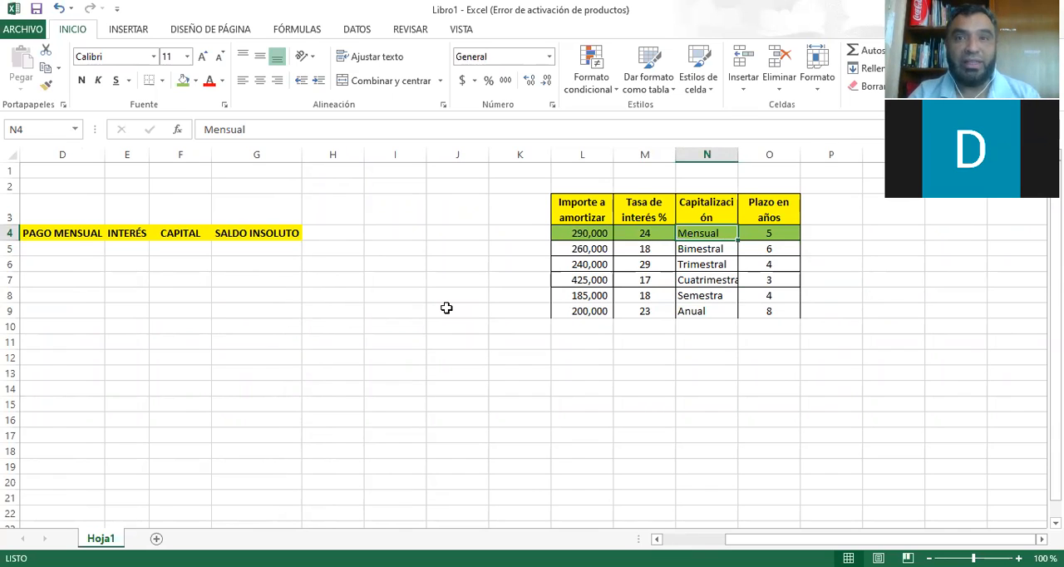
Widen the Capitalización column so its heading and all of its entries fit.
key(Left)
key(Left)
key(Right)
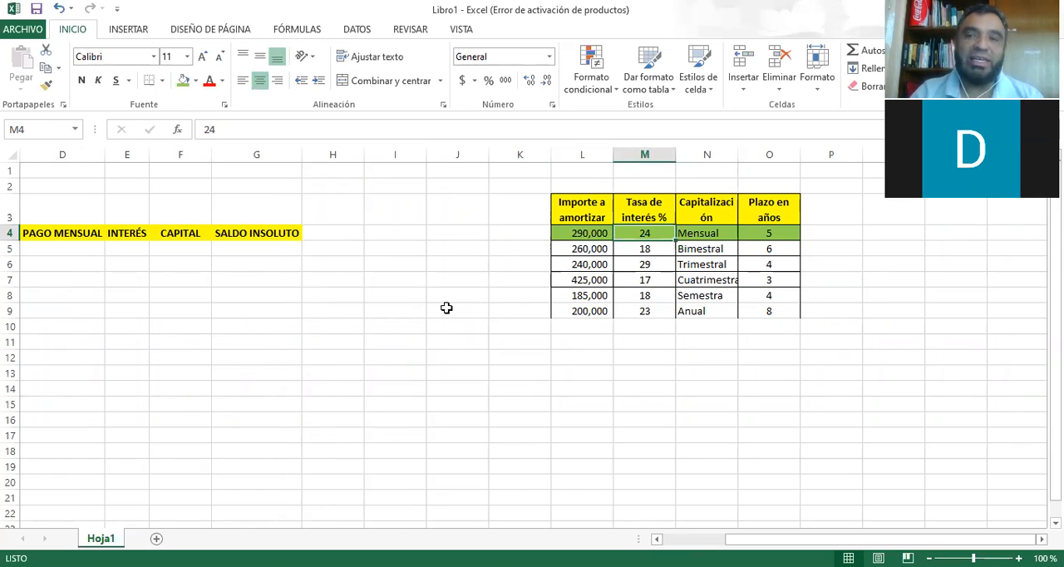
drag(737, 154, 765, 154)
Center the first loan's data in L4:O4 both vertically and horizontally.
click(742, 232)
drag(581, 233, 797, 233)
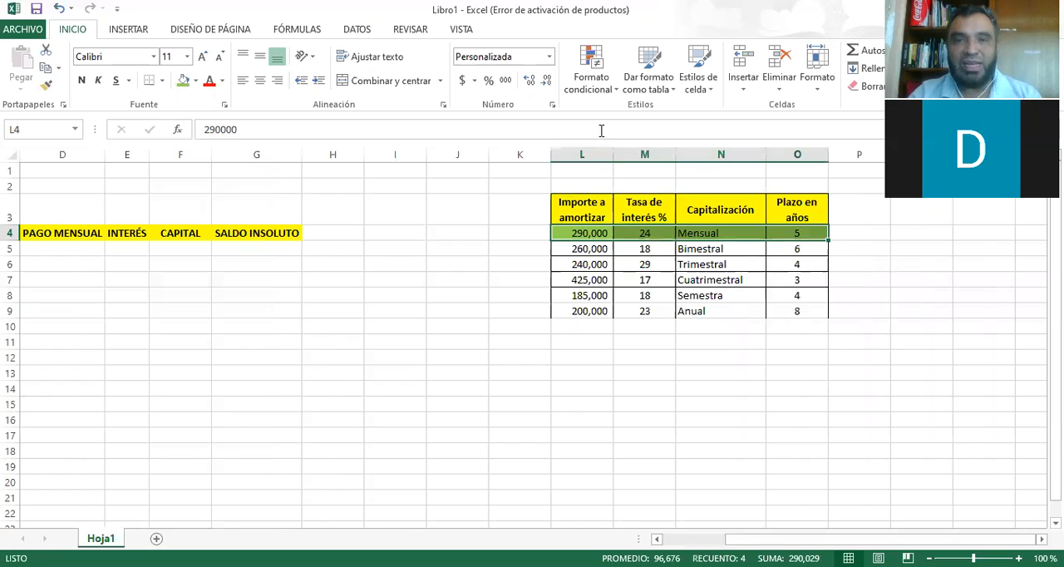
click(260, 56)
click(259, 80)
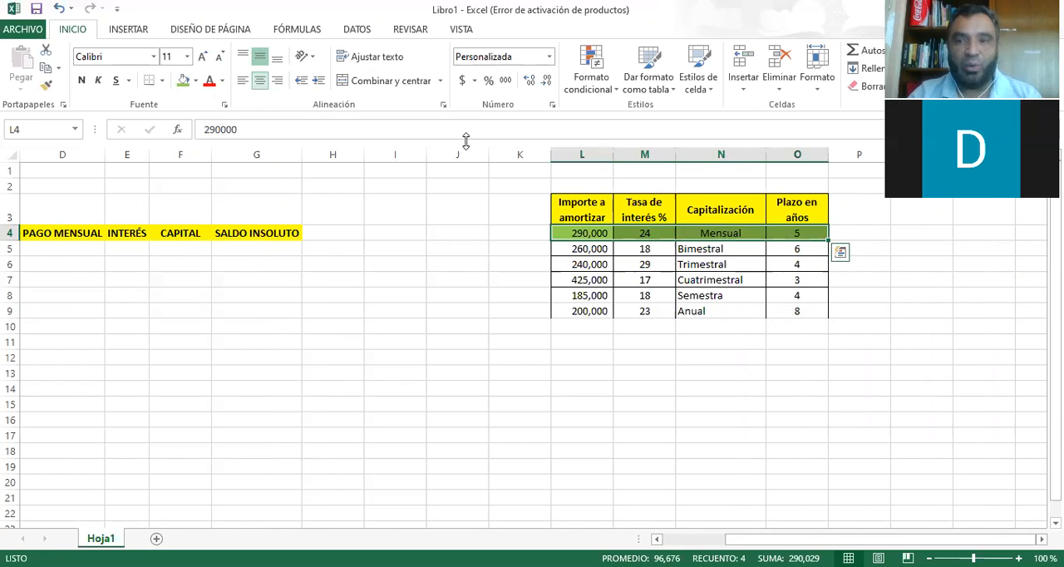
Examine the first loan's amount, interest rate, capitalization and term, along with the headings of the empty amortization table.
click(706, 235)
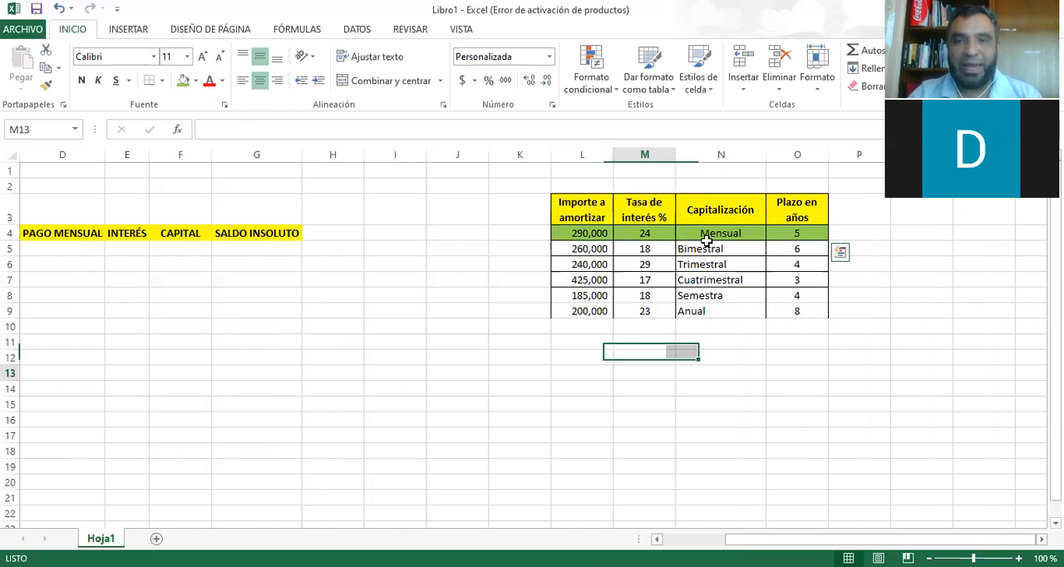
click(800, 233)
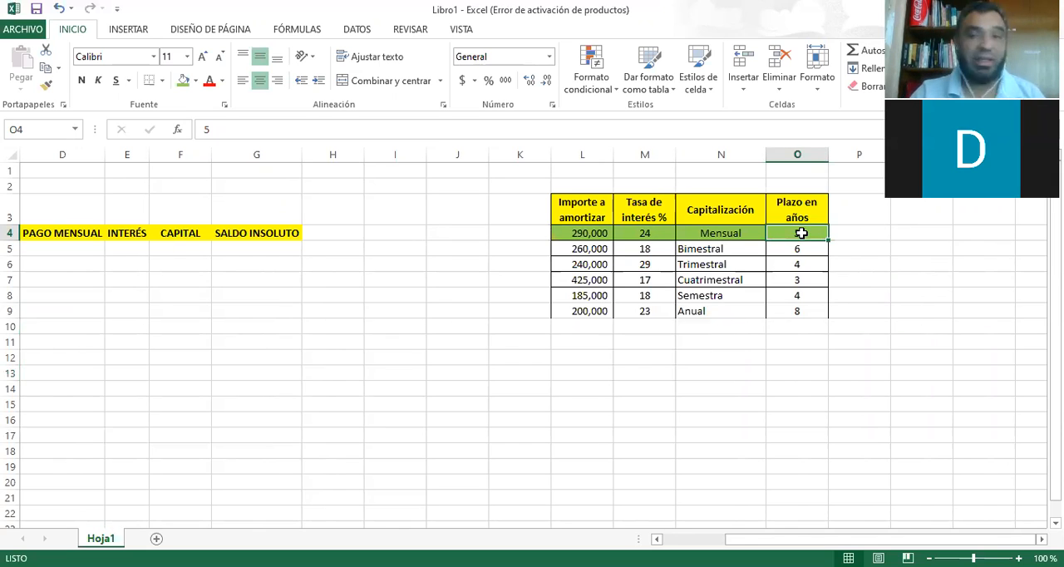
click(719, 236)
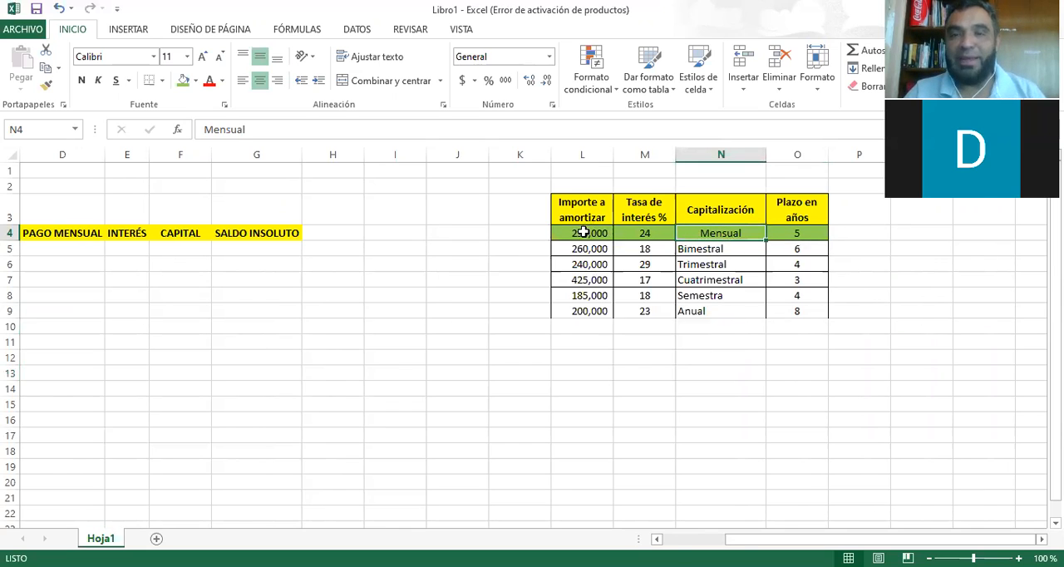
drag(603, 237, 790, 237)
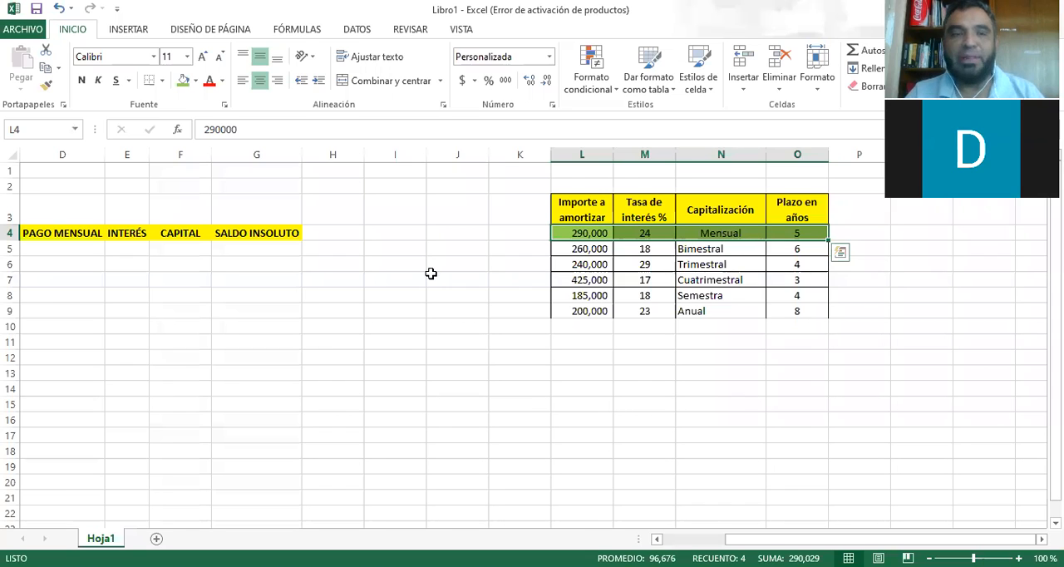
click(92, 246)
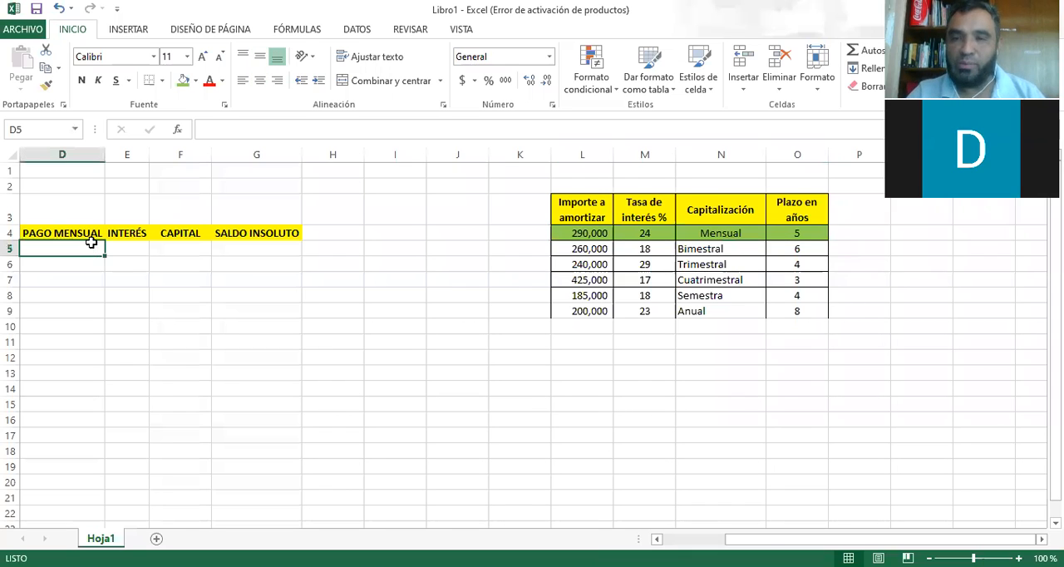
key(Left)
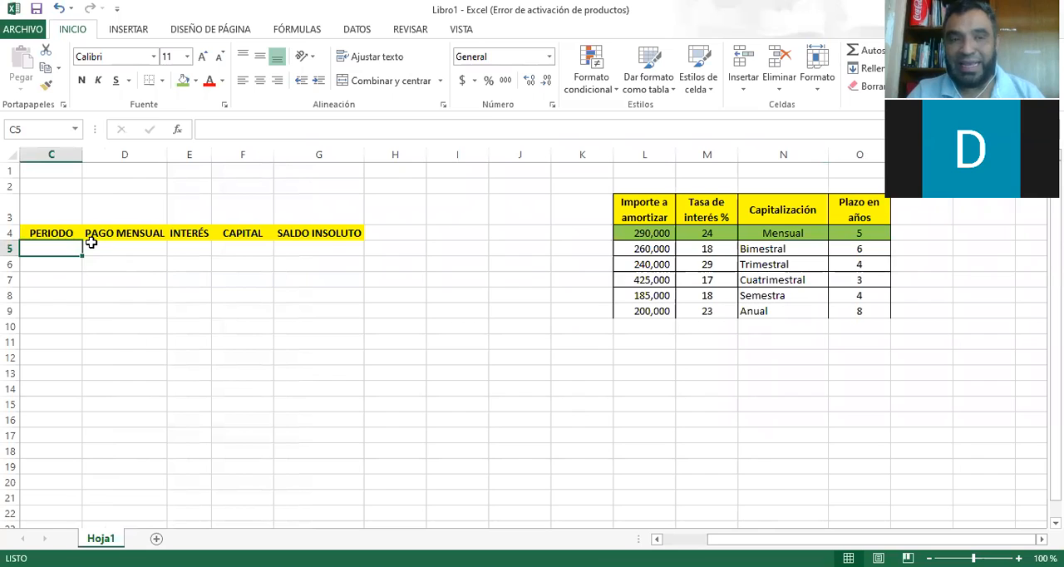
key(Right)
key(Right)
key(Right)
key(Right)
key(Right)
key(Right)
key(Right)
key(Right)
key(Right)
key(Up)
key(Right)
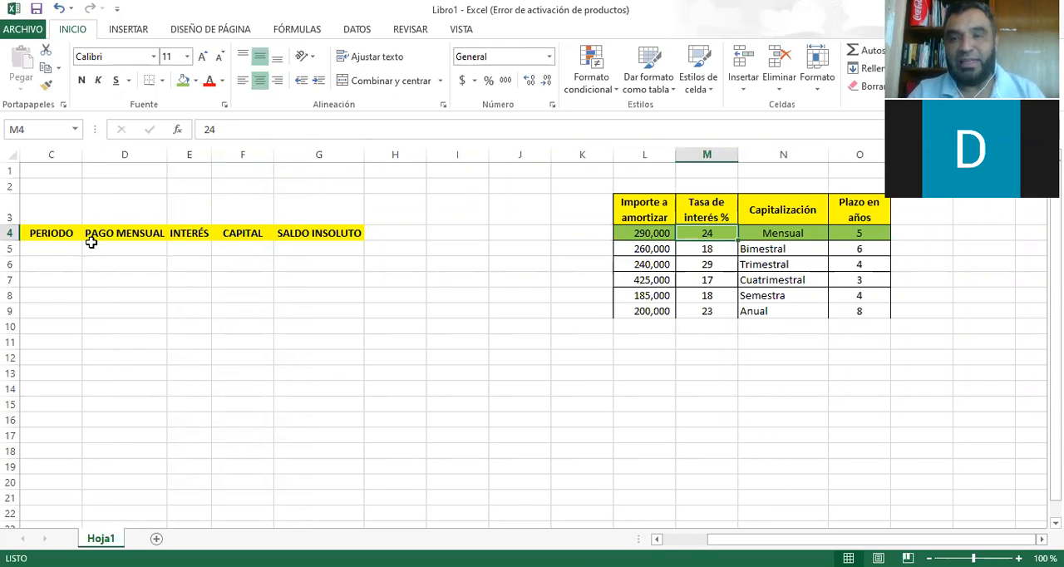
key(Right)
key(Right)
key(Right)
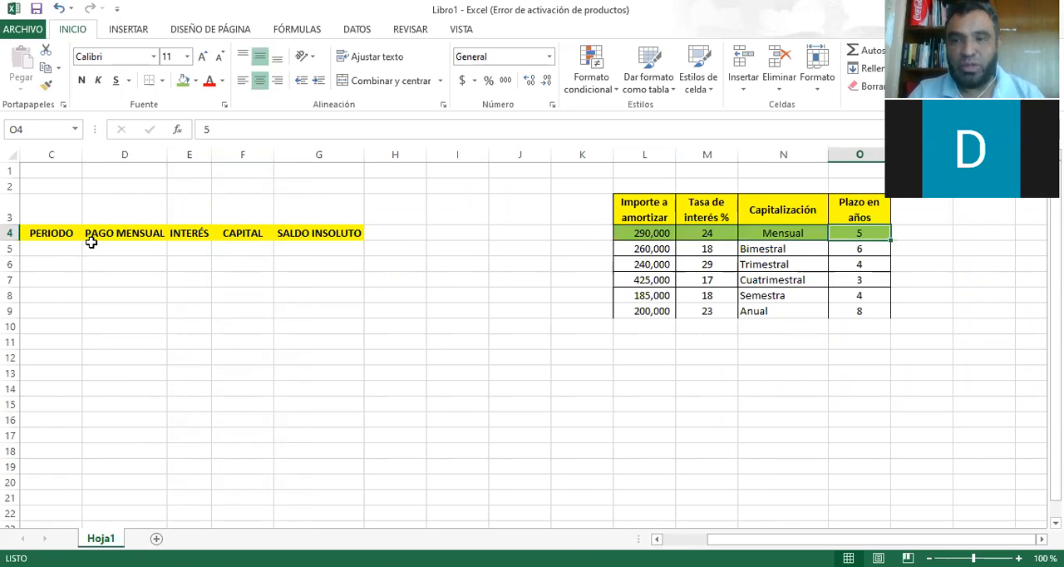
key(Left)
key(Left)
key(Left)
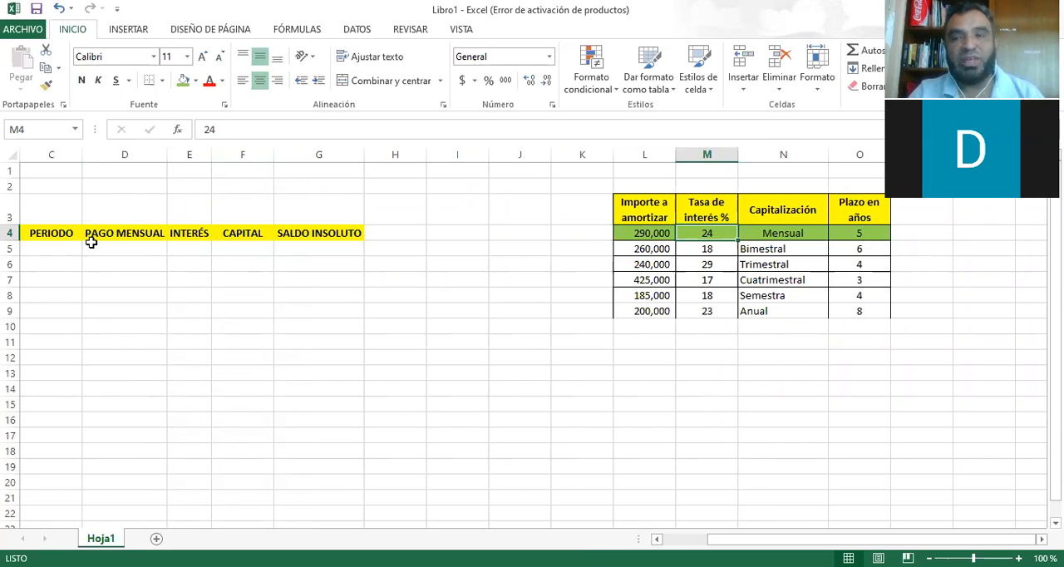
key(Right)
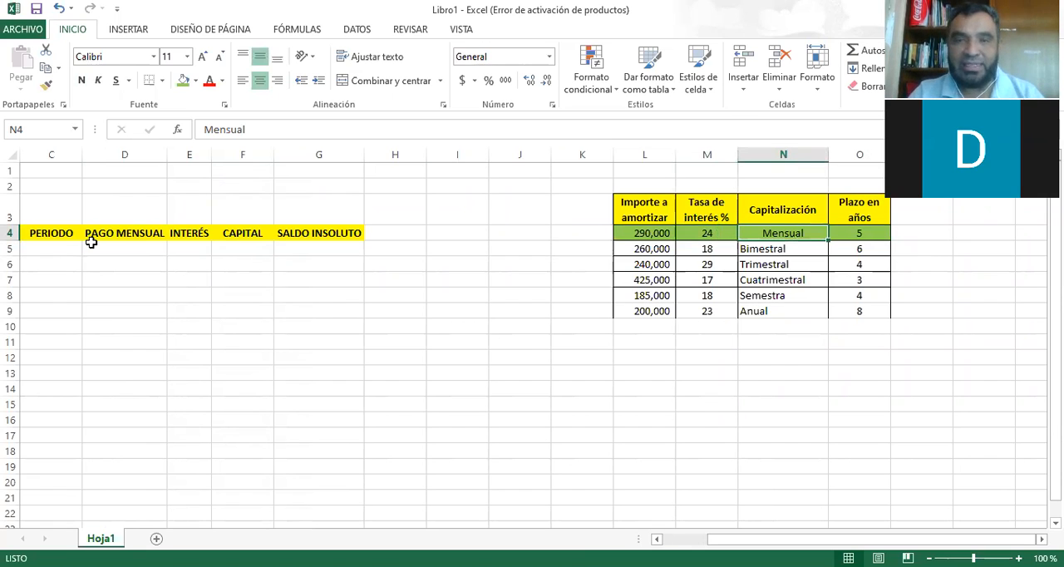
key(Up)
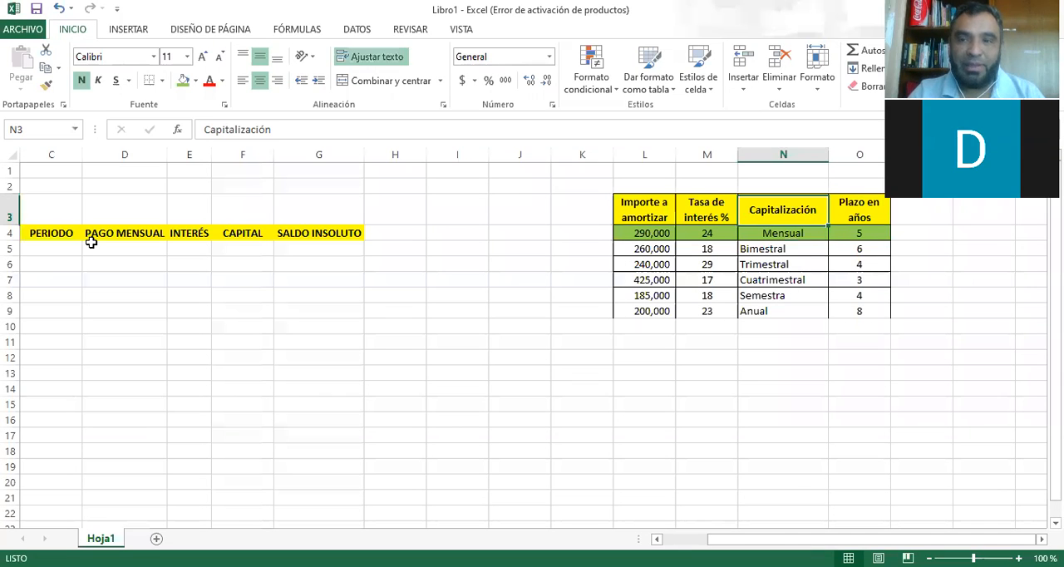
key(Down)
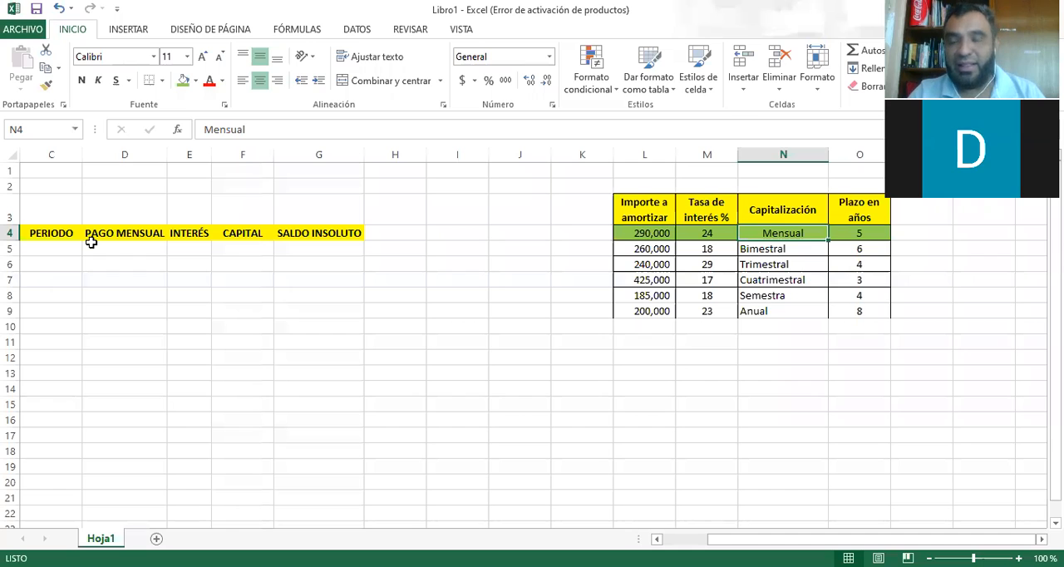
key(Left)
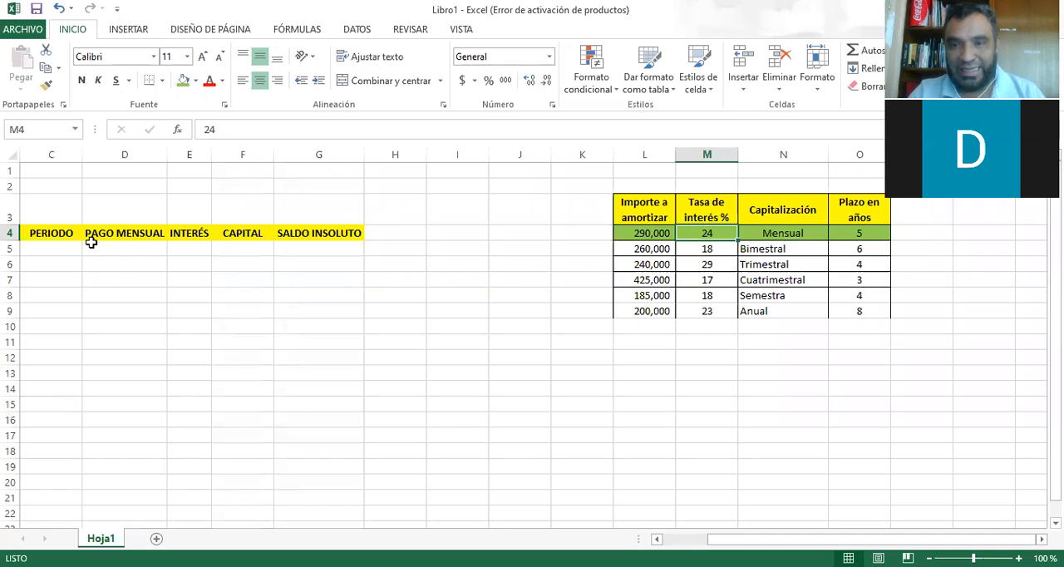
key(Right)
key(Right)
key(Right)
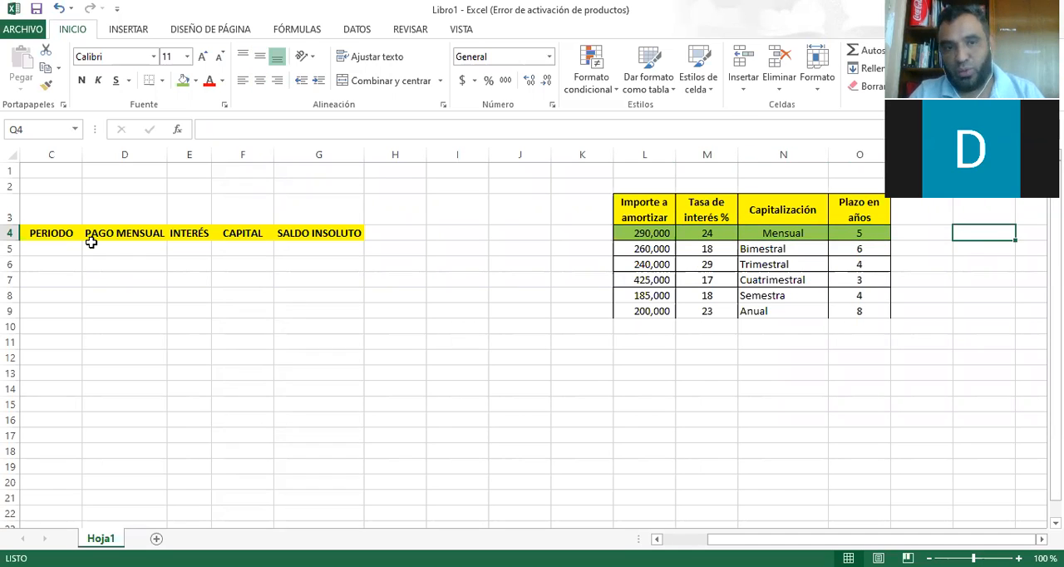
Enter 0 in cell B5, beside the first row under the PERIODO heading.
key(Left)
key(Left)
key(Left)
key(Left)
key(Left)
key(Down)
key(Left)
key(Left)
key(Left)
key(Left)
key(Left)
key(Left)
key(Left)
key(Left)
key(Left)
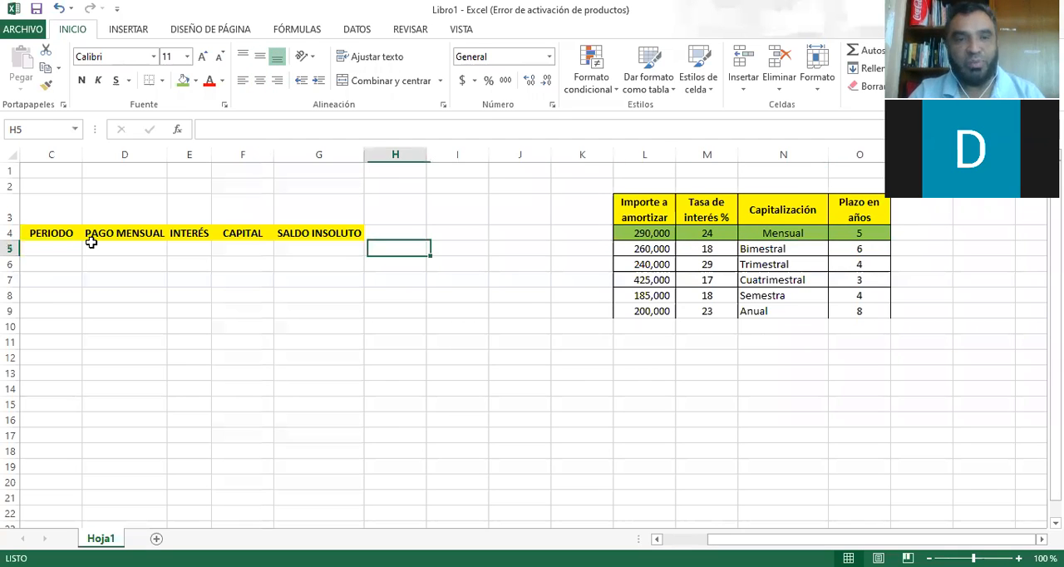
key(Right)
key(Right)
key(Right)
key(Right)
key(Right)
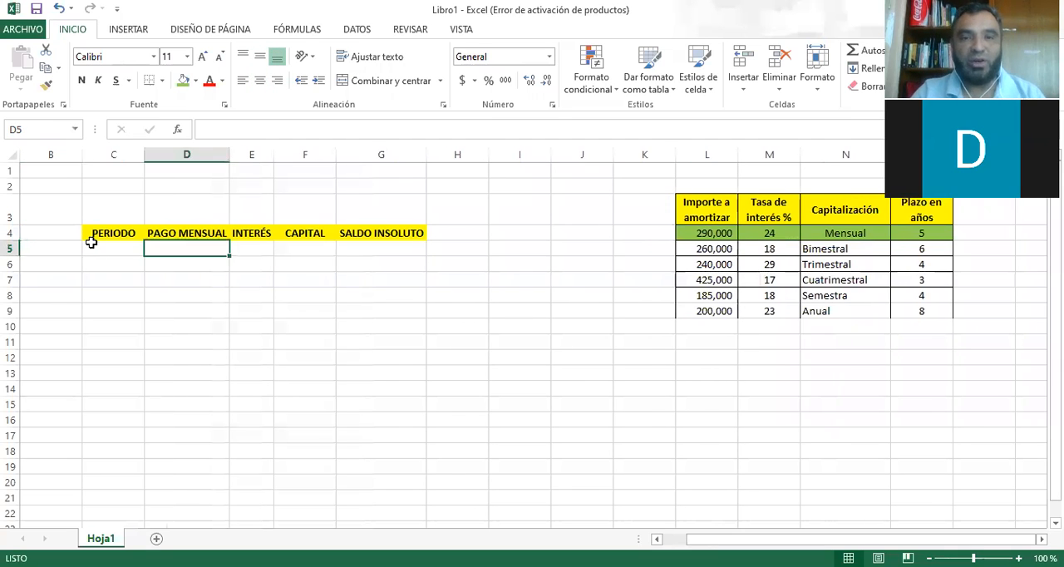
key(Left)
key(Left)
key(Left)
key(Left)
key(Left)
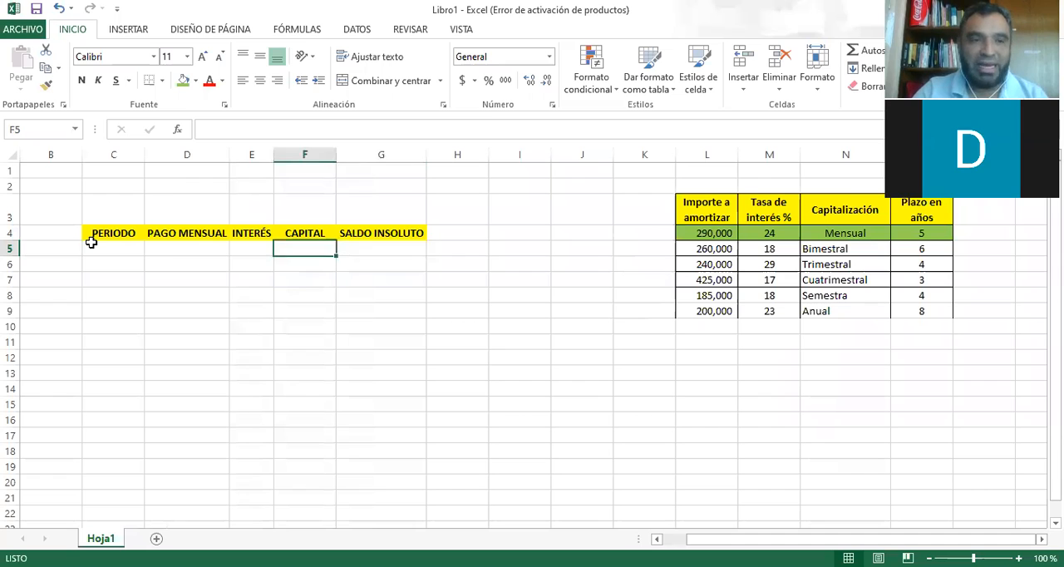
text(0)
key(Return)
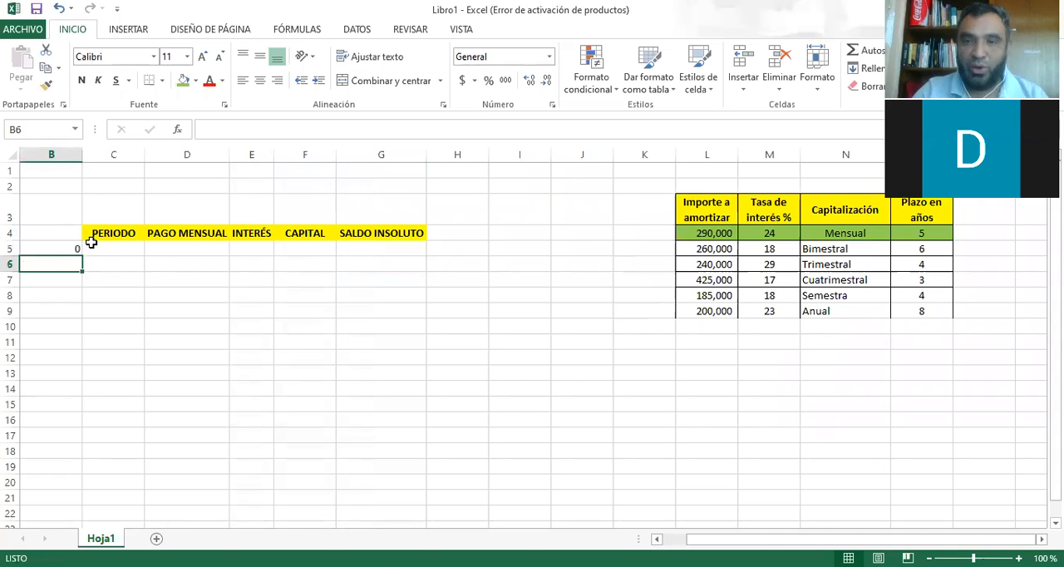
Enter 290000 as the opening SALDO INSOLUTO in G5 and format it with thousands separators and two decimals.
key(Up)
key(Right)
key(Right)
key(Right)
key(Right)
key(Right)
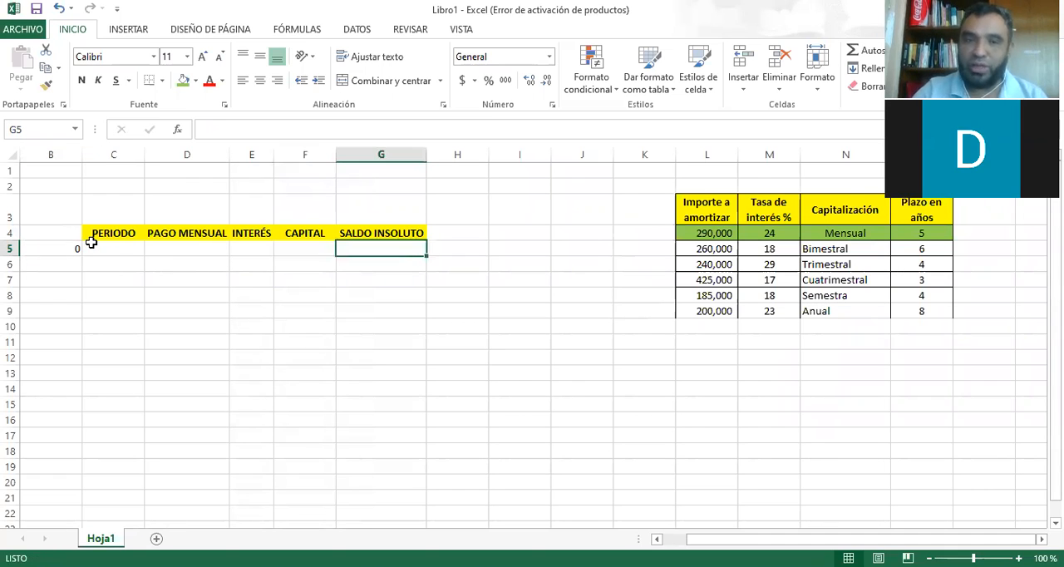
text(290000)
key(ctrl+Return)
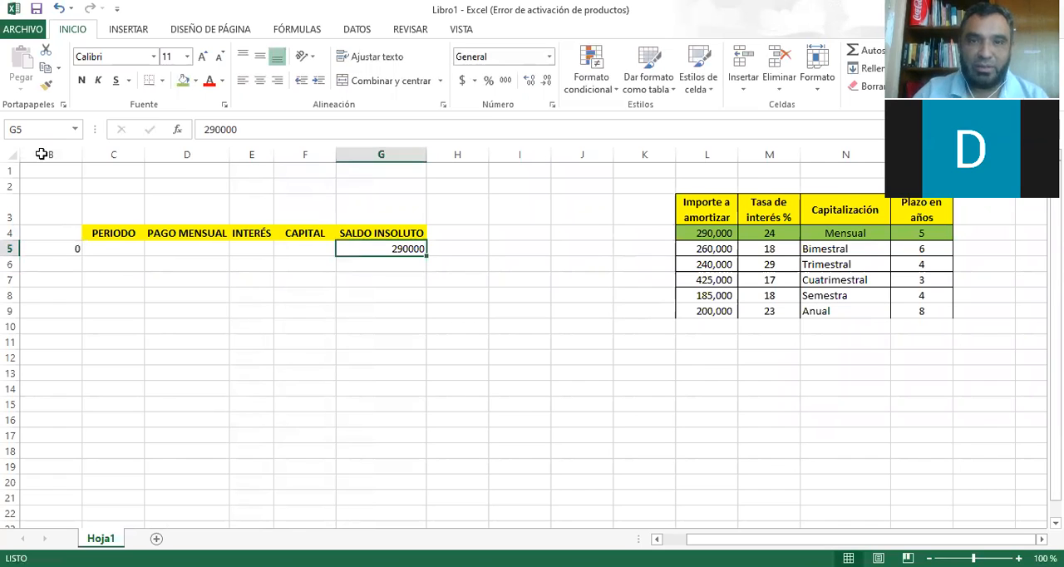
click(506, 81)
click(371, 311)
click(397, 249)
Review the first loan's interest rate, capitalization frequency and term in years against the amortization table.
key(Right)
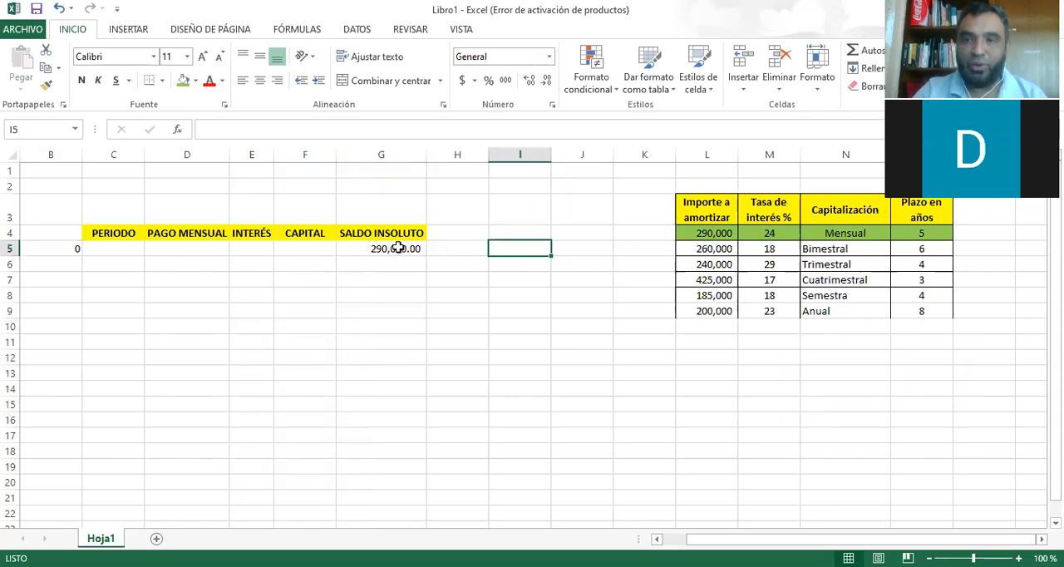
key(Up)
key(Right)
key(Right)
key(Right)
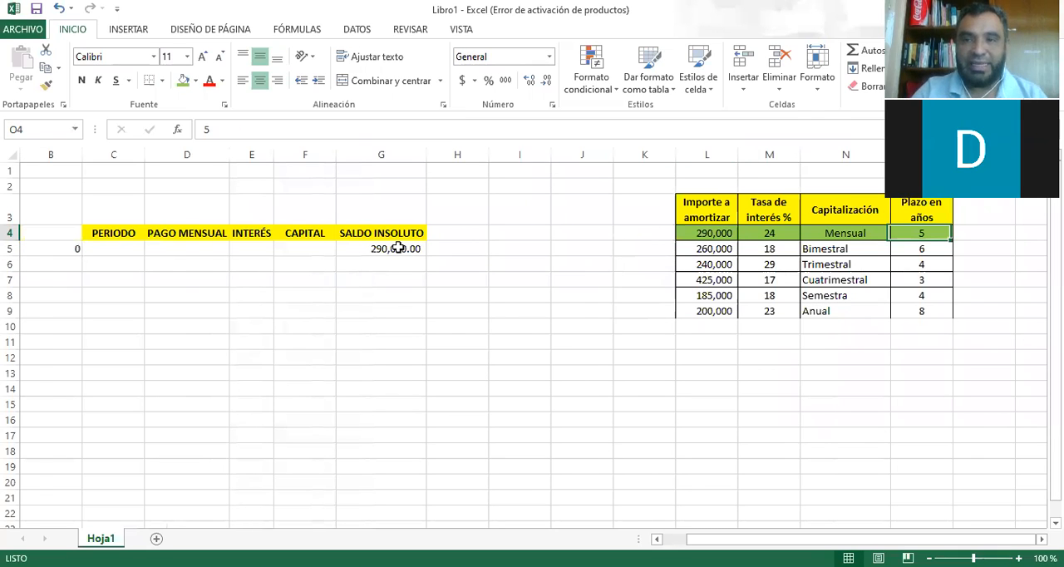
key(Right)
key(Right)
key(Right)
key(Right)
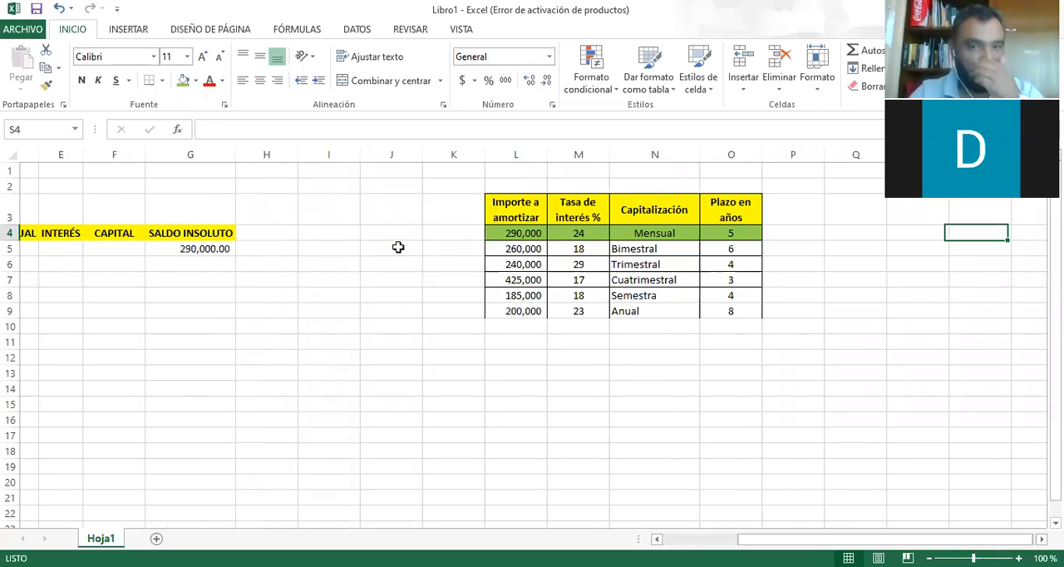
key(Left)
key(Left)
key(Left)
key(Left)
key(Left)
key(Left)
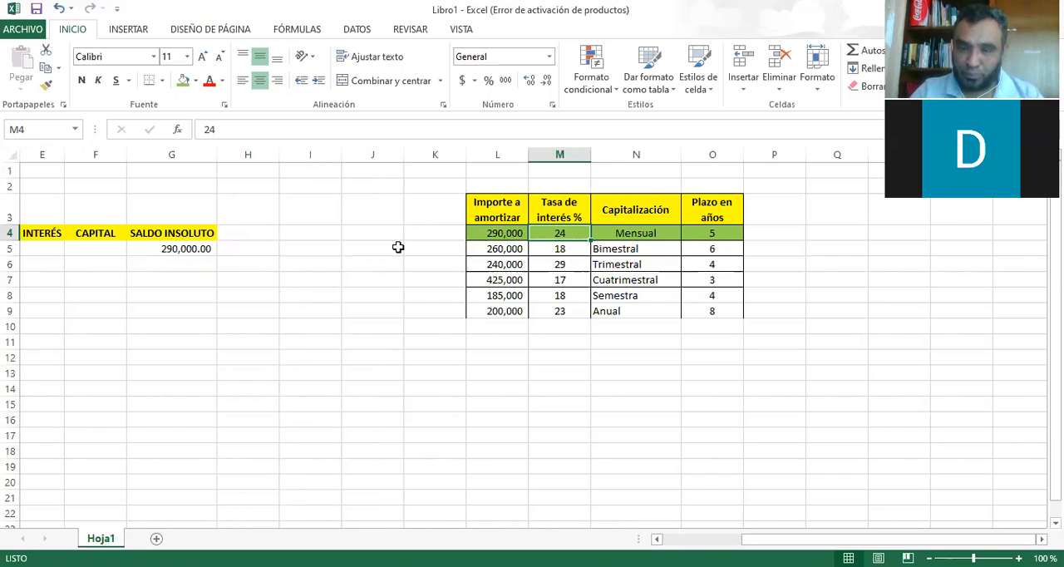
key(Right)
key(Right)
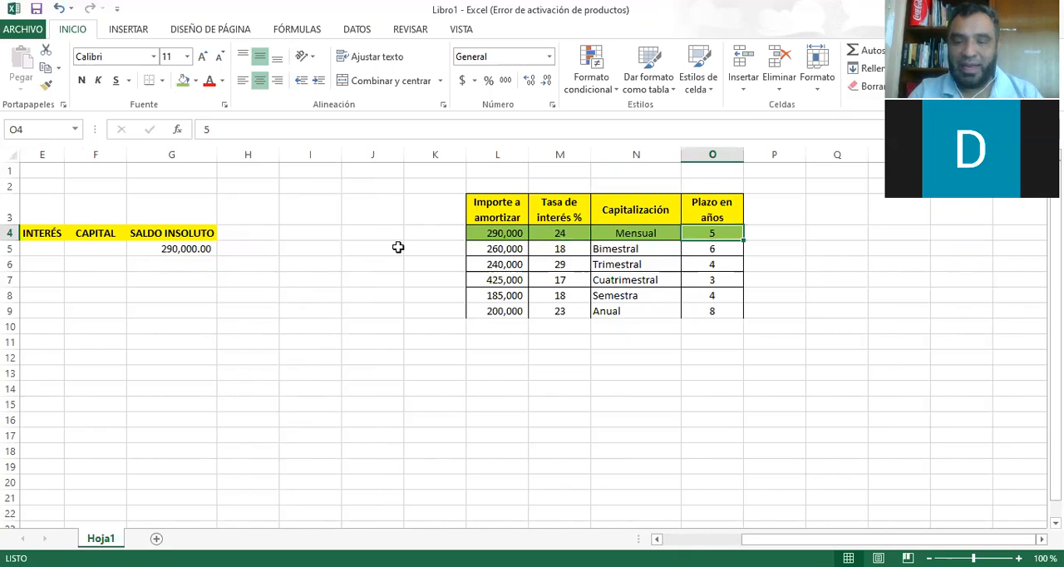
key(Left)
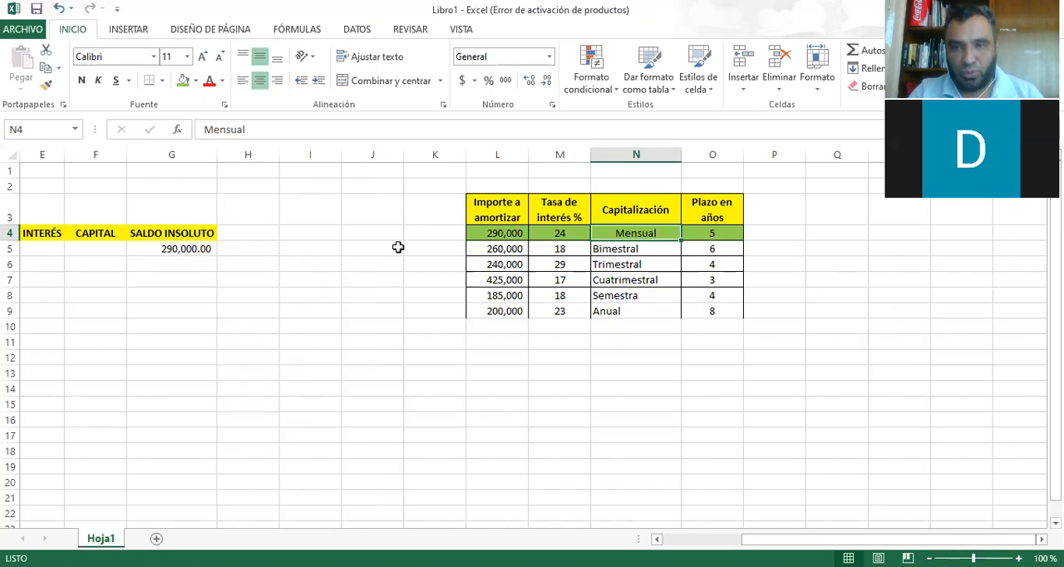
key(Right)
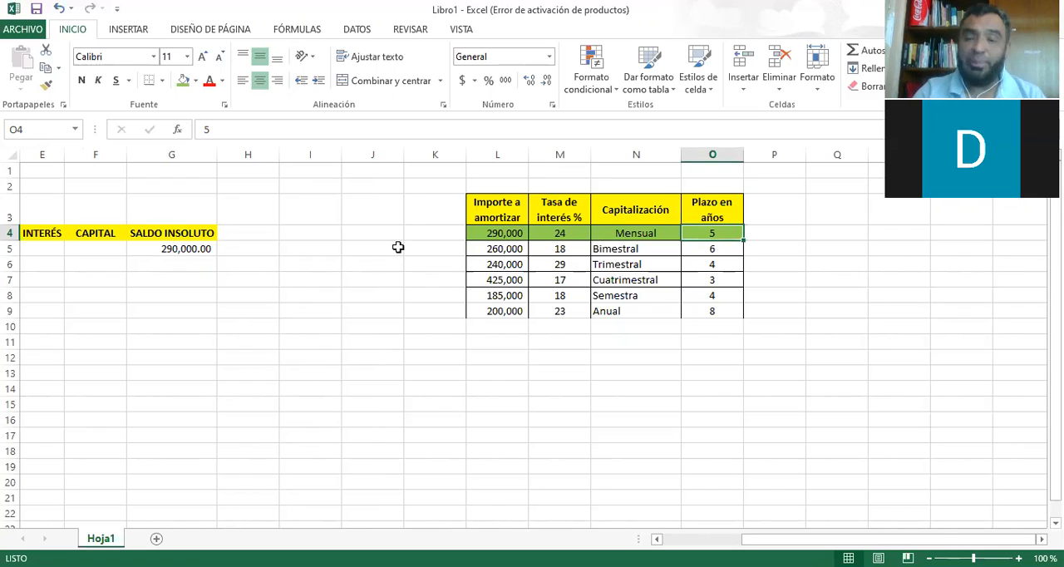
key(Right)
key(Left)
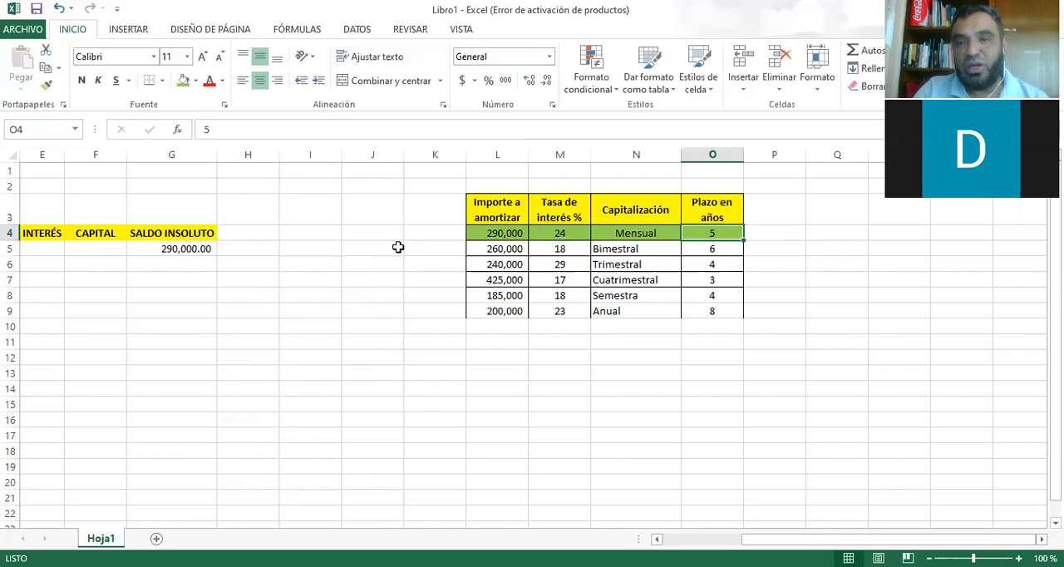
key(Left)
key(Right)
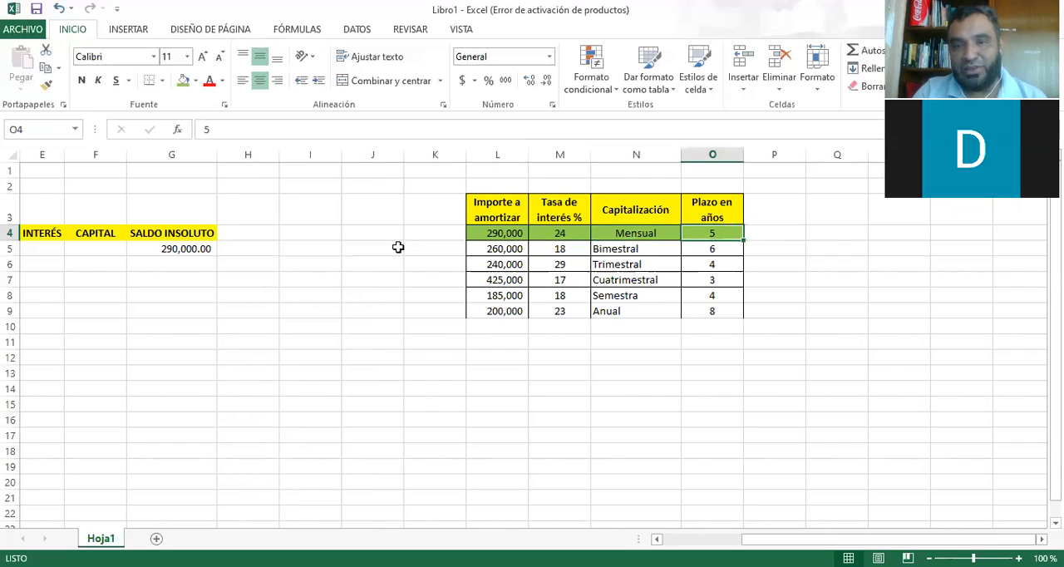
key(Right)
key(Right)
key(Left)
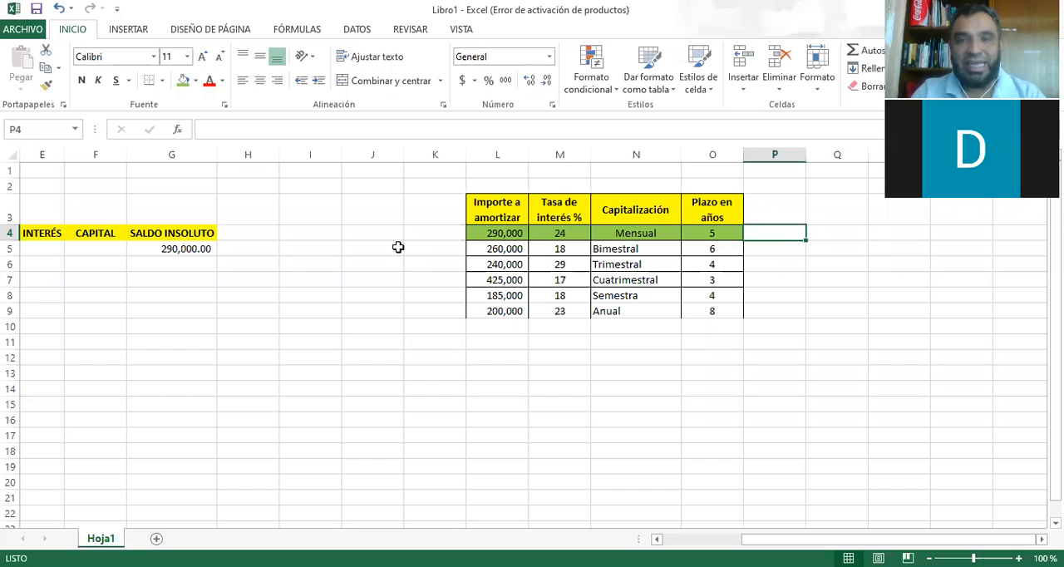
key(Left)
key(Left)
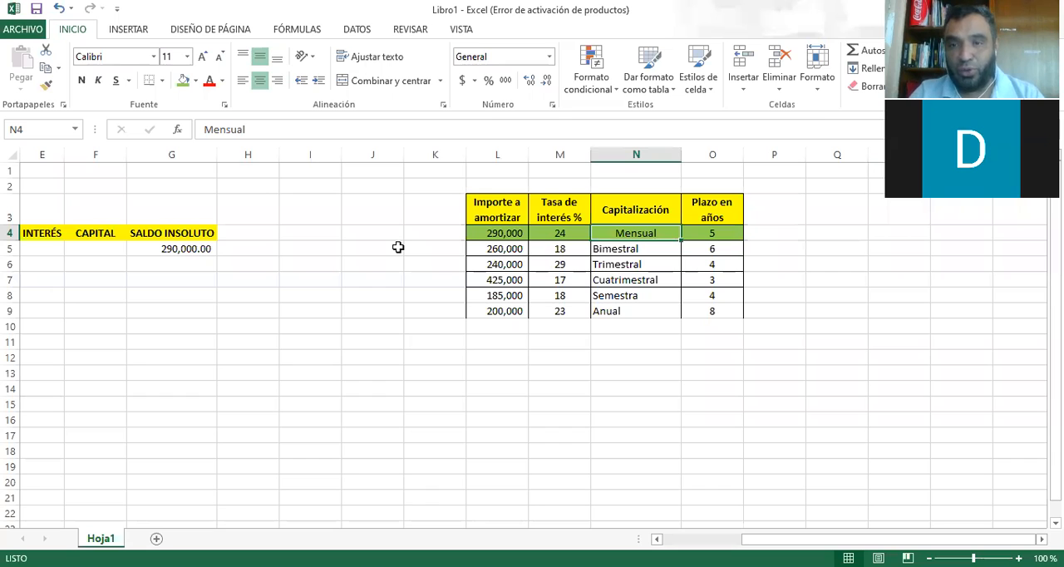
key(Left)
key(Left)
key(Left)
key(Left)
key(Left)
key(Left)
key(Left)
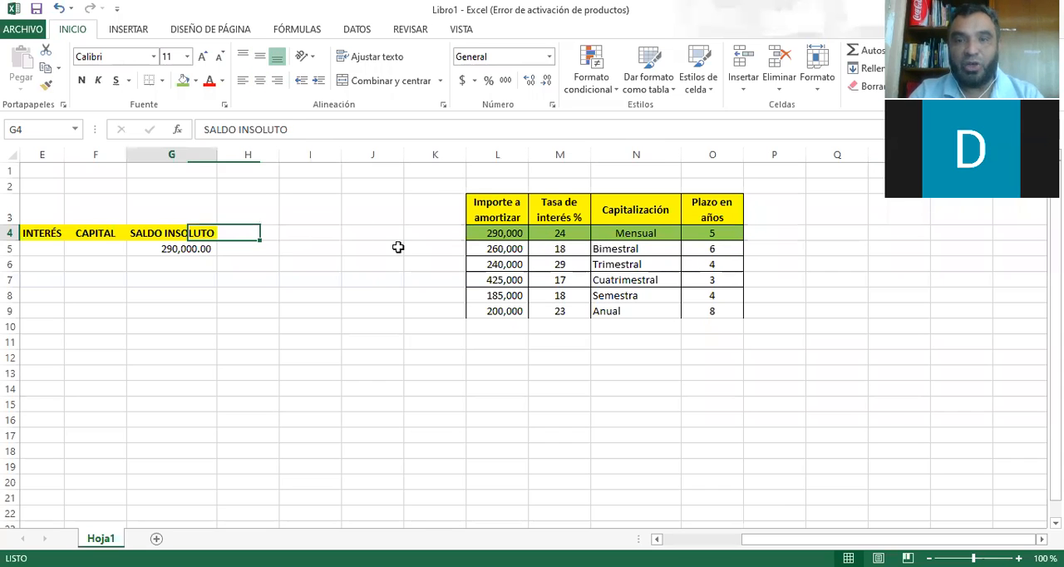
Enter 1 in cell B6, directly below the 0 in column B.
key(Left)
key(Left)
key(Left)
key(Left)
key(Left)
key(Down)
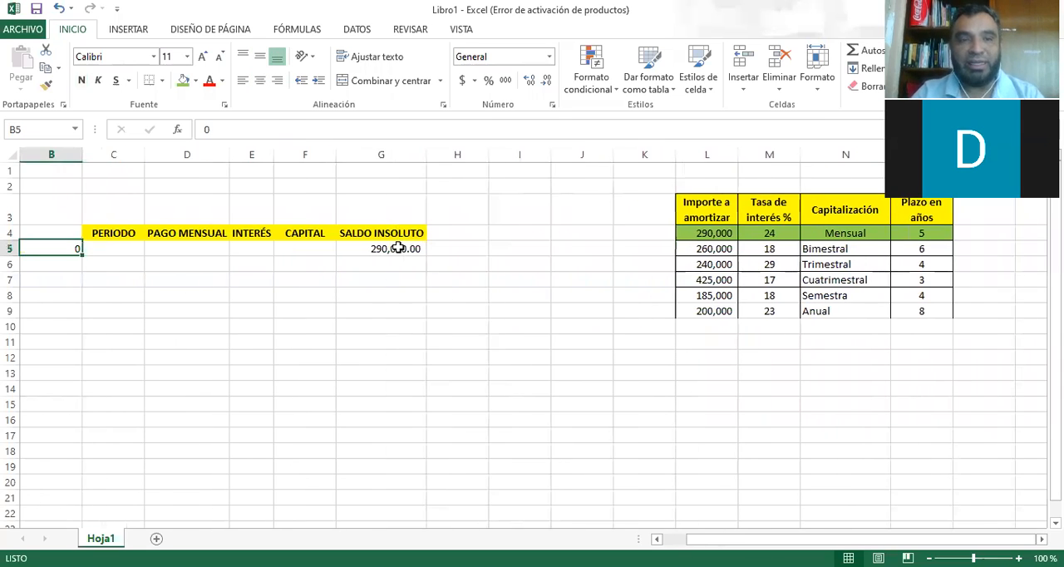
key(Down)
text(1)
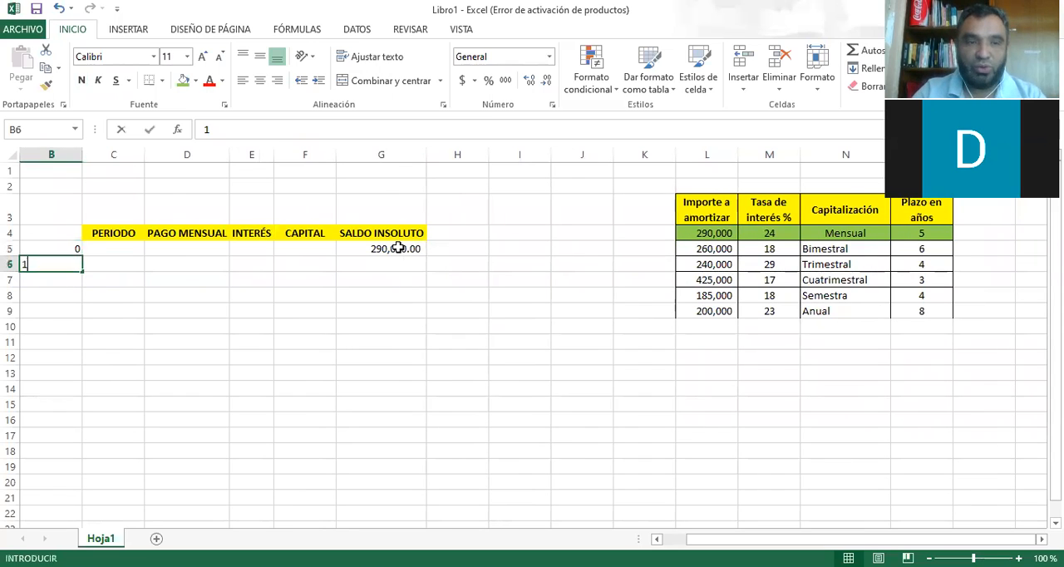
key(Return)
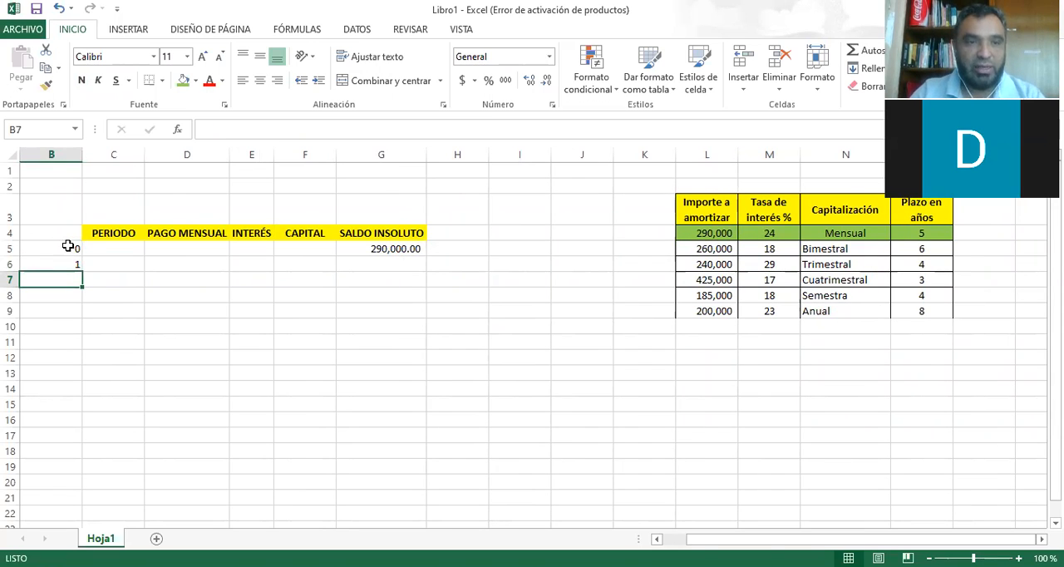
Fill the 0 and 1 series in column B down from B5 until it reaches period 60.
drag(68, 245, 72, 262)
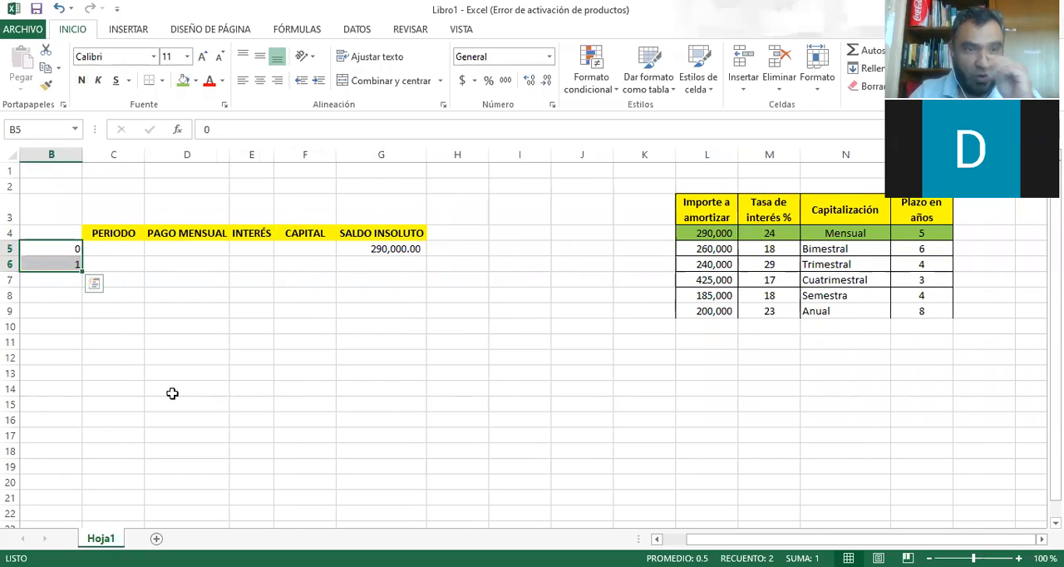
drag(82, 271, 80, 273)
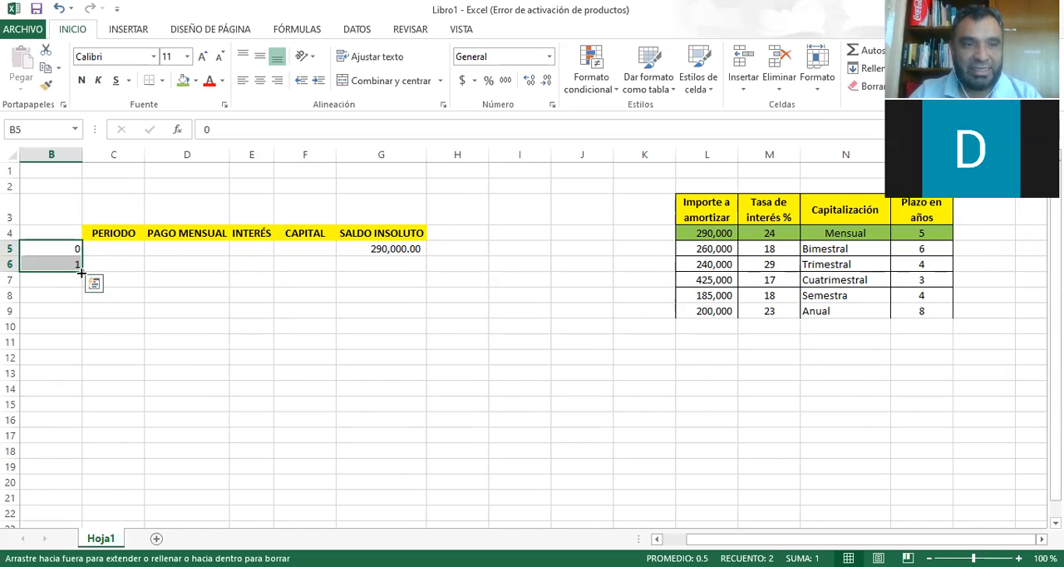
drag(81, 273, 58, 170)
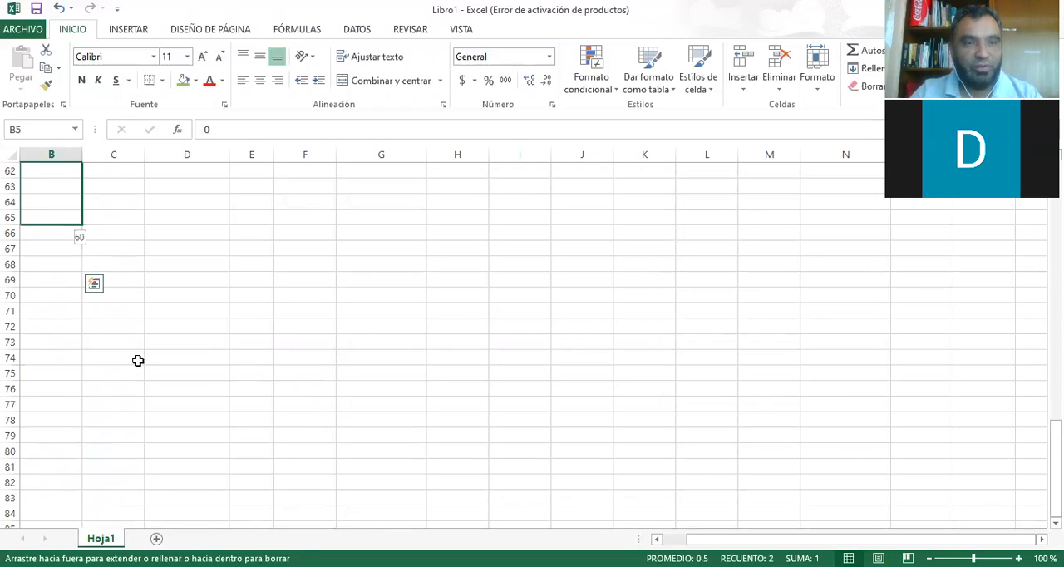
scroll(95, 362, up, 20)
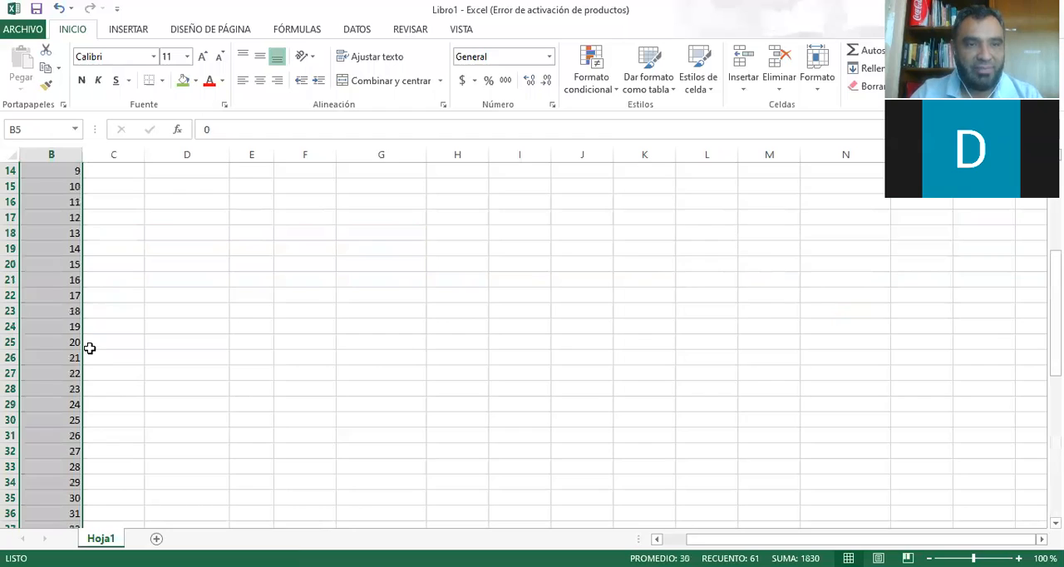
Review the first loan's amount, rate, capitalization and term against the period series and the opening balance.
click(113, 250)
click(785, 245)
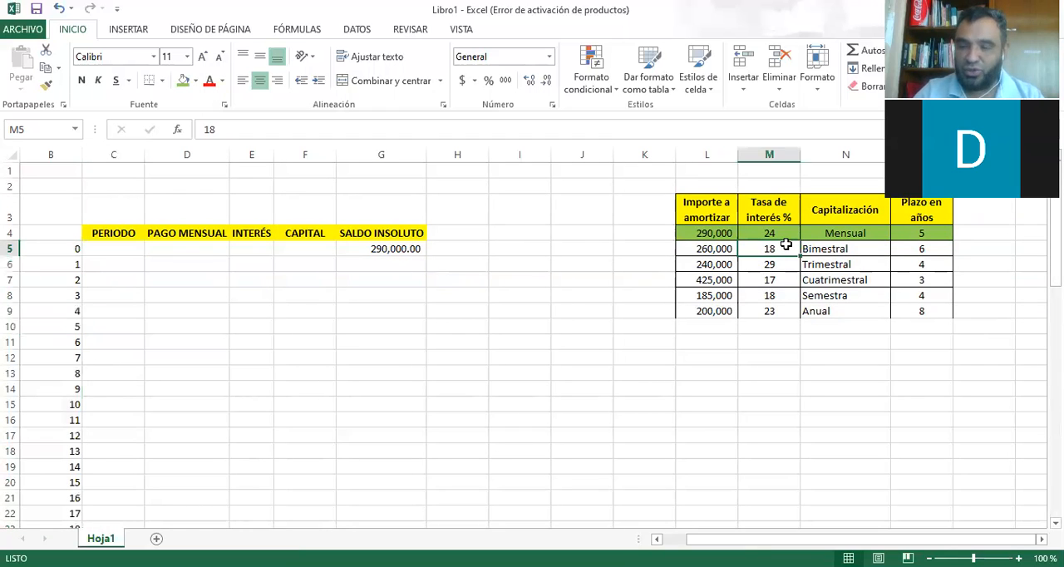
key(Right)
key(Up)
key(Right)
key(Right)
key(Right)
key(Right)
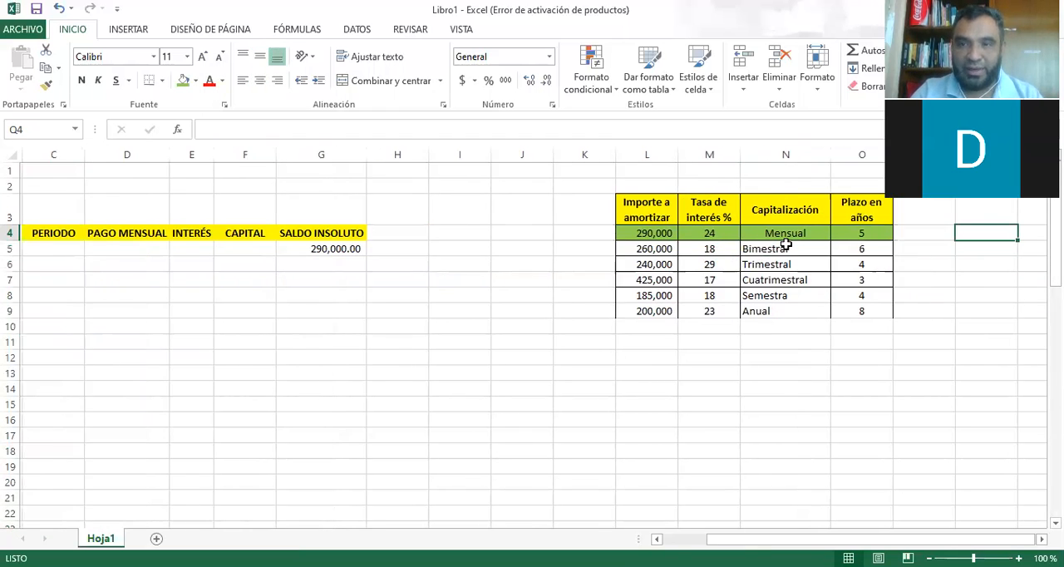
key(Left)
key(Left)
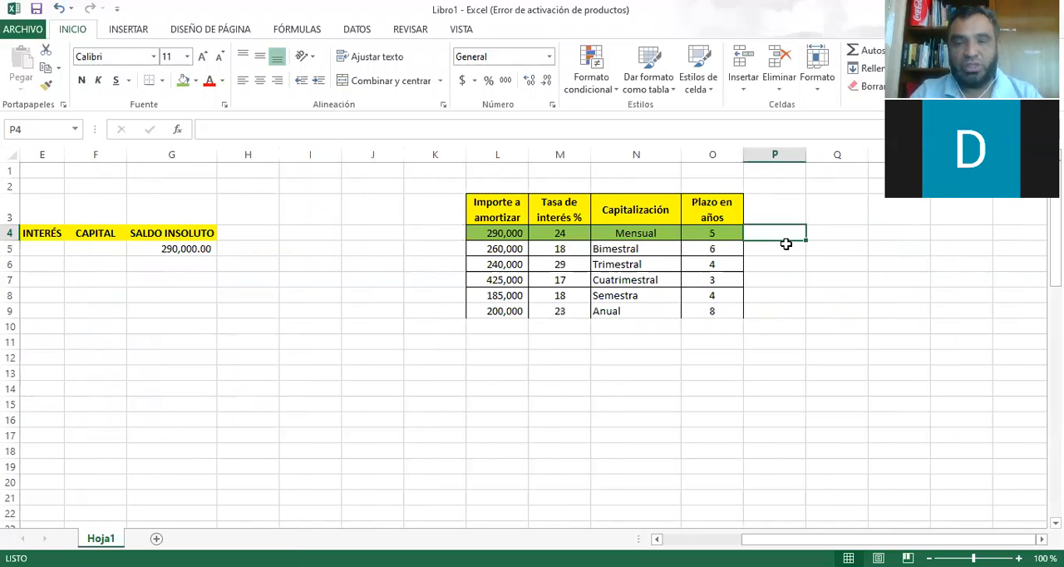
key(Left)
key(Left)
key(Left)
key(Left)
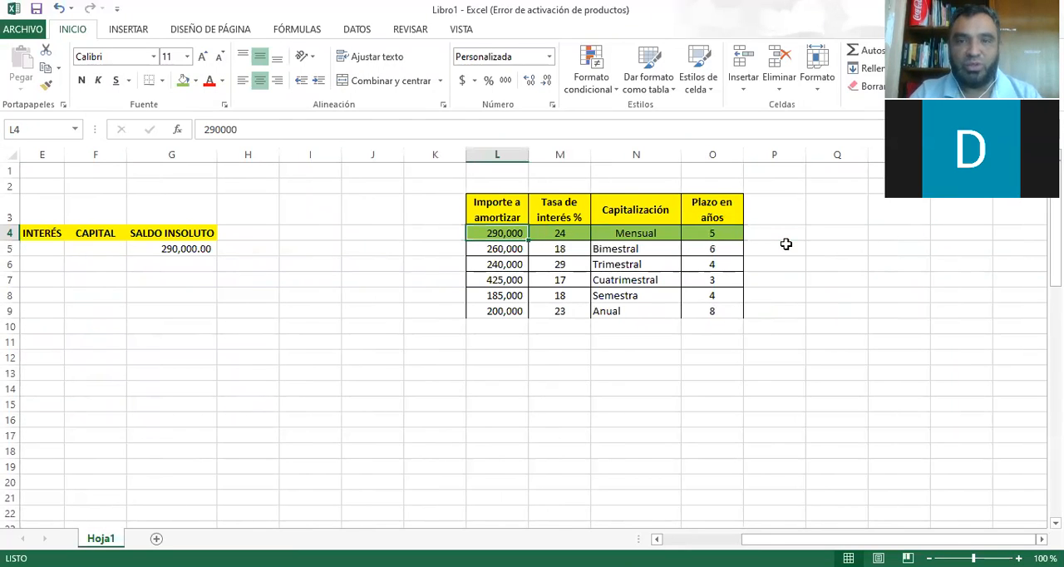
key(Down)
key(Left)
key(Left)
key(Left)
key(Left)
key(Left)
key(Left)
key(Left)
key(Left)
key(Left)
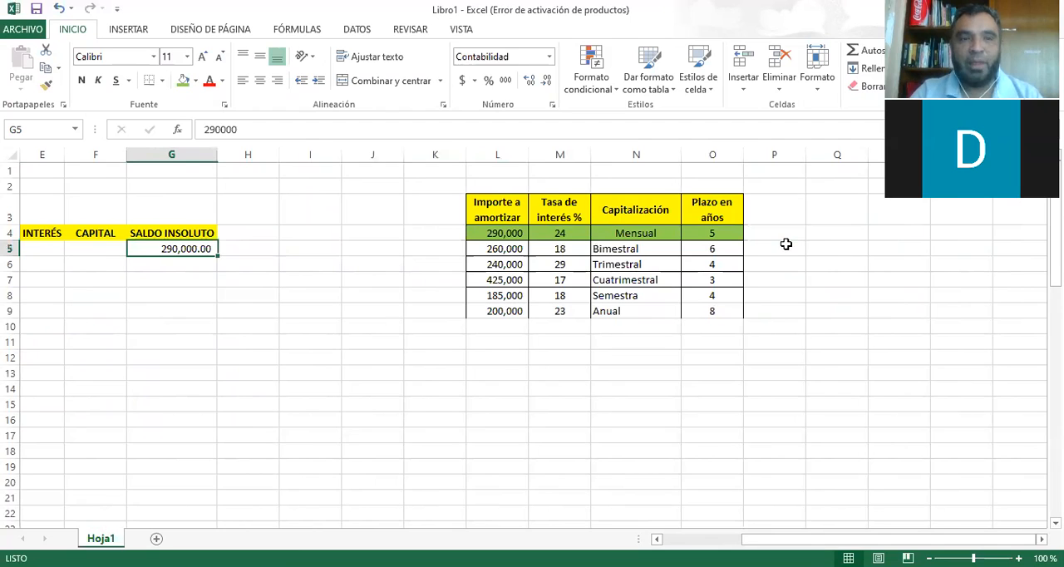
key(Left)
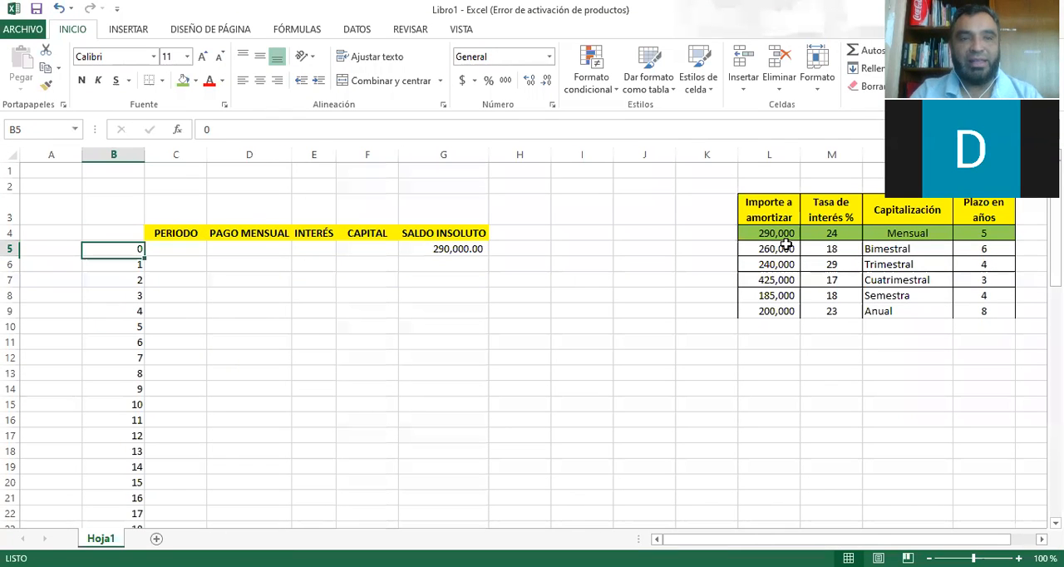
key(Up)
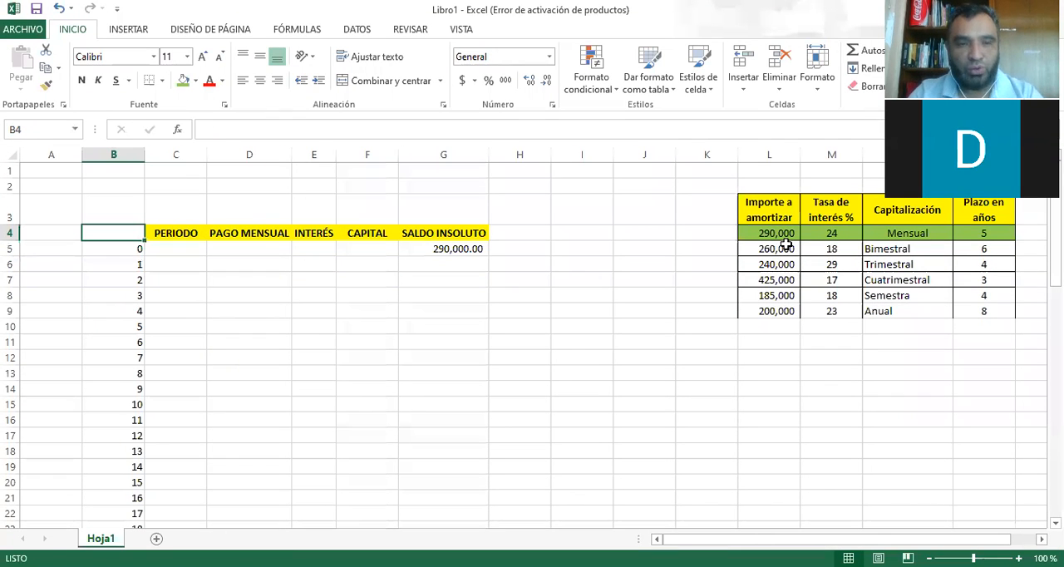
text(#)
key(Escape)
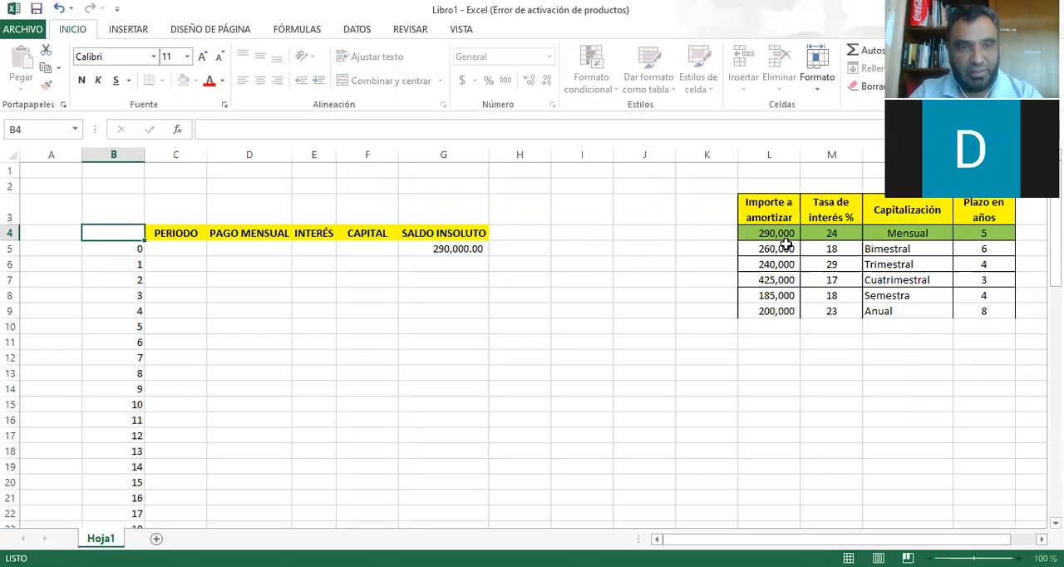
Move the 0 to 60 period series from column B into the PERIODO column, starting at C5.
key(Right)
key(Down)
key(Left)
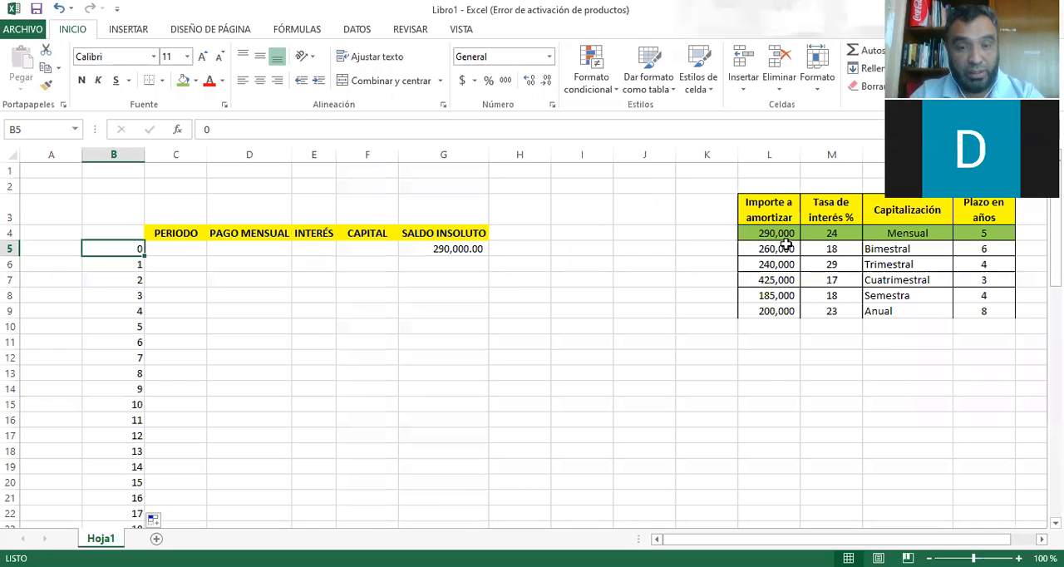
key(F8)
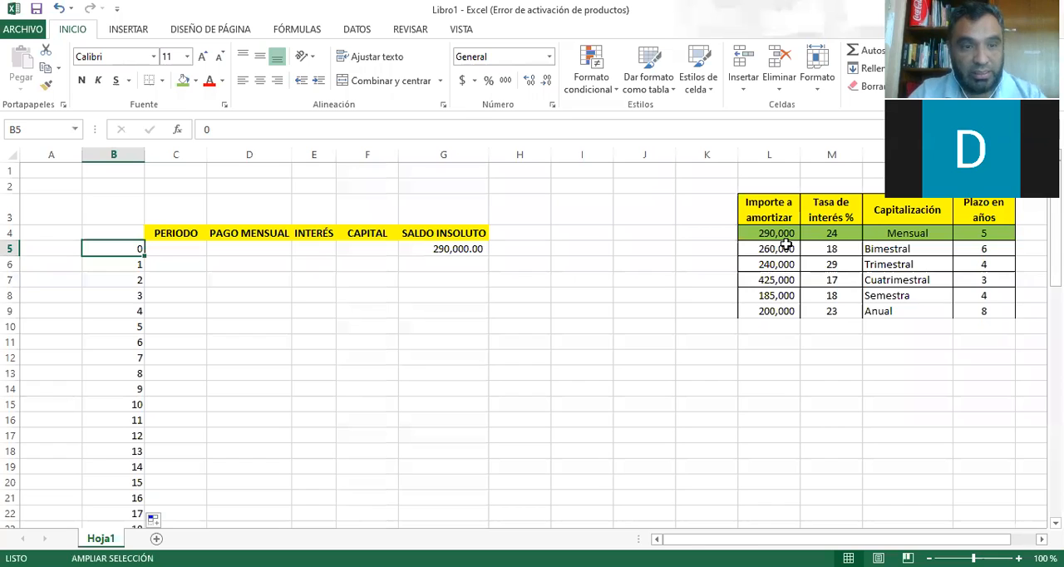
key(ctrl+Down)
key(ctrl+c)
key(Right)
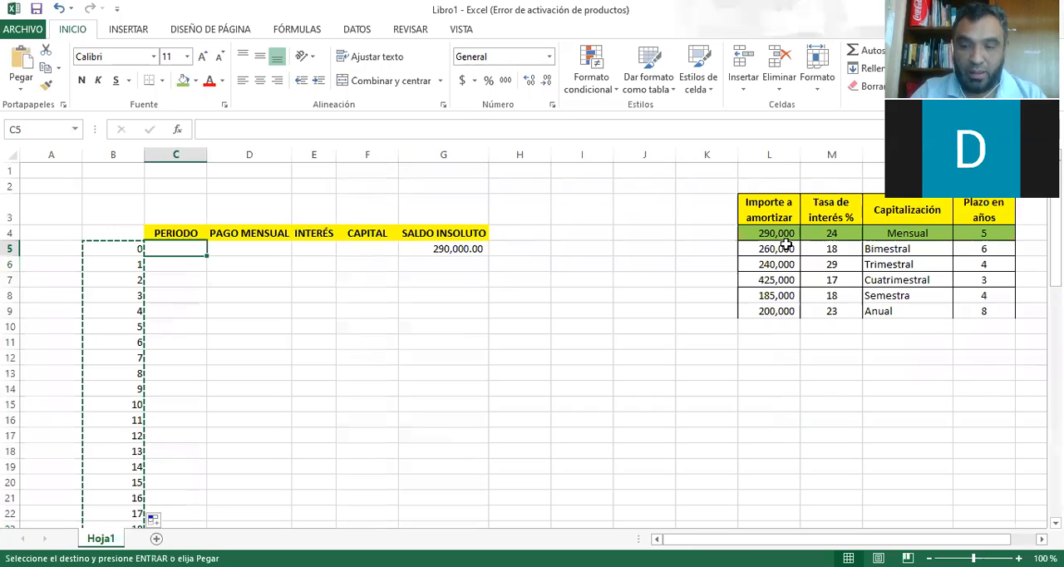
key(ctrl+v)
Examine the period 0 and period 1 rows, comparing the opening SALDO INSOLUTO with the empty payment, interest and capital cells.
key(Right)
key(Right)
key(Right)
key(Right)
key(Right)
key(Right)
key(Right)
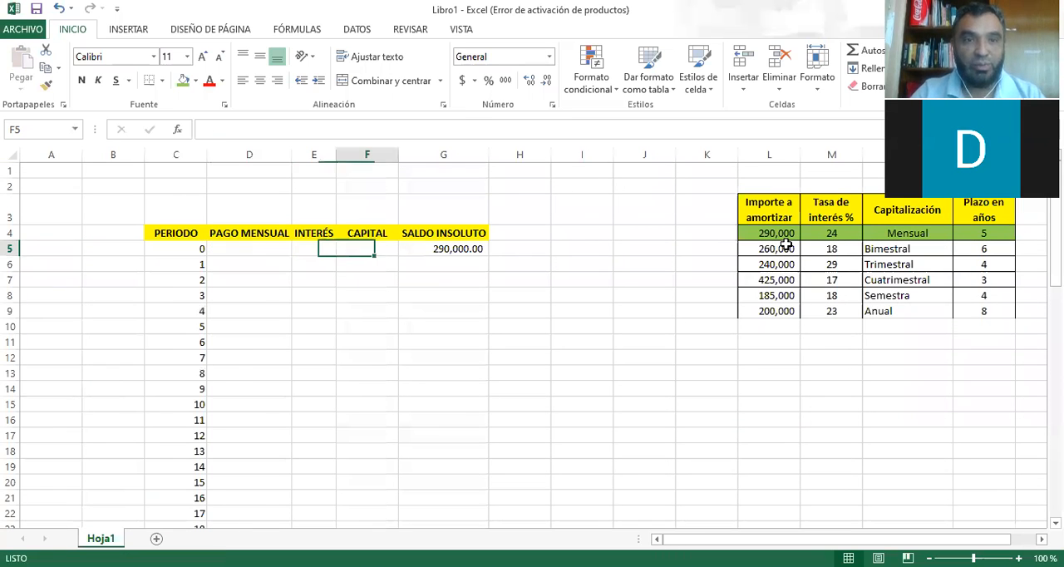
key(Right)
key(Left)
key(Left)
key(Left)
key(Left)
key(Left)
key(Left)
key(Left)
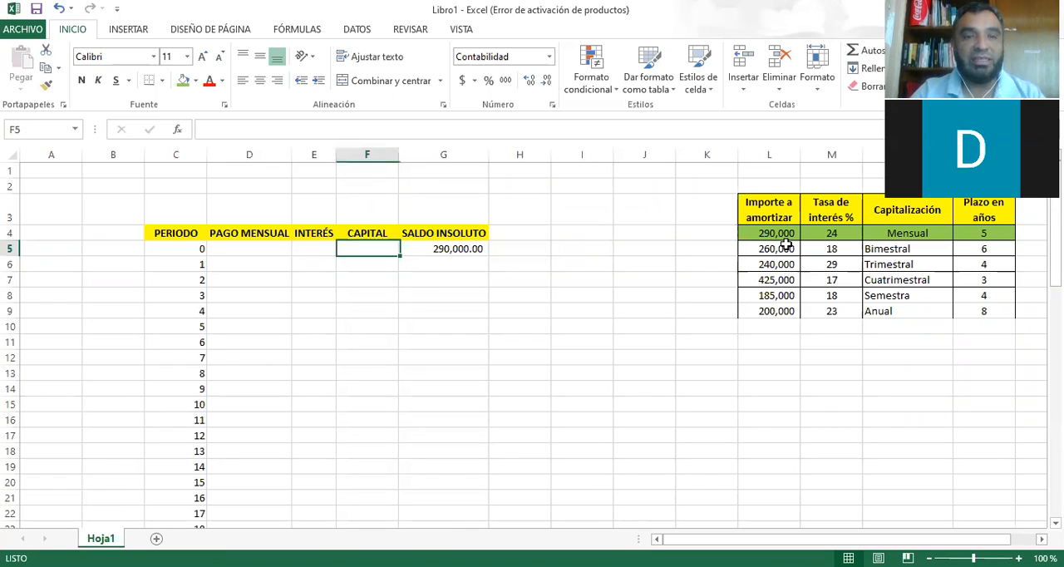
key(Down)
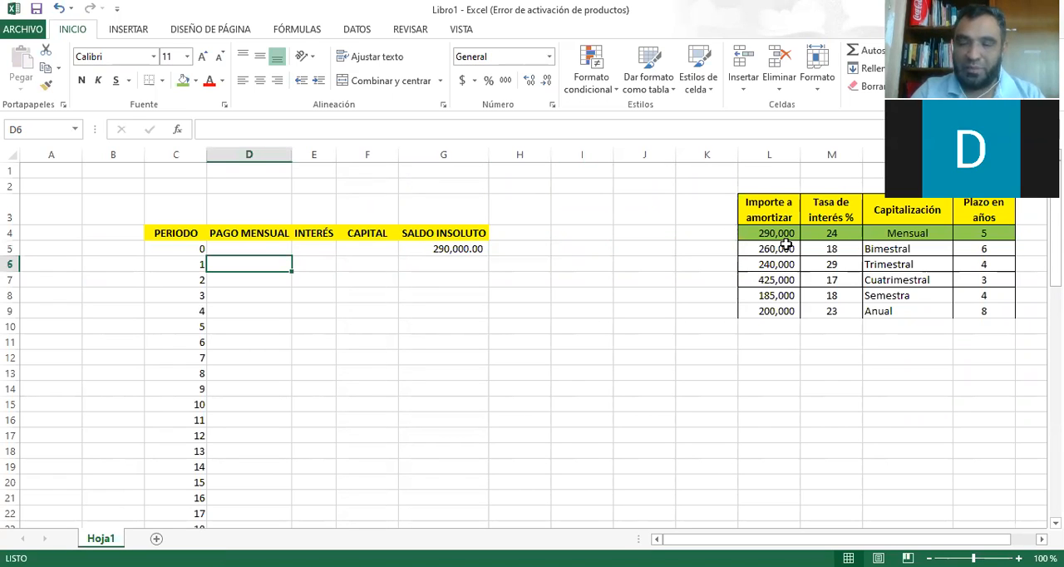
key(Right)
key(Right)
key(Right)
key(Up)
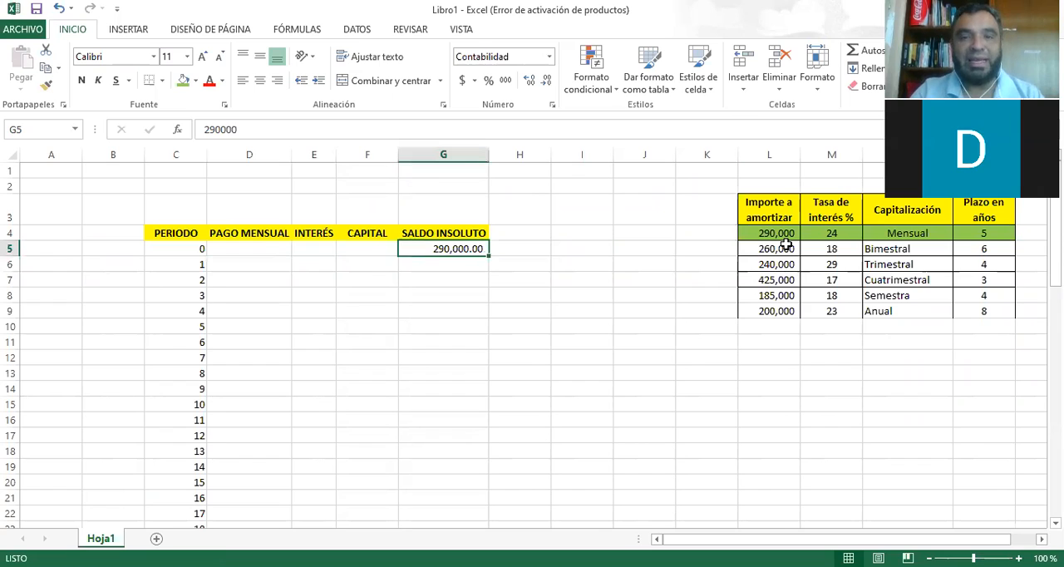
key(Left)
key(Left)
key(Left)
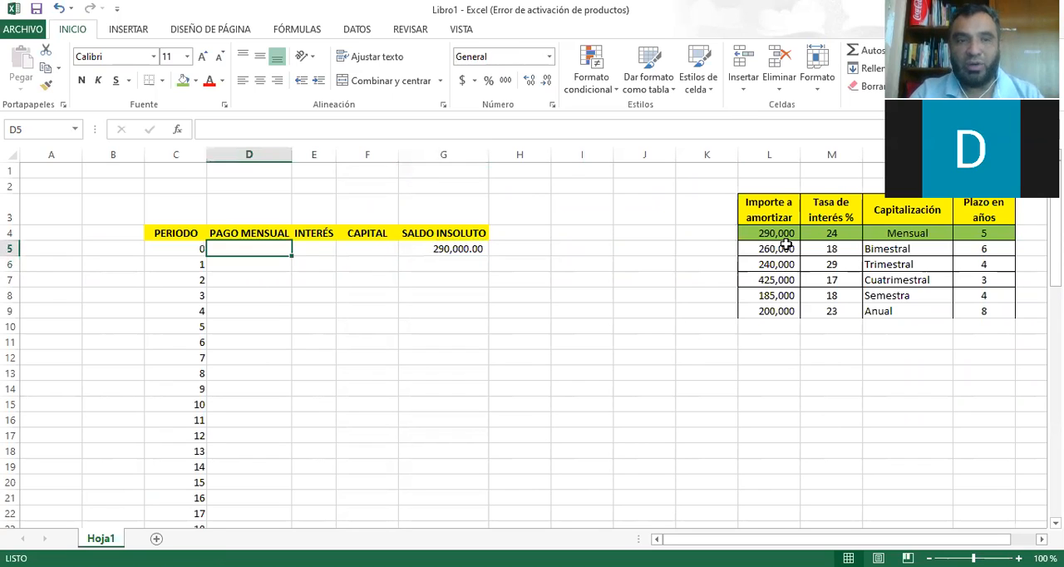
key(Down)
key(Left)
key(Up)
key(Right)
key(Right)
key(Right)
key(Right)
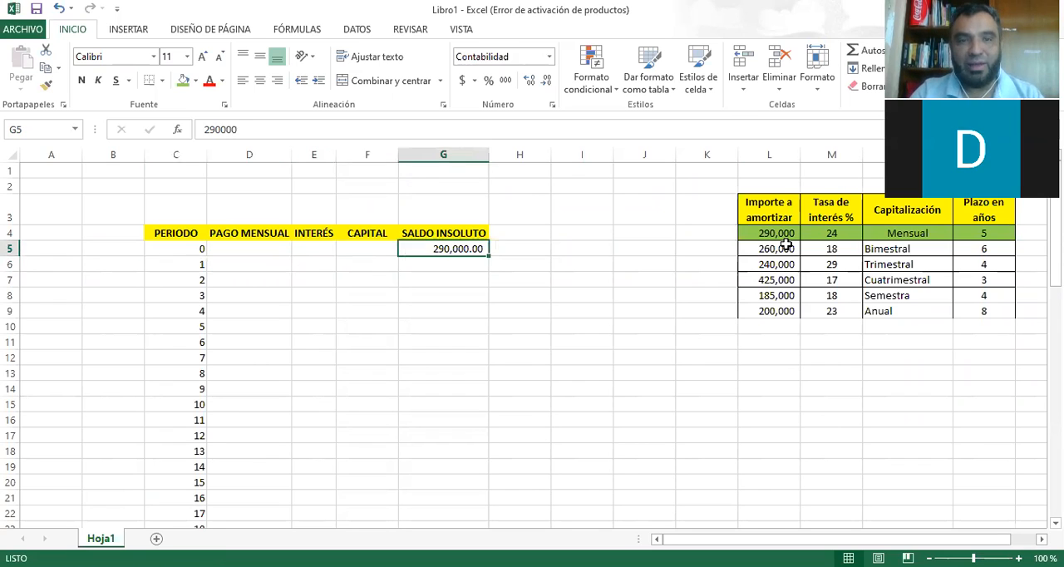
key(Down)
key(Left)
key(Left)
key(Left)
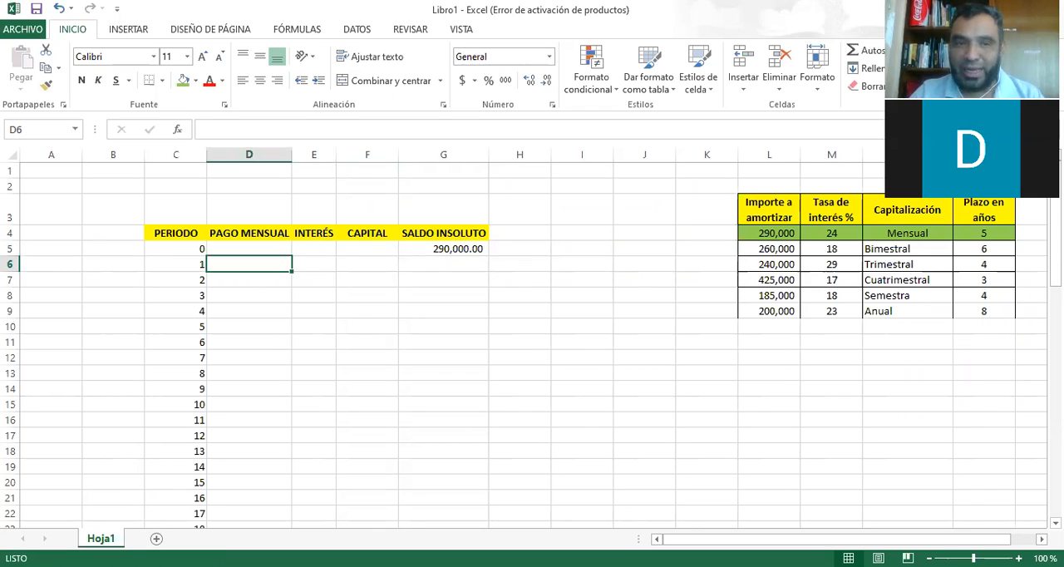
scroll(831, 278, right, 2)
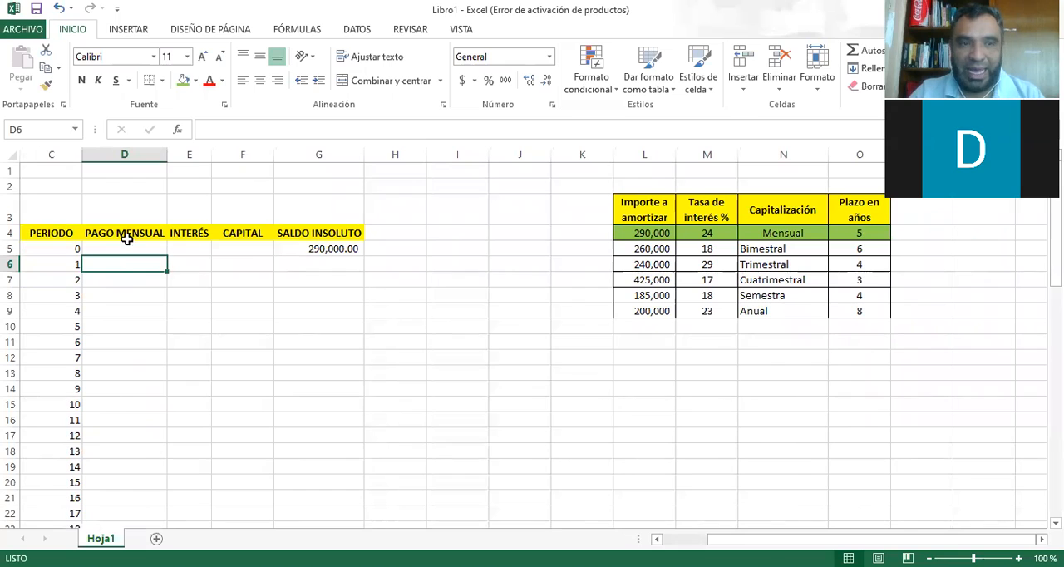
key(Up)
Start a PAGO function in D6, the PAGO MENSUAL cell for period 1.
click(129, 262)
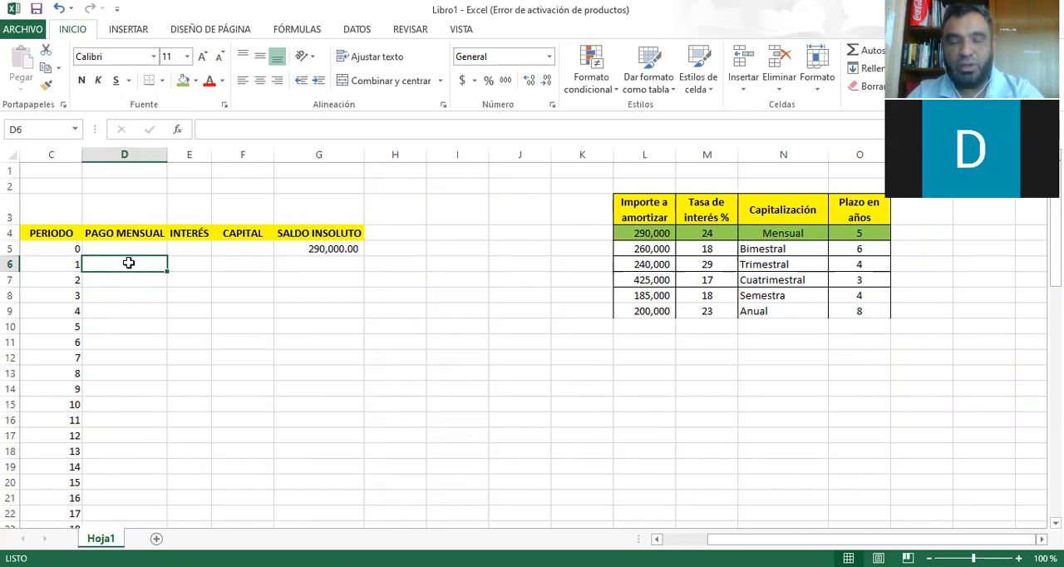
text(=p)
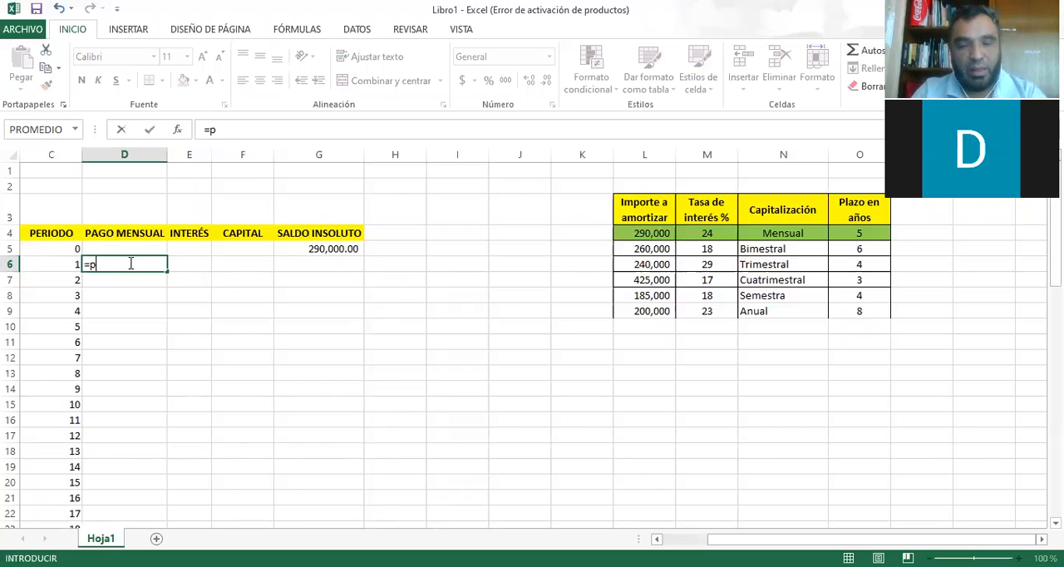
text(ago)
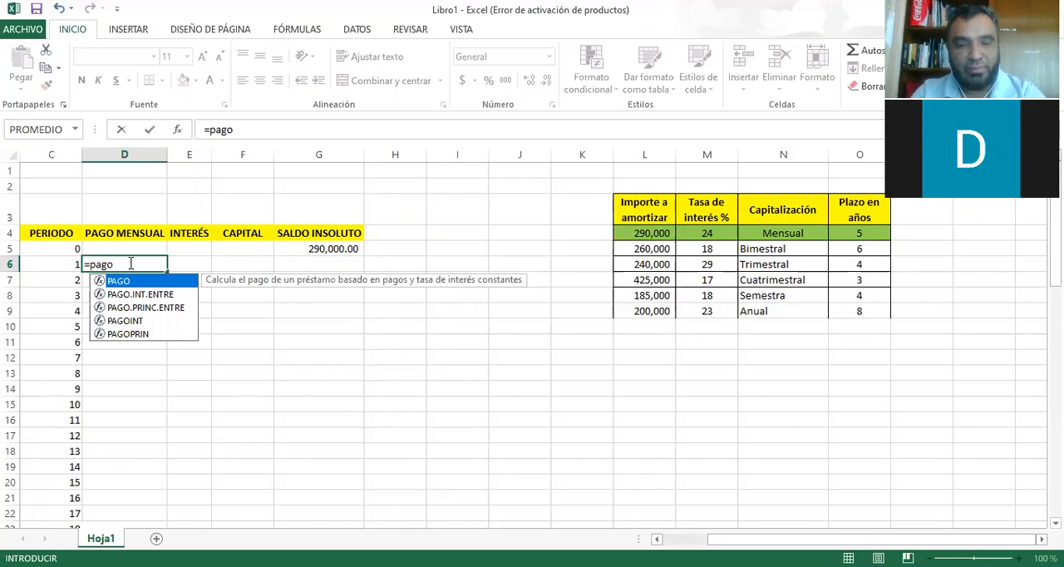
text(()
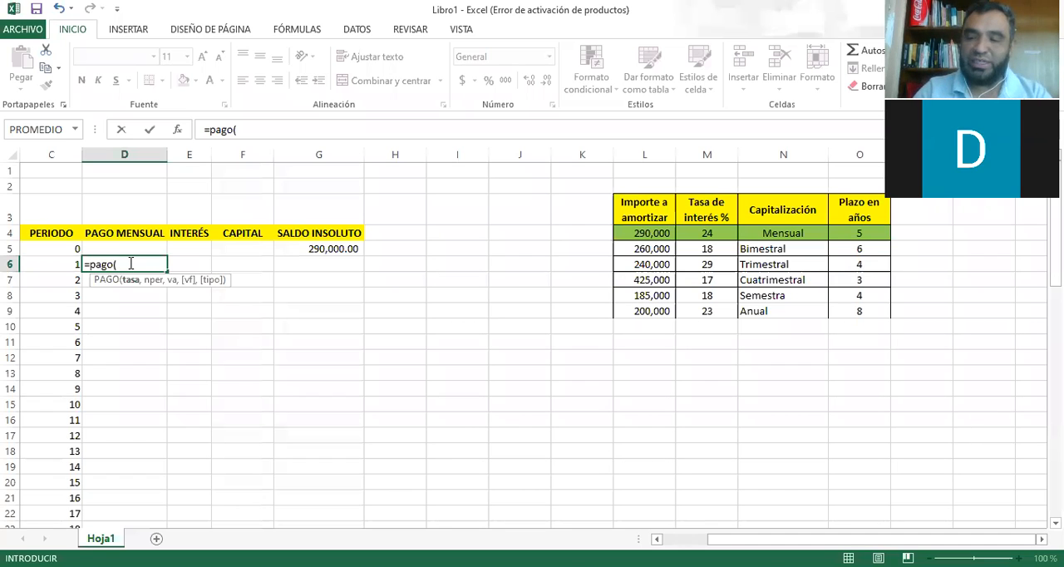
Try 24%/12 as the rate argument of the PAGO function in D6, and clear it.
text(24%)
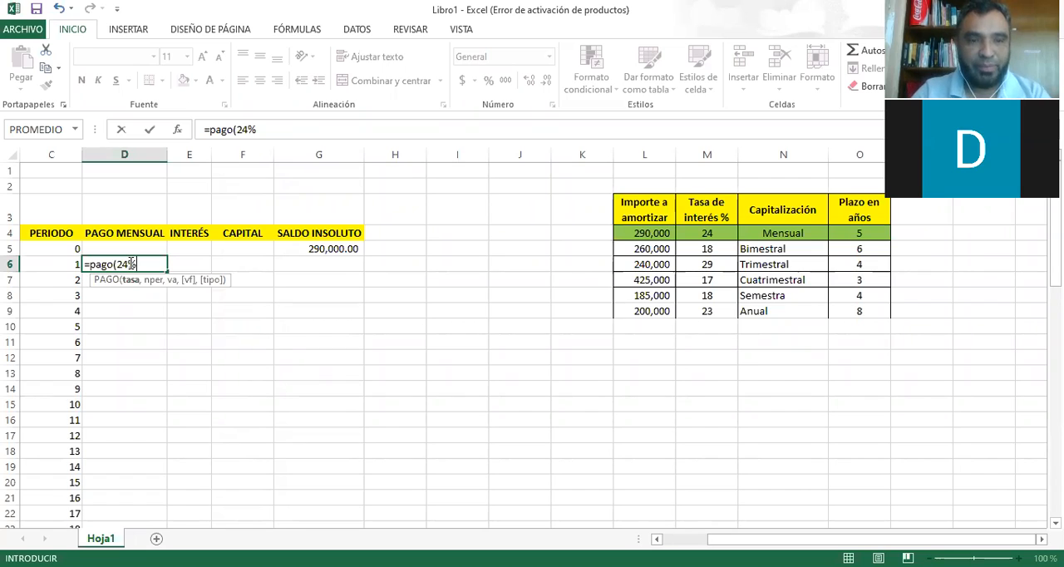
text(/12)
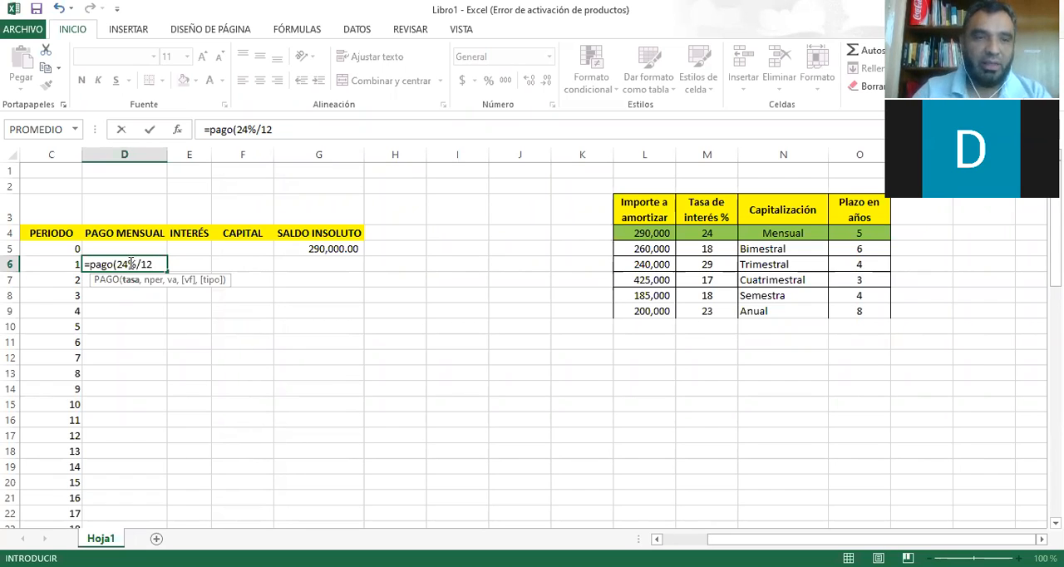
text(,)
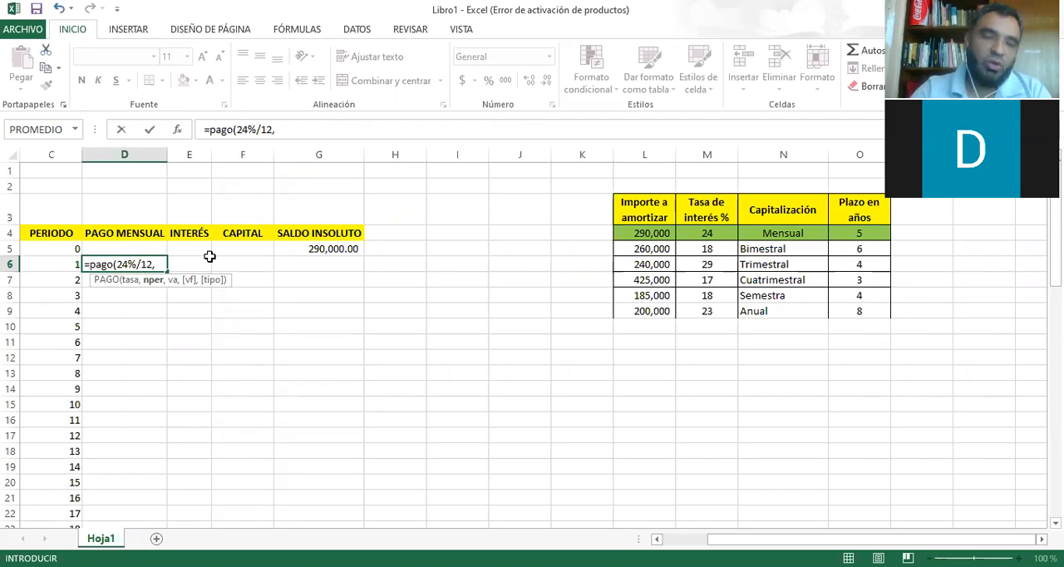
key(BackSpace)
key(BackSpace)
key(BackSpace)
key(BackSpace)
key(BackSpace)
key(BackSpace)
key(BackSpace)
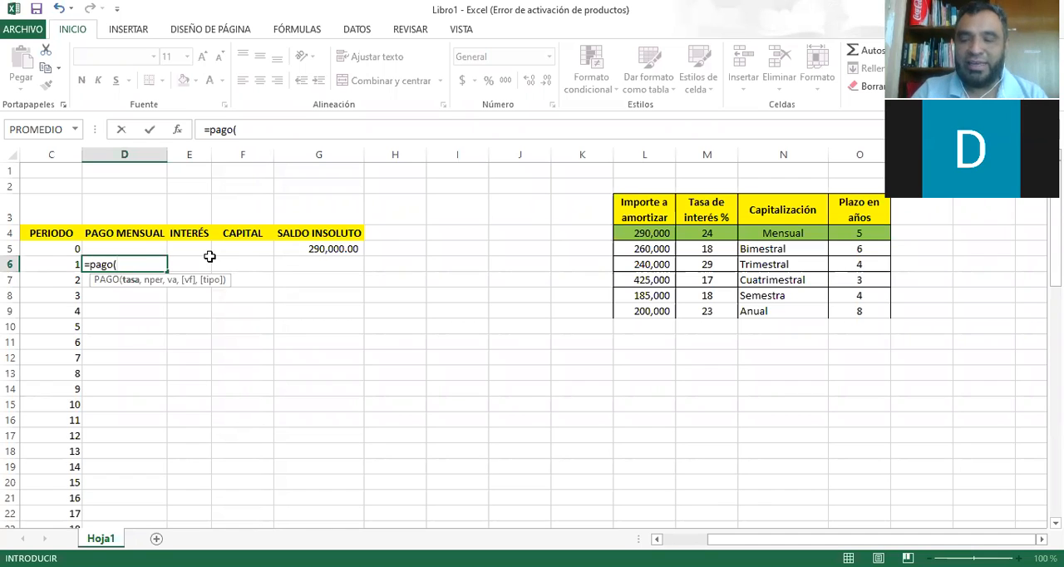
Try 2% and .02 as alternative rate arguments of the PAGO function in D6, clearing each one.
text(2)
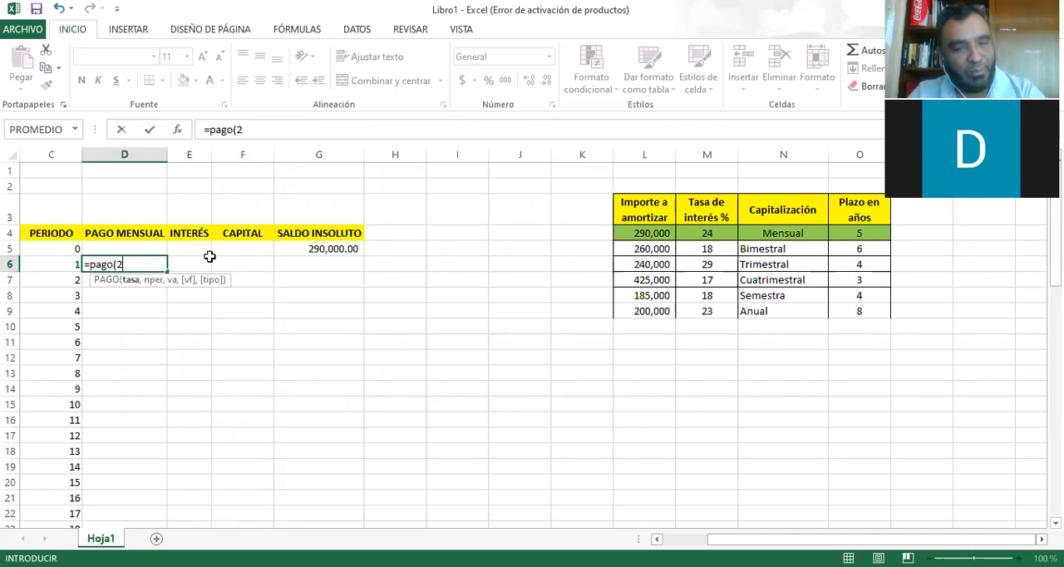
text(%)
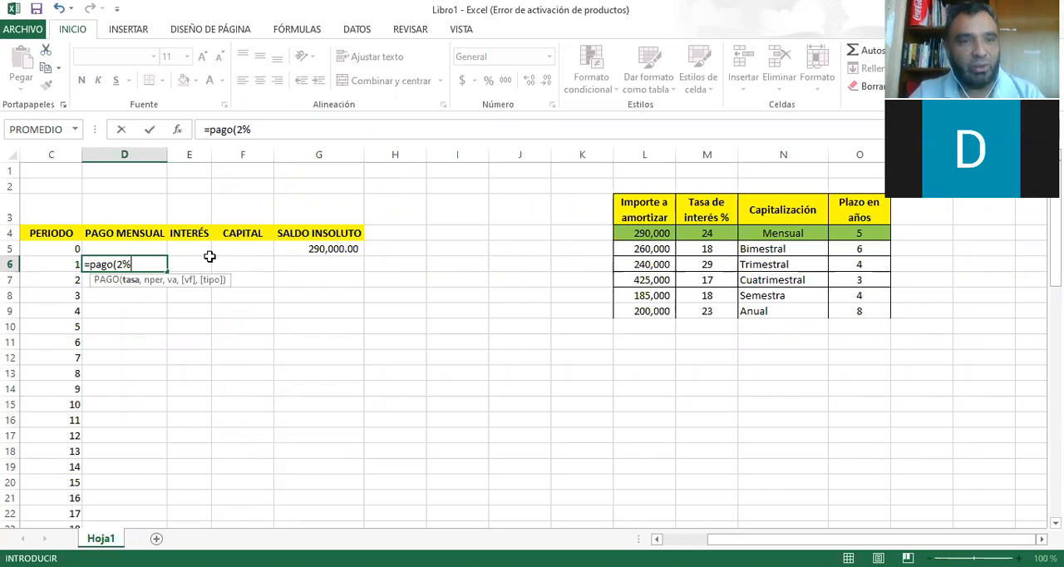
key(BackSpace)
key(BackSpace)
text(.02)
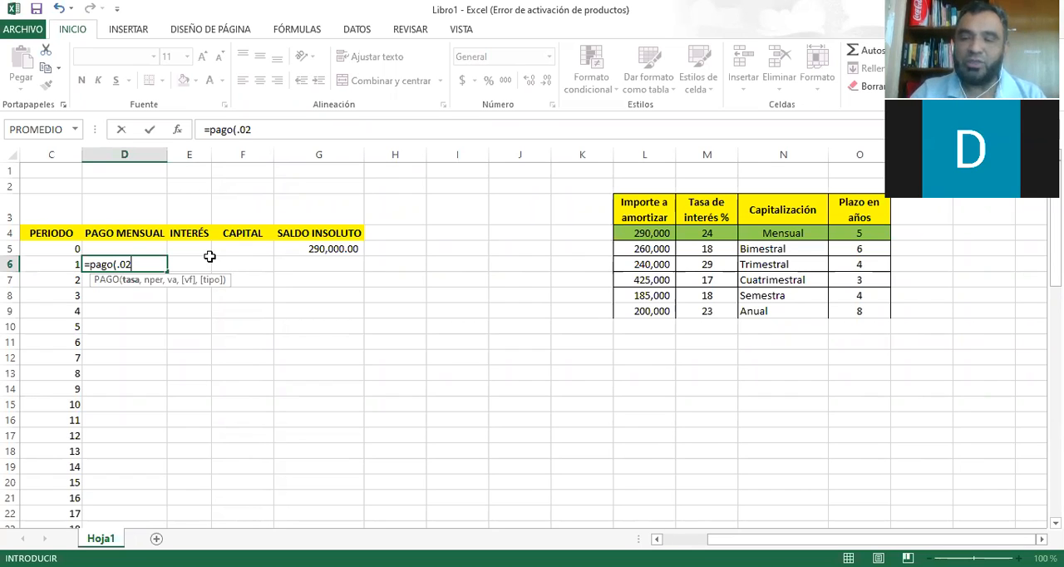
key(BackSpace)
key(BackSpace)
key(BackSpace)
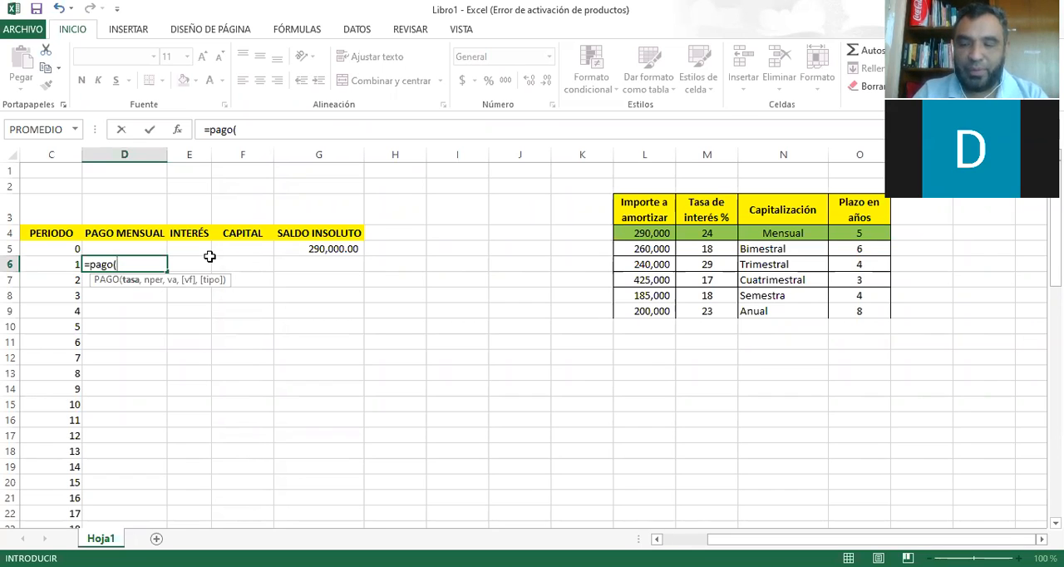
Complete the period 1 PAGO MENSUAL formula in D6 as =PAGO(24%/12,60,-290000).
text(24)
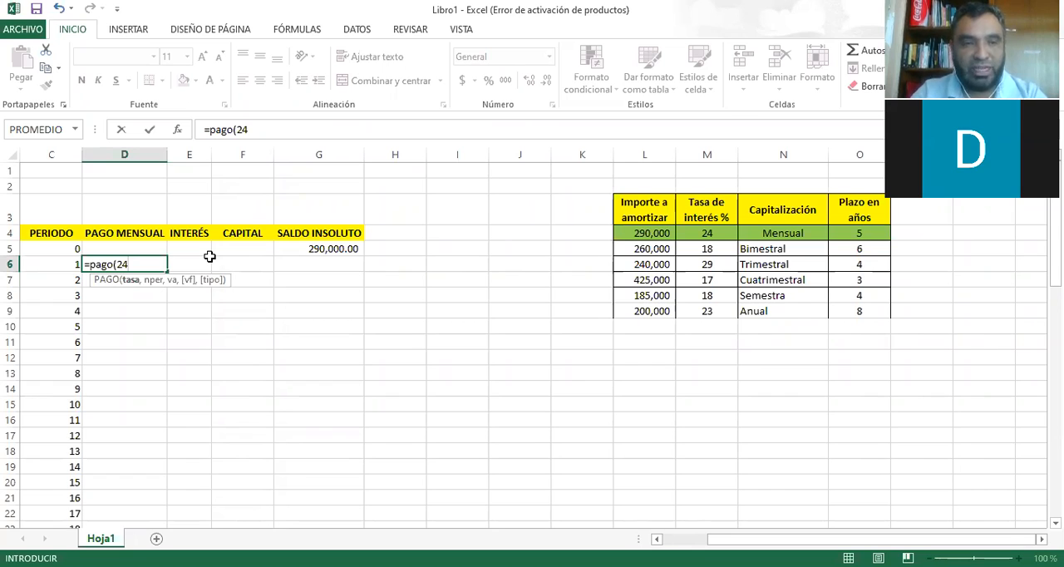
text(%/)
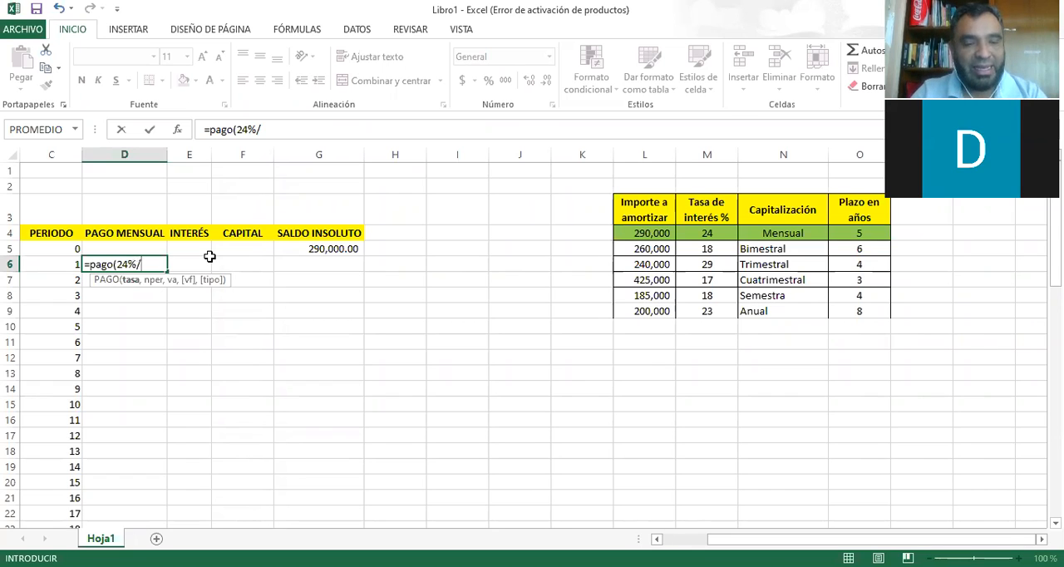
text(12)
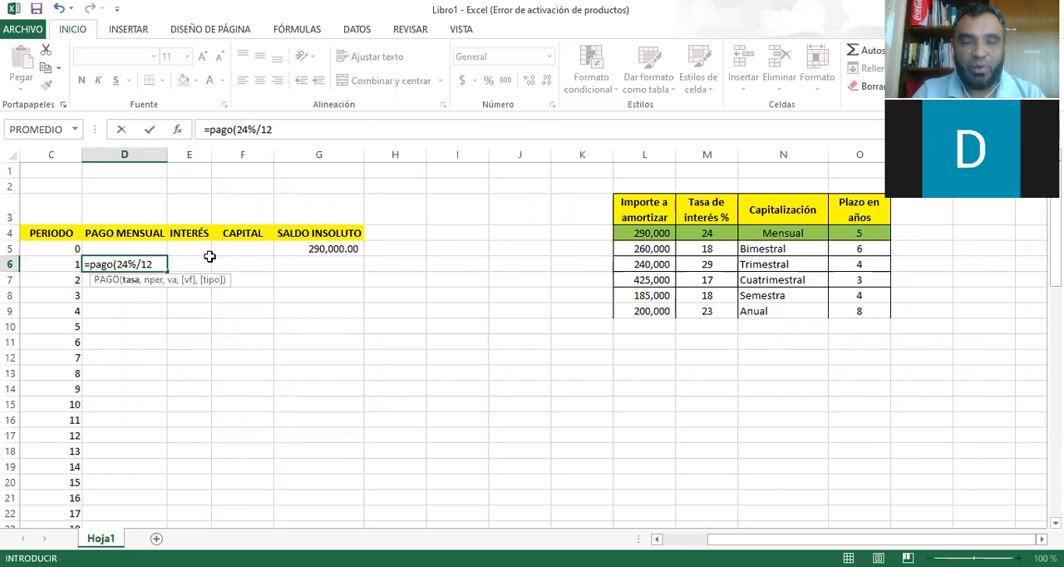
text(,60)
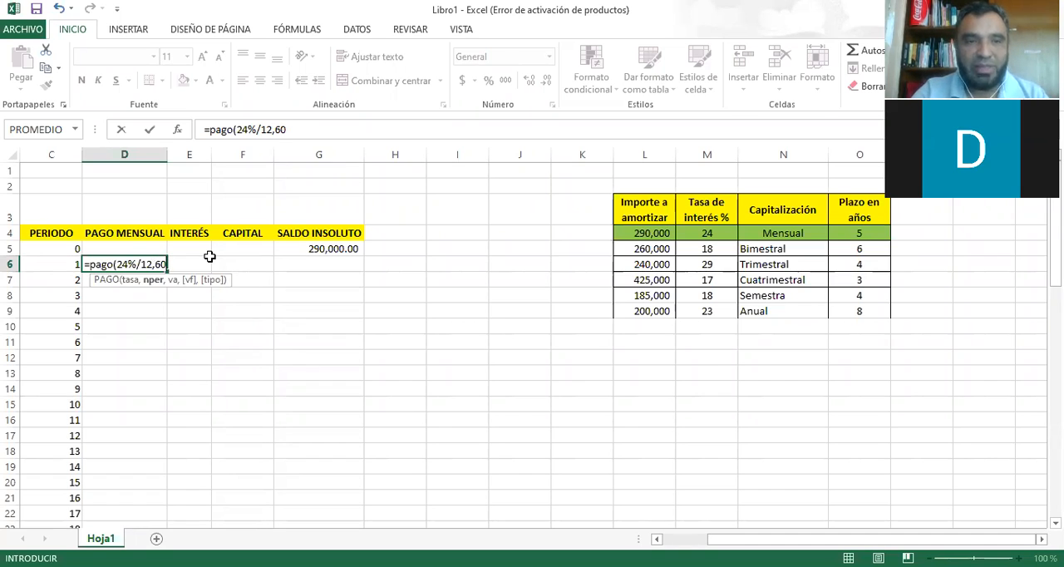
text(,)
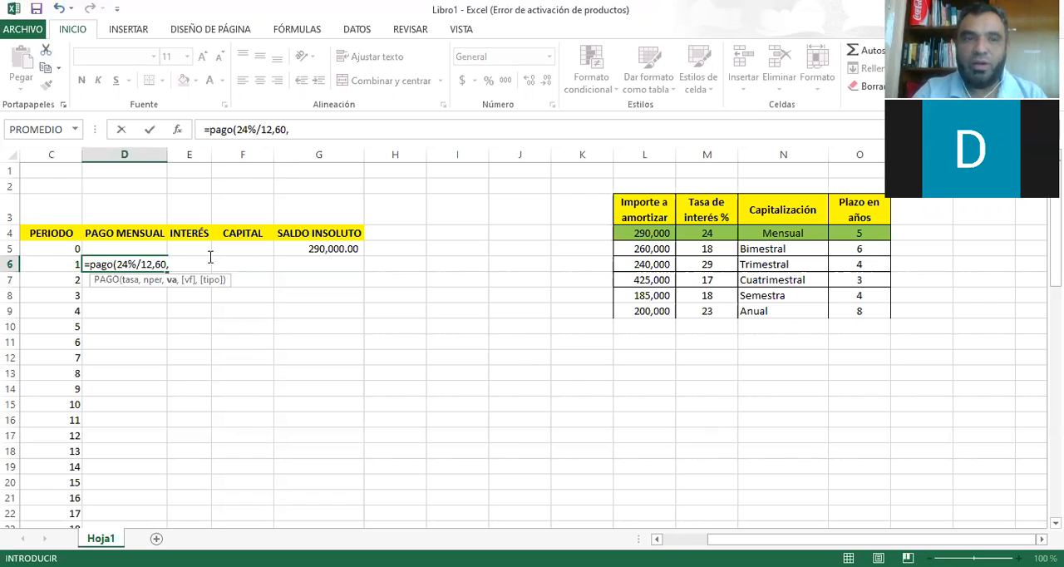
text(-290)
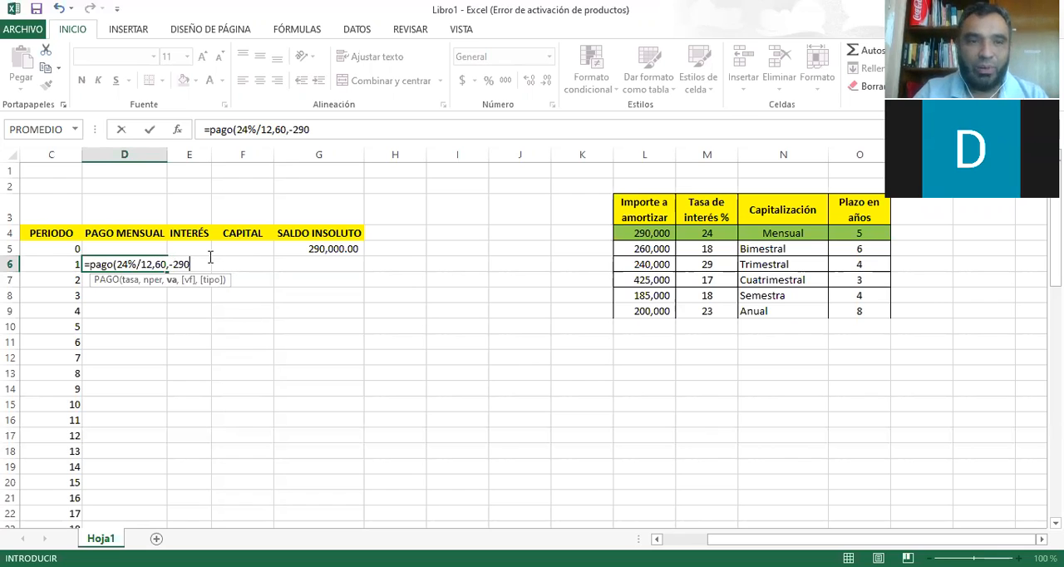
text(0)
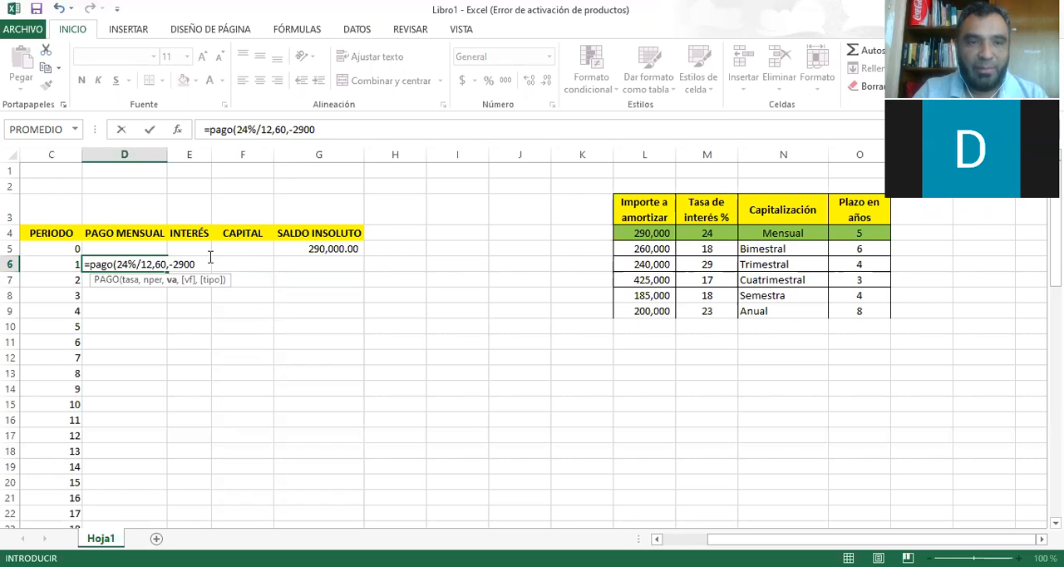
text(00)
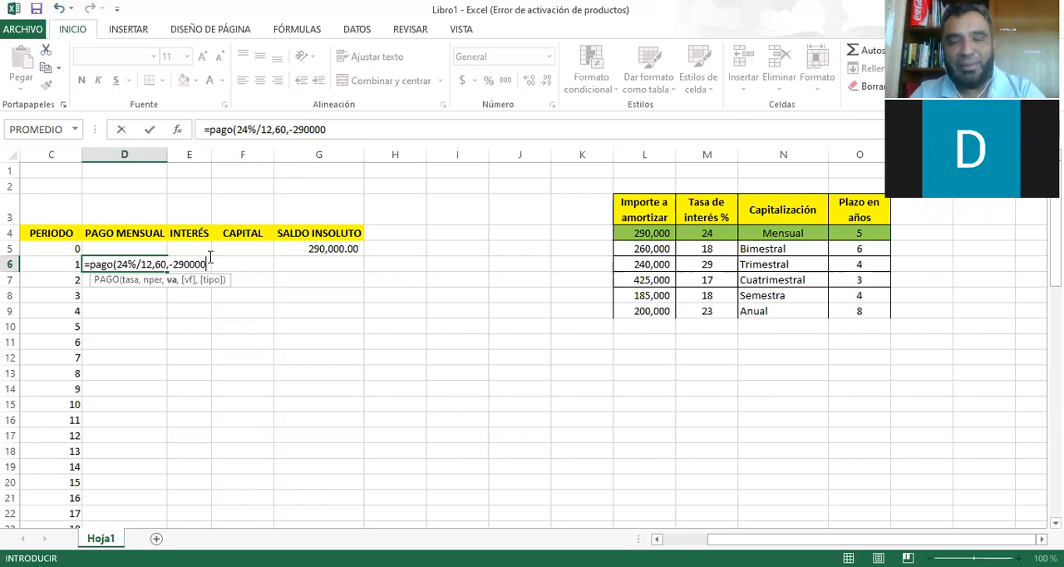
text())
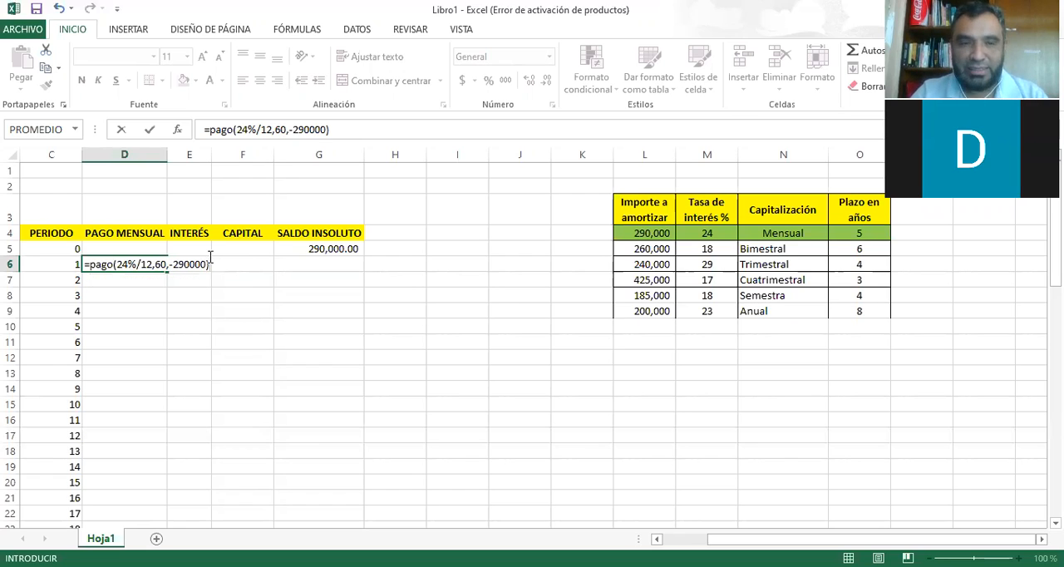
key(Return)
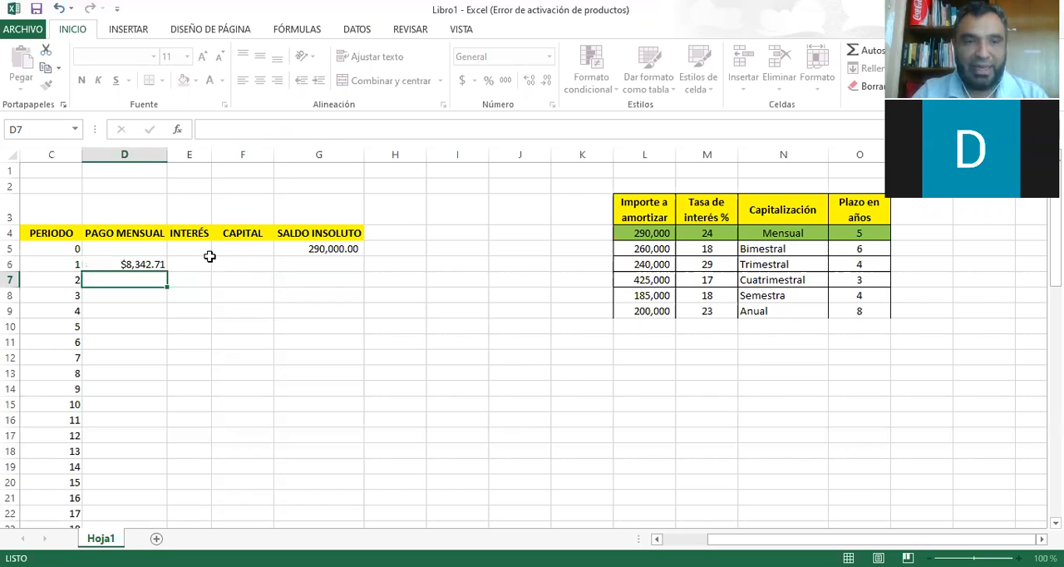
Copy the PAGO formula from D6 down the PAGO MENSUAL column through period 60 and check the filled payments.
key(Up)
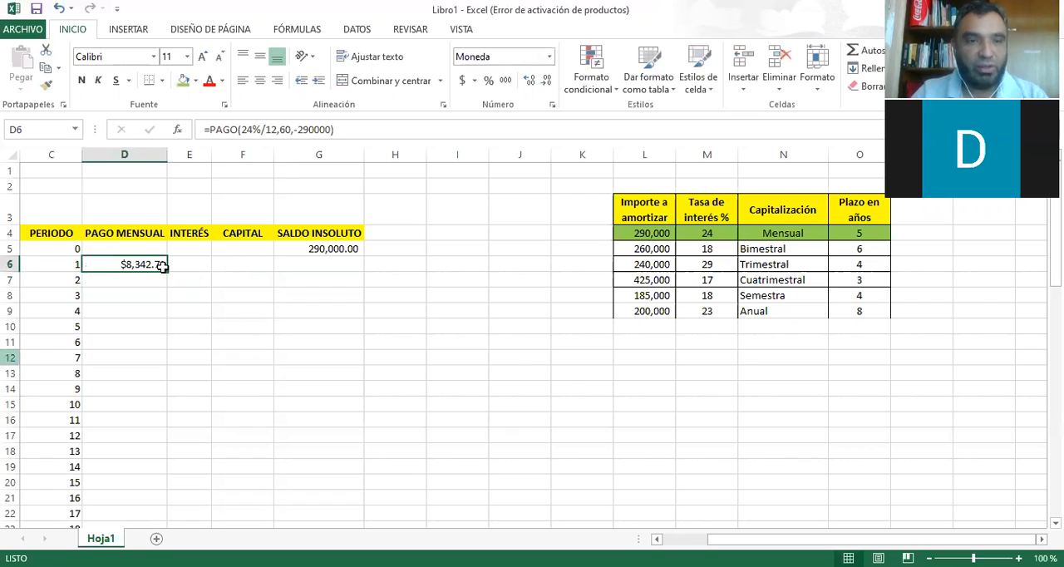
drag(170, 271, 149, 416)
scroll(149, 416, up, 5)
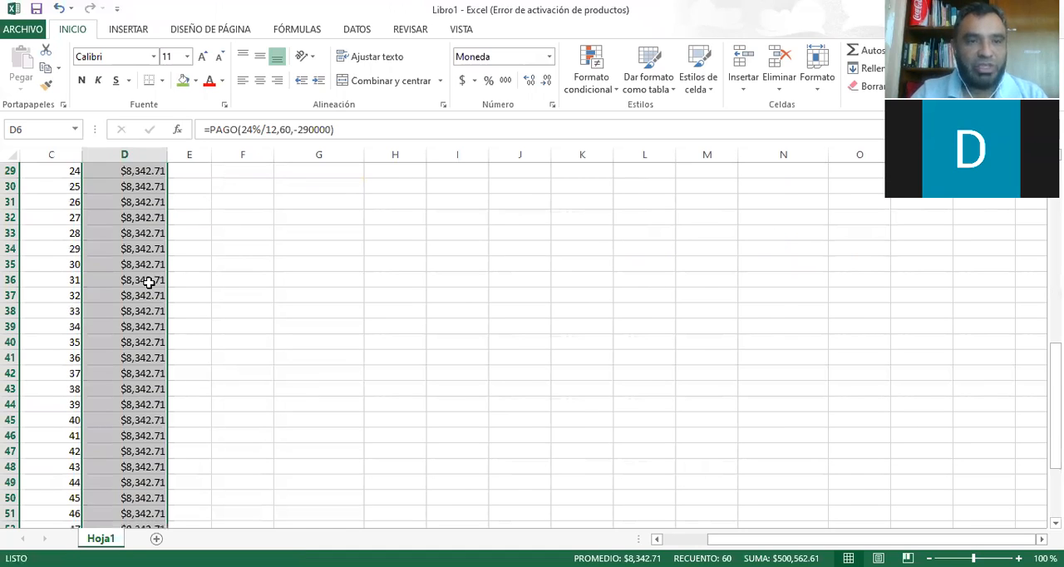
scroll(148, 283, up, 9)
key(Up)
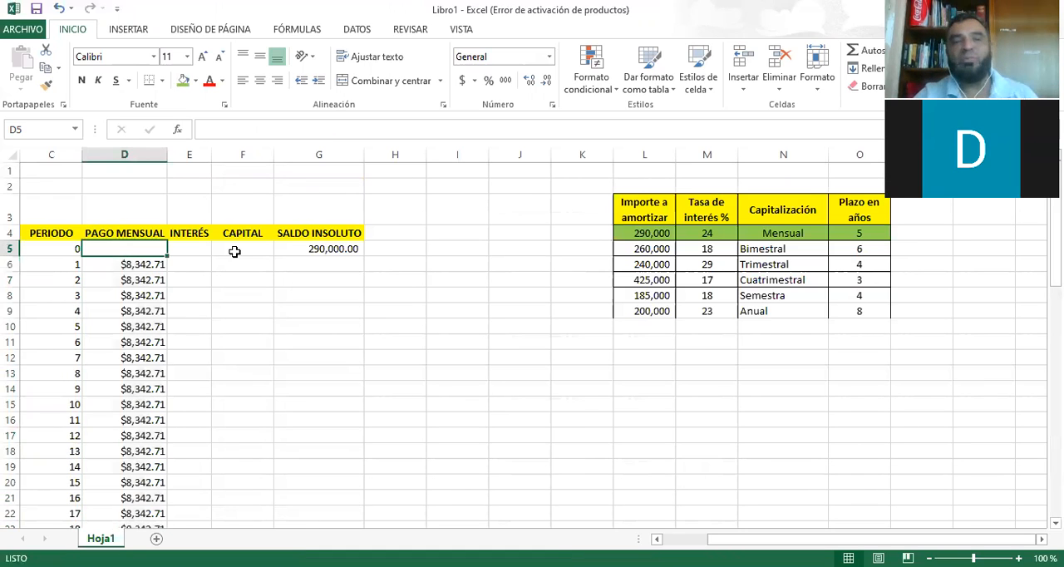
click(343, 249)
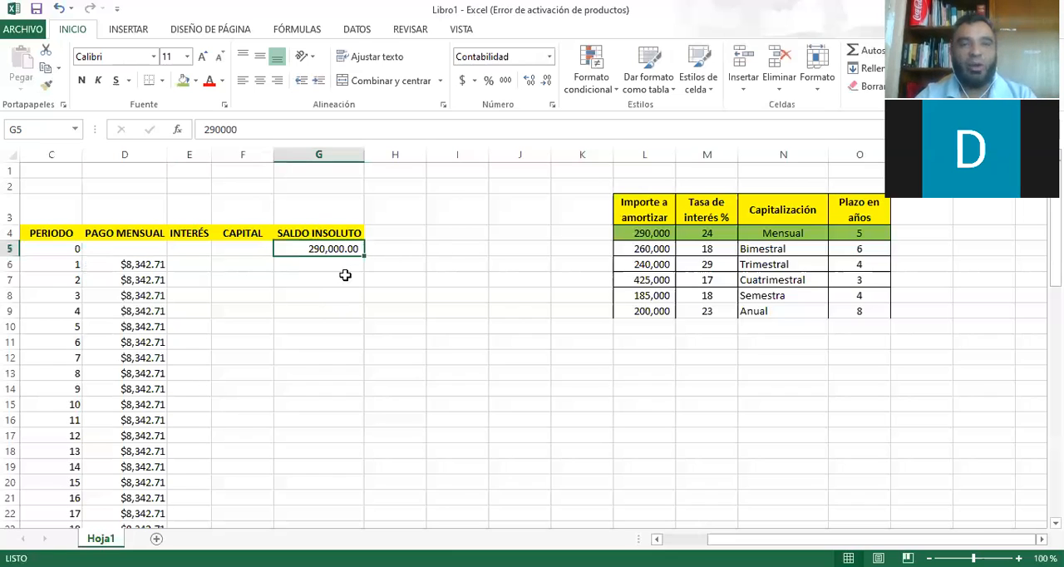
click(200, 269)
click(125, 265)
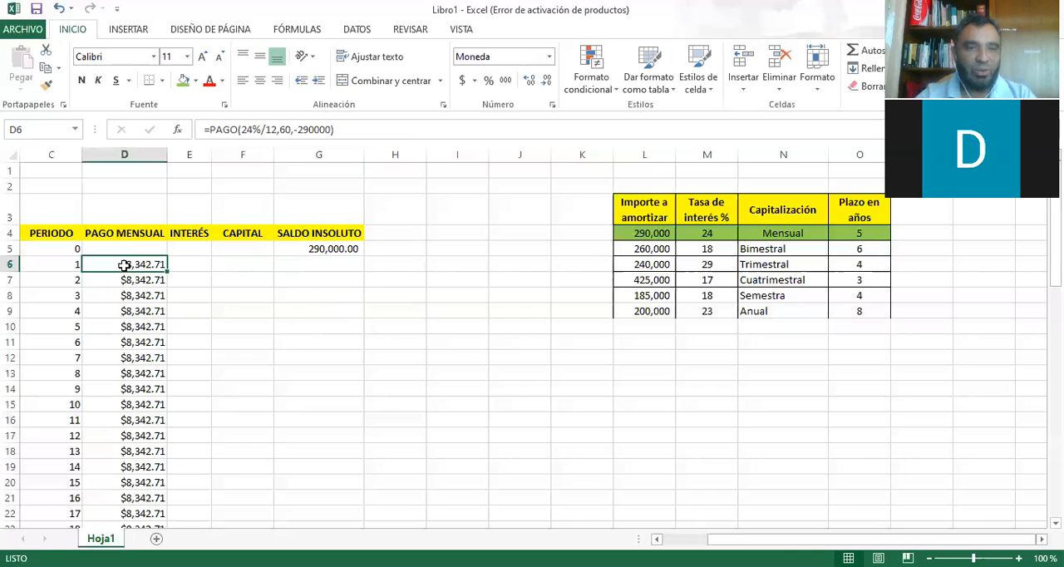
scroll(125, 263, down, 9)
scroll(125, 263, down, 8)
scroll(125, 263, up, 17)
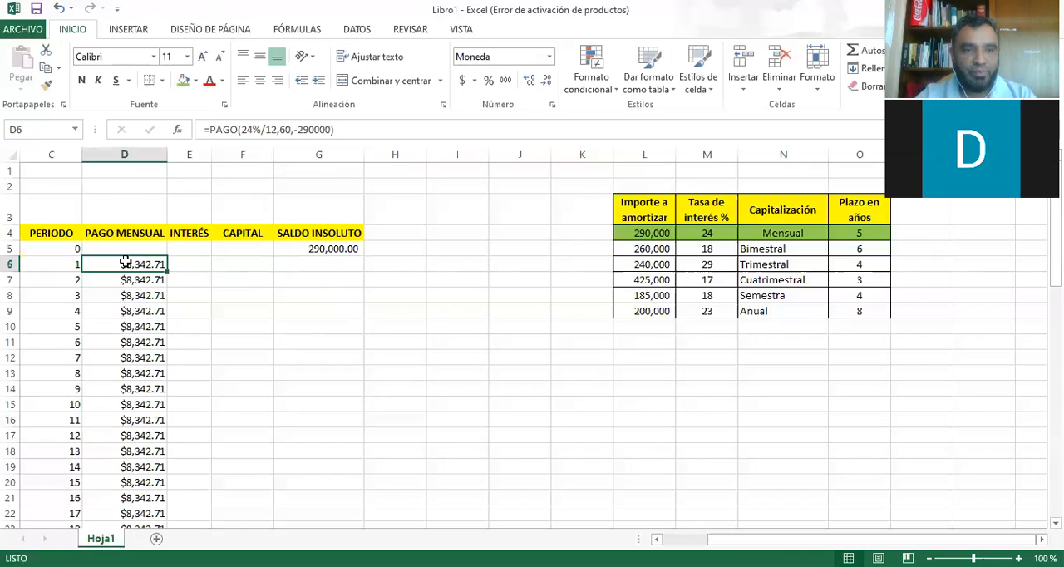
Write the period 1 INTERÉS formula in E6 as =G5*24%/12.
click(194, 259)
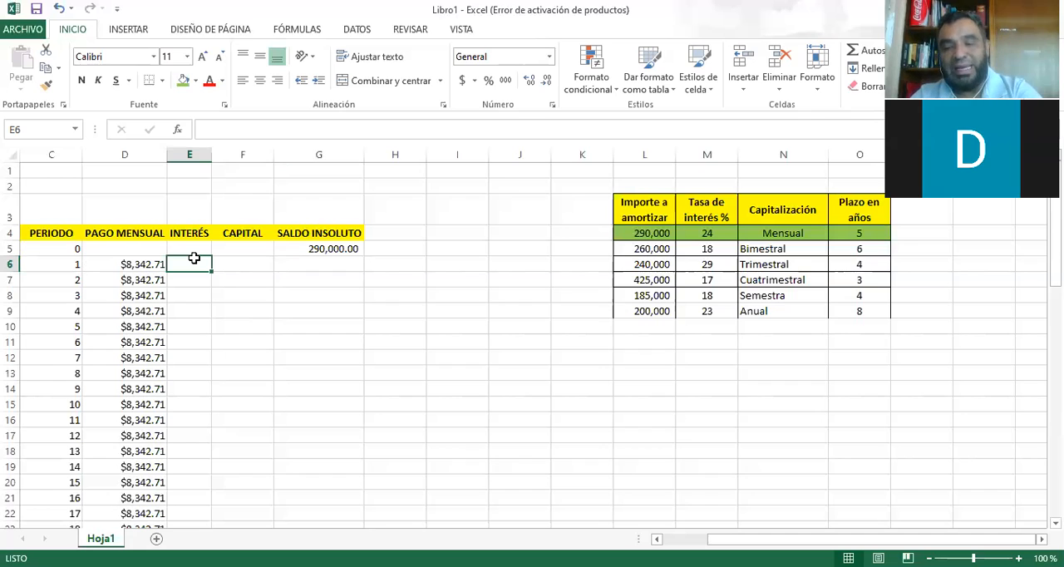
text(=)
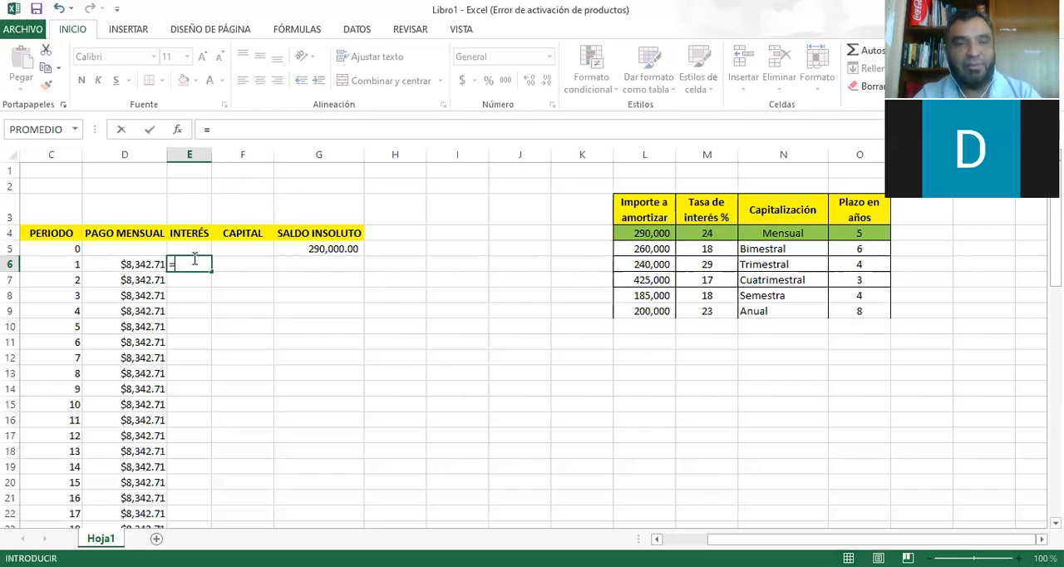
key(Up)
key(Right)
key(Right)
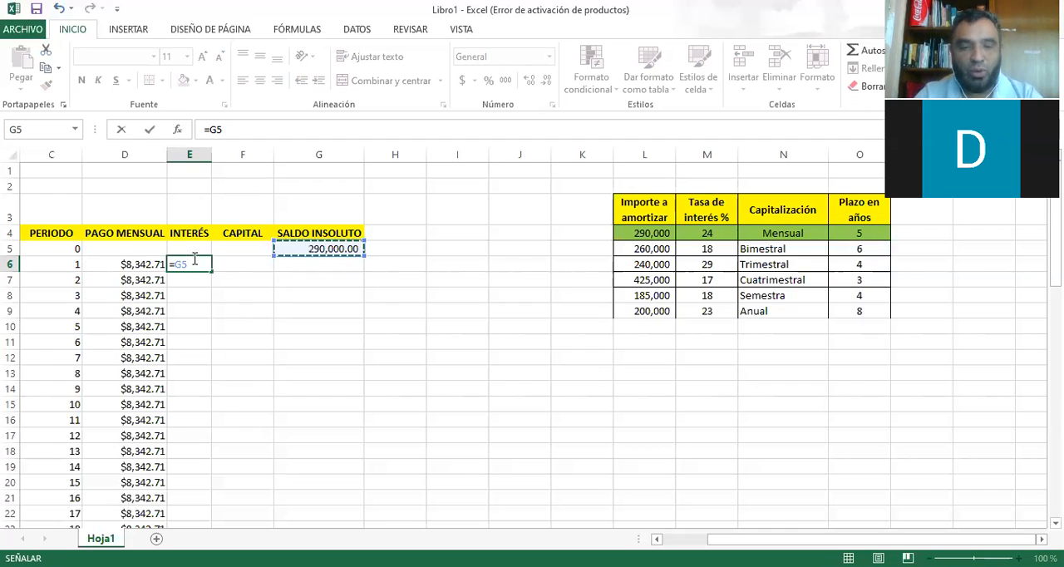
text(*)
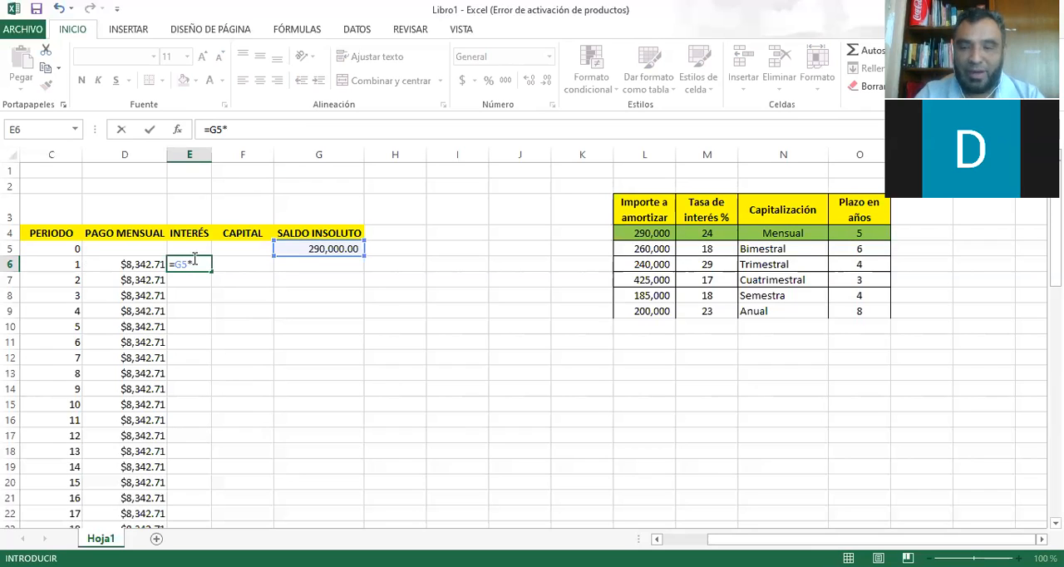
text(24%/12)
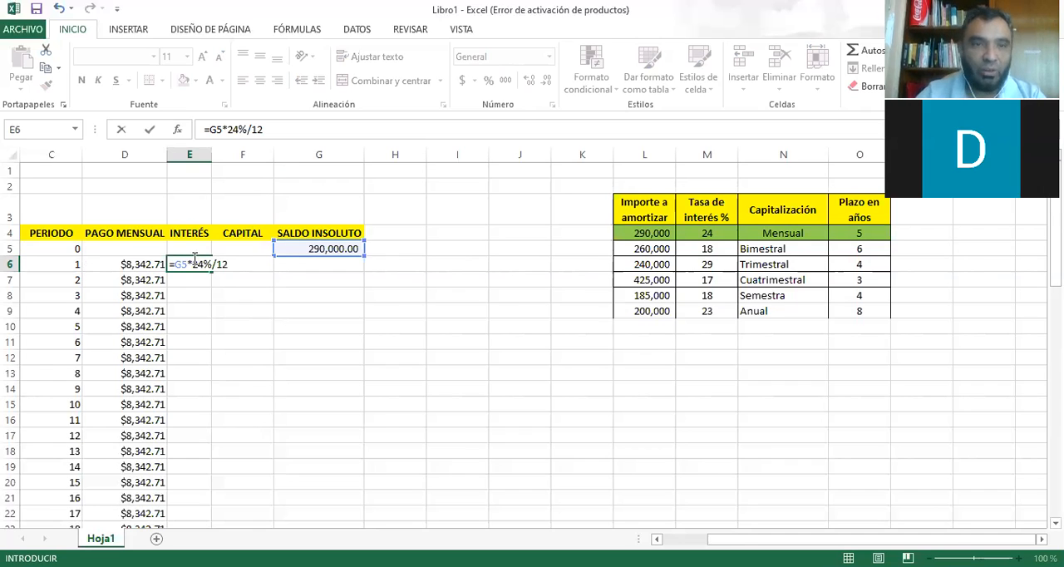
Enclose 24%/12 in parentheses in the E6 interest formula and enter it as =G5*(24%/12).
click(227, 129)
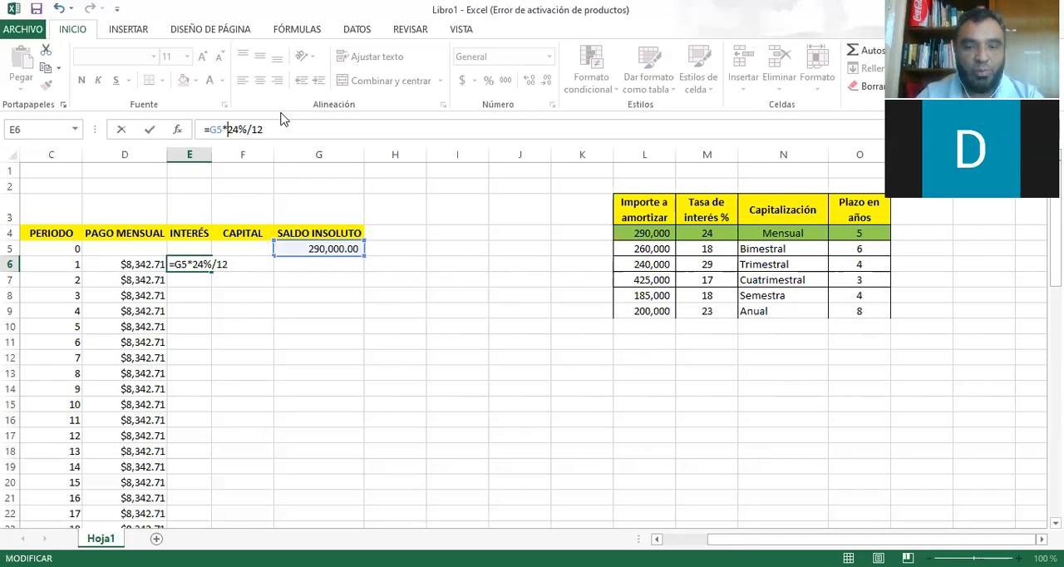
text(()
key(Right)
key(Right)
key(Right)
key(Right)
key(Right)
key(Right)
text())
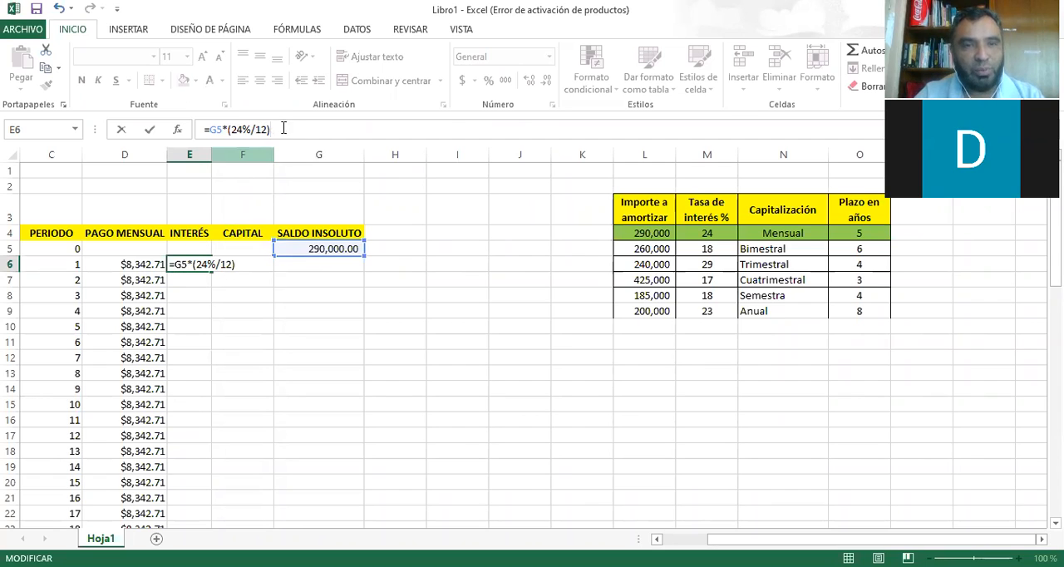
key(Return)
key(Up)
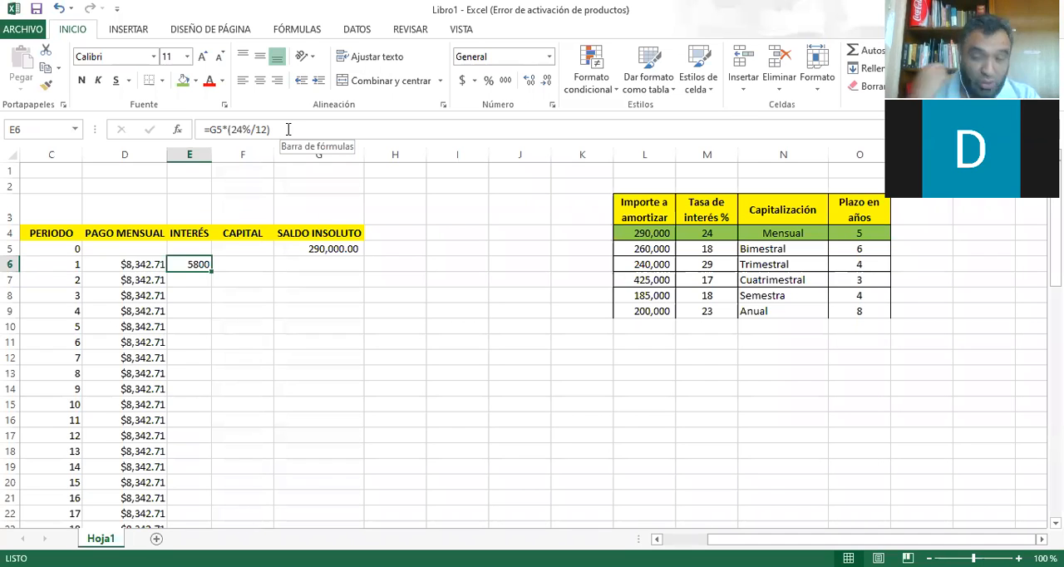
Calculate the period 1 CAPITAL in F6 as the monthly payment minus the interest, =D6-E6.
key(Right)
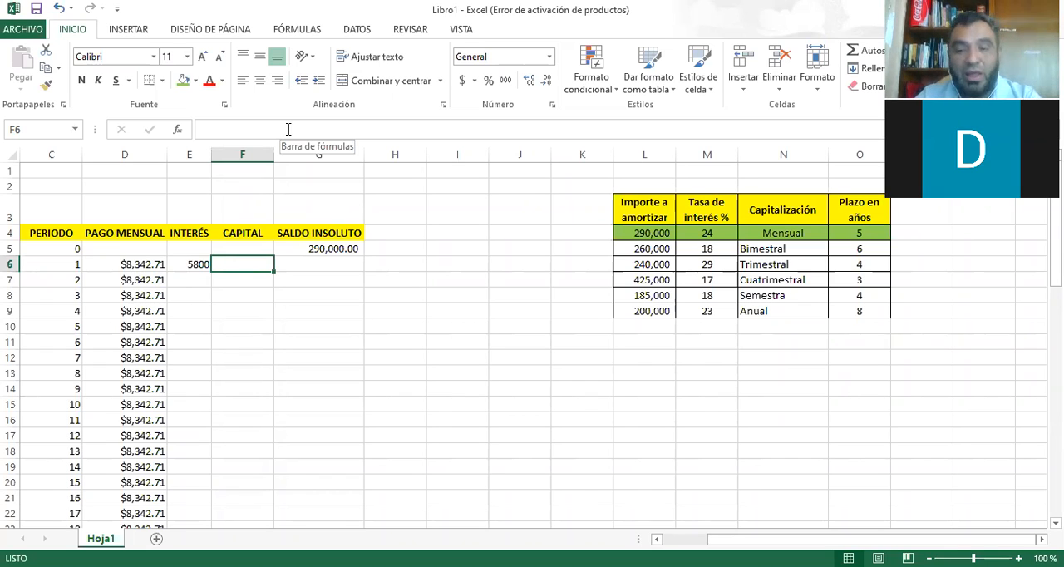
text(=)
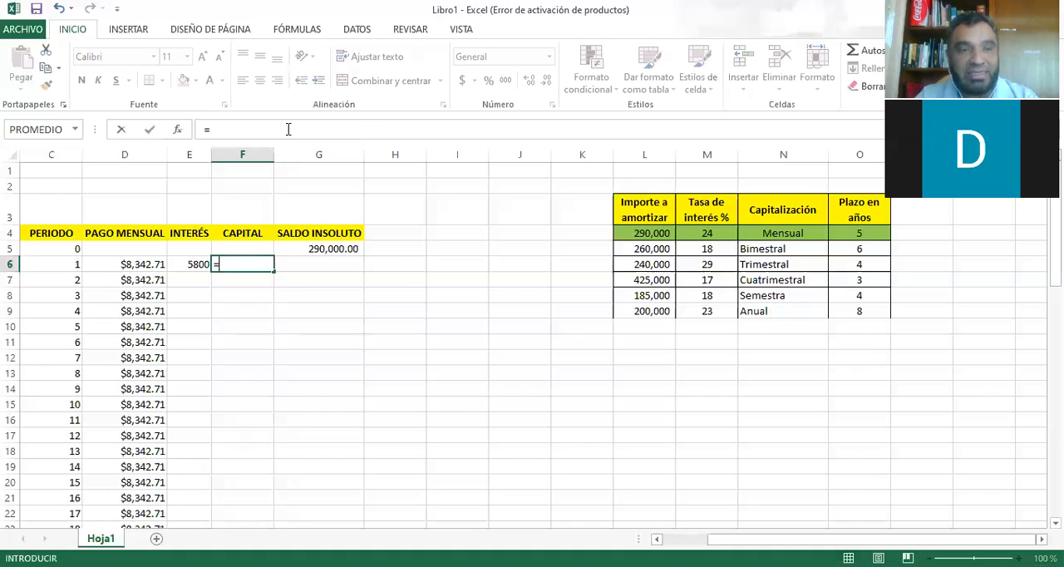
key(Left)
key(Left)
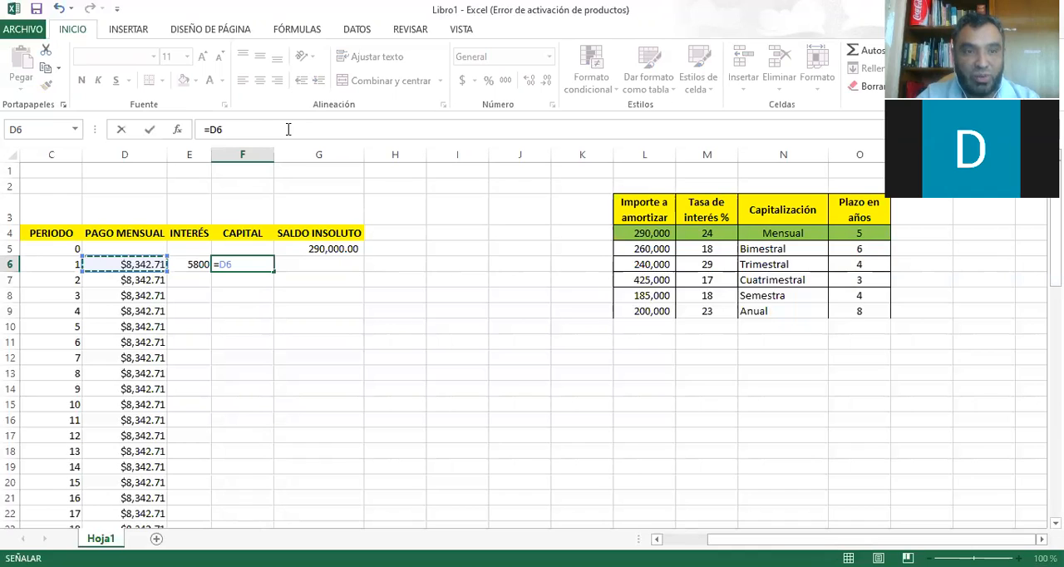
text(-)
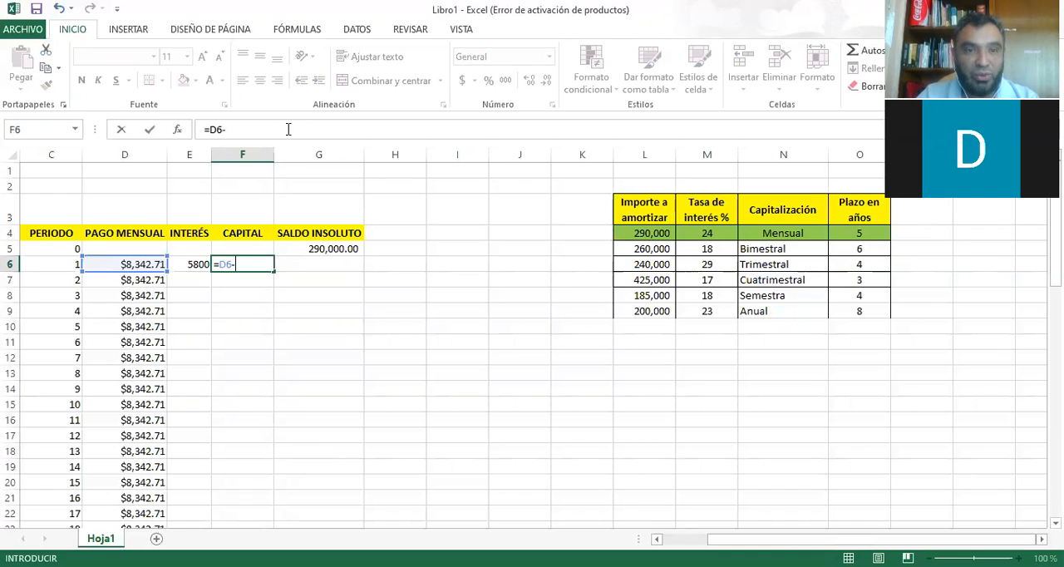
key(Left)
key(Return)
Calculate the period 1 SALDO INSOLUTO in G6 as the previous balance minus the capital, =G5-F6.
key(Up)
key(Right)
key(Up)
key(Down)
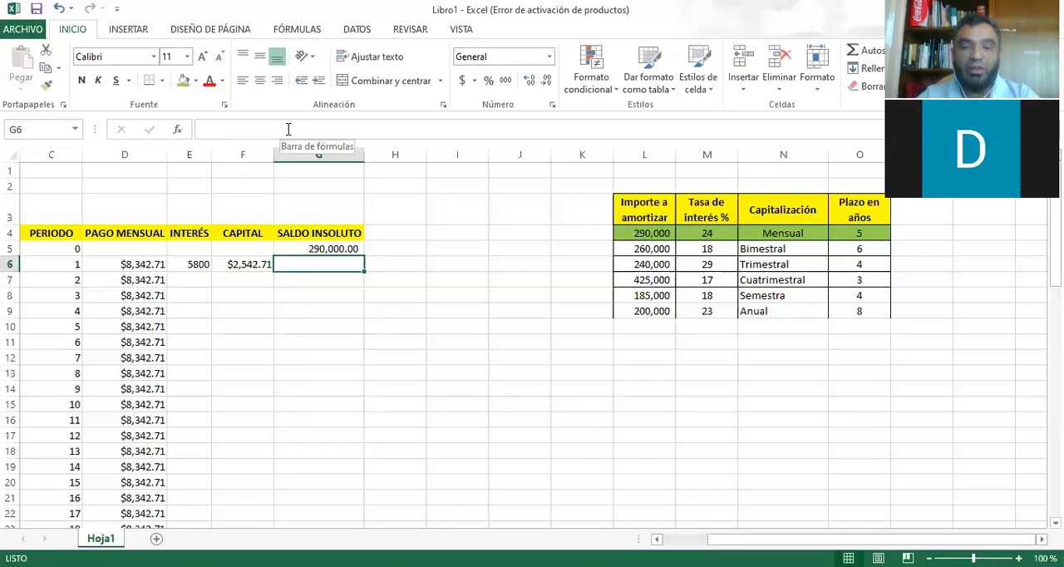
text(=)
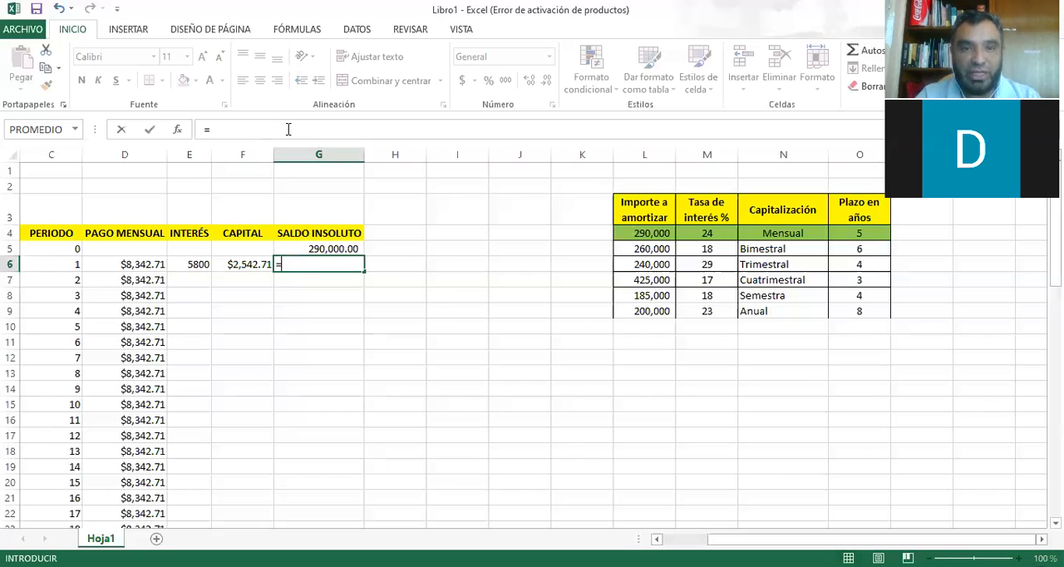
key(Up)
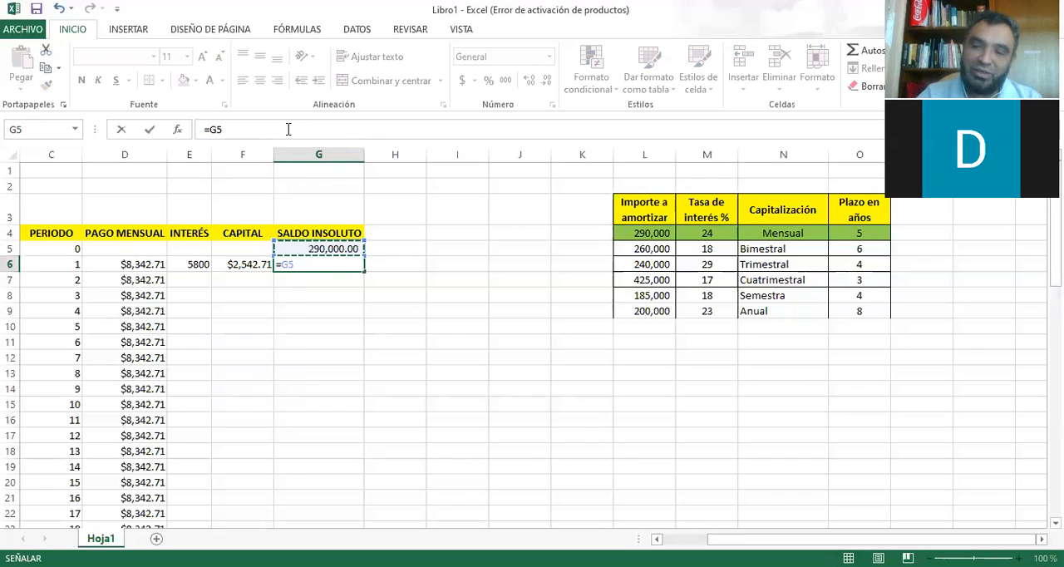
text(-)
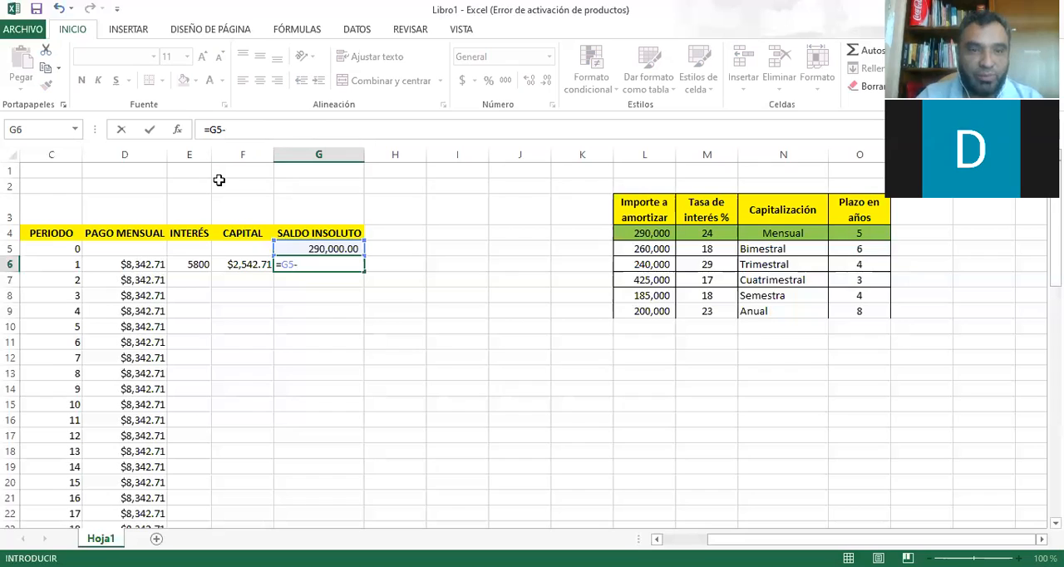
click(251, 261)
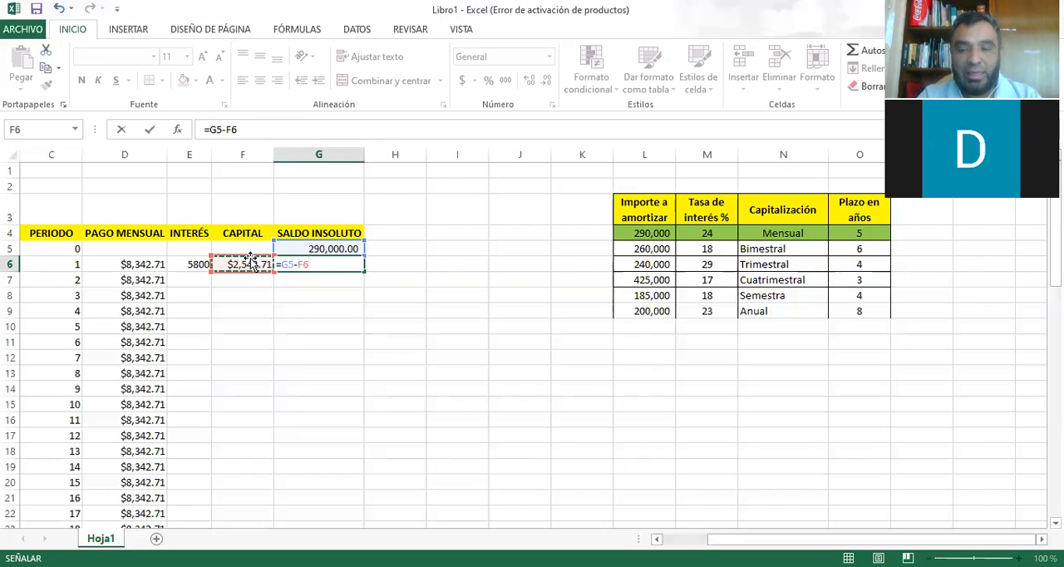
key(Return)
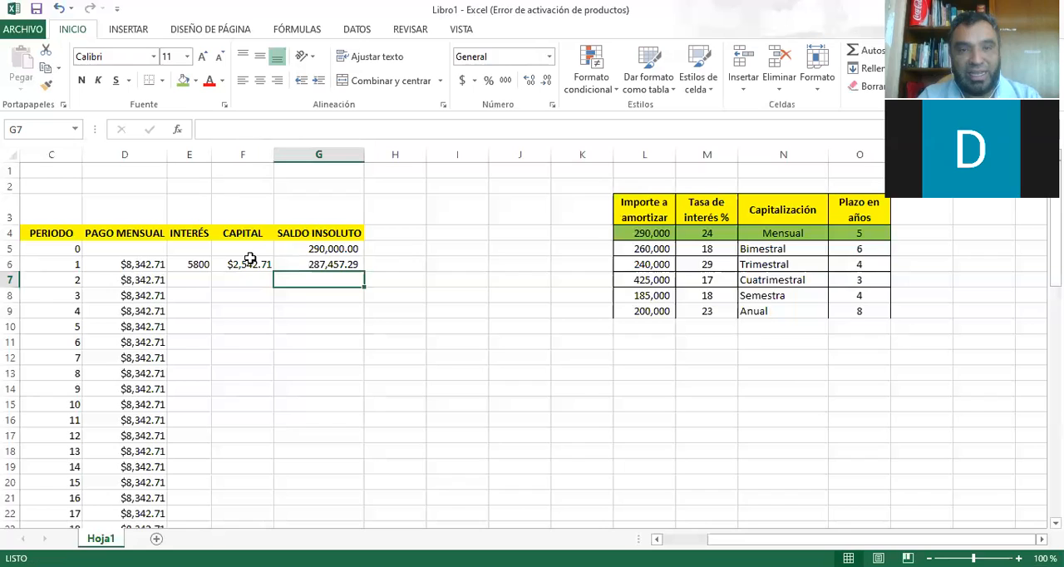
Review the period 1 formulas for payment, interest, capital and outstanding balance in D6 through G6.
key(Up)
drag(153, 266, 346, 268)
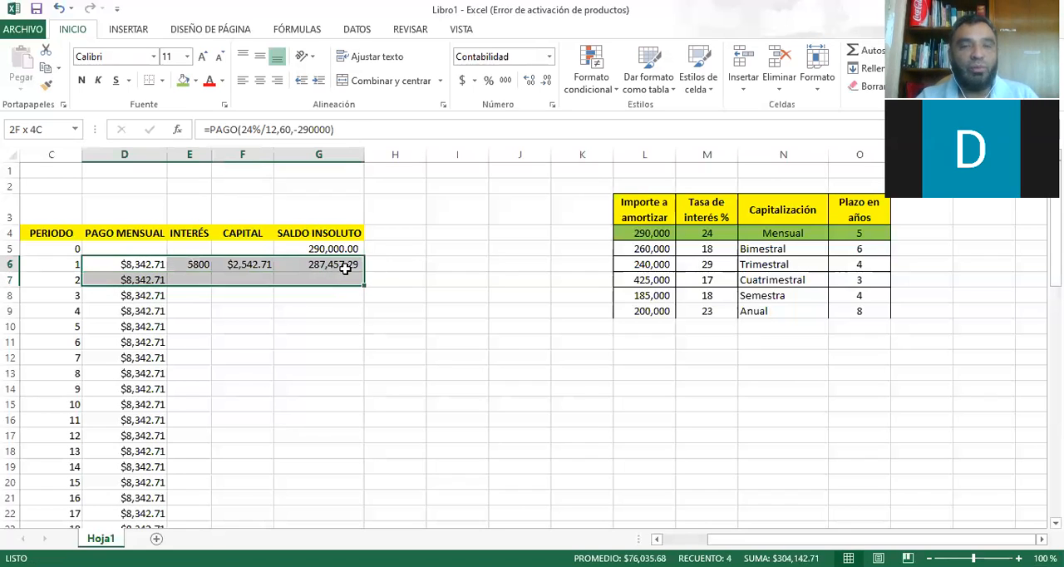
click(133, 264)
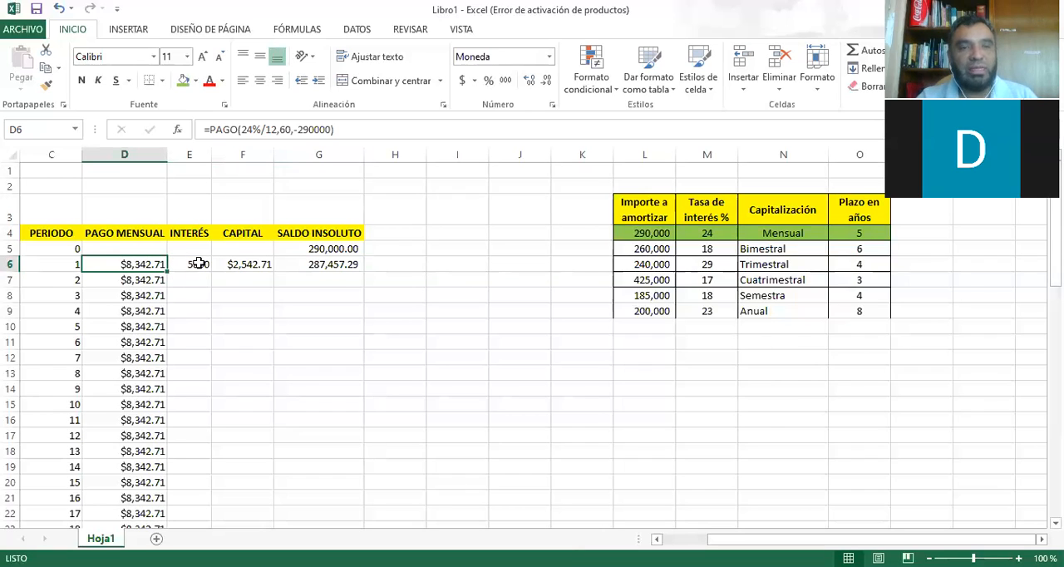
key(Right)
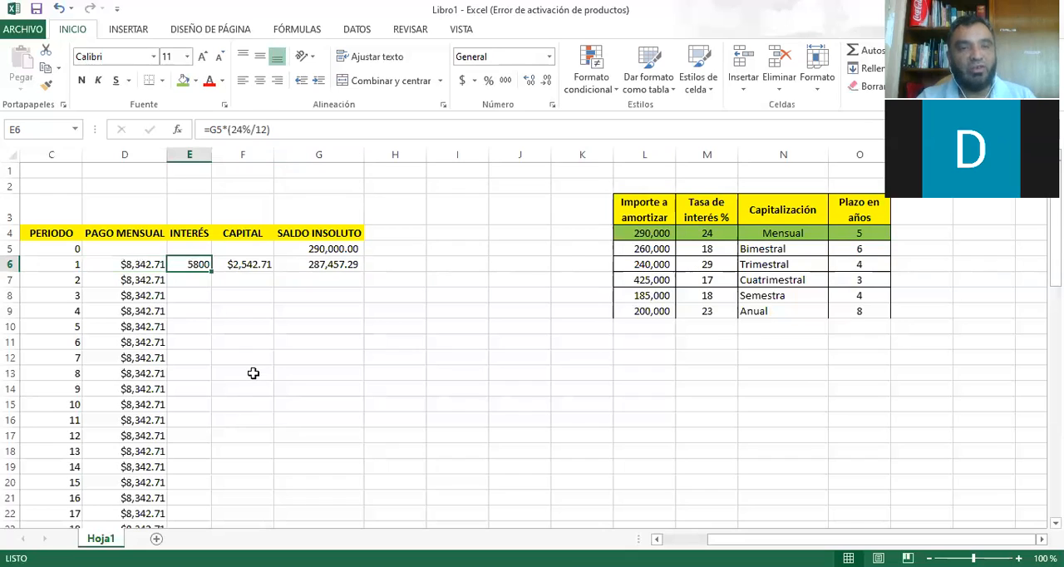
click(251, 266)
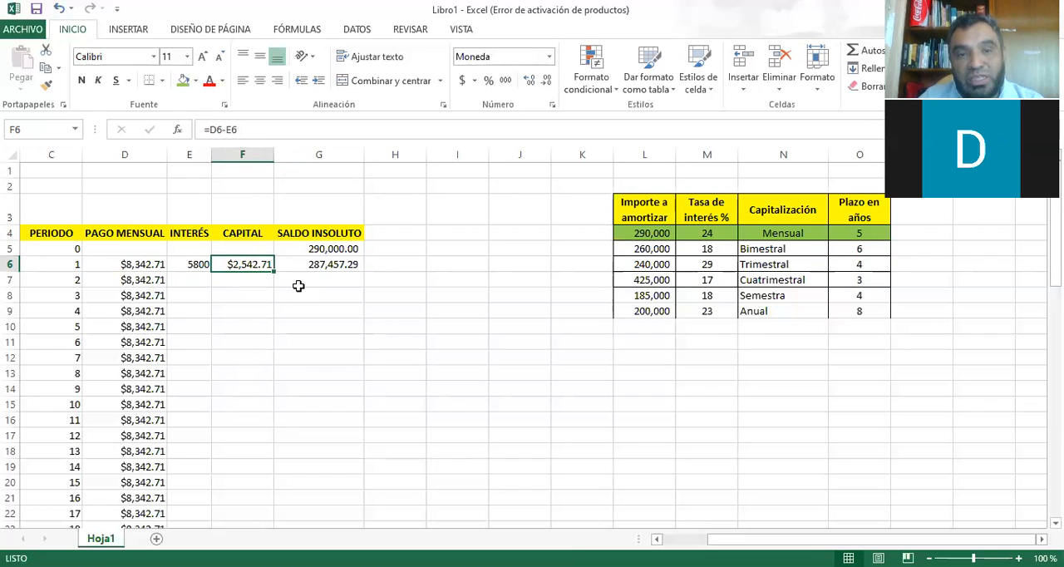
click(321, 267)
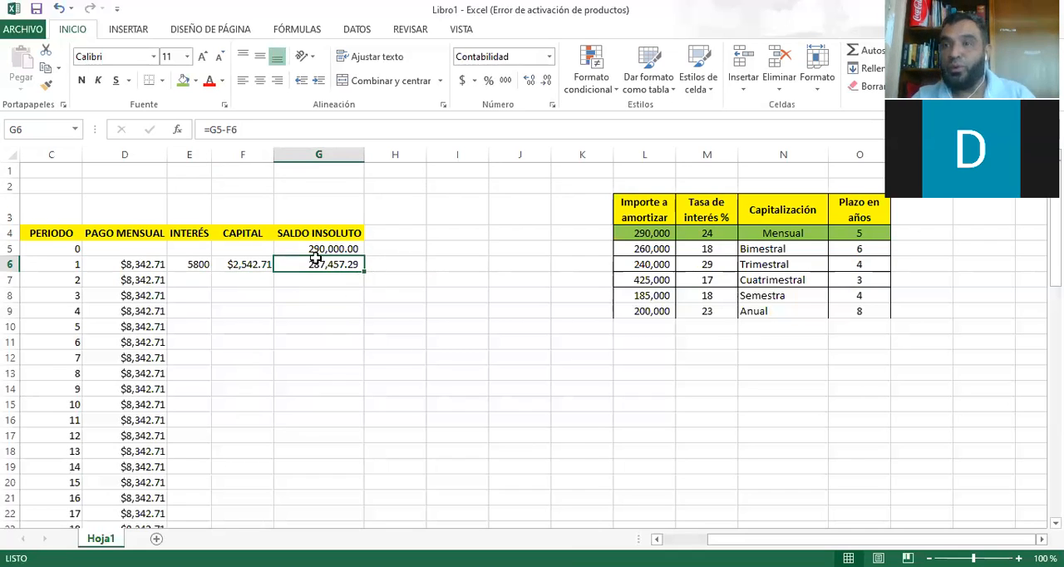
Begin the period 2 INTERÉS formula in E7 by multiplying the period 1 outstanding balance, =G6*.
click(203, 281)
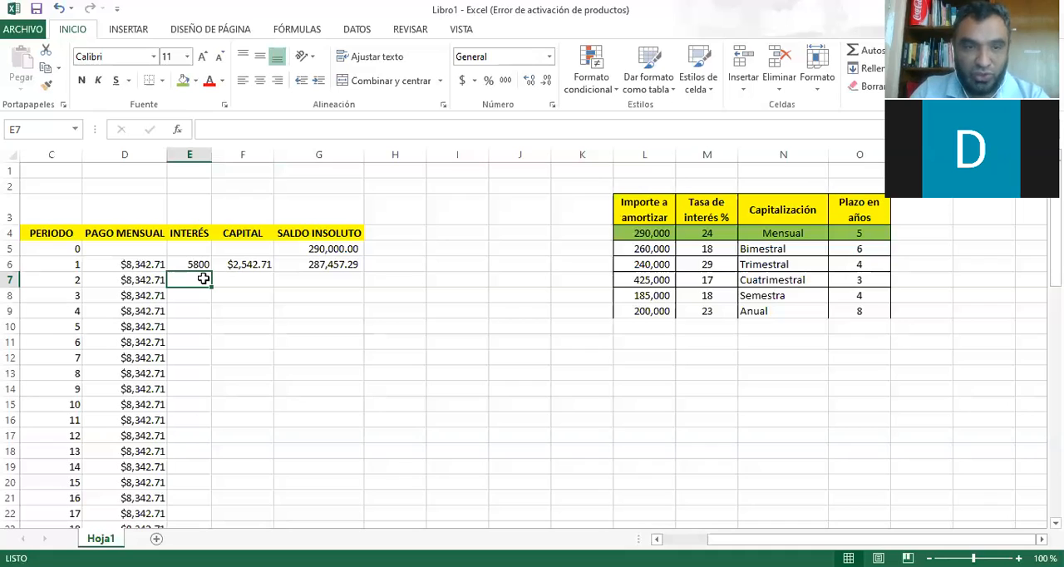
text(=)
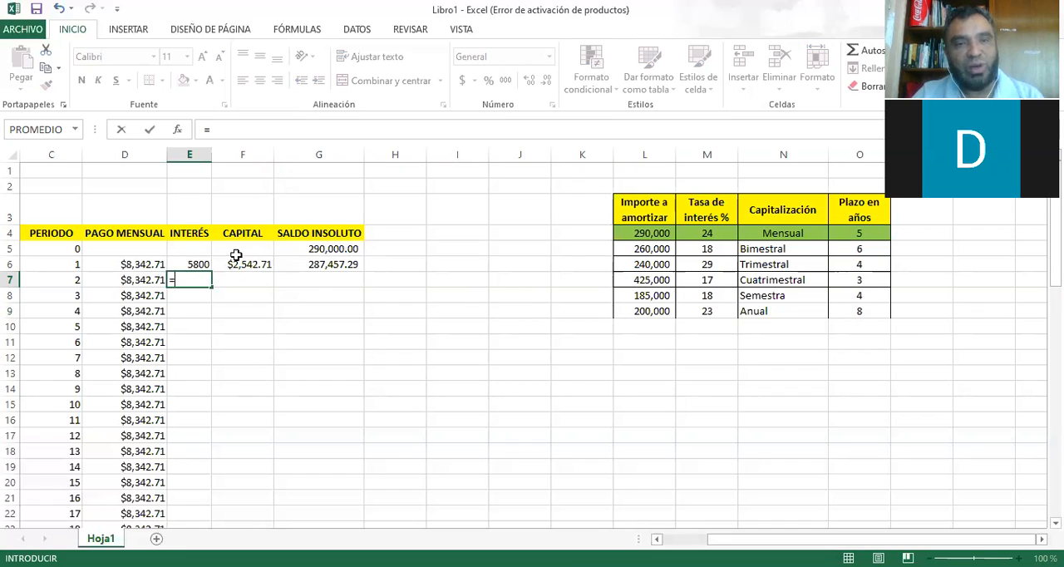
click(331, 264)
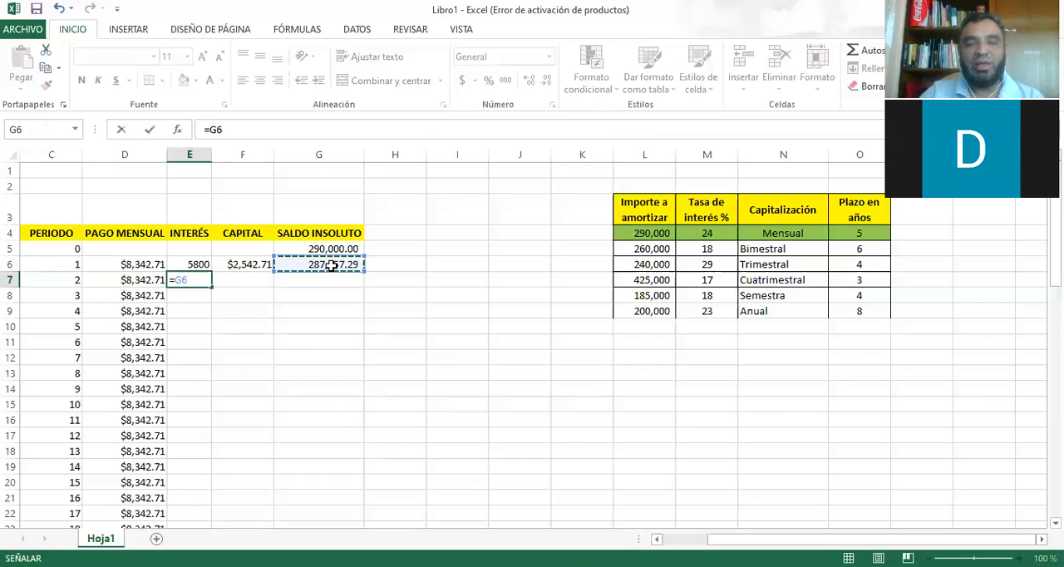
text(()
key(BackSpace)
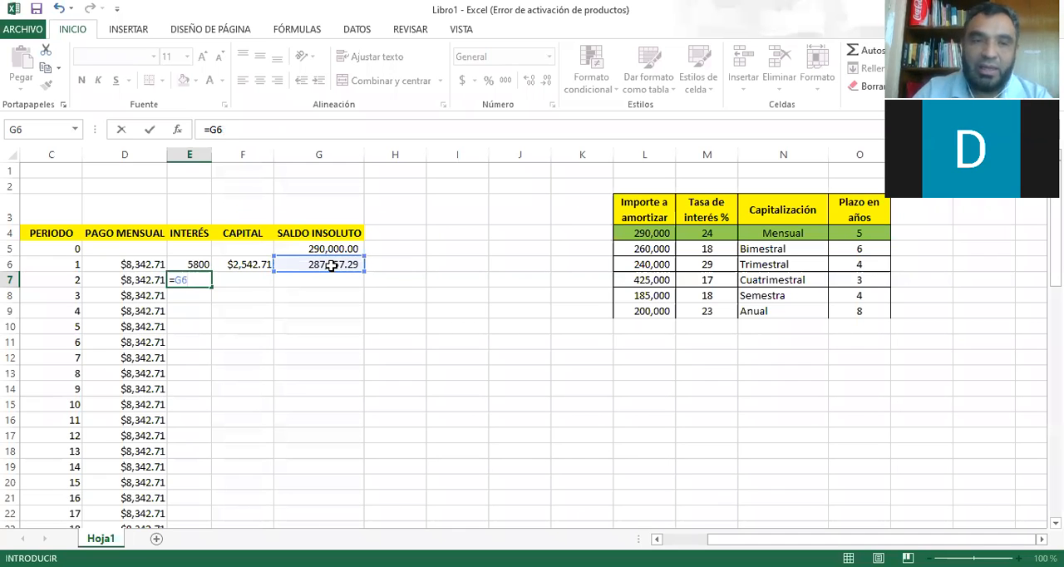
text(*)
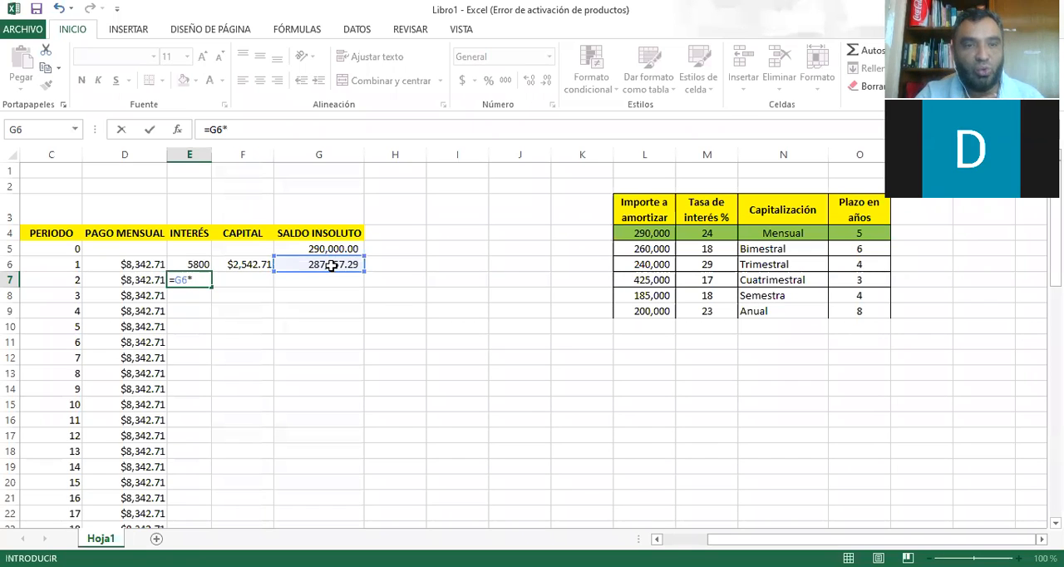
text(12)
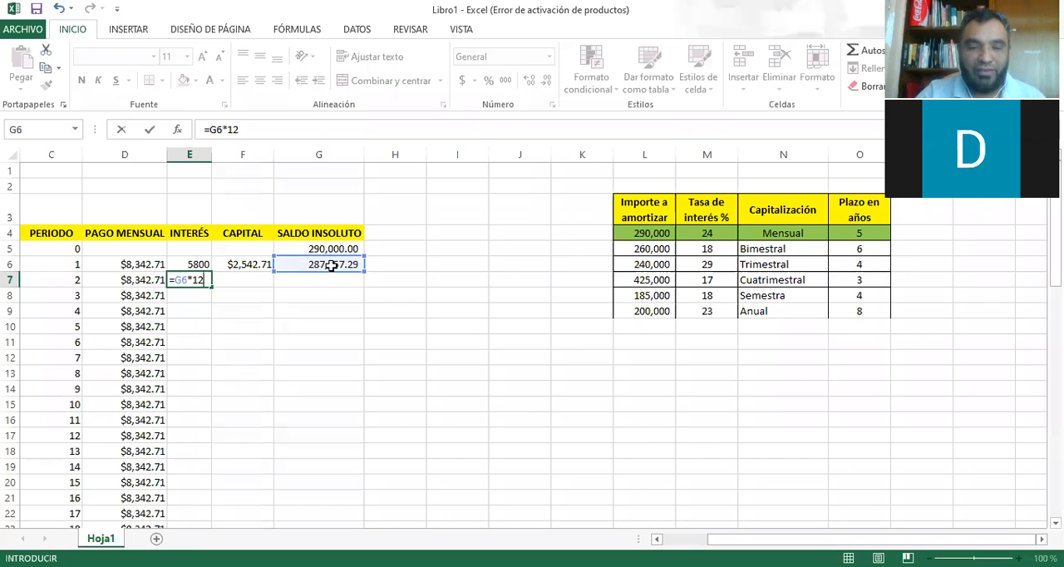
text(%)
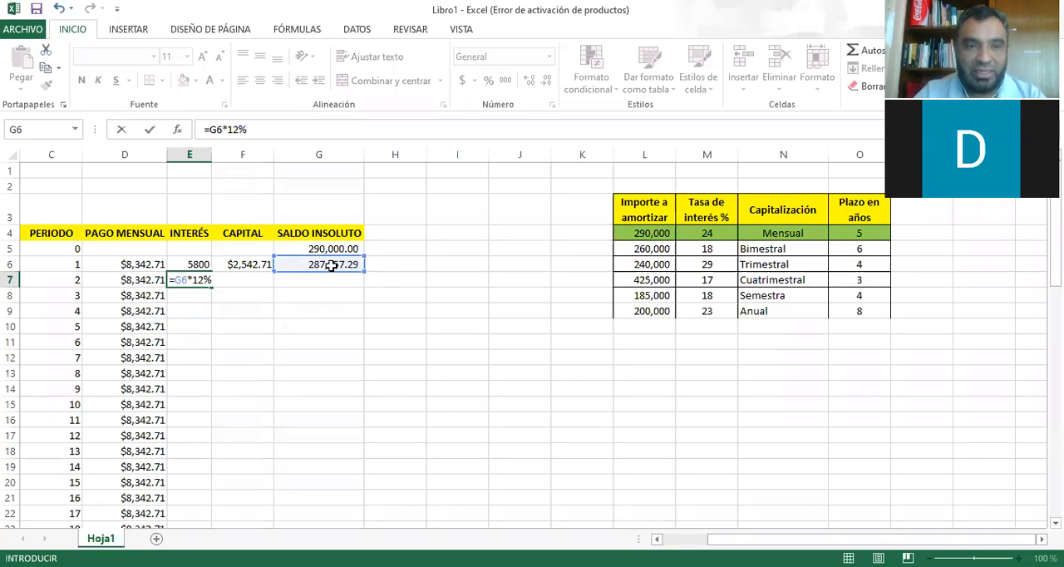
key(BackSpace)
key(BackSpace)
key(BackSpace)
text(24/)
key(BackSpace)
key(BackSpace)
key(BackSpace)
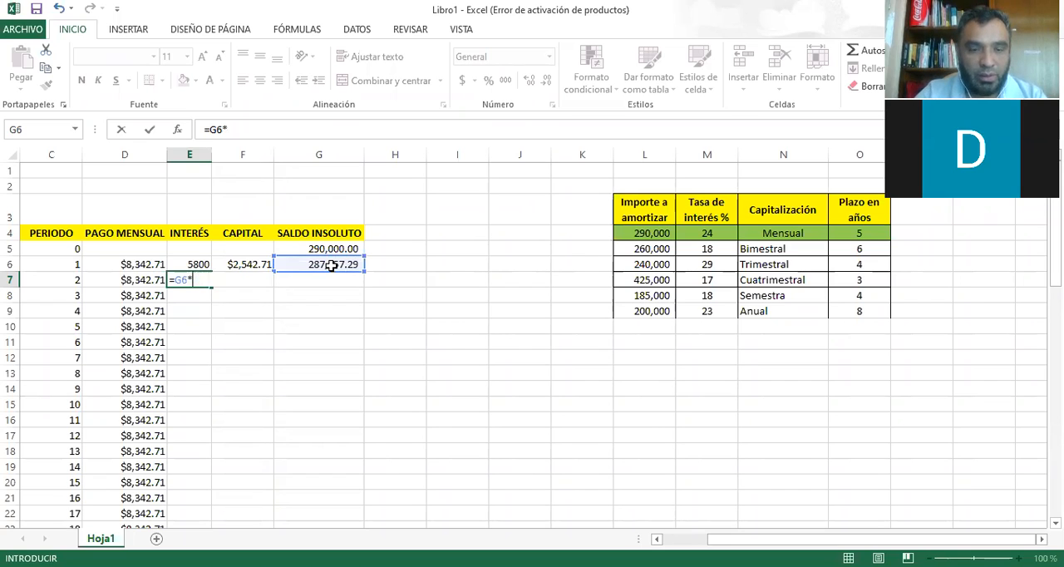
Complete the period 2 interest formula in E7 with the monthly rate as =G6*24%/12.
text(24%)
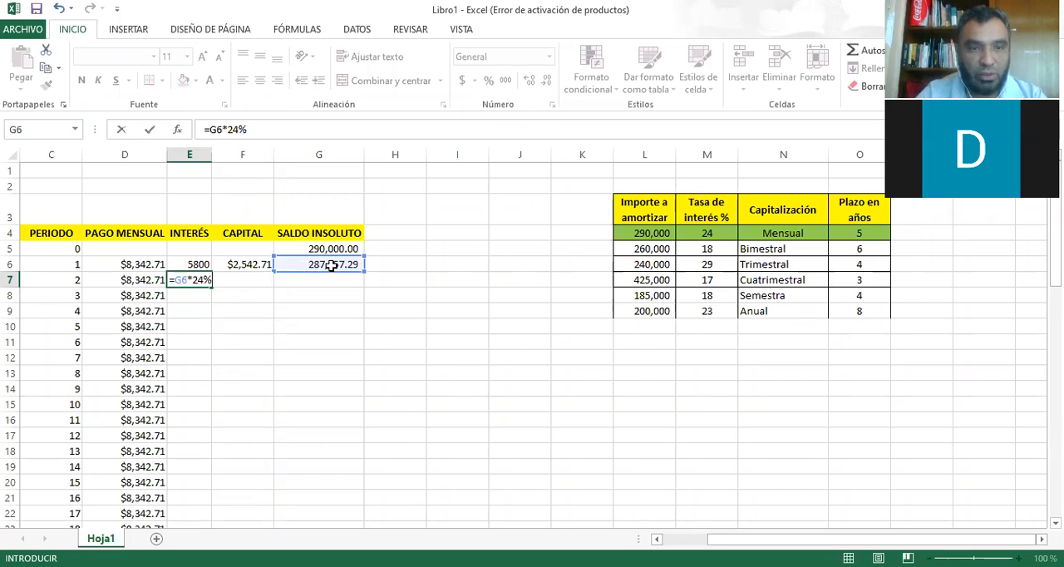
text(/12)
key(Return)
Format the period 1 interest in E6 in the Contabilidad style with a thousands separator and two decimals.
key(Up)
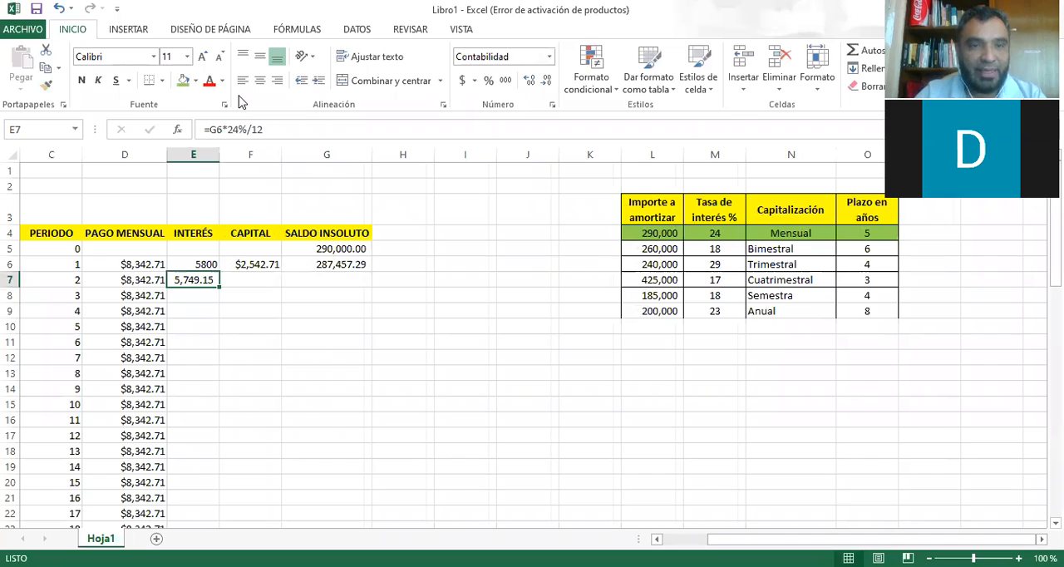
key(Up)
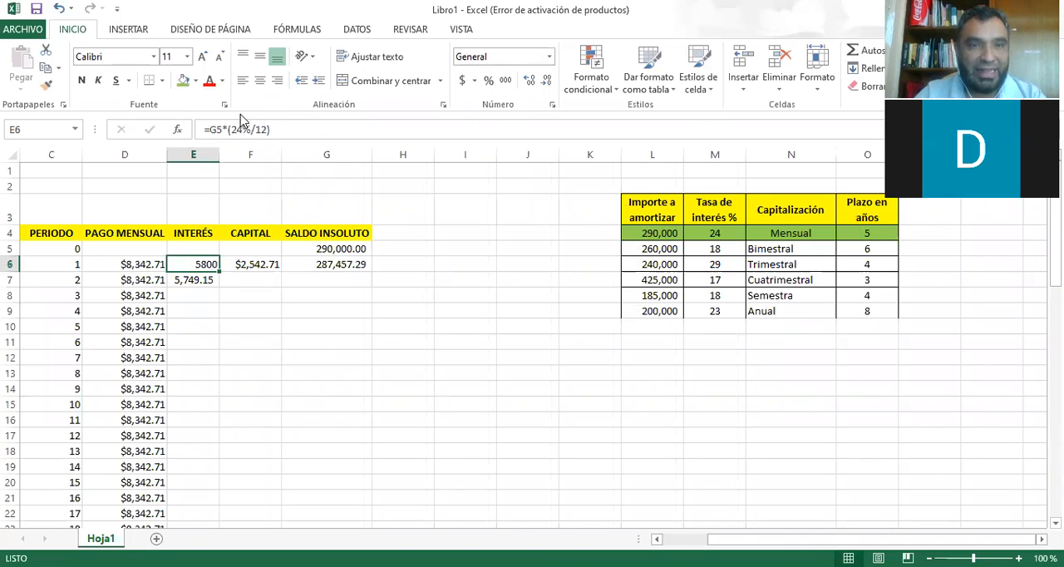
click(547, 81)
click(547, 81)
click(547, 81)
click(546, 81)
click(546, 81)
click(547, 81)
click(547, 82)
click(547, 81)
click(547, 81)
click(238, 282)
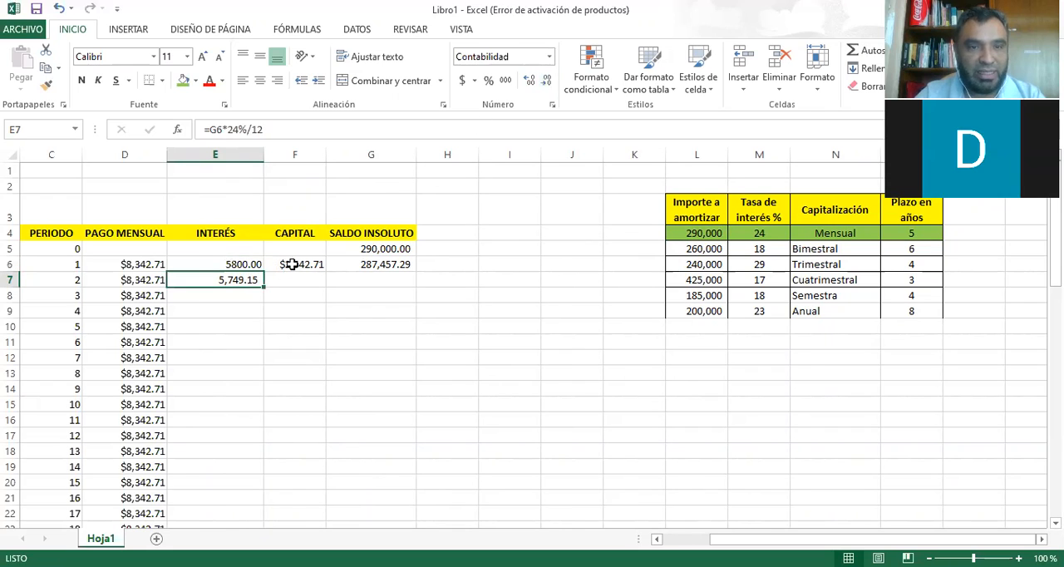
click(238, 264)
click(505, 80)
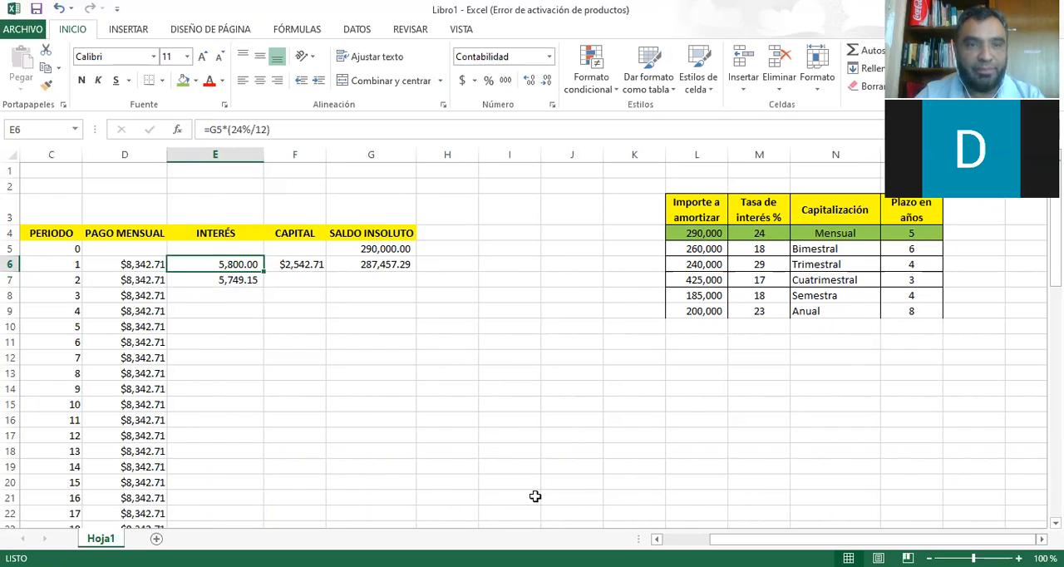
Calculate the period 2 CAPITAL in F7 as the monthly payment minus the interest, =D7-E7.
key(Down)
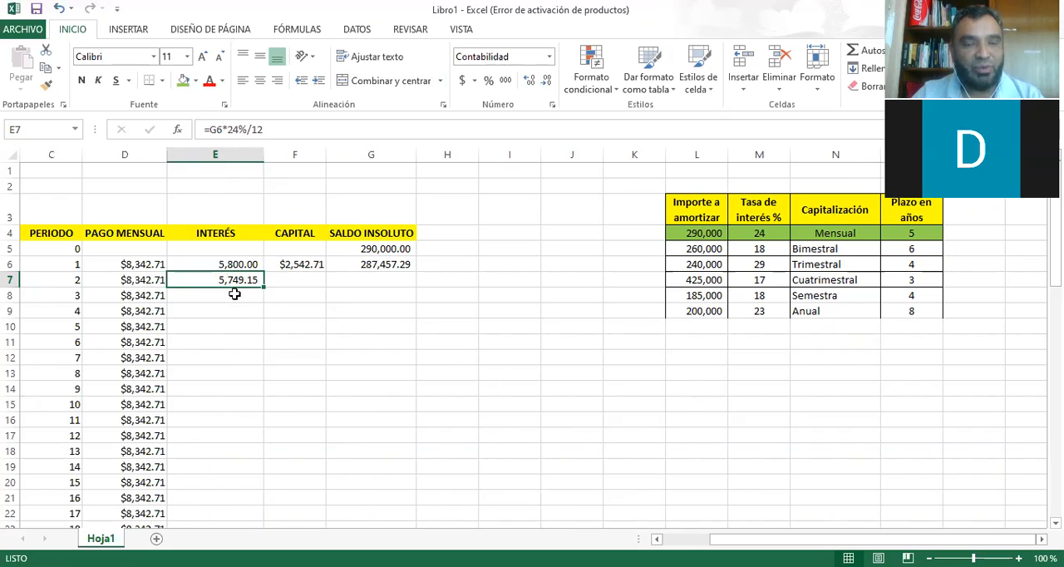
click(278, 281)
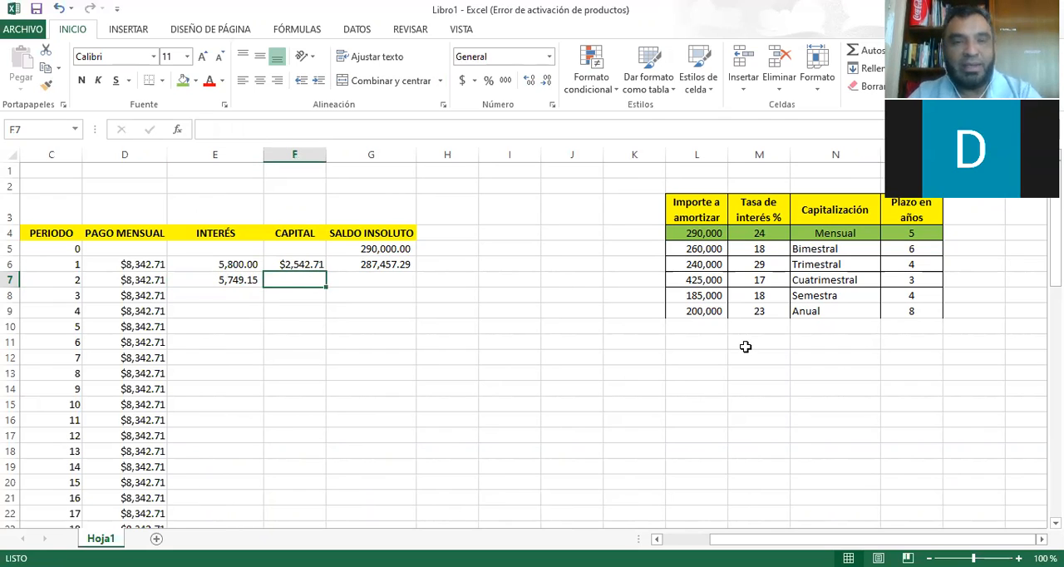
text(=)
key(Left)
key(Left)
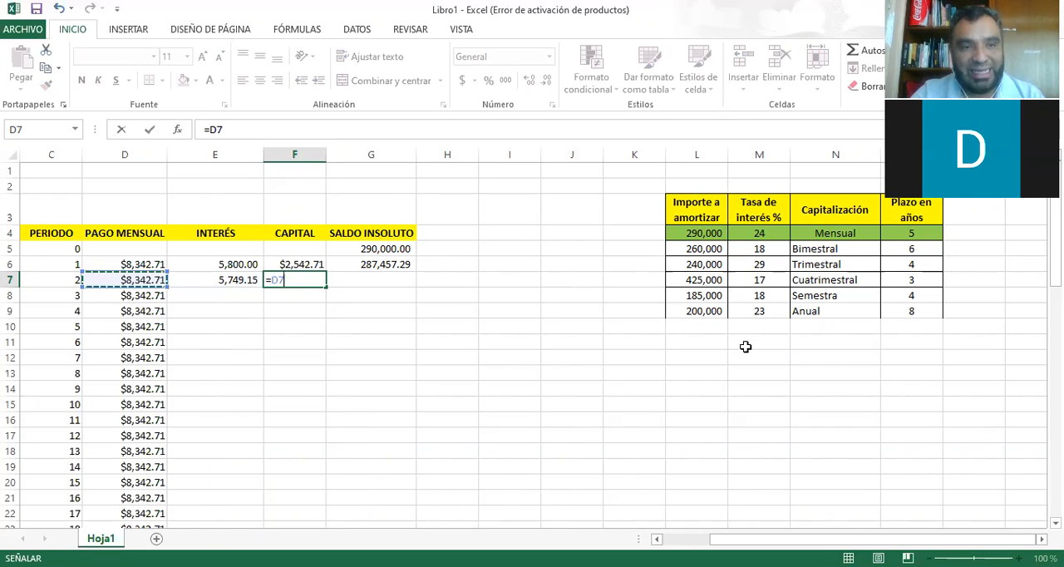
text(-)
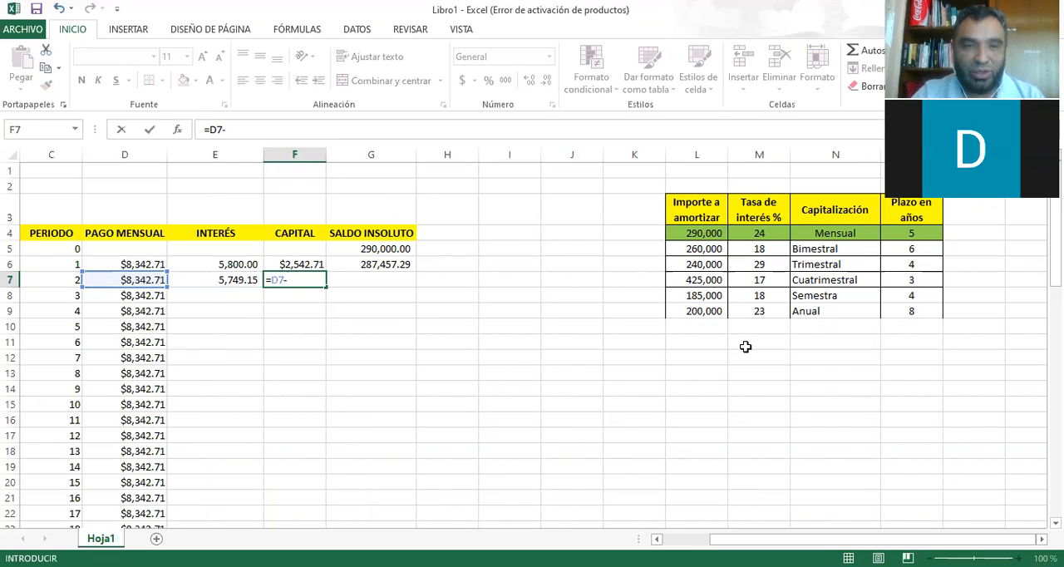
key(Left)
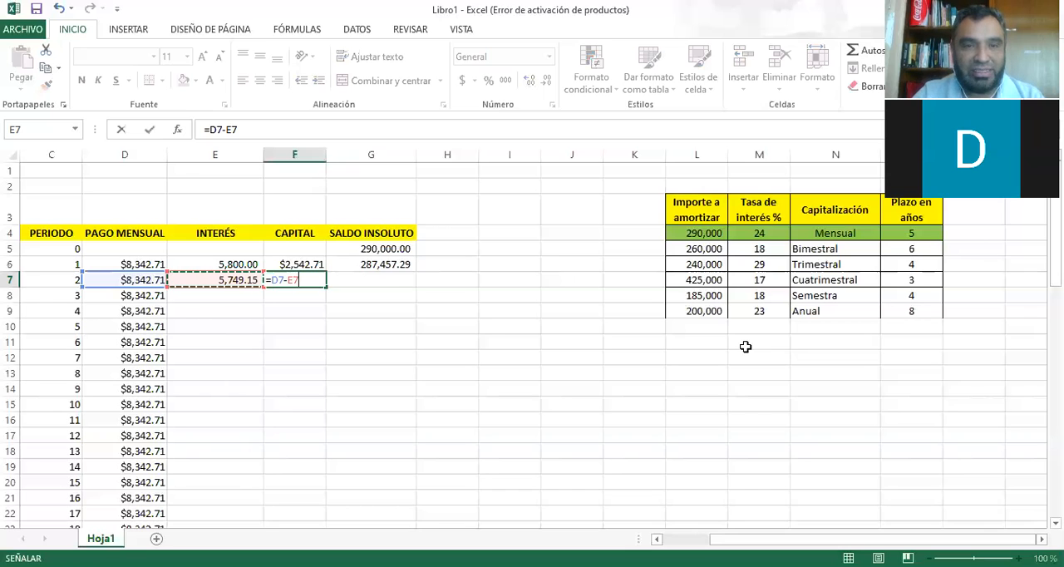
key(Return)
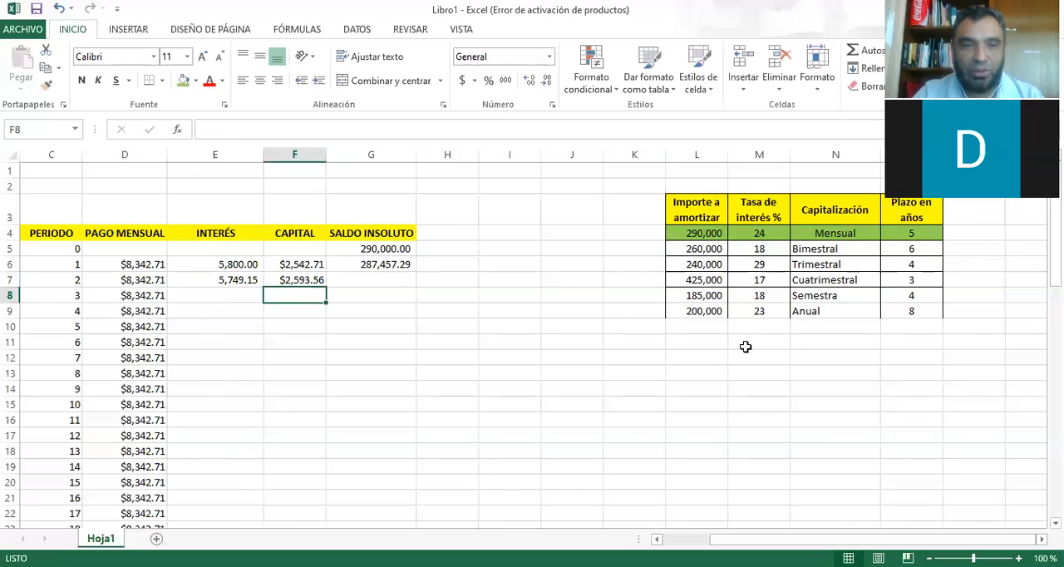
Calculate the period 2 SALDO INSOLUTO in G7 as the previous balance minus the capital, =G6-F7.
key(Up)
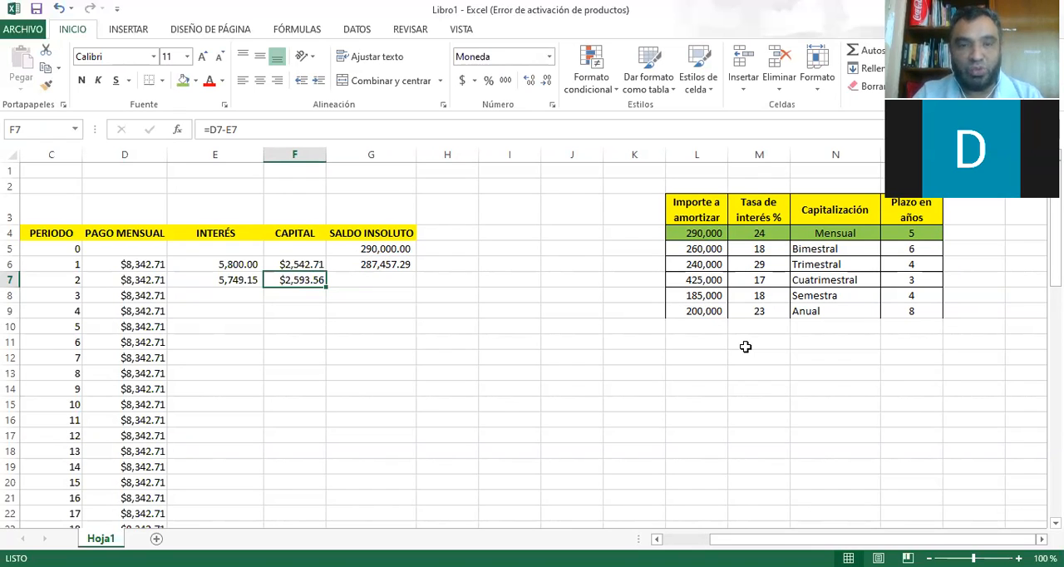
key(Right)
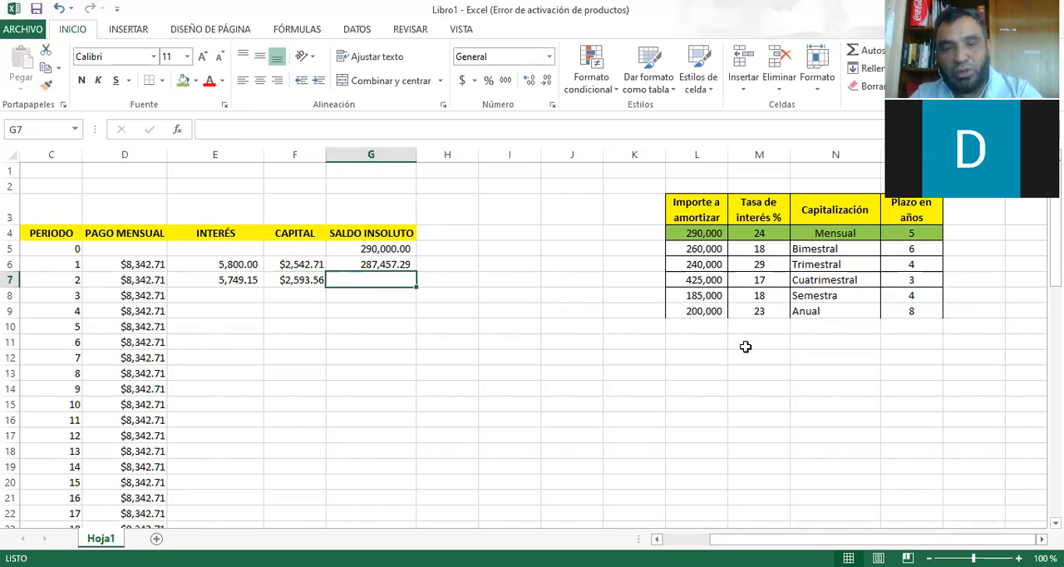
text(=)
key(Up)
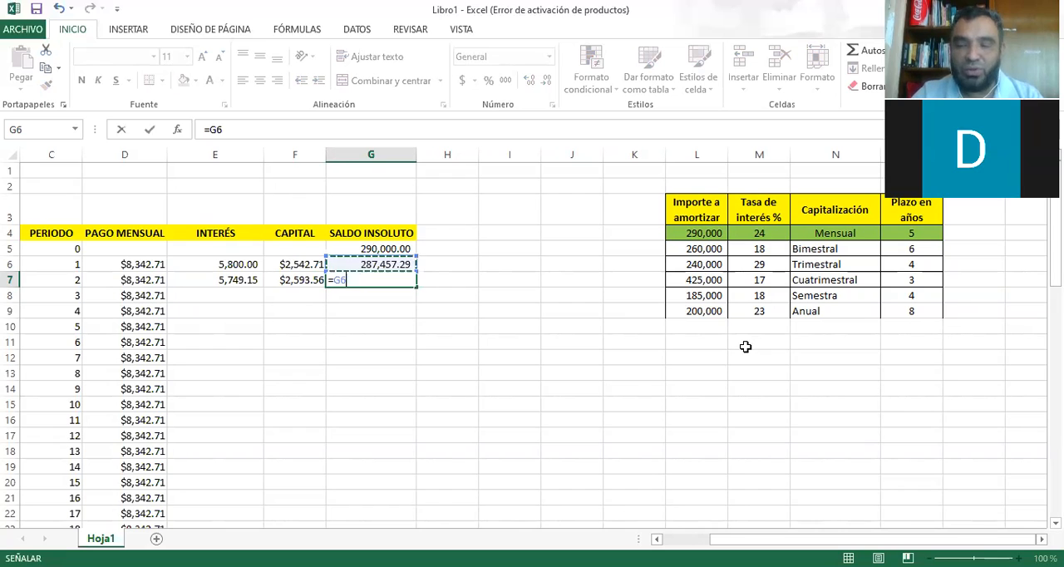
text(-)
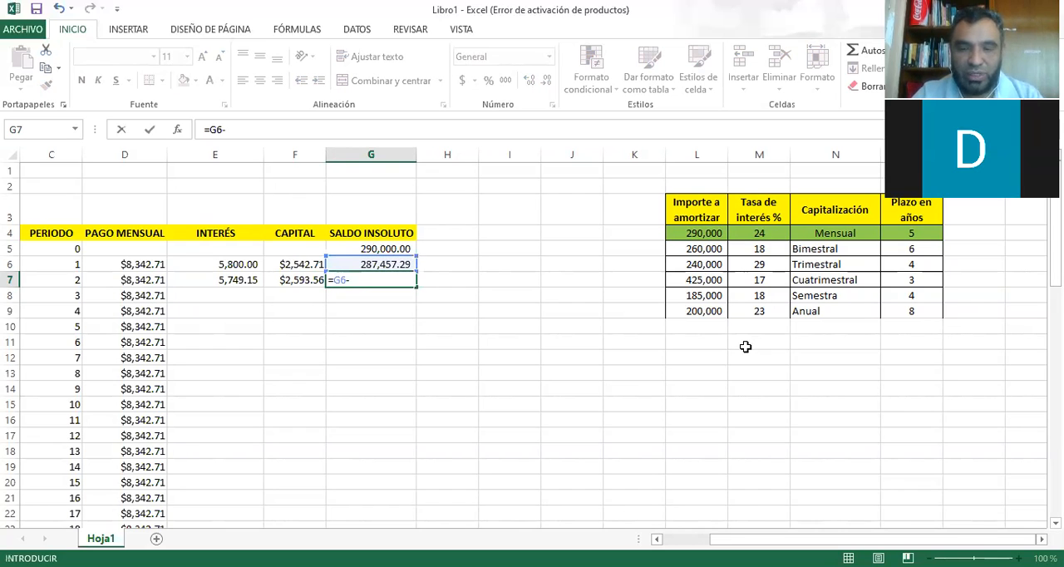
key(Left)
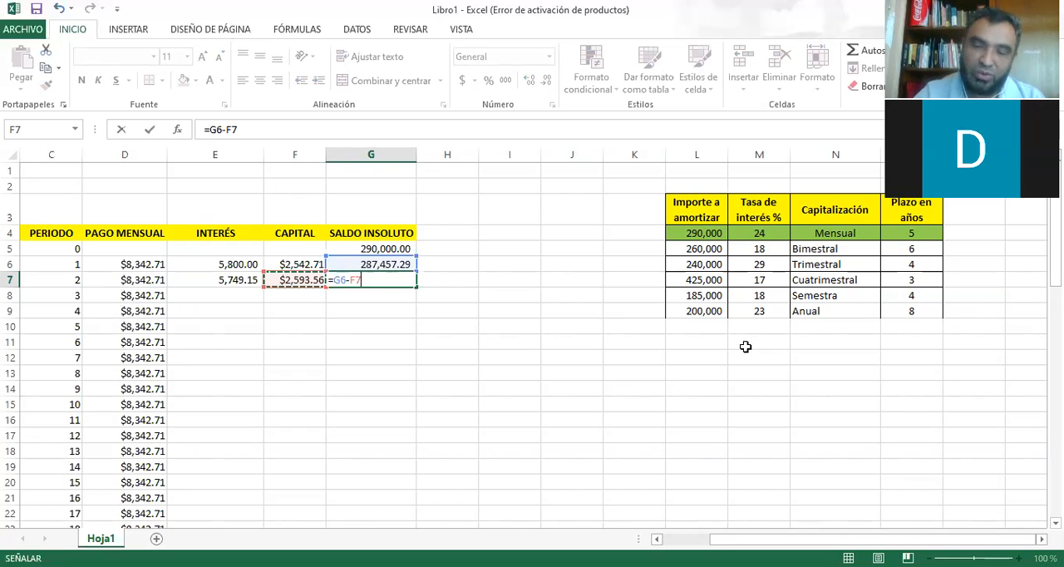
key(Return)
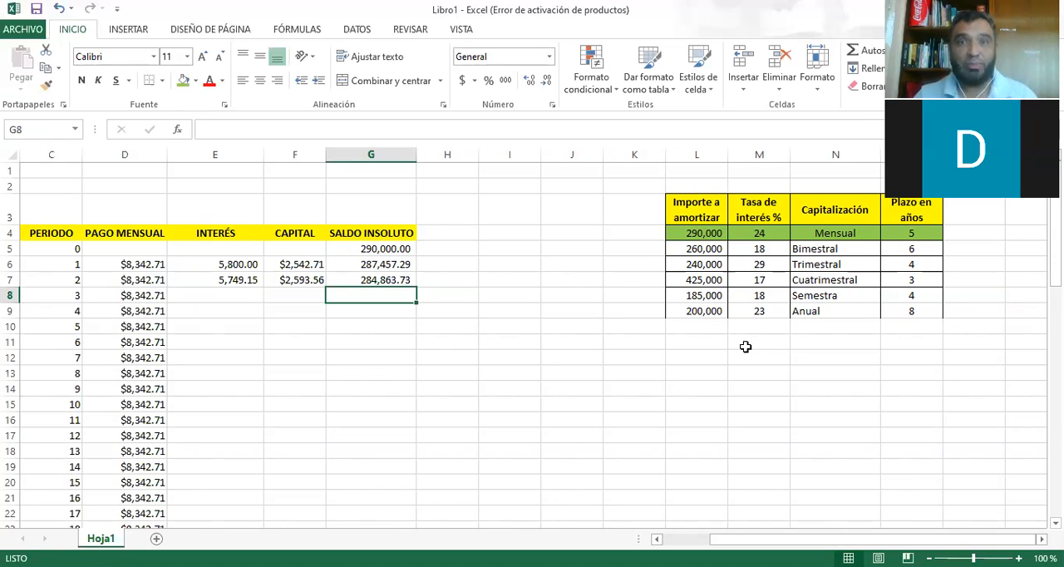
drag(229, 282, 404, 292)
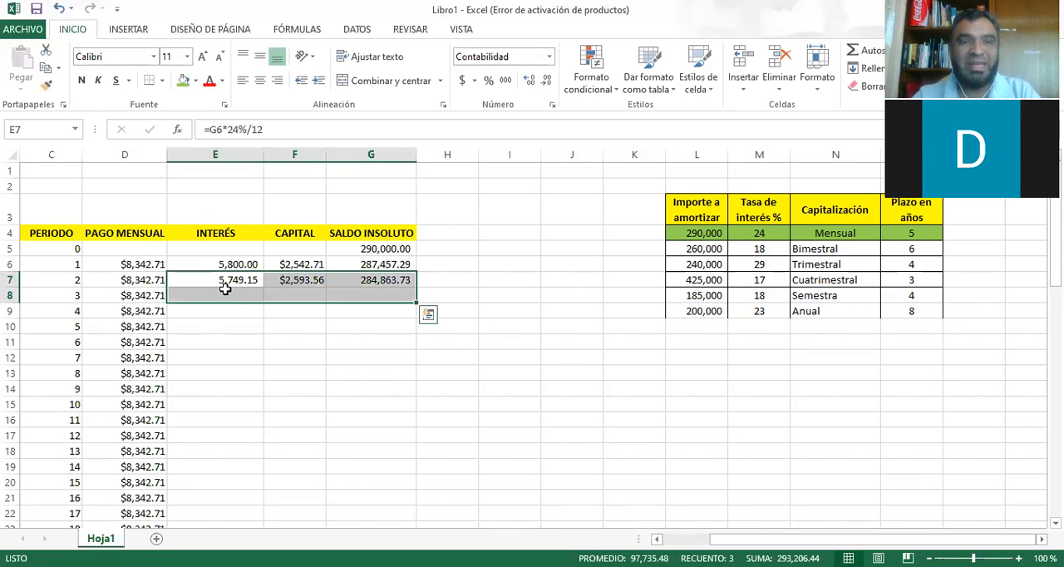
click(229, 292)
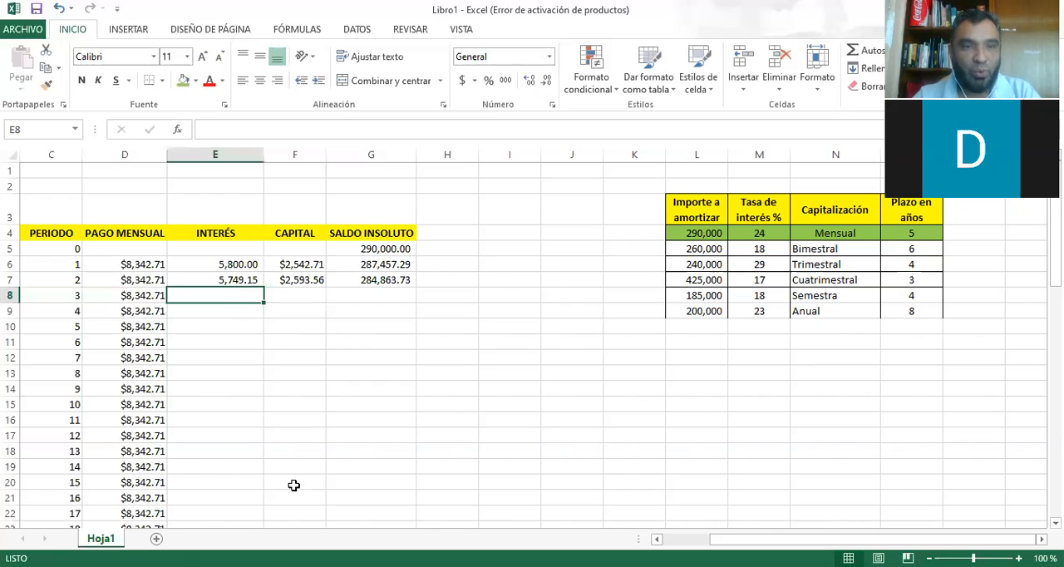
click(233, 280)
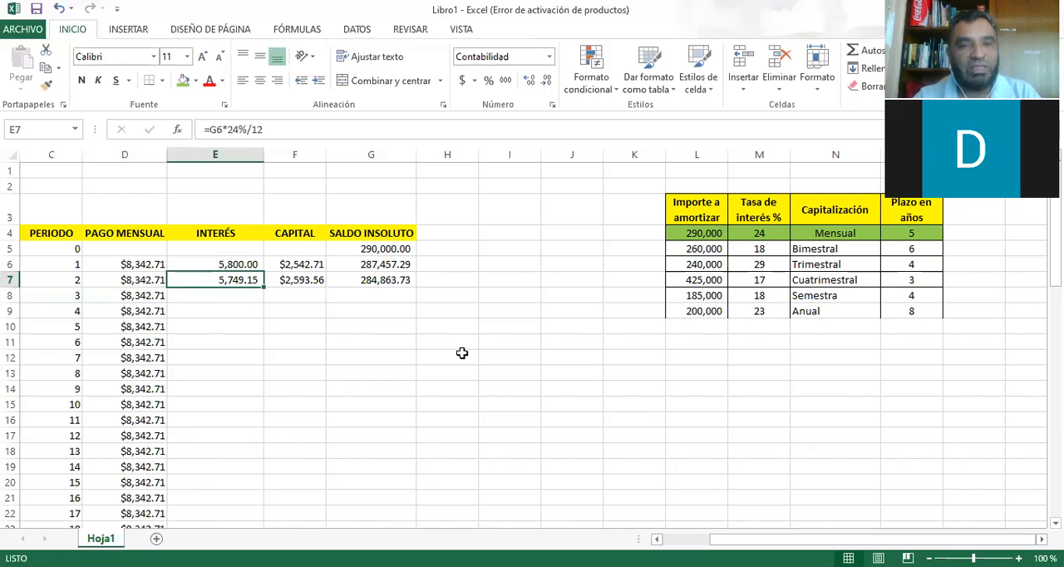
scroll(395, 401, down, 8)
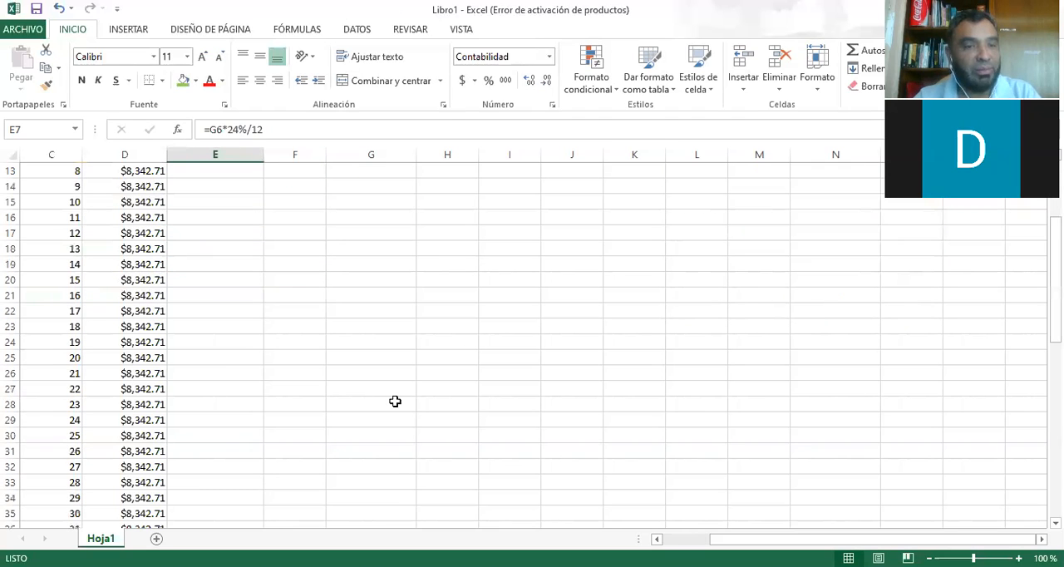
scroll(394, 402, down, 3)
scroll(394, 401, up, 11)
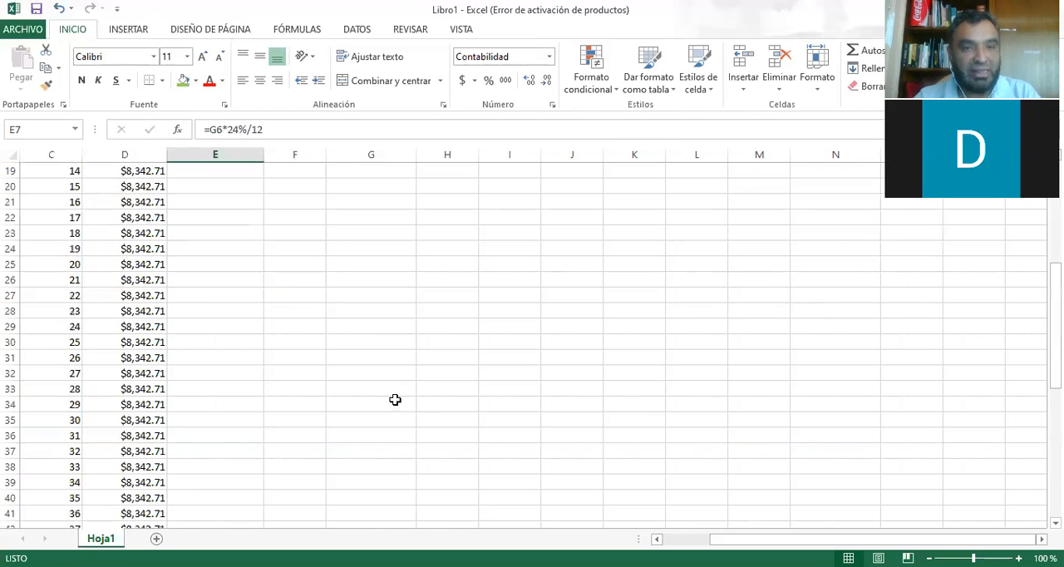
click(239, 324)
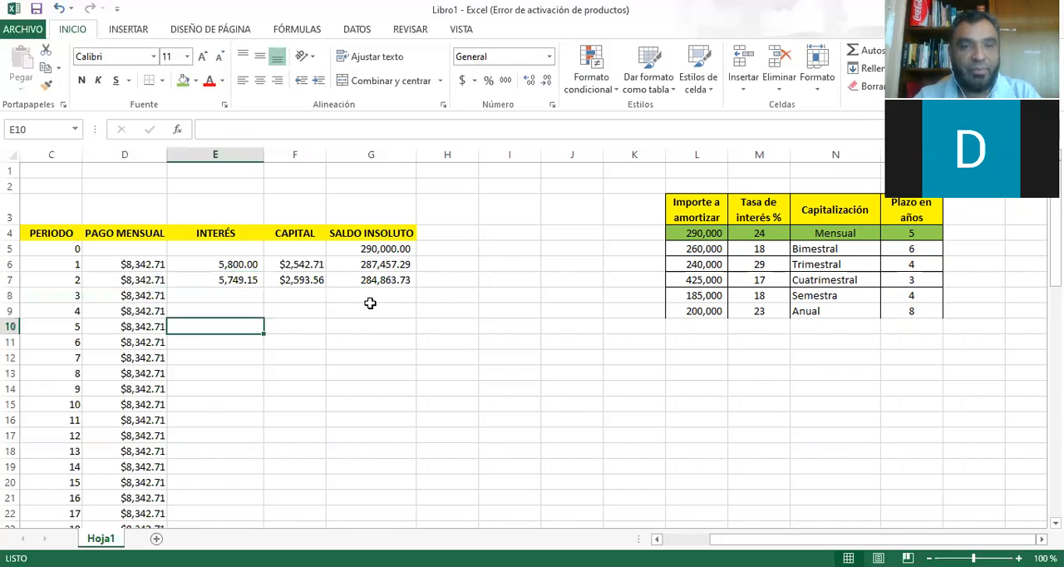
key(Up)
key(Up)
key(Up)
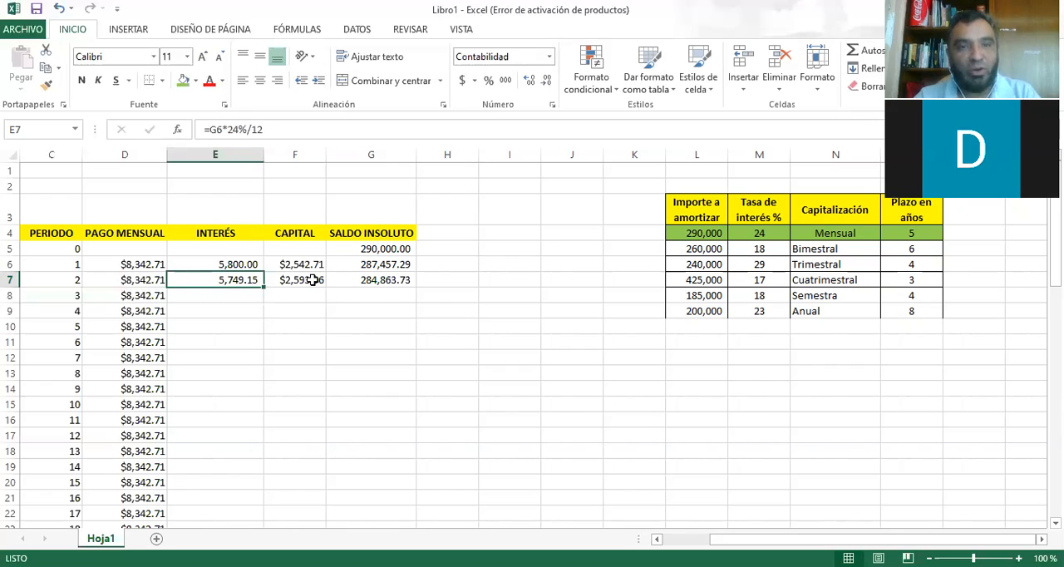
key(Right)
key(Right)
Fill the period 2 interest, capital and balance formulas in E7:G7 down to period 60 in row 65, and check the final balance cell.
click(232, 280)
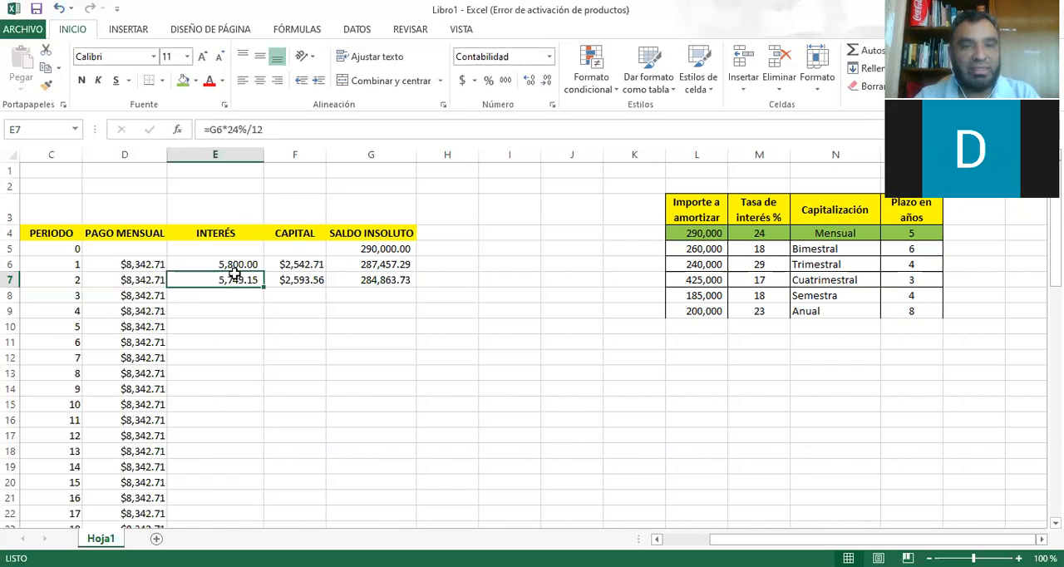
shift+click(368, 280)
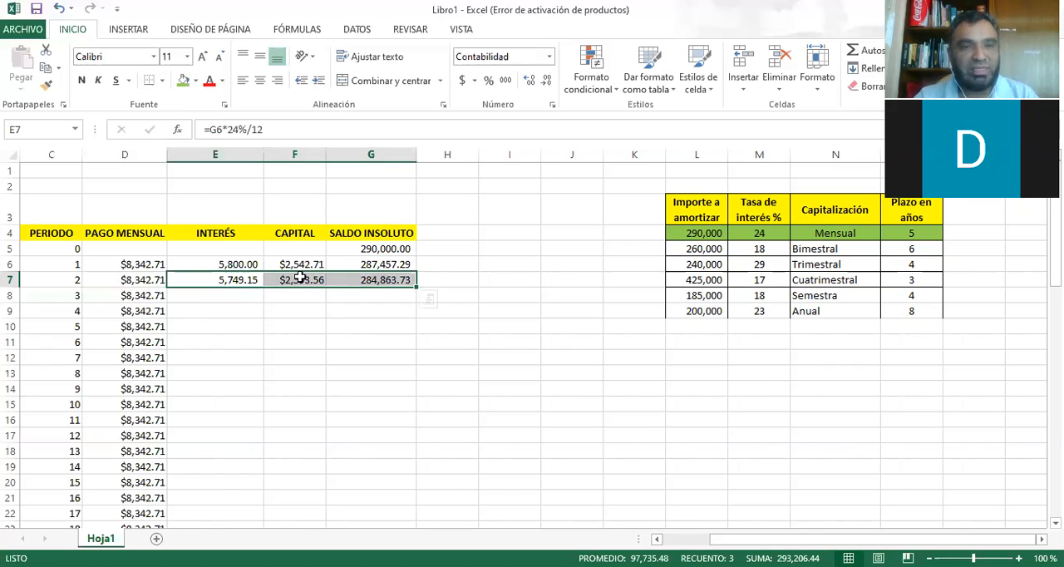
drag(418, 288, 385, 500)
drag(386, 362, 370, 391)
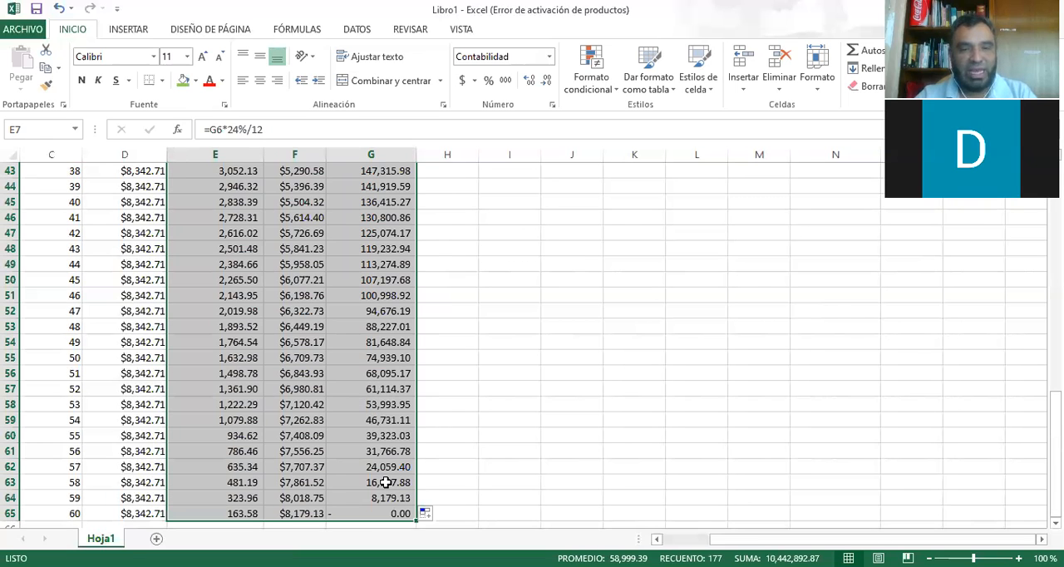
click(406, 514)
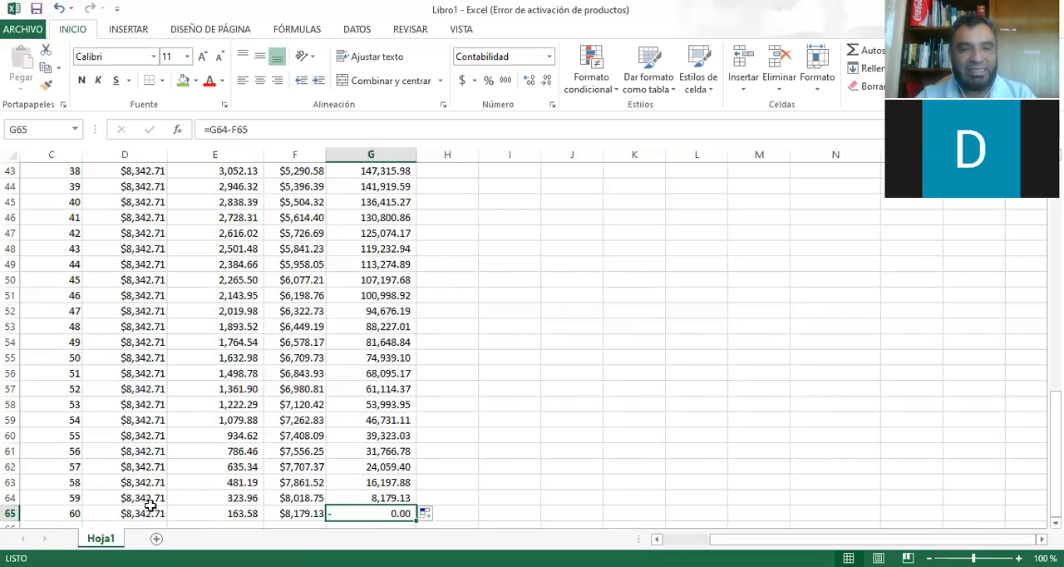
Total the PAGO MENSUAL column in D66 below period 60 with =SUMA(D6:D65).
scroll(391, 465, down, 1)
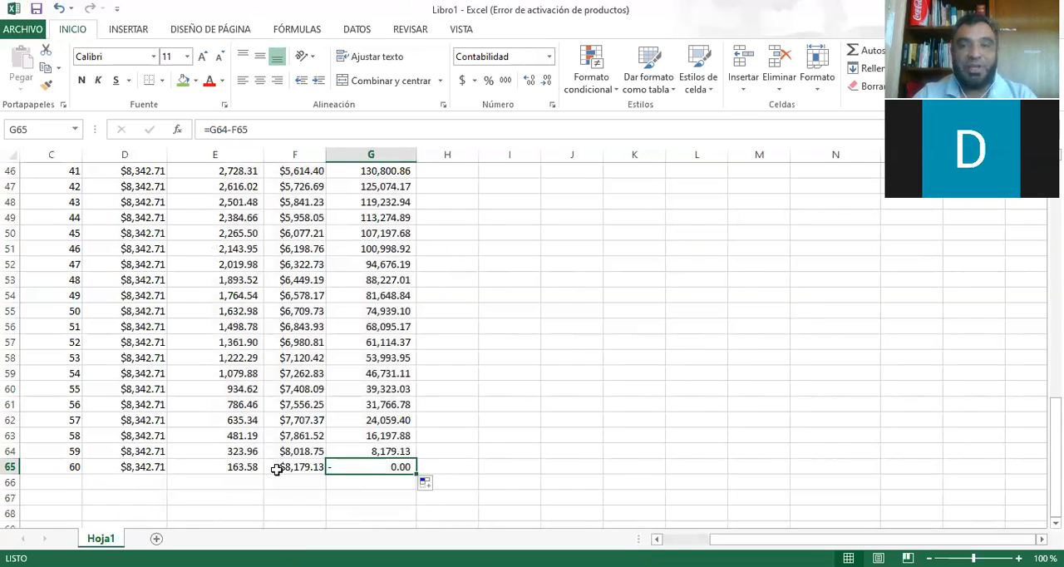
click(124, 482)
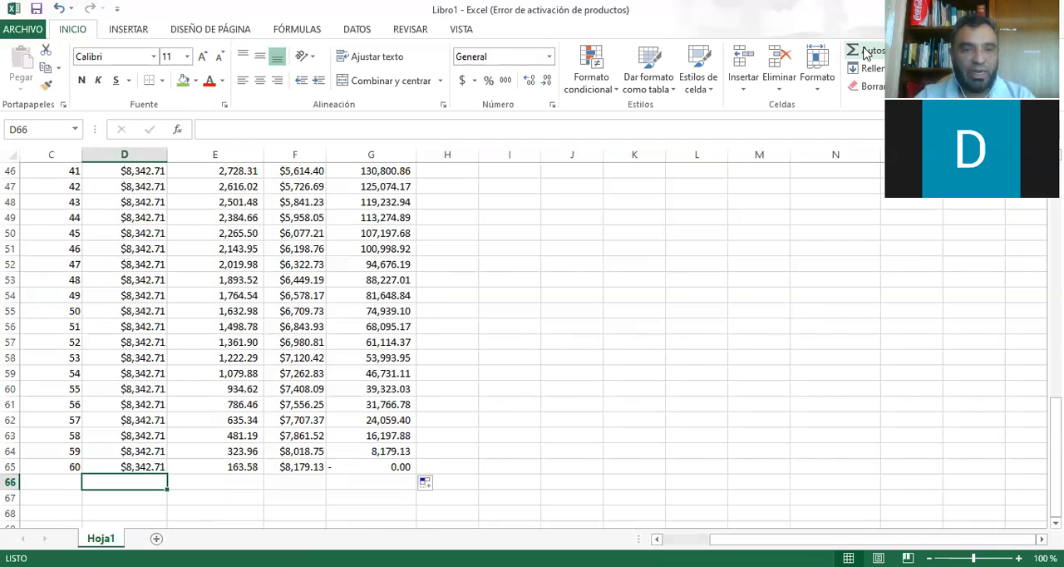
key(alt+equal)
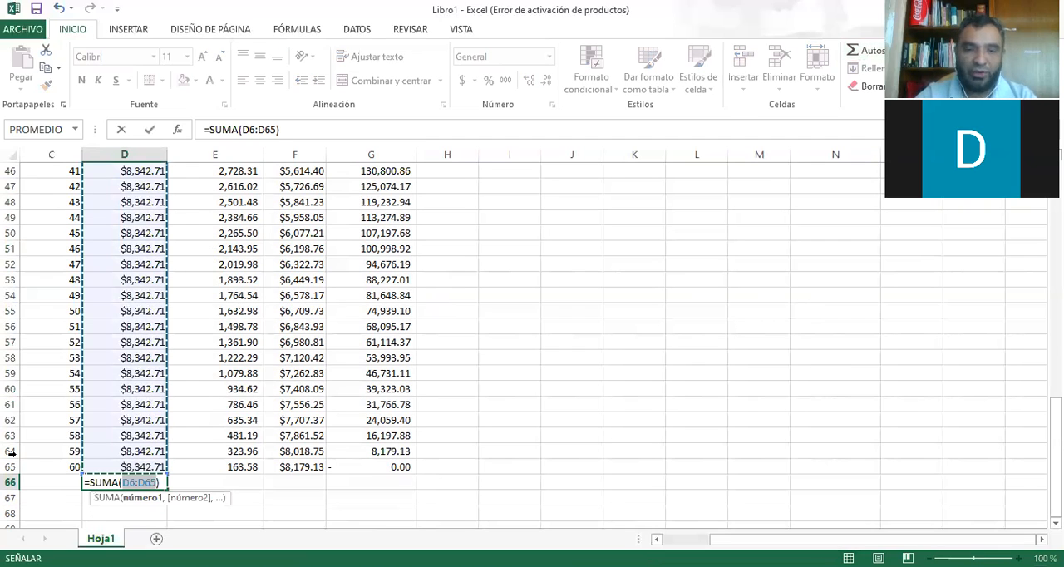
key(Return)
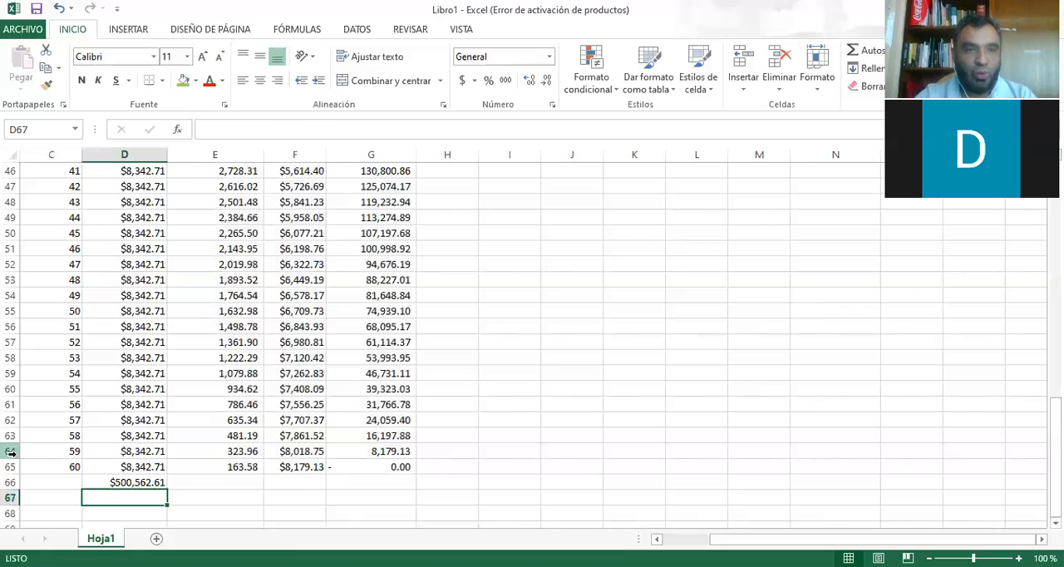
Copy the monthly payment total in D66 across to E66:F66 to total the INTERÉS and CAPITAL columns.
key(ctrl+Up)
key(ctrl+Up)
key(ctrl+Down)
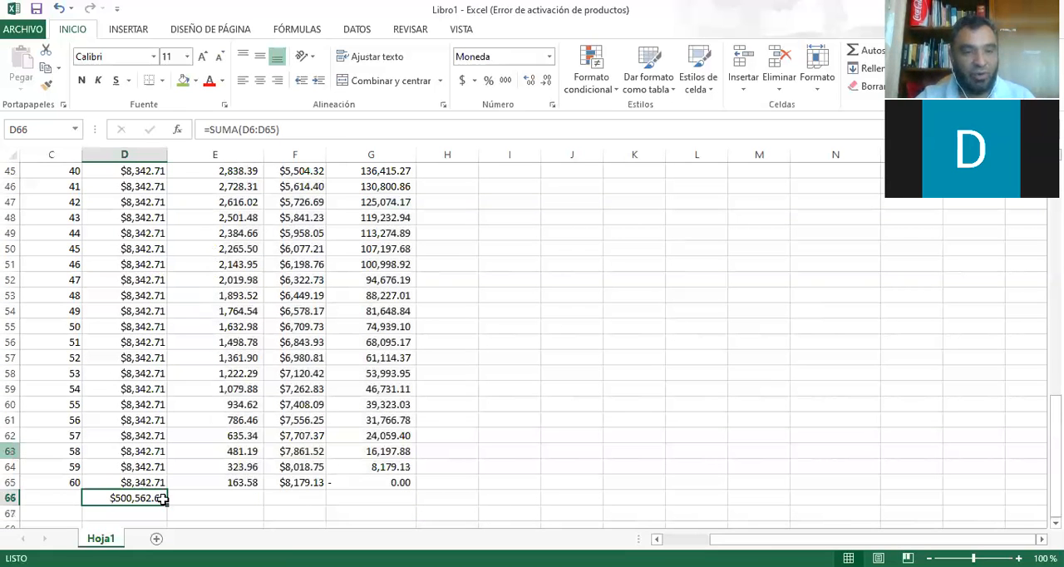
drag(167, 505, 320, 498)
click(116, 494)
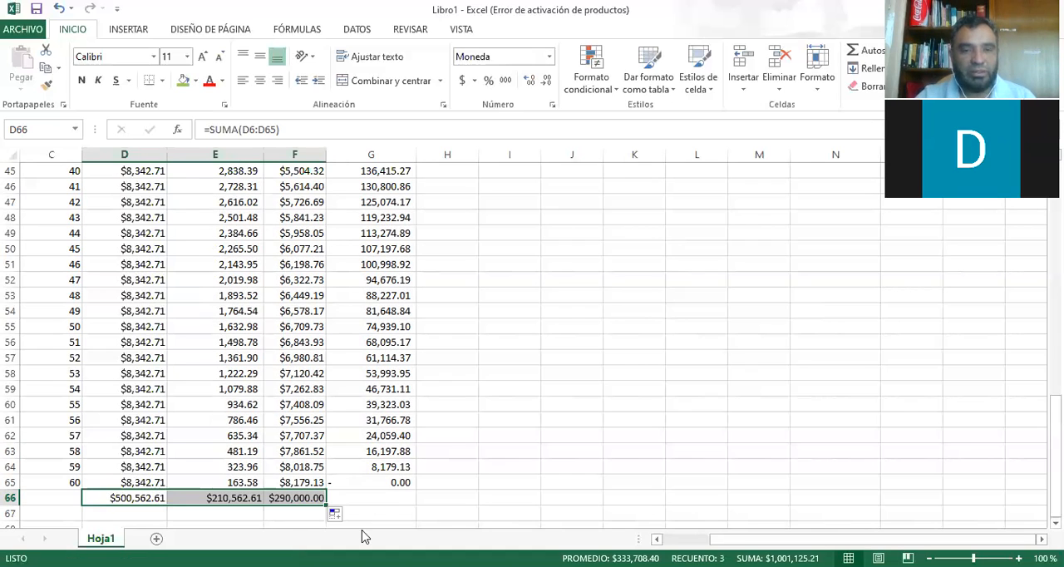
Examine the filled formulas in the CAPITAL and INTERÉS columns across several periods.
scroll(296, 486, up, 3)
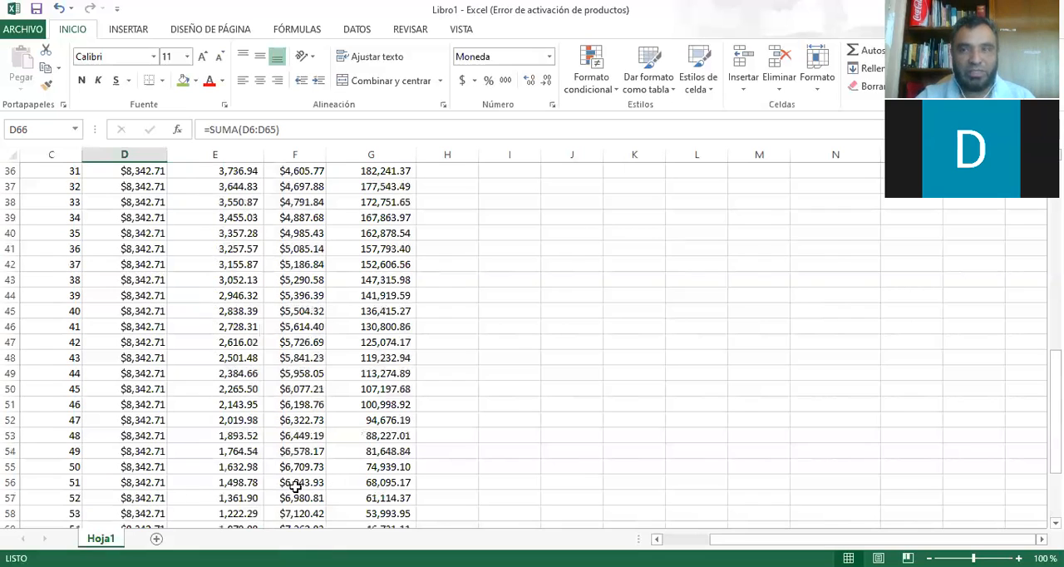
scroll(296, 486, up, 12)
click(274, 370)
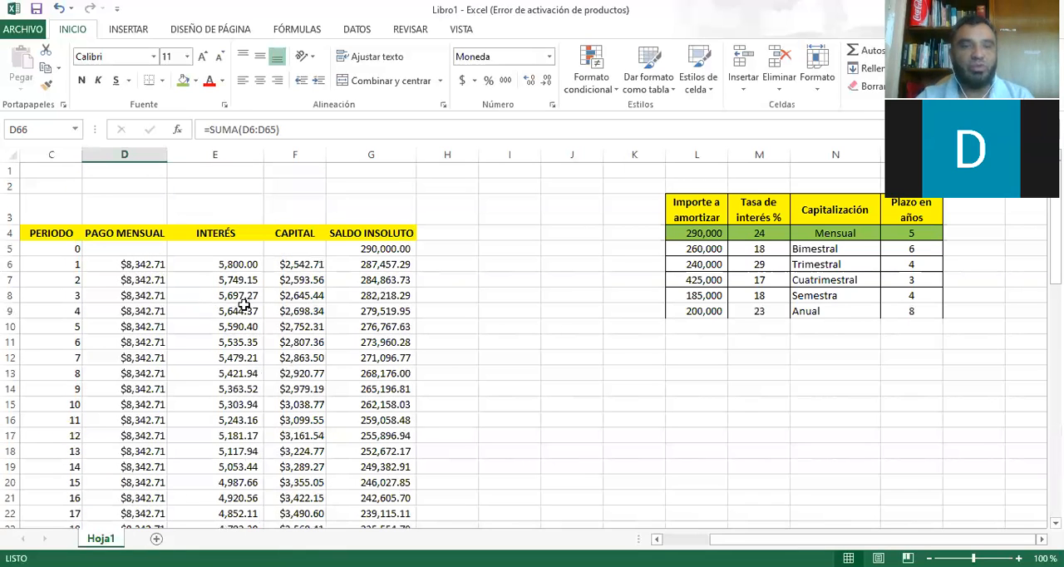
click(226, 277)
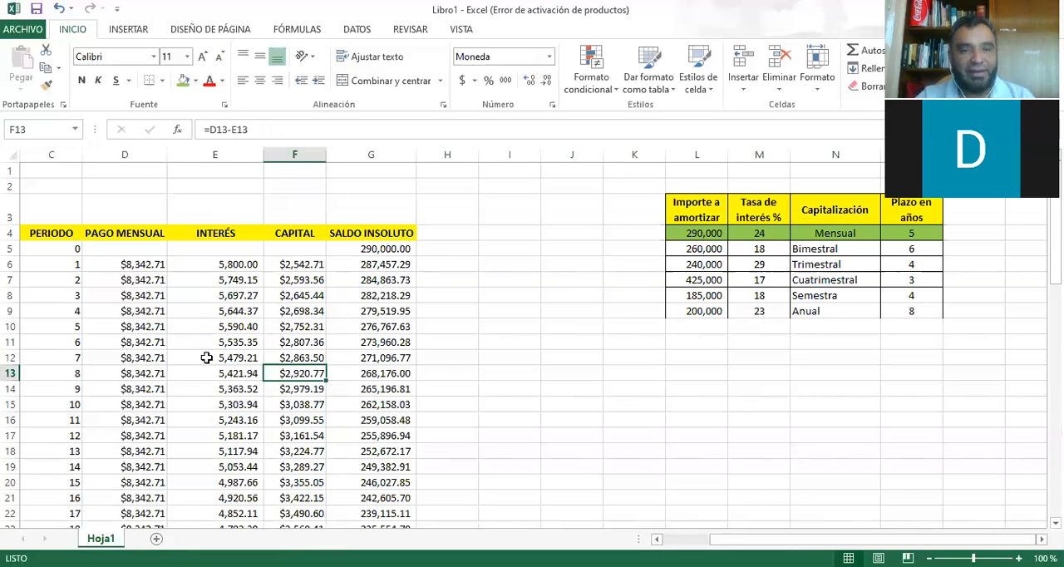
click(208, 402)
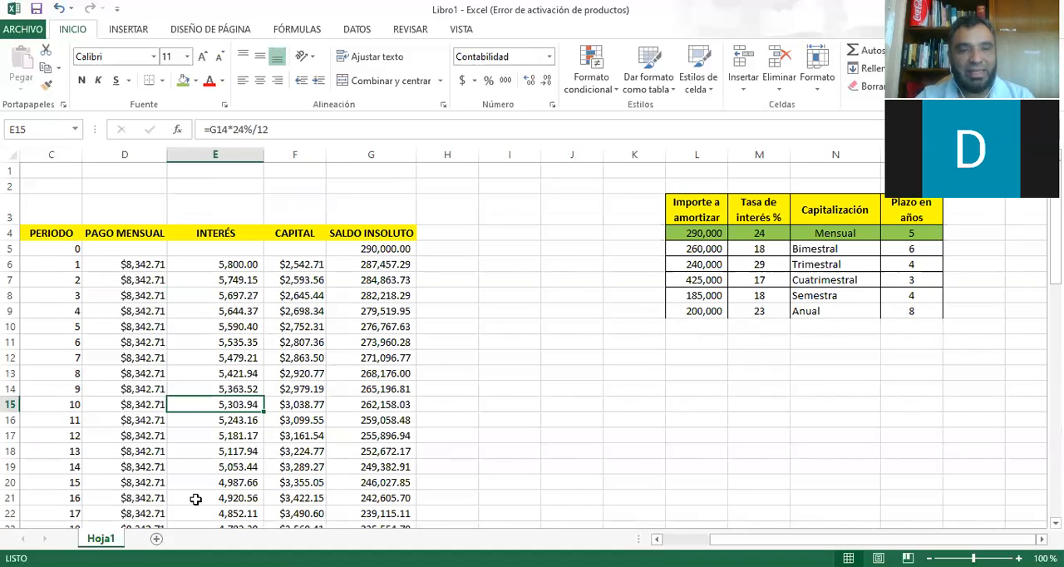
click(230, 280)
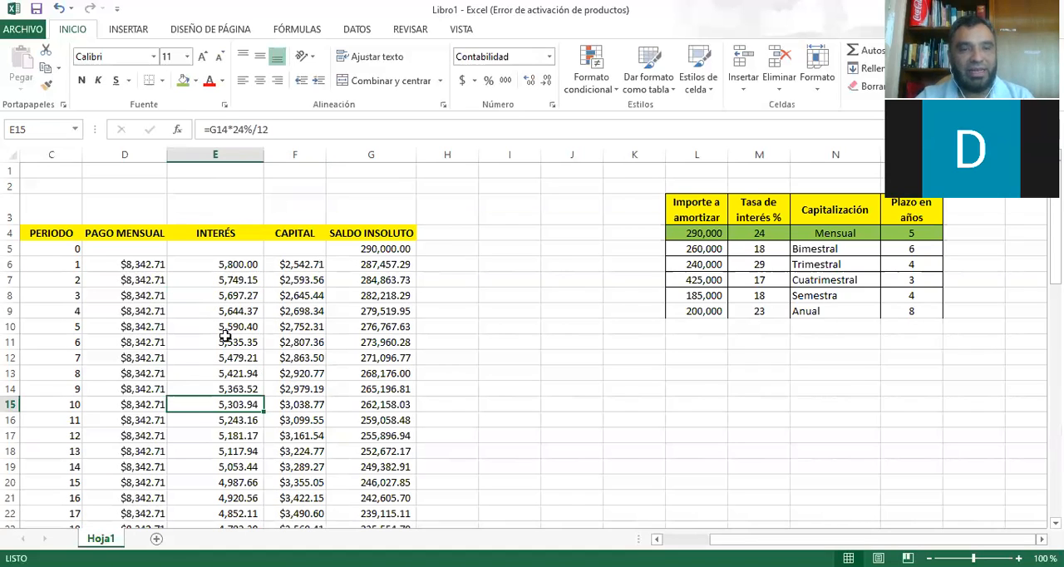
click(231, 389)
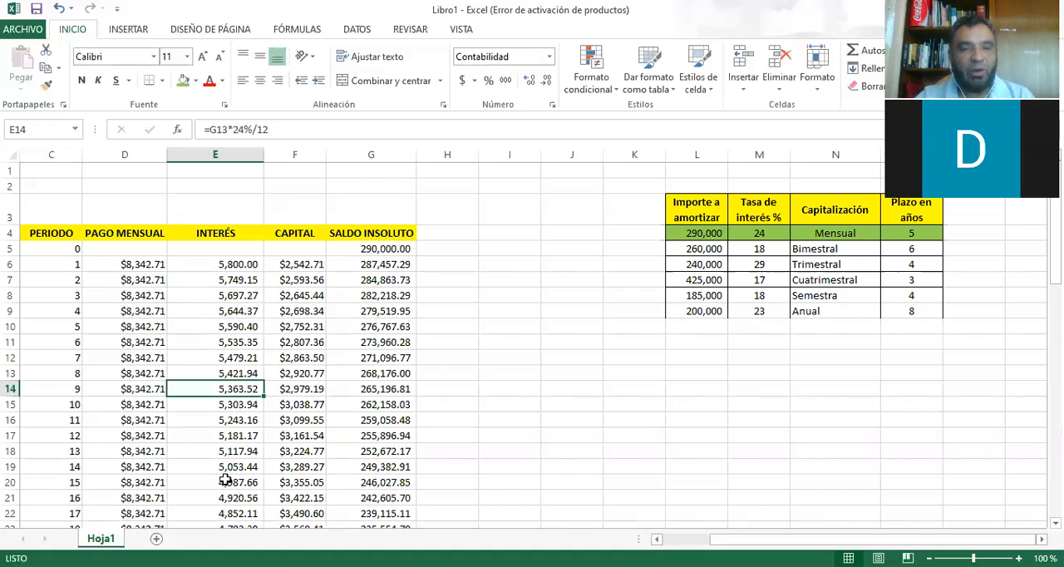
click(227, 486)
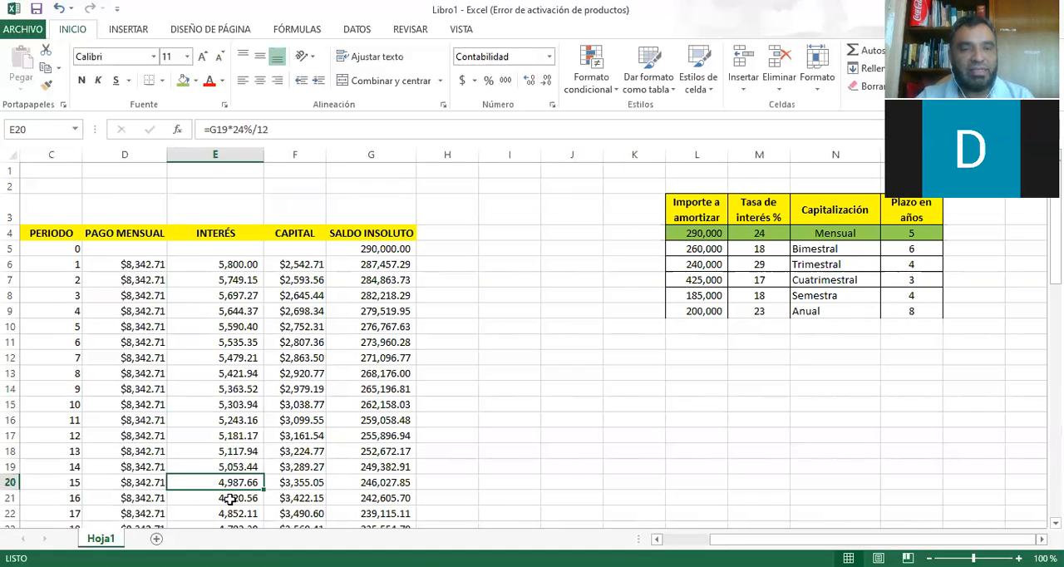
scroll(235, 454, down, 1)
key(Down)
click(235, 454)
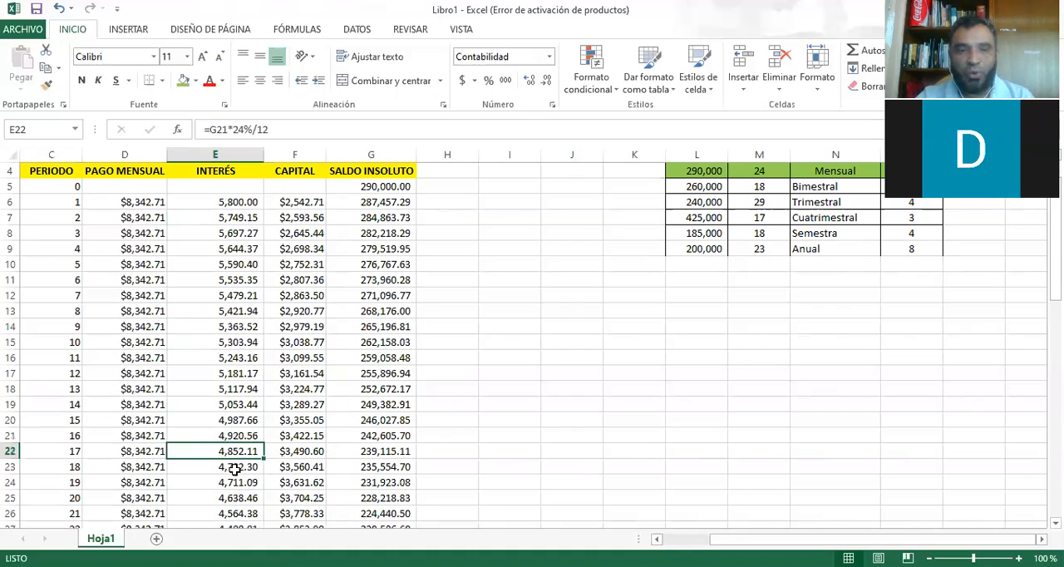
click(236, 481)
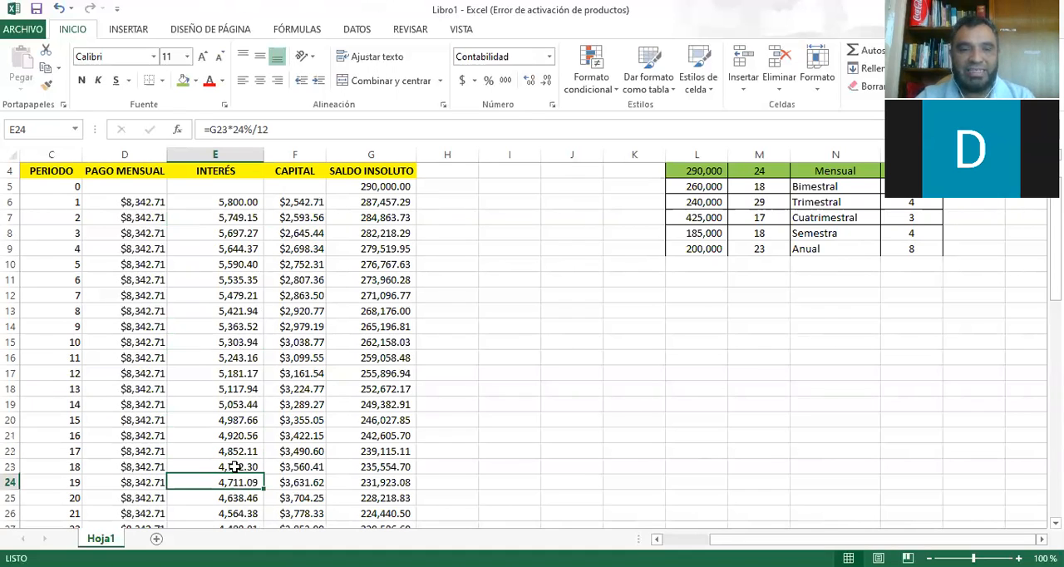
Trace the precedents of the period 18 interest formula in E23.
click(234, 467)
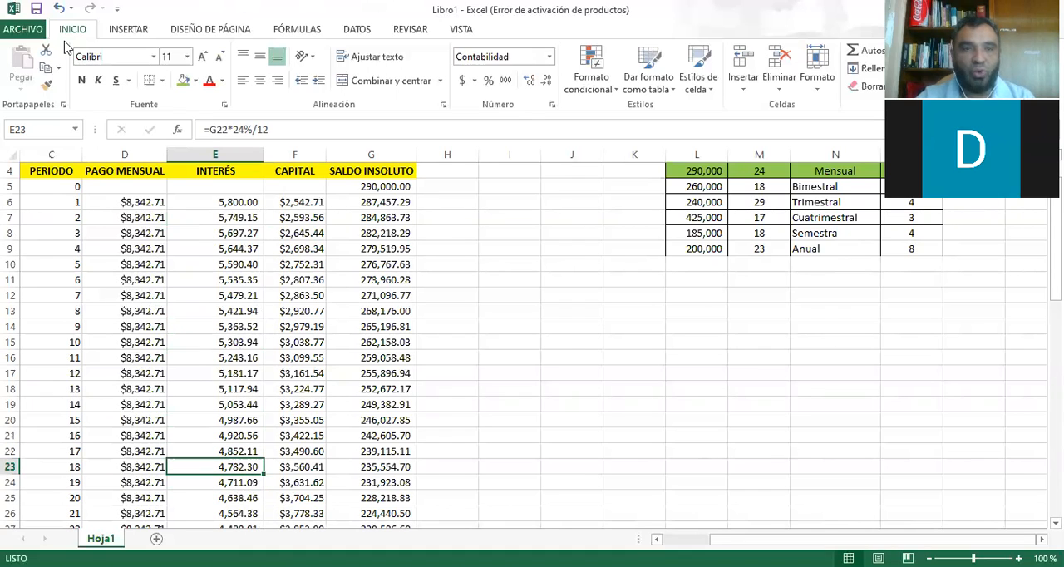
click(312, 32)
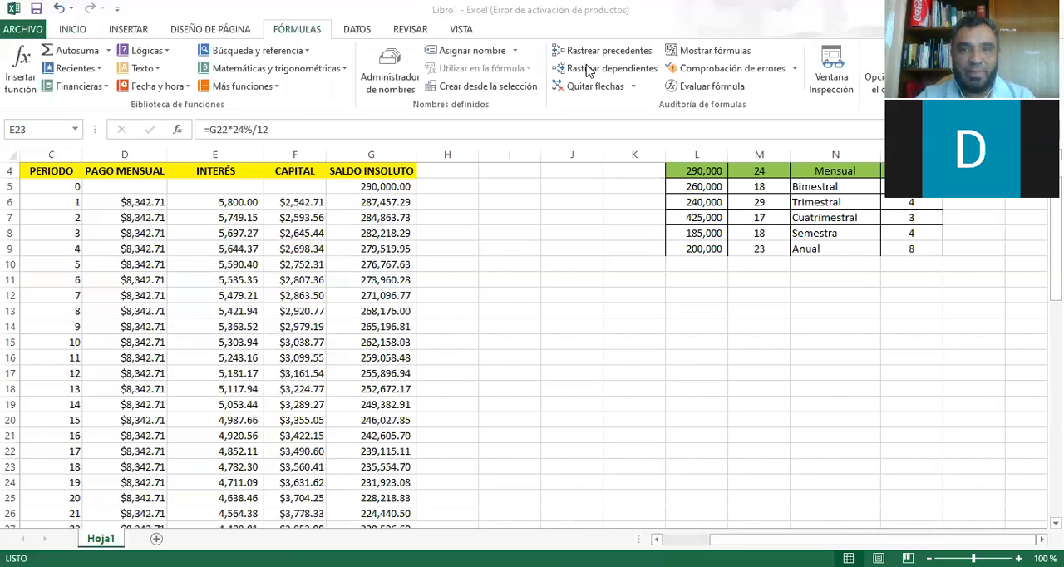
click(594, 54)
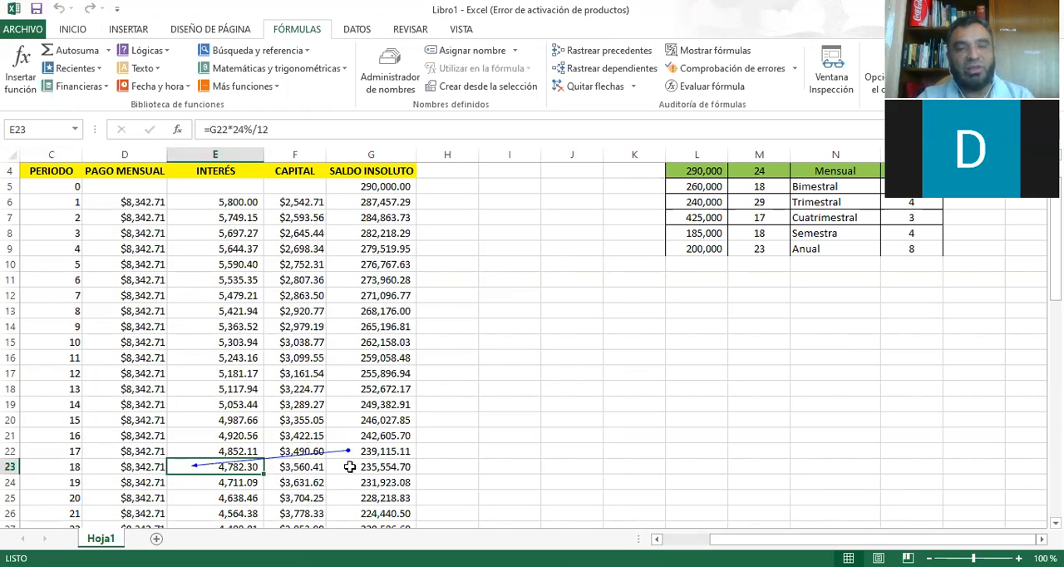
Trace the precedents of the period 26 interest formula in E31 and check the balance cell it draws on.
click(371, 452)
scroll(238, 500, down, 2)
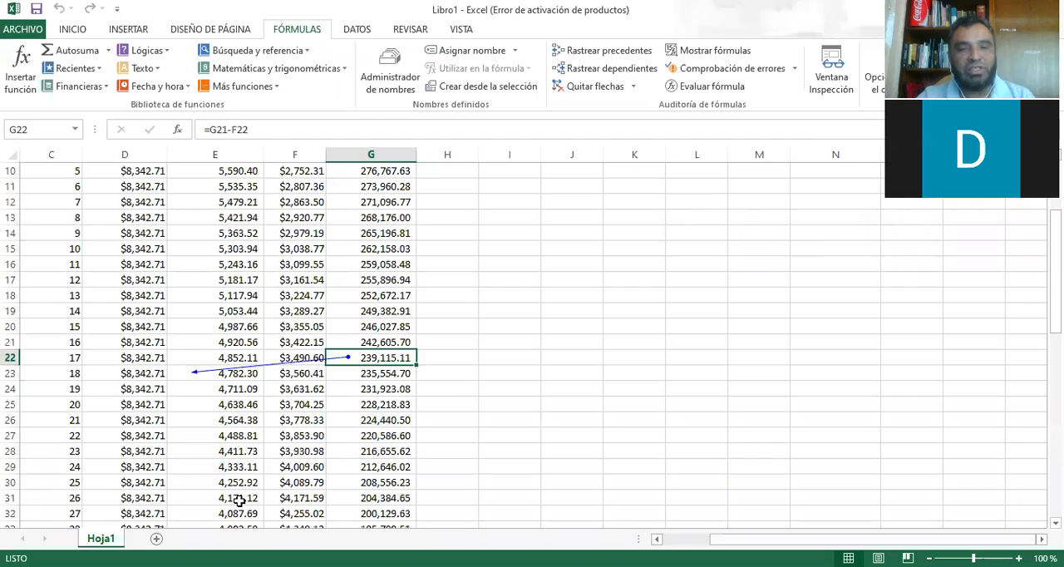
click(239, 500)
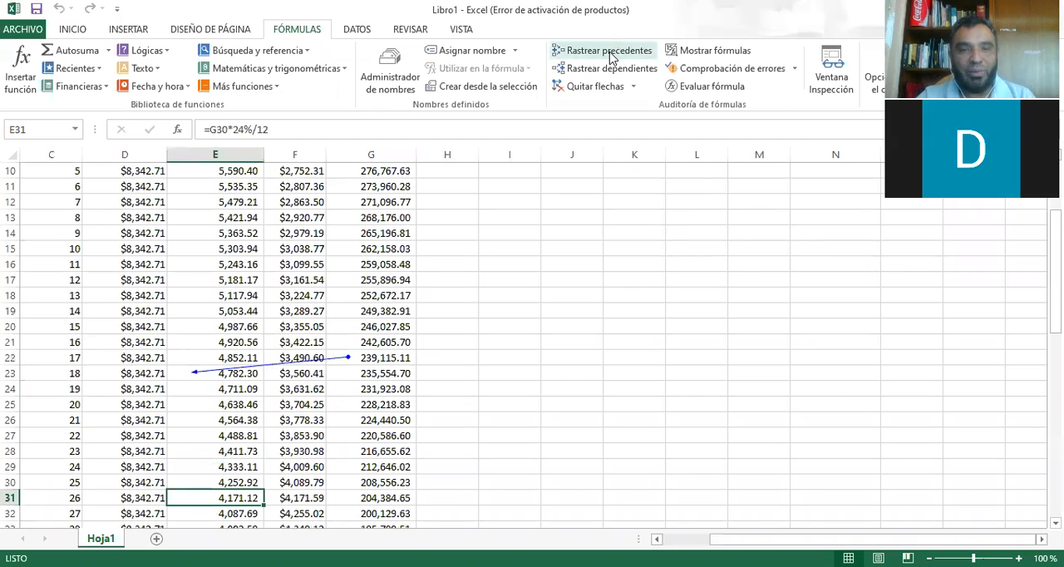
click(609, 53)
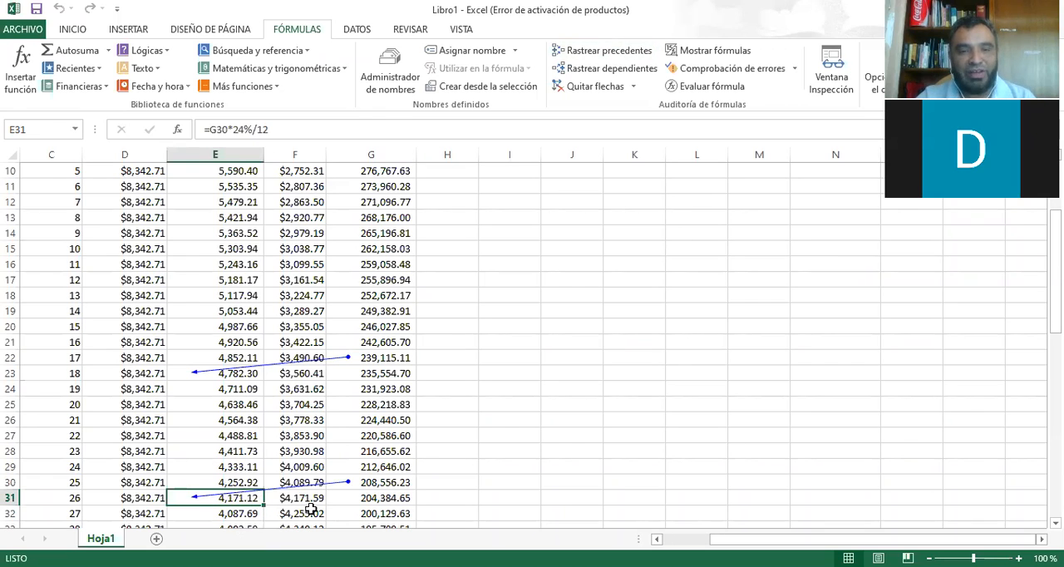
click(388, 486)
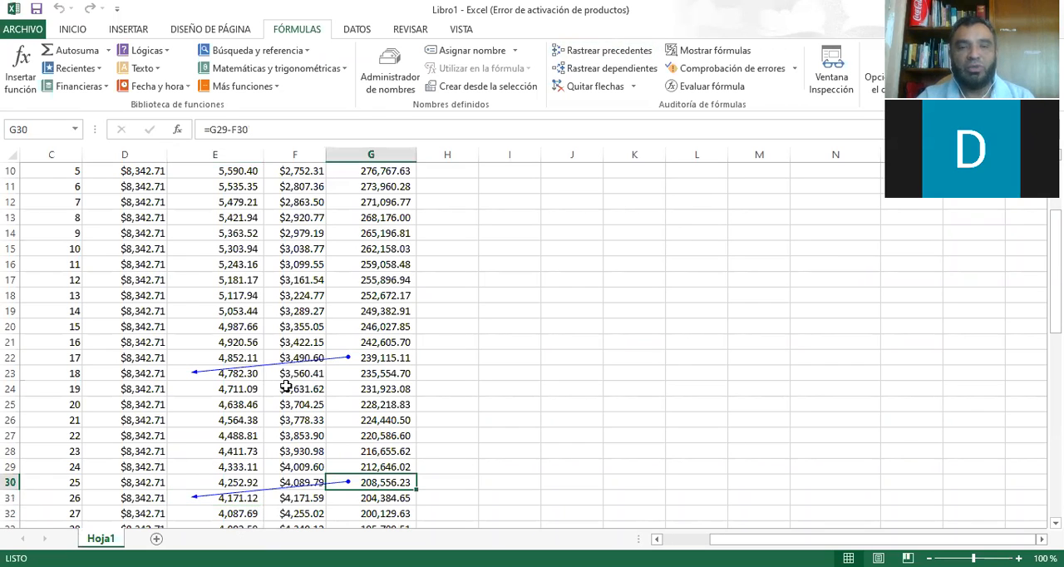
Examine the opening balance in G5 and the period 1 balance formula in G6 of the SALDO INSOLUTO column.
scroll(289, 386, down, 3)
scroll(288, 390, up, 2)
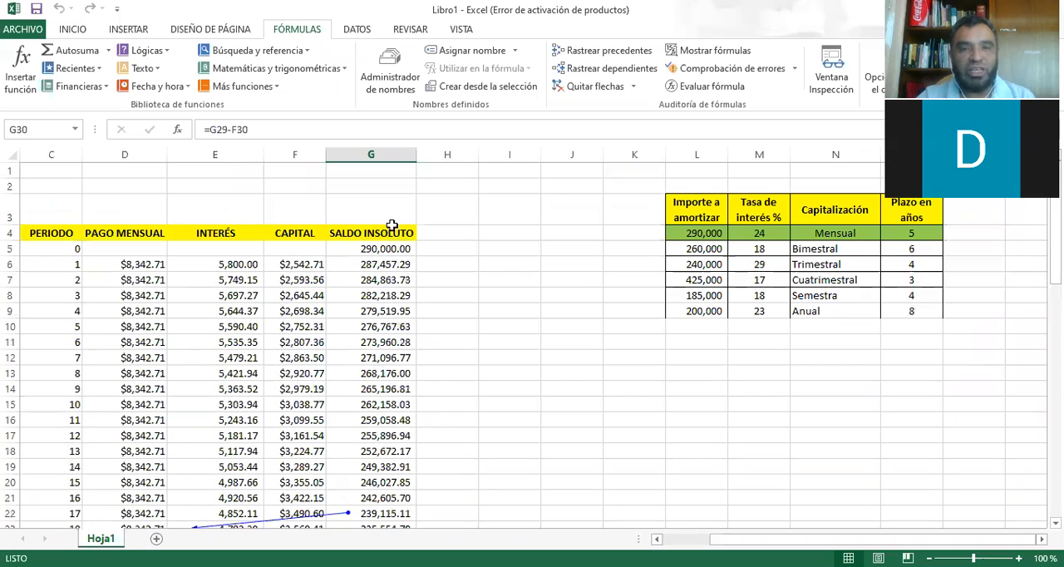
click(386, 248)
click(379, 265)
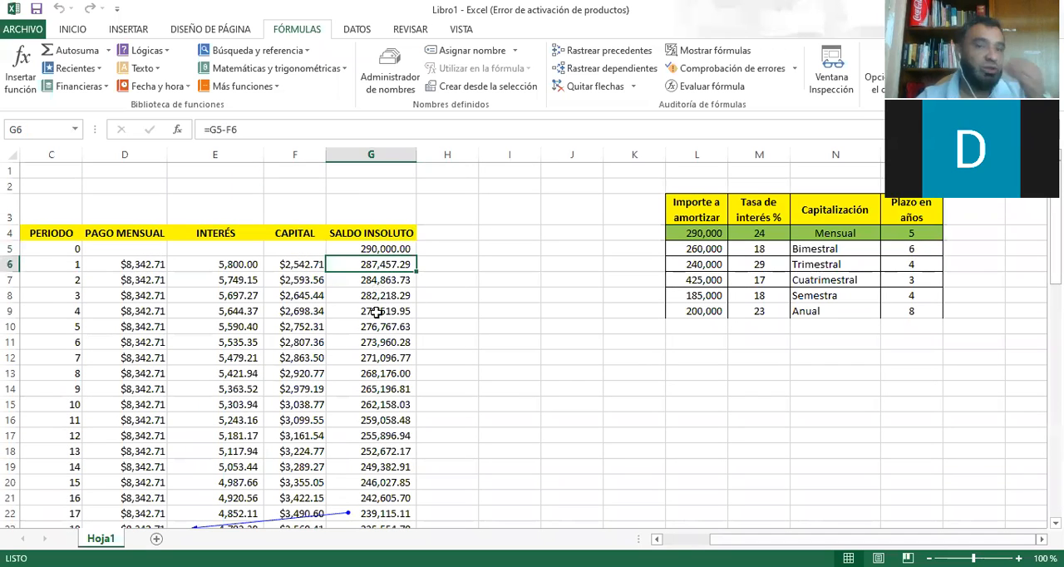
scroll(293, 307, down, 2)
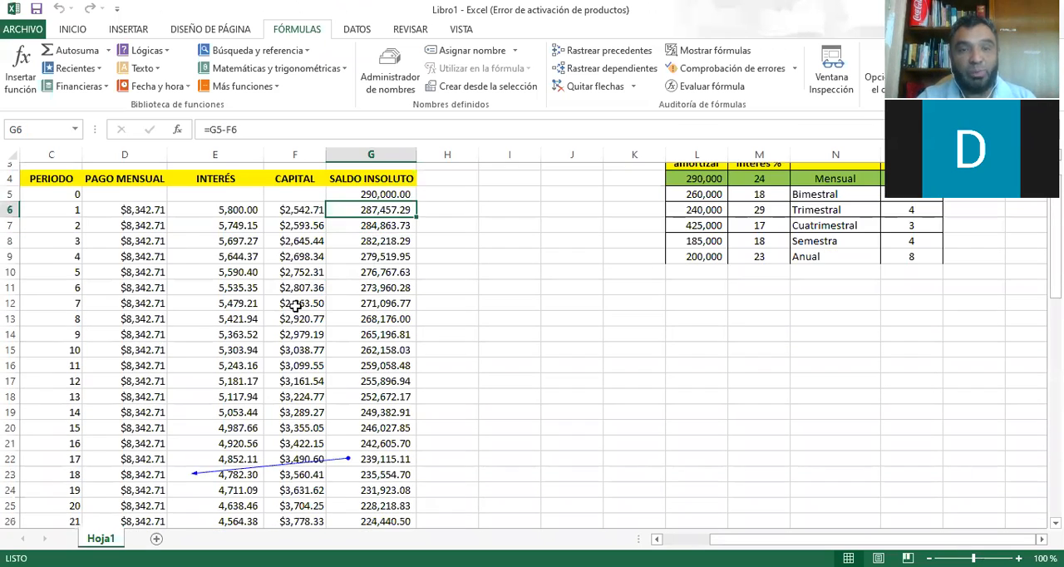
scroll(324, 304, down, 4)
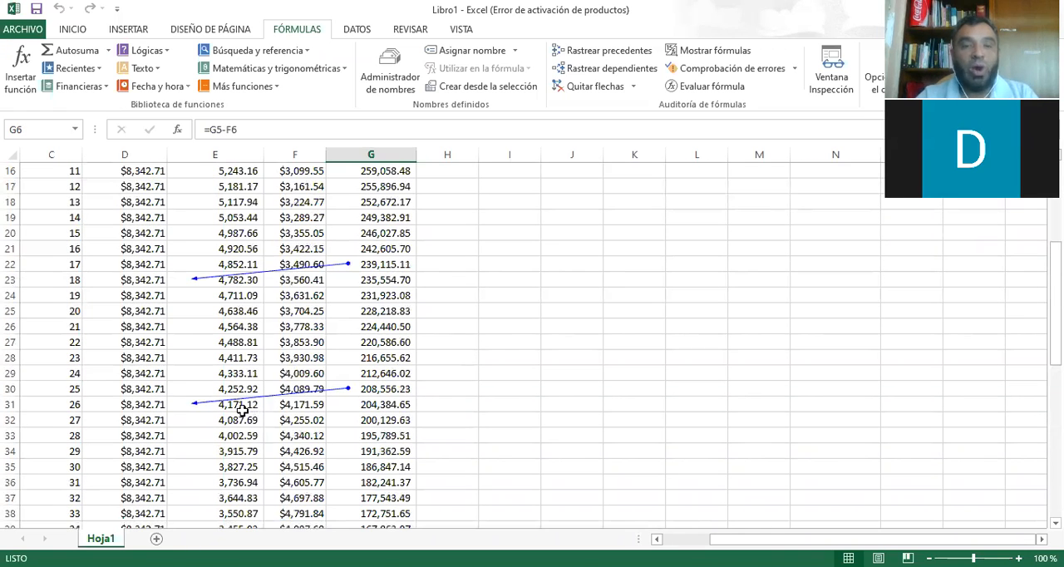
Examine the INTERÉS formulas from period 26 through period 36.
click(233, 404)
click(236, 466)
scroll(233, 455, down, 2)
click(232, 418)
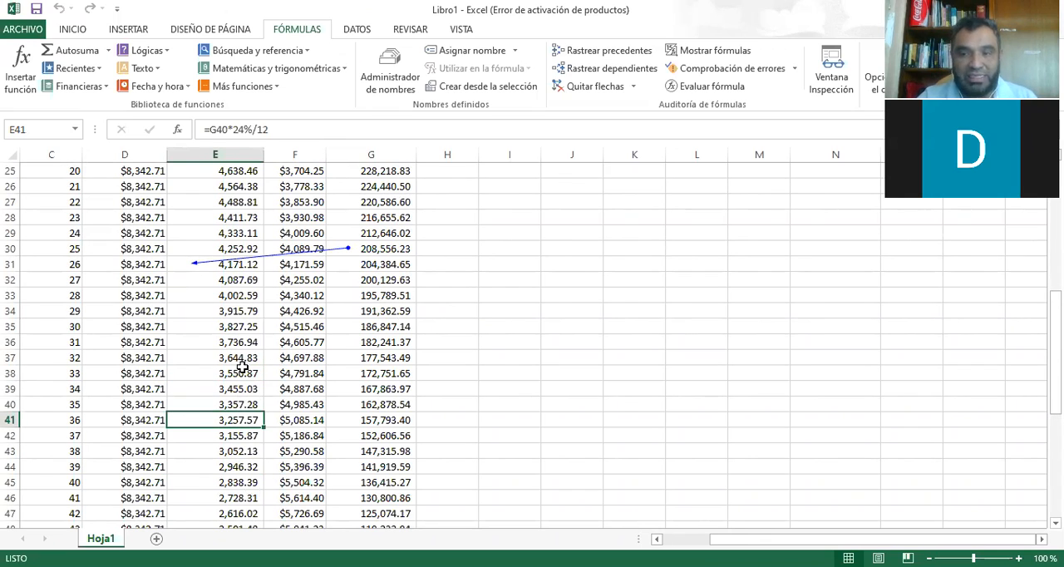
scroll(263, 342, down, 5)
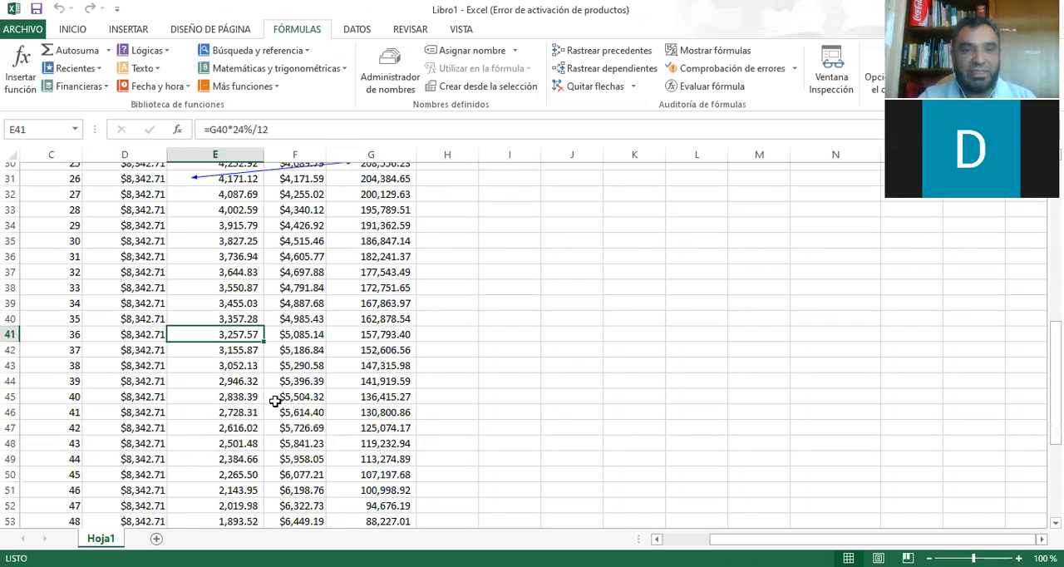
scroll(238, 320, down, 2)
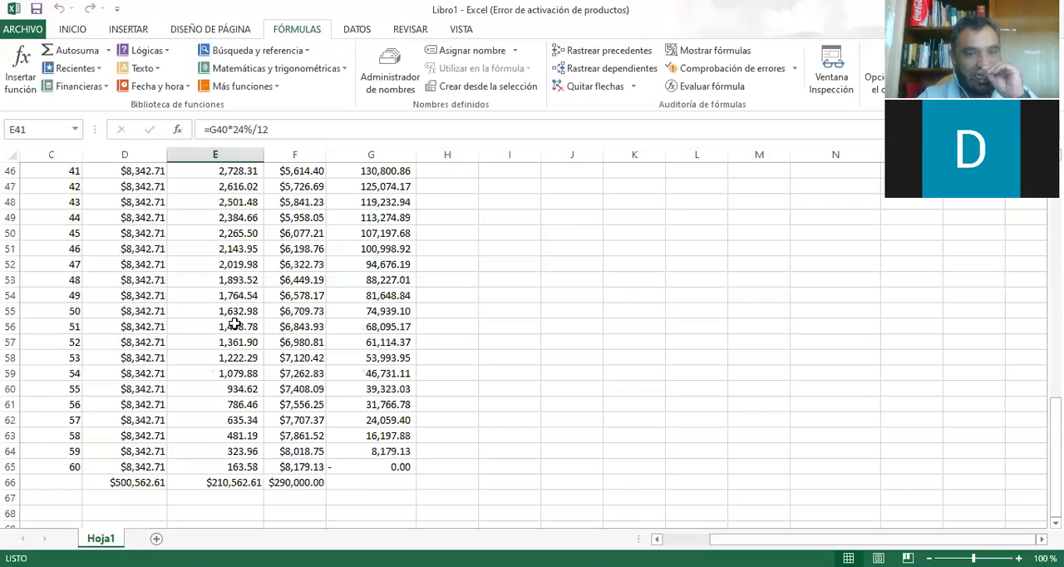
Examine the INTERÉS formulas from period 52 down to the column total in E66.
click(240, 344)
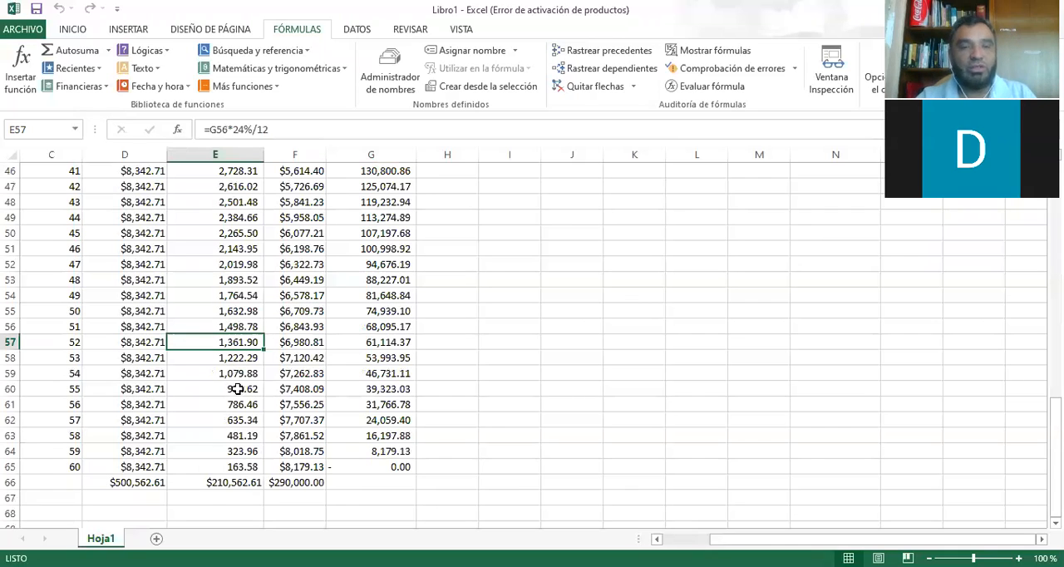
click(235, 372)
click(232, 387)
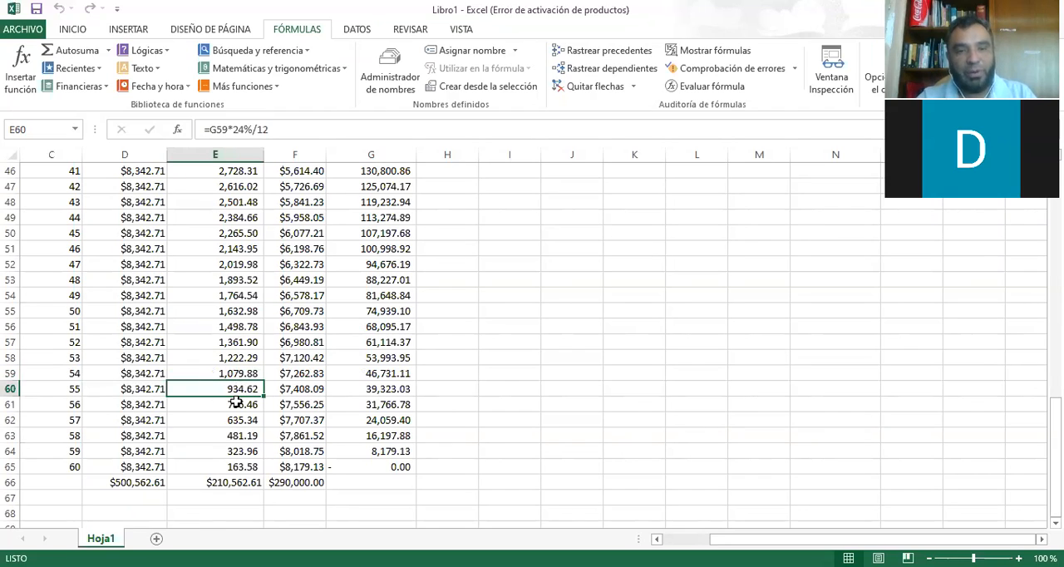
click(299, 385)
click(233, 390)
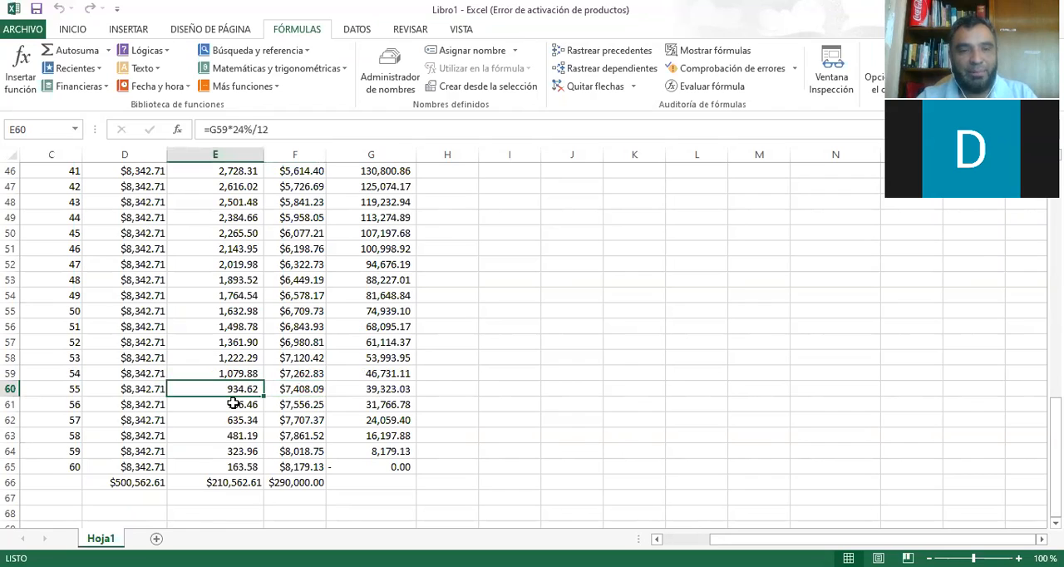
click(234, 403)
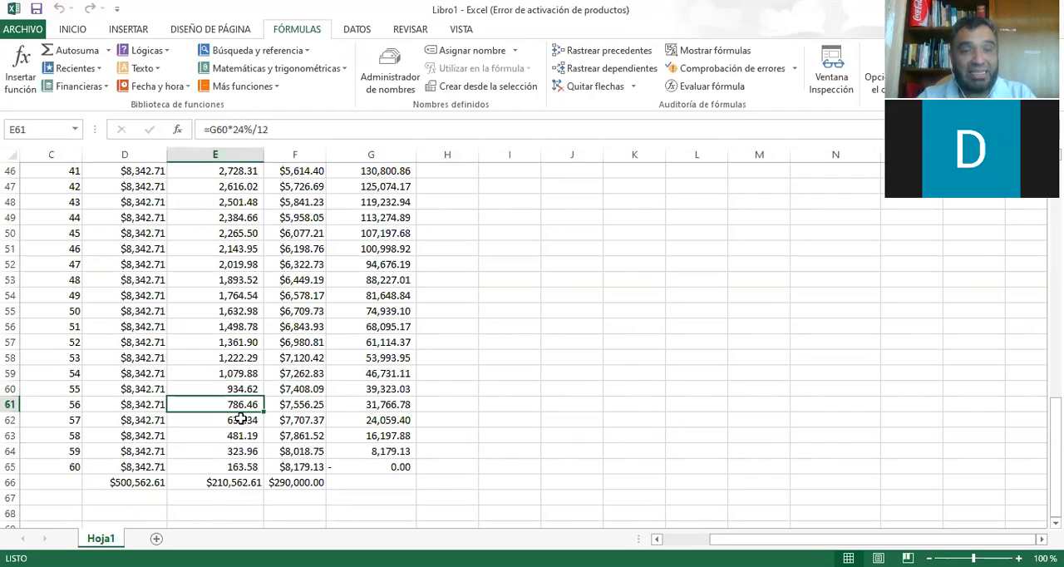
click(240, 419)
click(240, 433)
click(240, 449)
click(236, 479)
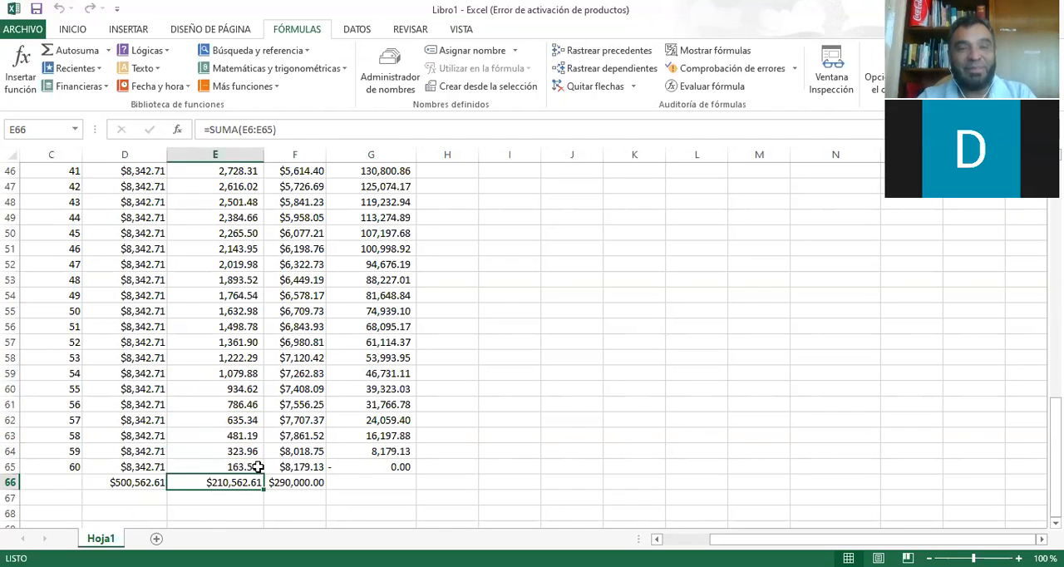
Check the payment, interest, capital and balance formulas of period 60 in row 65, including the period 59 balance.
click(131, 467)
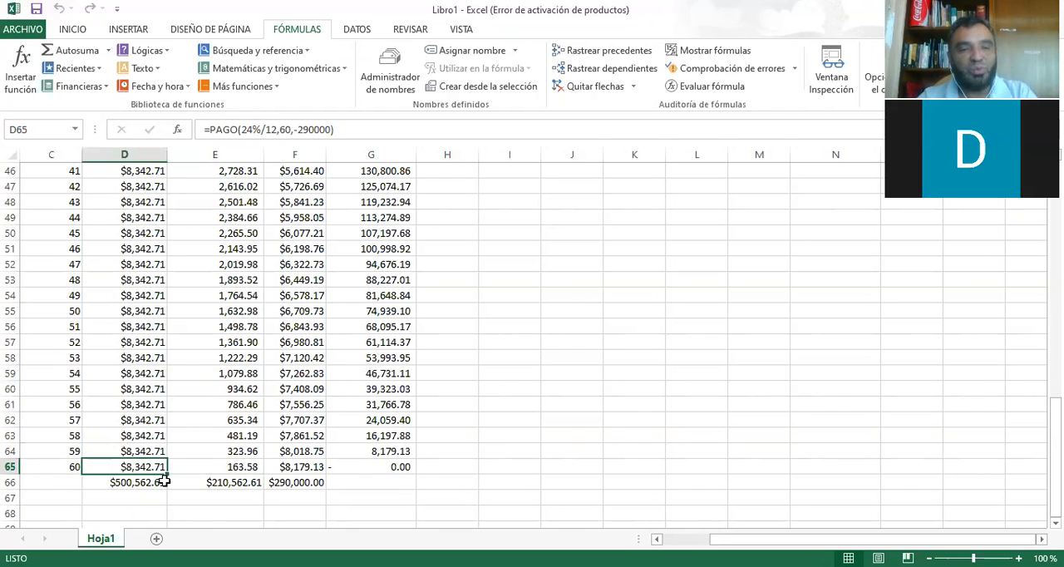
click(209, 468)
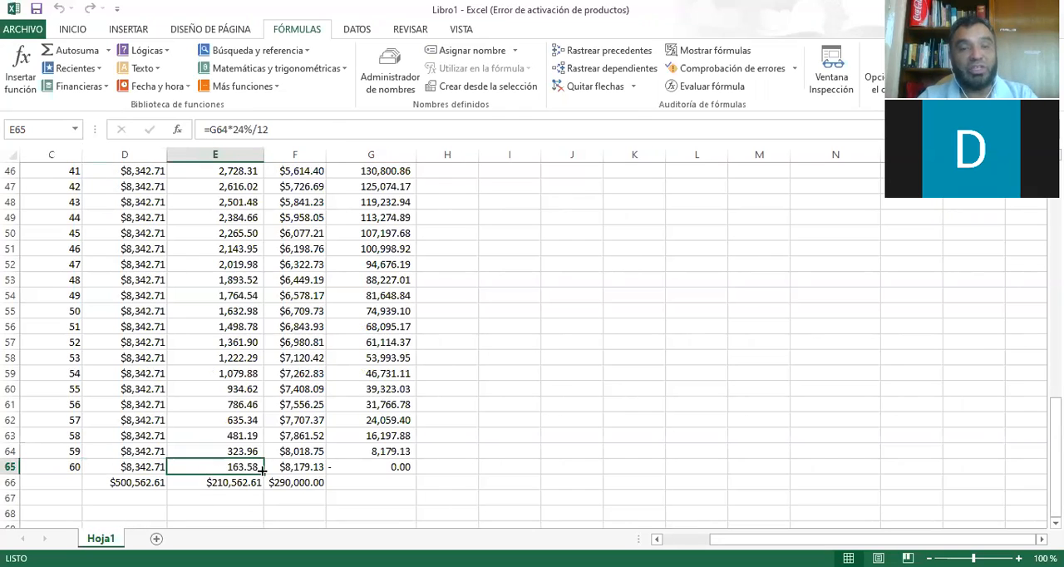
click(299, 468)
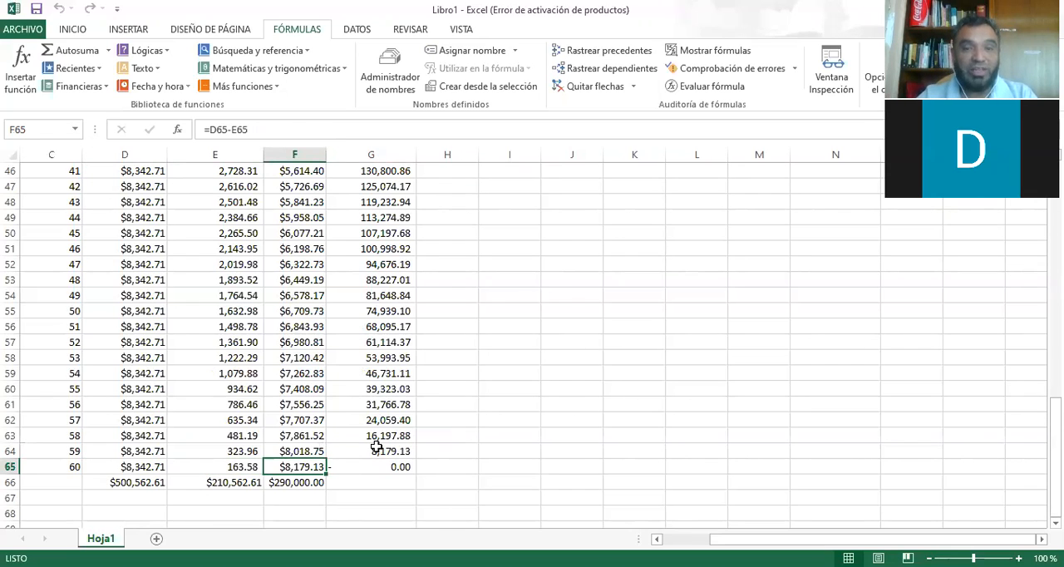
click(377, 449)
click(72, 31)
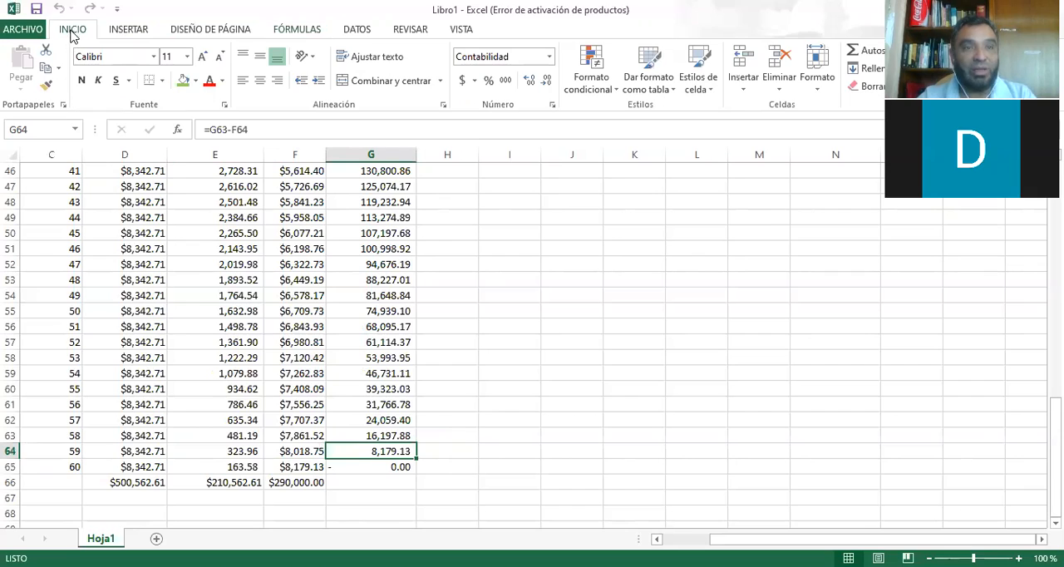
click(390, 468)
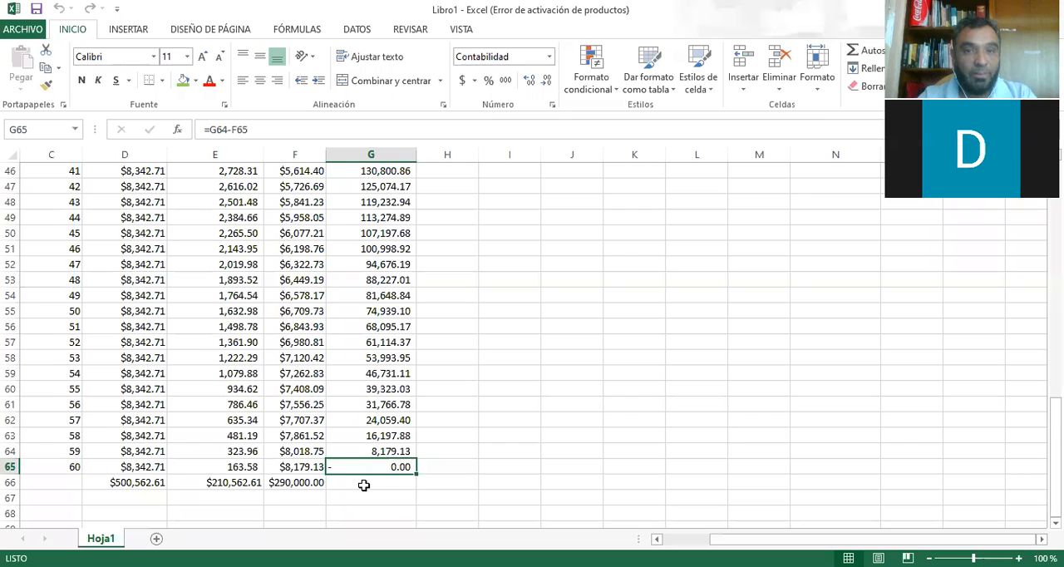
Make the column totals in D66:F66 bold.
scroll(363, 485, up, 8)
scroll(363, 485, down, 8)
click(146, 482)
drag(146, 482, 295, 482)
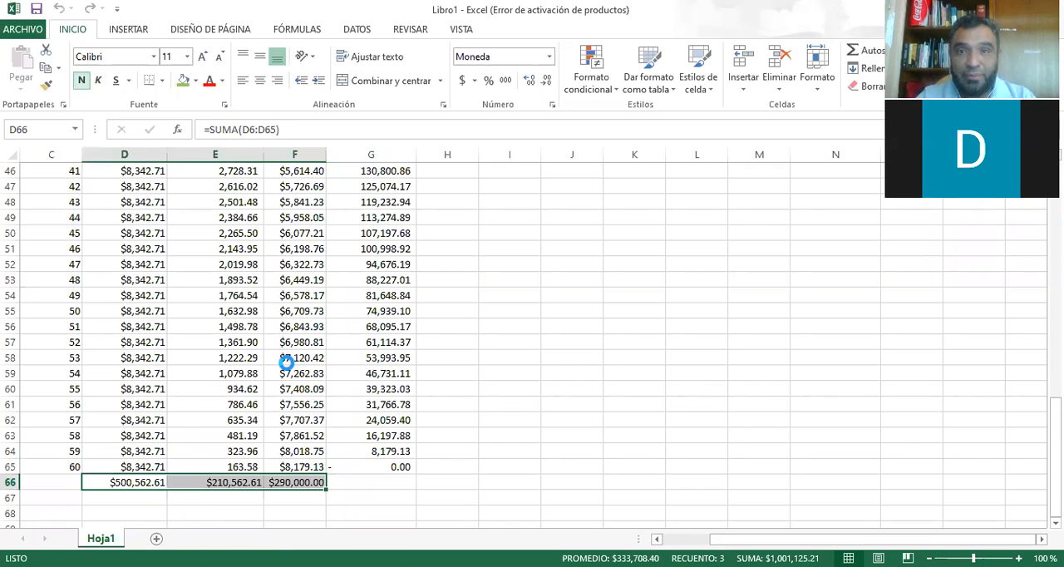
Check the initial balance and whether interest plus capital adds up to the monthly payment in periods 1 and 12.
scroll(286, 363, up, 15)
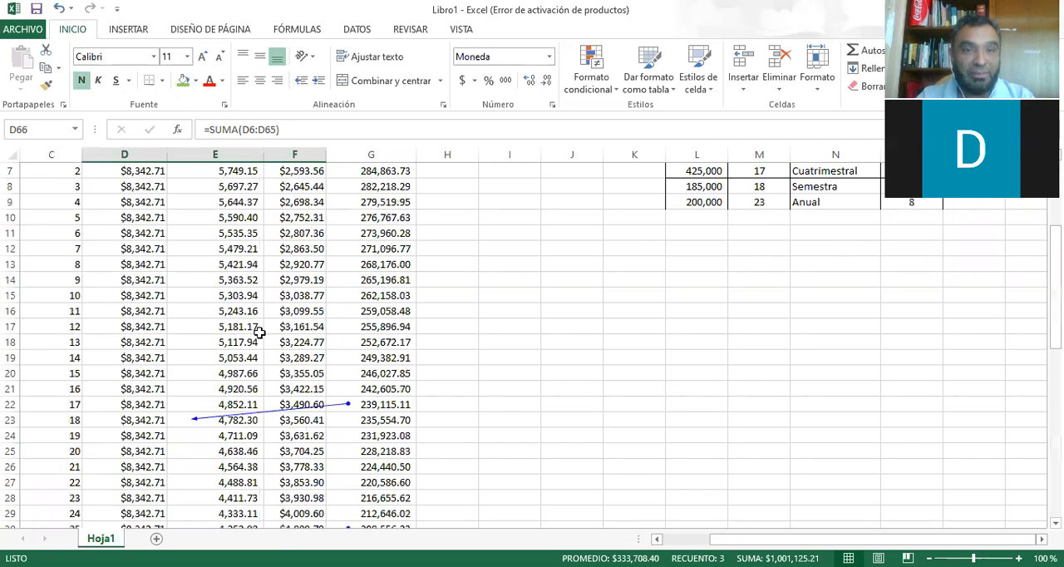
click(258, 295)
scroll(304, 275, down, 1)
click(385, 184)
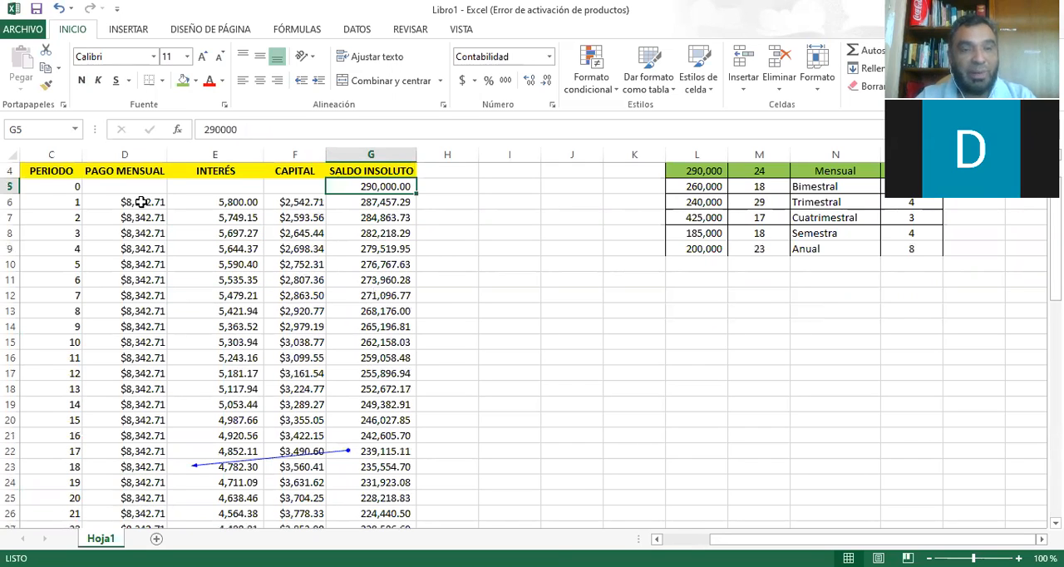
click(141, 202)
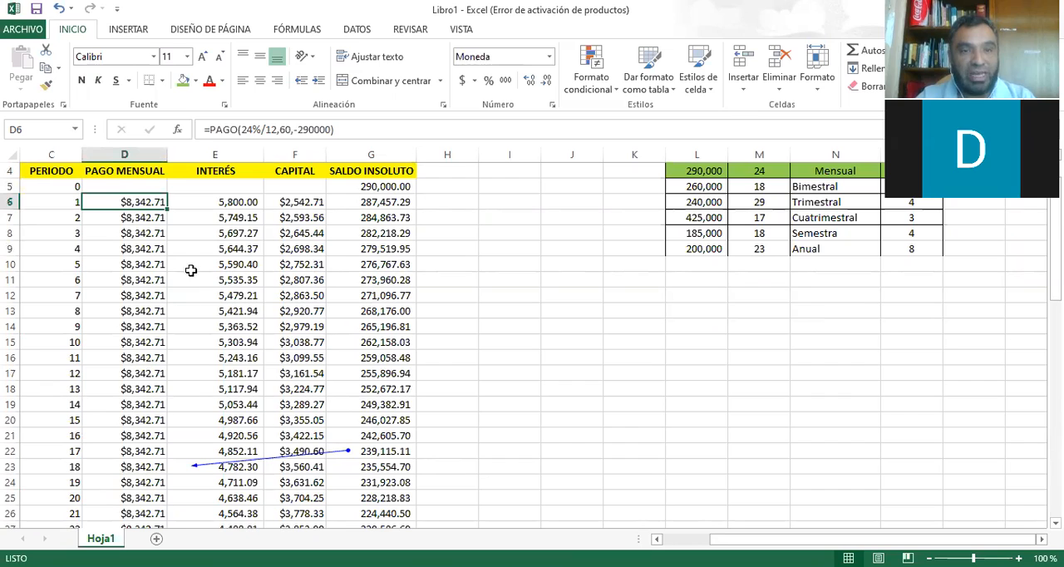
click(241, 205)
drag(241, 204, 288, 207)
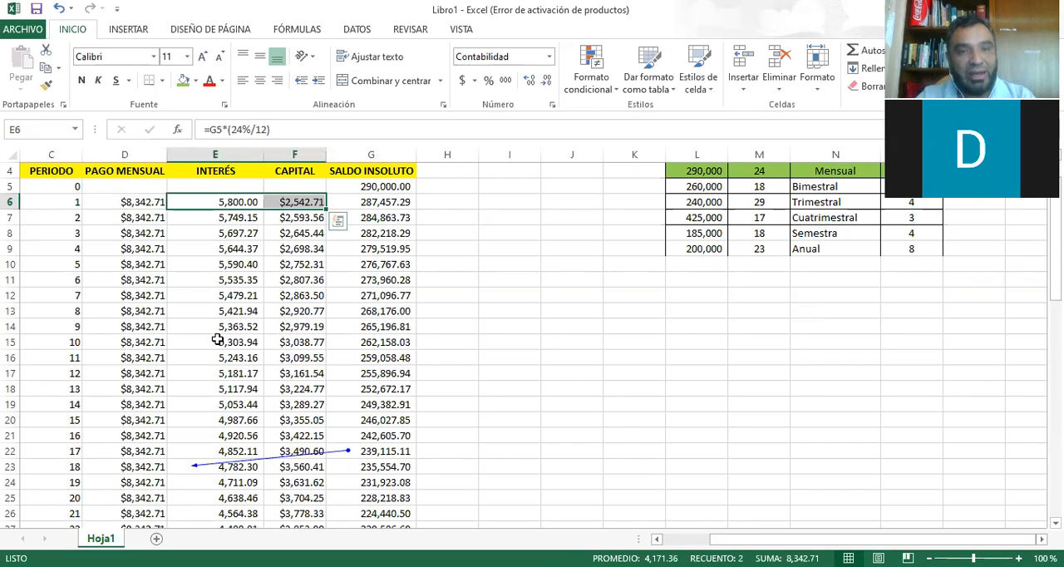
drag(204, 372, 287, 375)
Review the PAGO MENSUAL and INTERÉS totals in D66 and E66.
scroll(287, 375, down, 16)
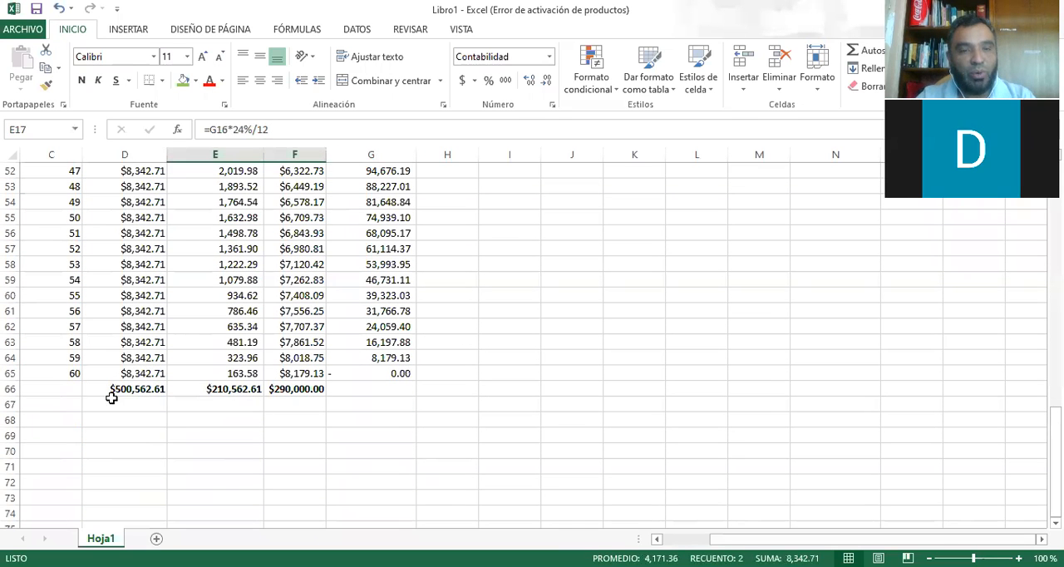
click(125, 391)
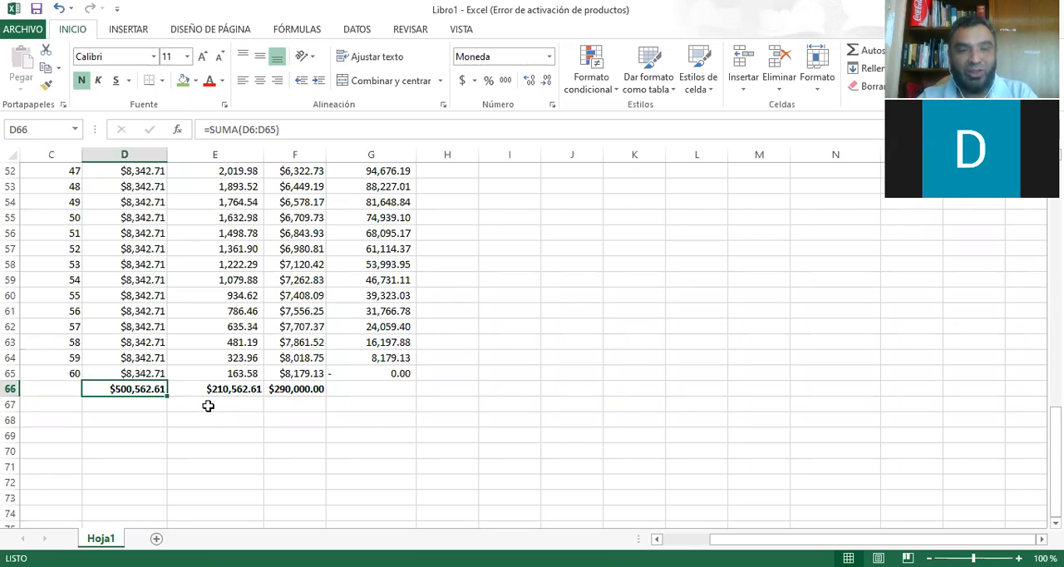
click(220, 391)
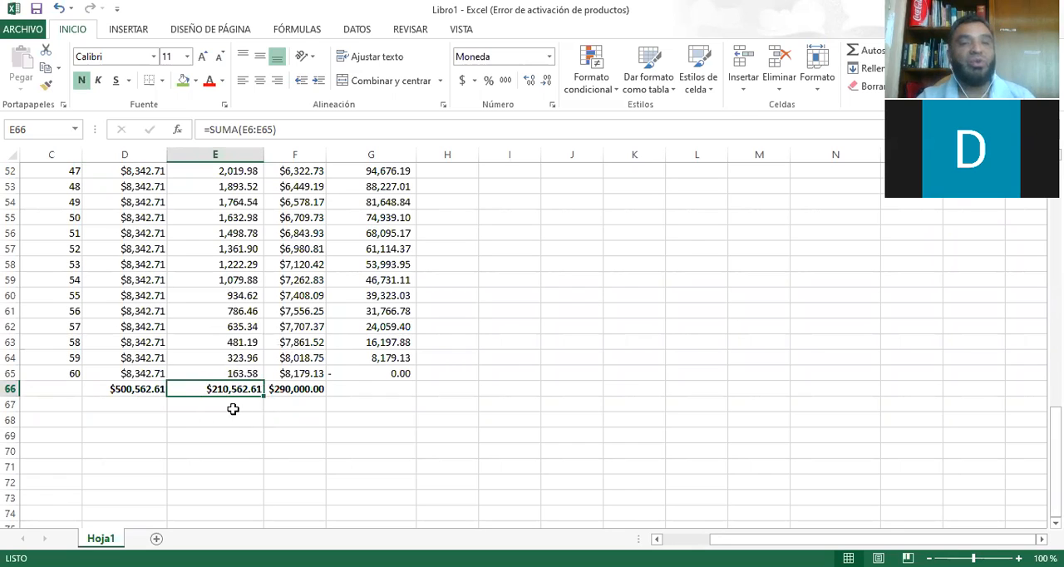
Fill the total cells F66, E66 and D66 with green.
click(297, 394)
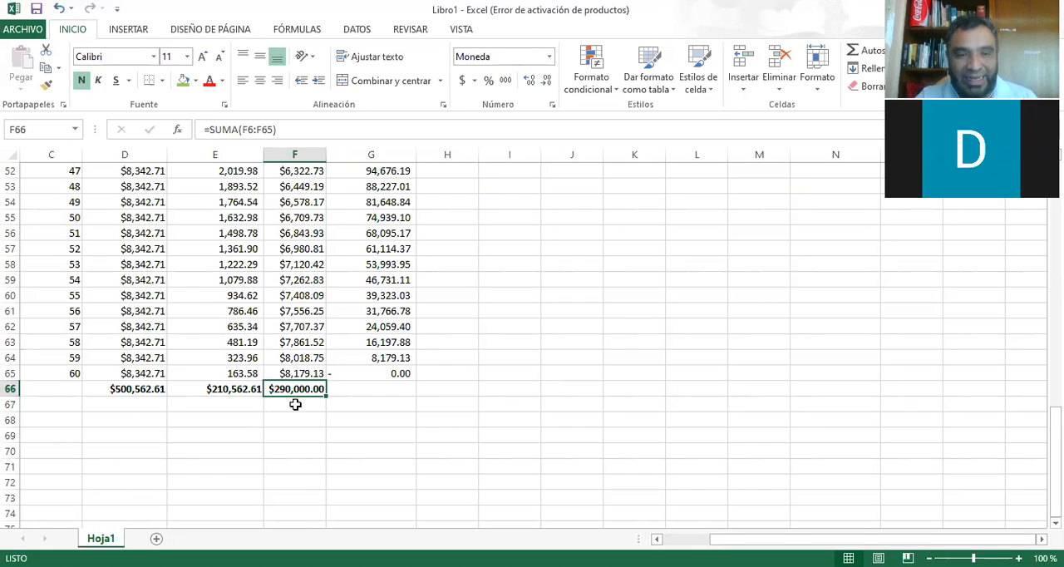
click(182, 80)
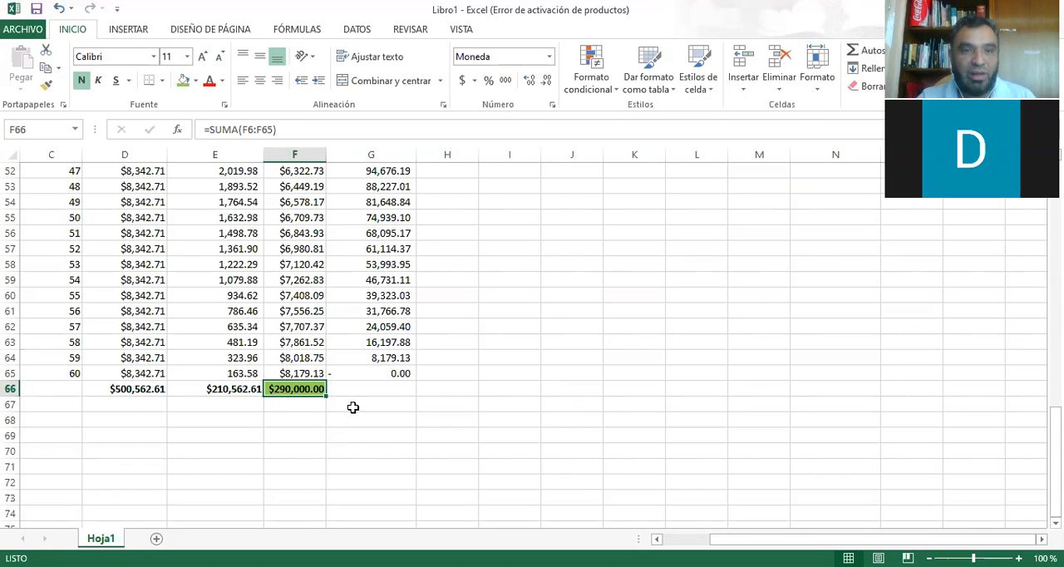
click(221, 392)
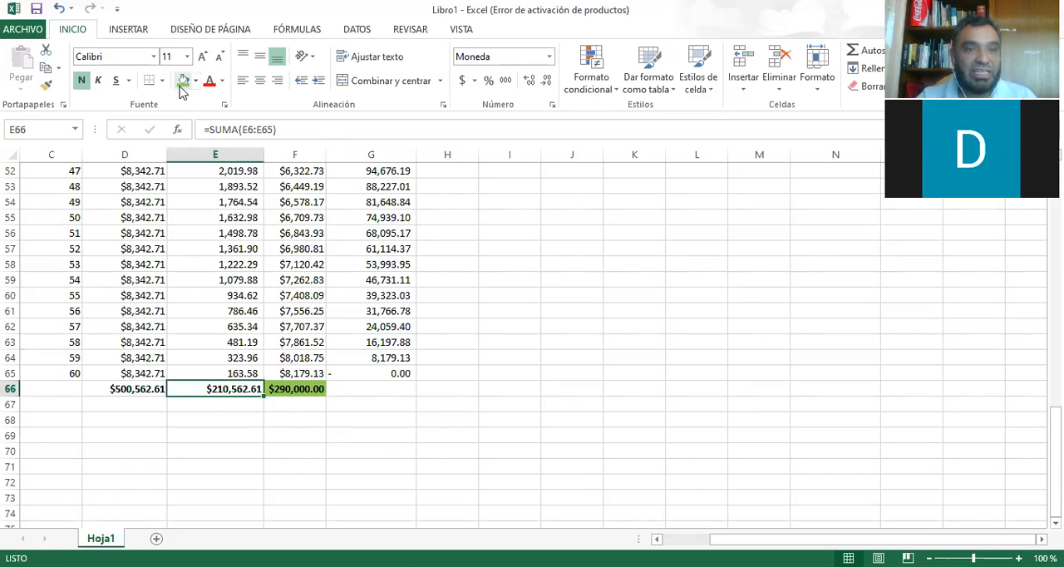
click(182, 80)
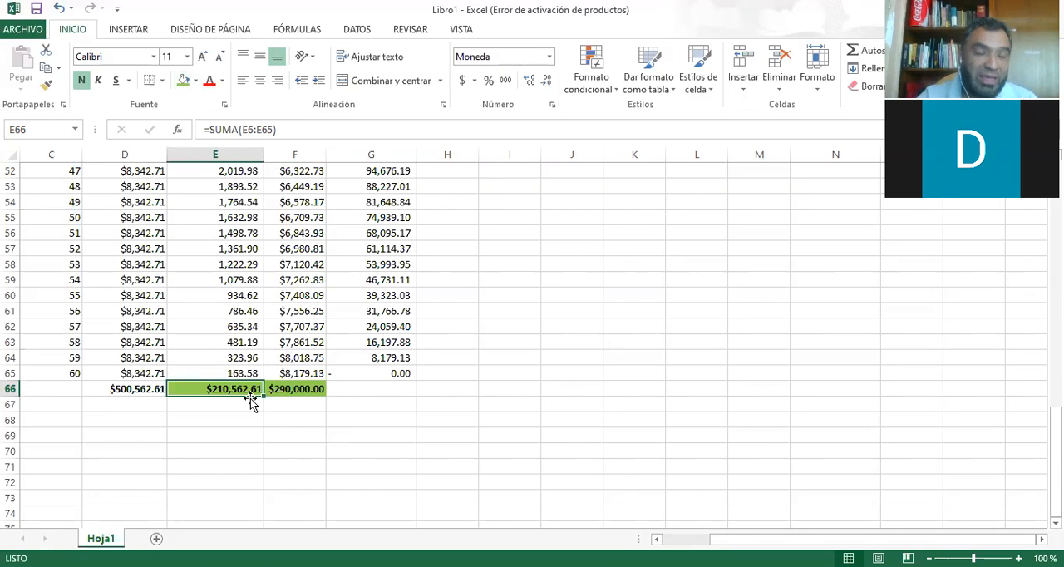
click(125, 390)
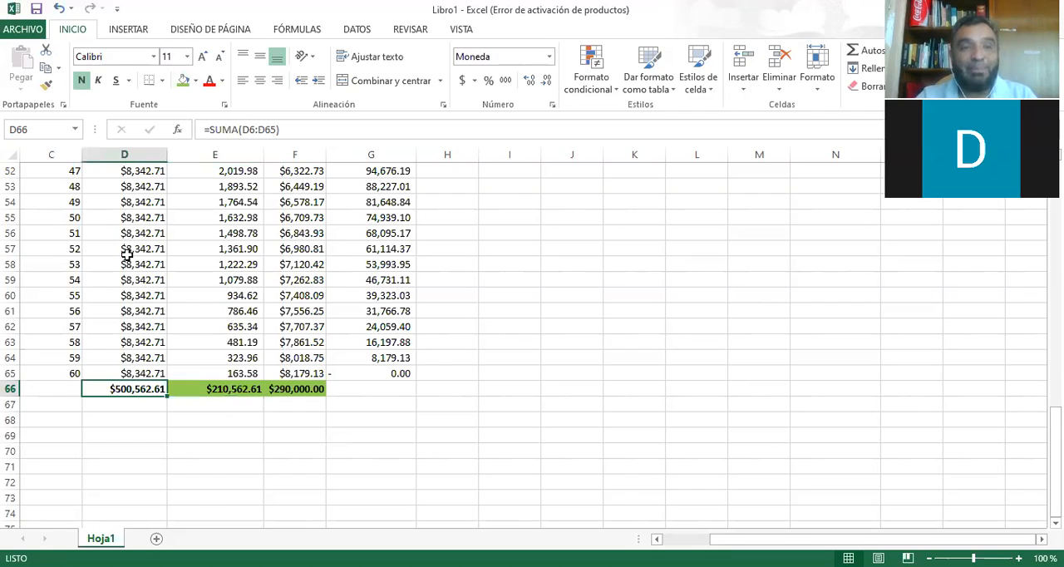
click(185, 87)
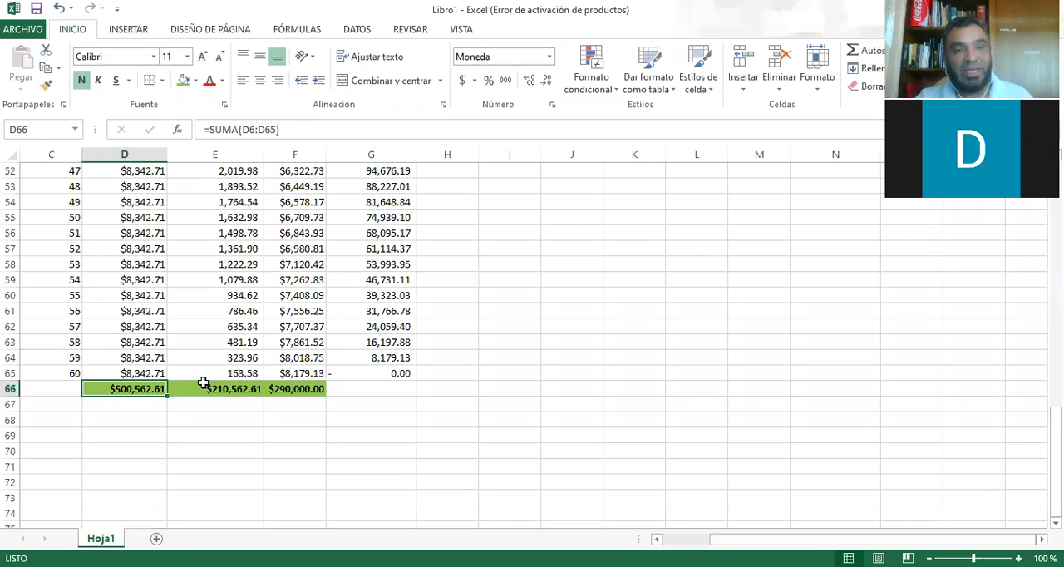
Compare the PAGO MENSUAL, INTERÉS and CAPITAL totals and their SUMA formulas in D66:F66.
click(306, 390)
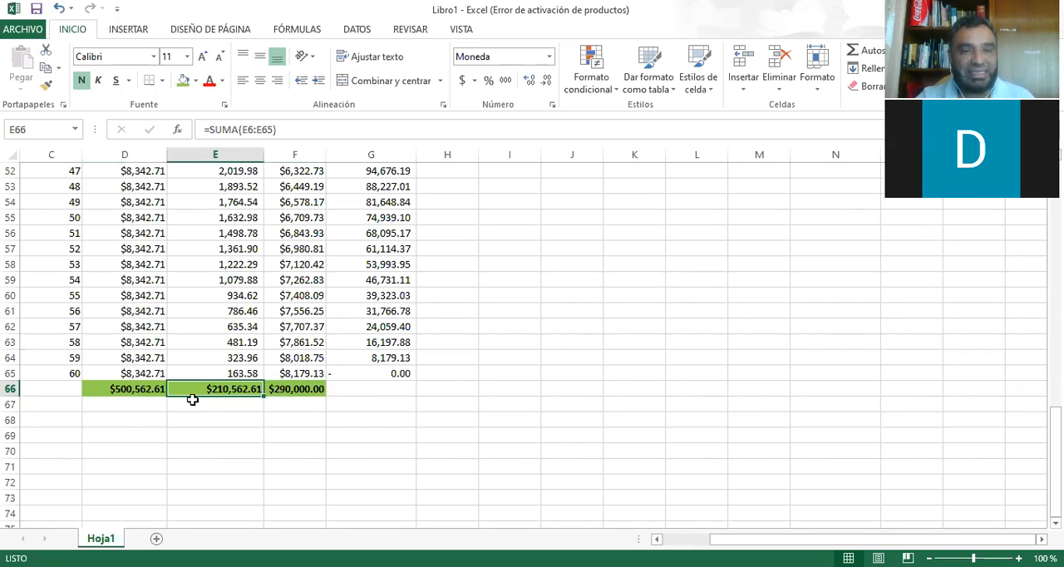
click(117, 390)
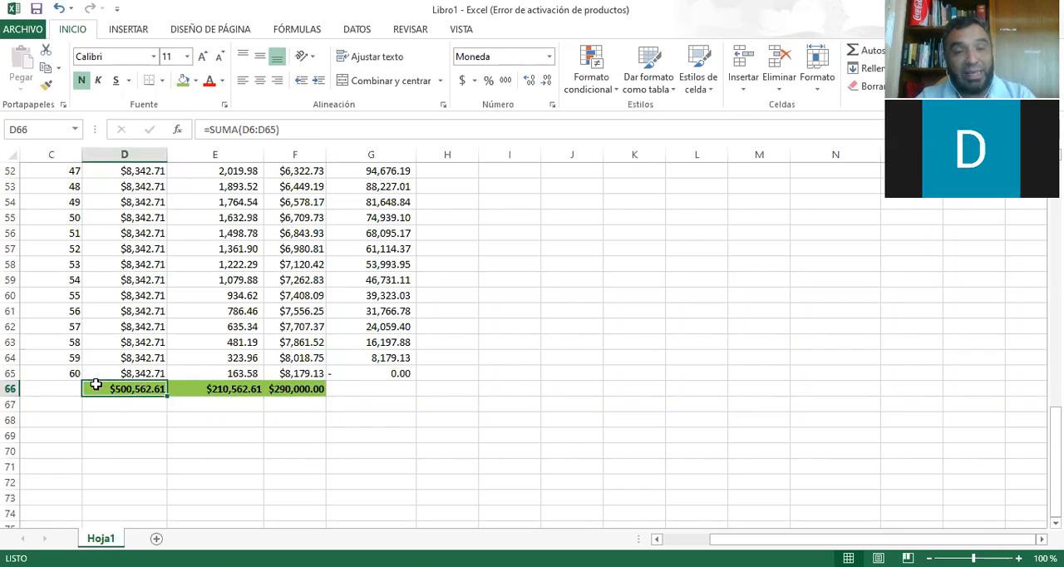
click(223, 389)
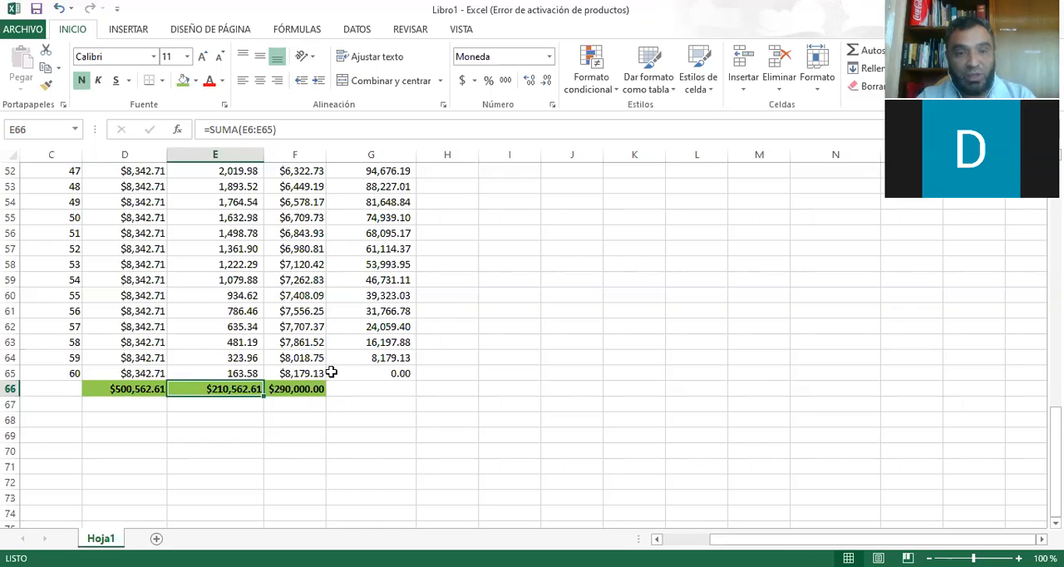
key(Right)
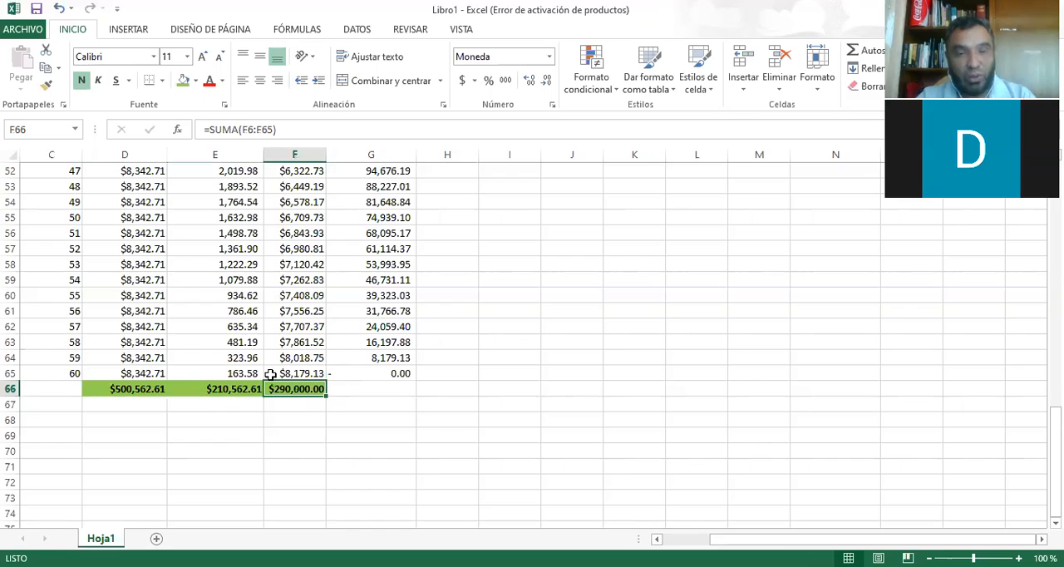
click(113, 392)
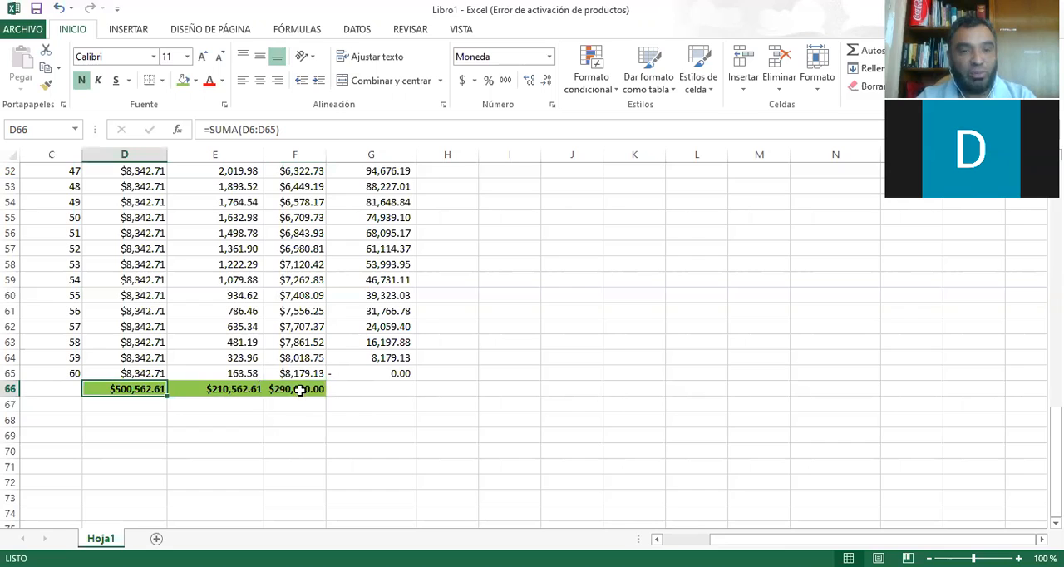
click(245, 387)
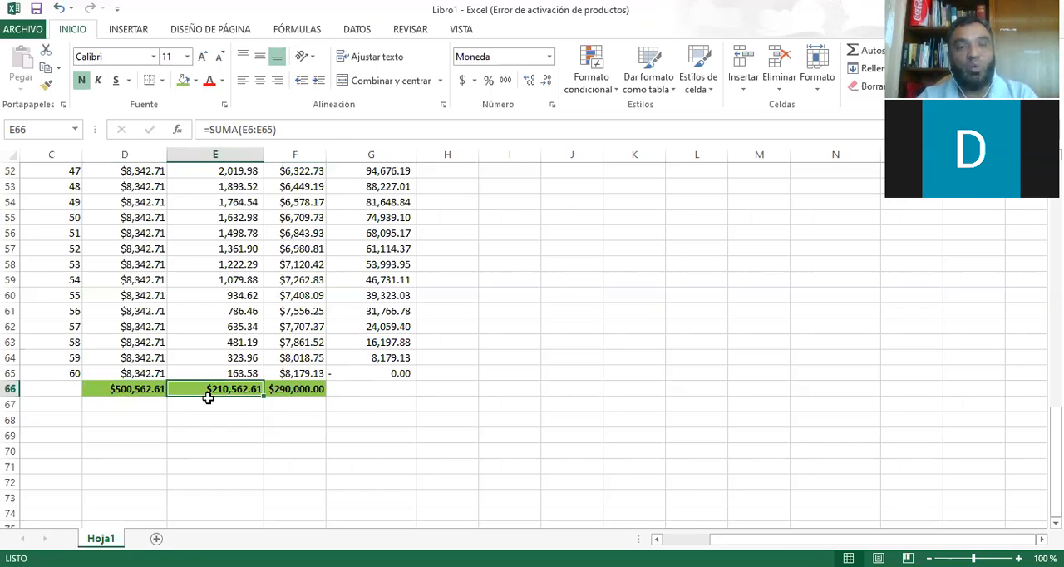
click(241, 399)
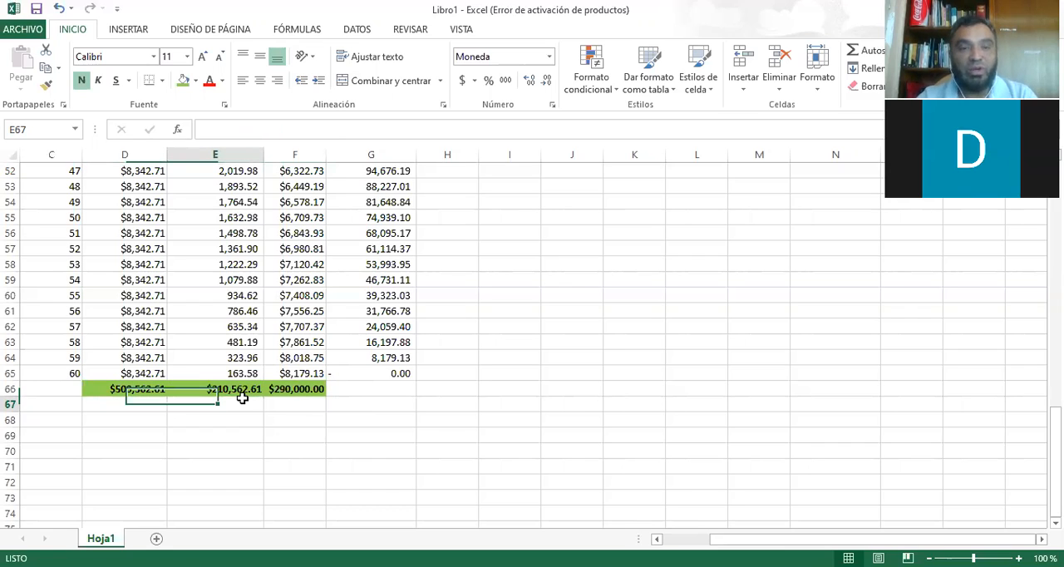
click(291, 391)
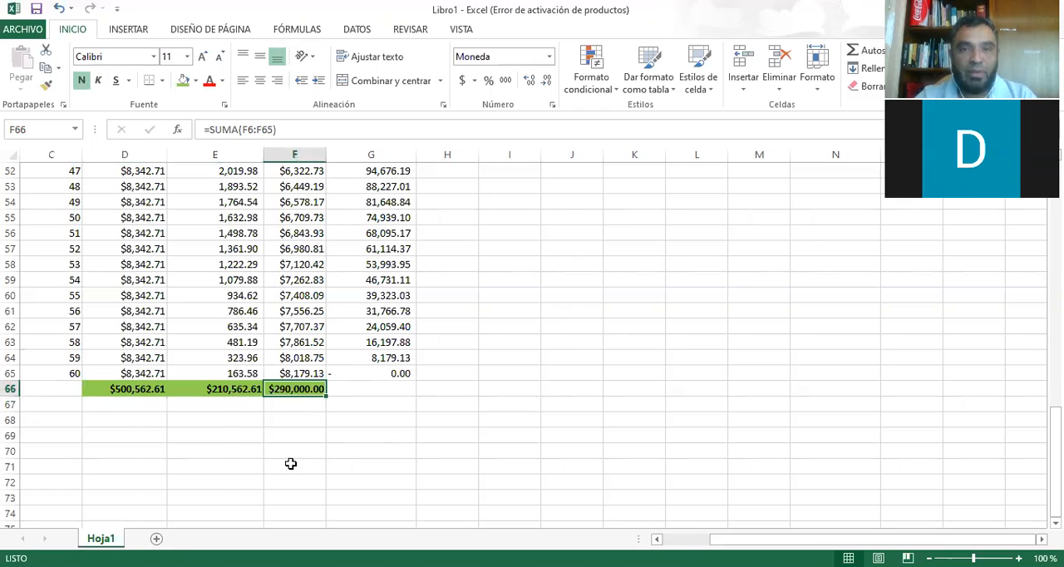
Review the 260,000 loan entry in L5 and the amortization rows, starting with periods 0 and 1.
scroll(291, 463, up, 8)
scroll(553, 235, up, 9)
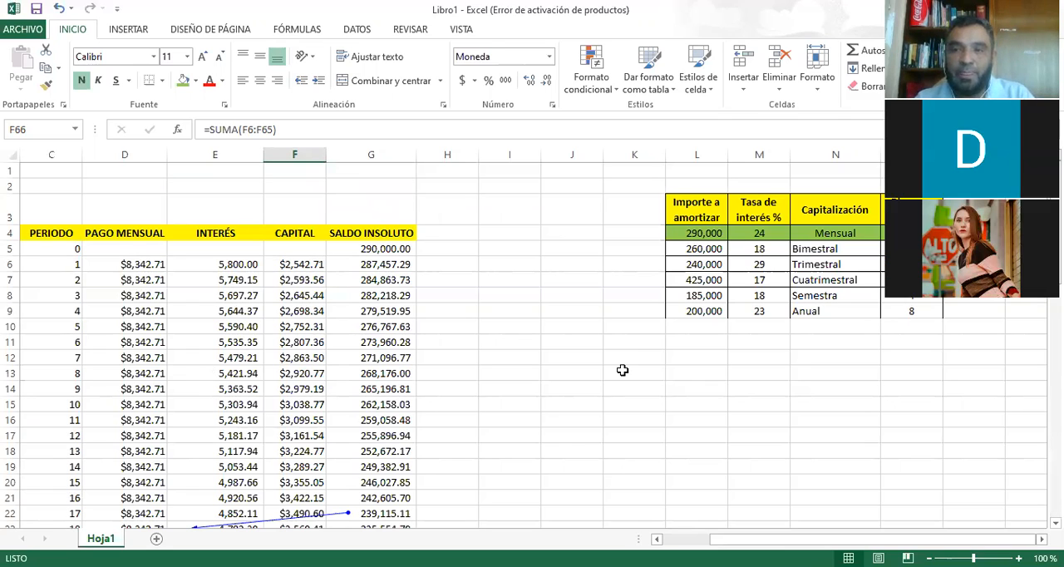
click(688, 248)
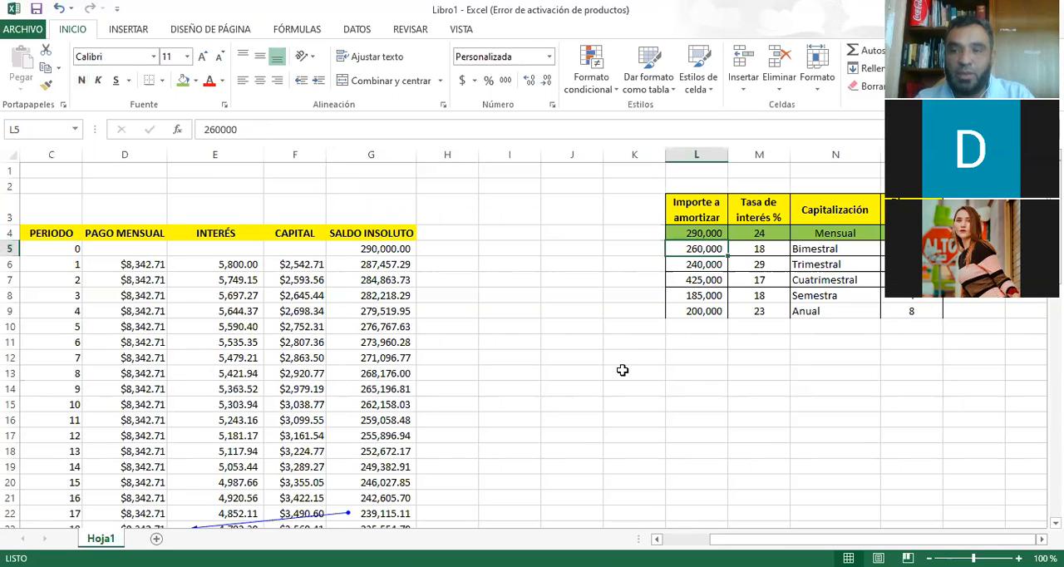
click(75, 247)
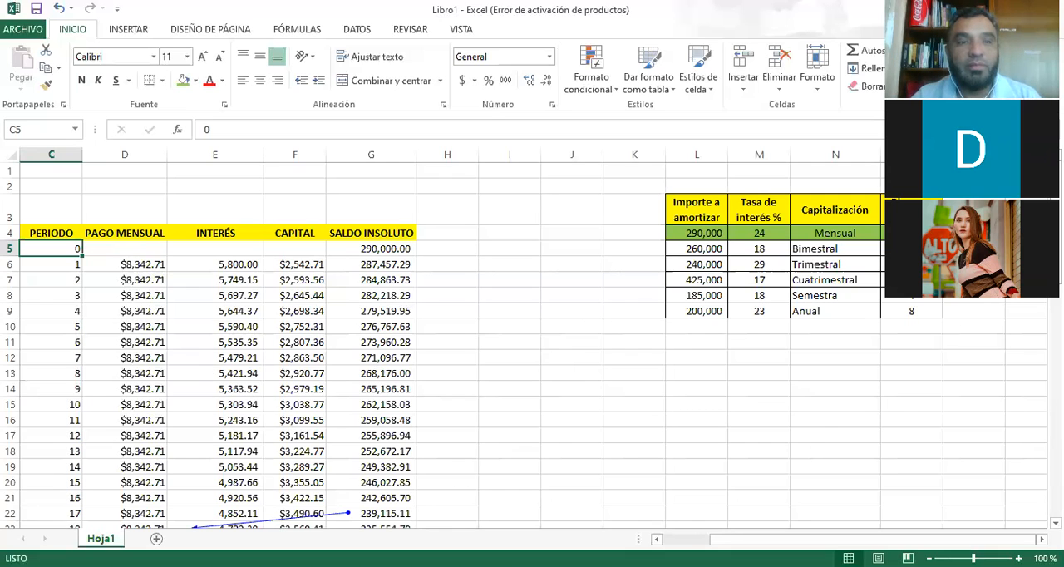
key(Return)
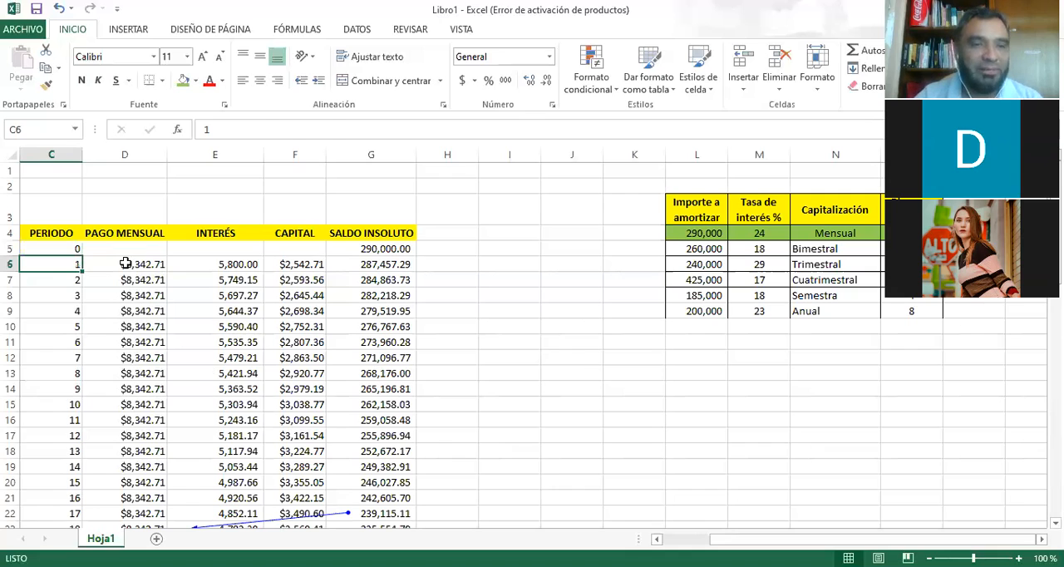
click(124, 263)
click(299, 264)
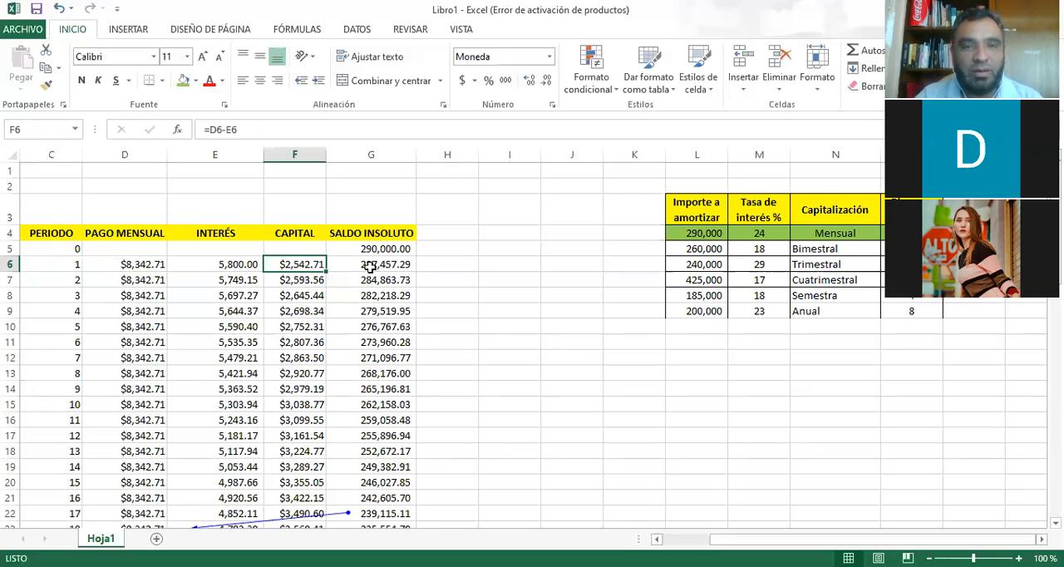
click(351, 248)
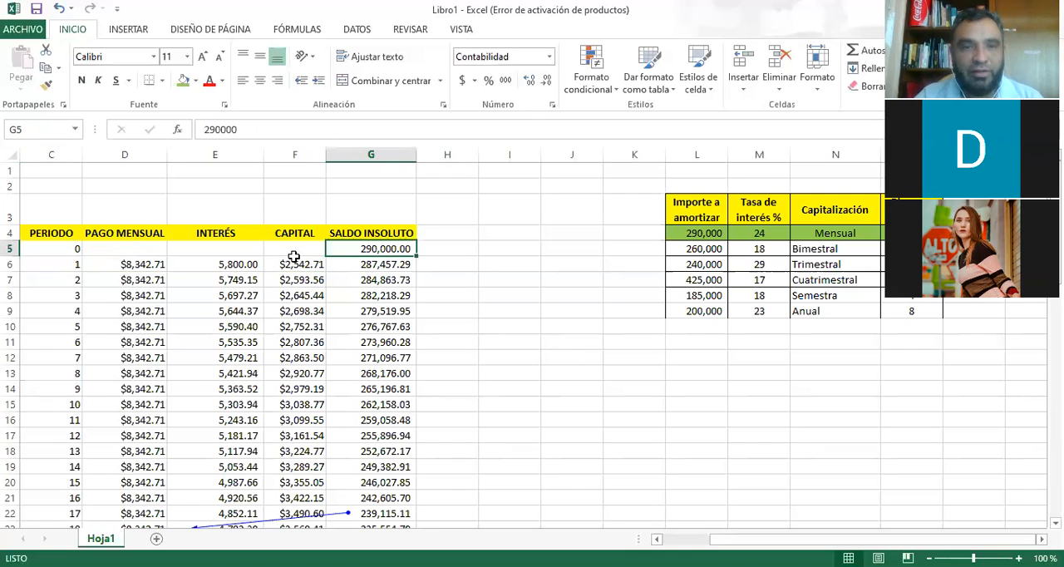
click(294, 260)
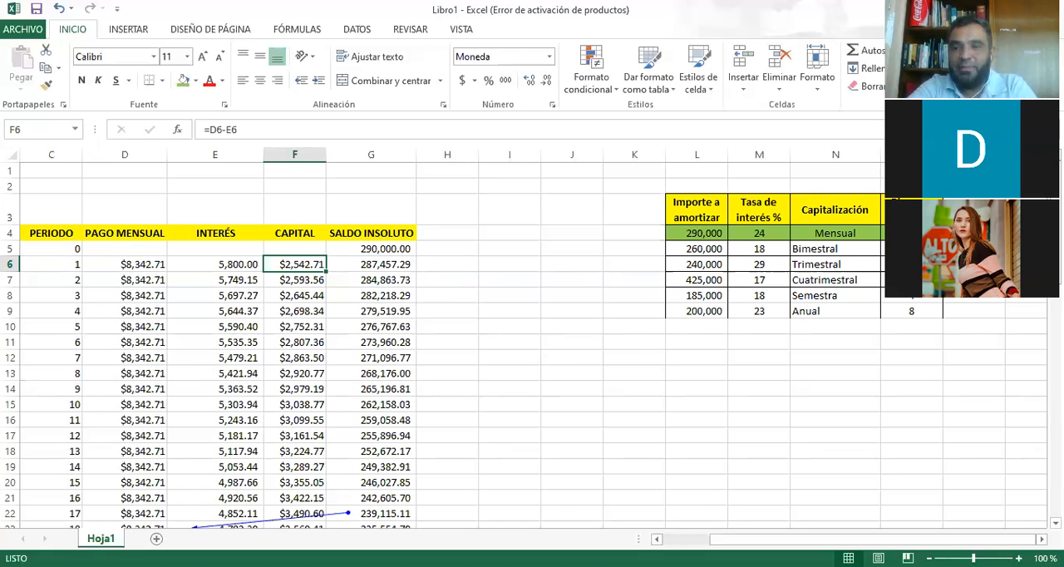
scroll(524, 345, down, 2)
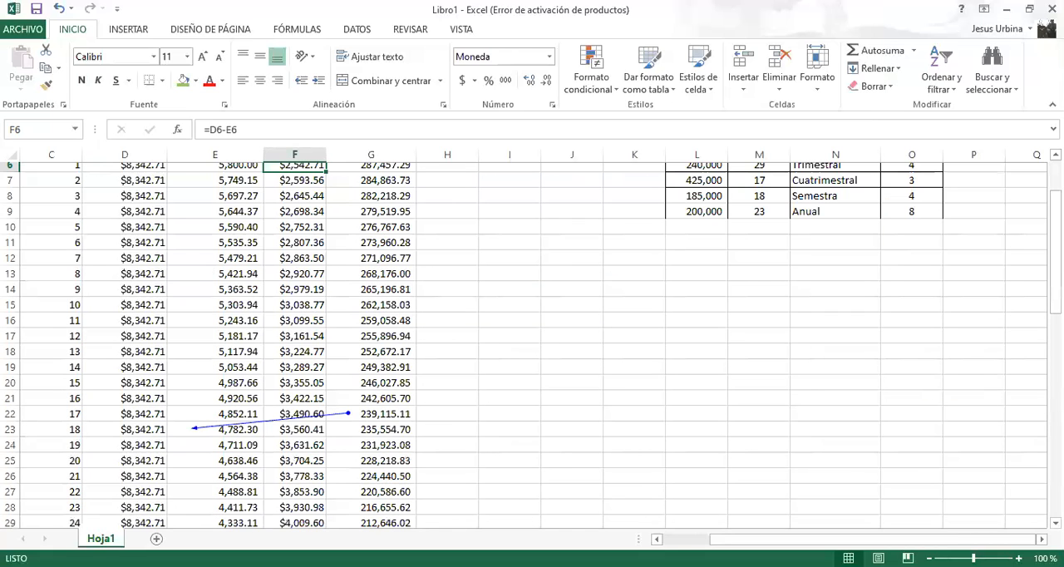
scroll(853, 308, down, 1)
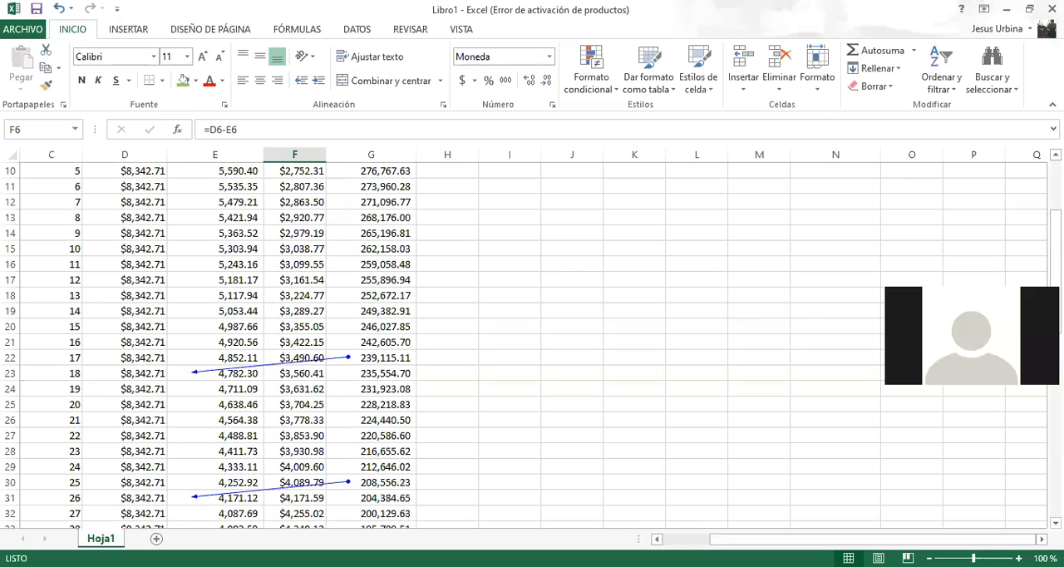
scroll(853, 308, up, 3)
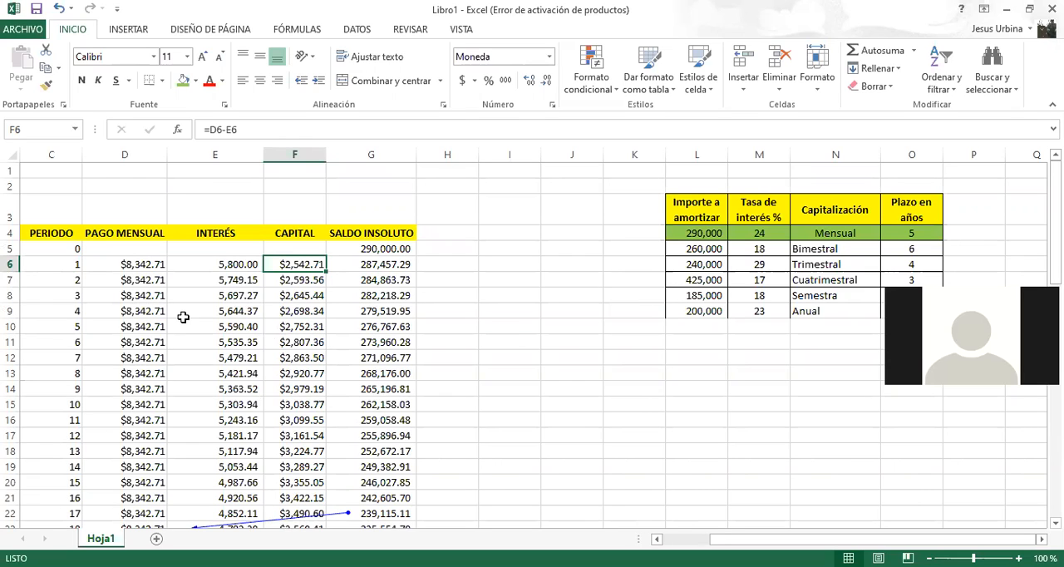
Examine the PAGO formula in D6 and the interest, capital and balance formulas across period 1.
click(119, 265)
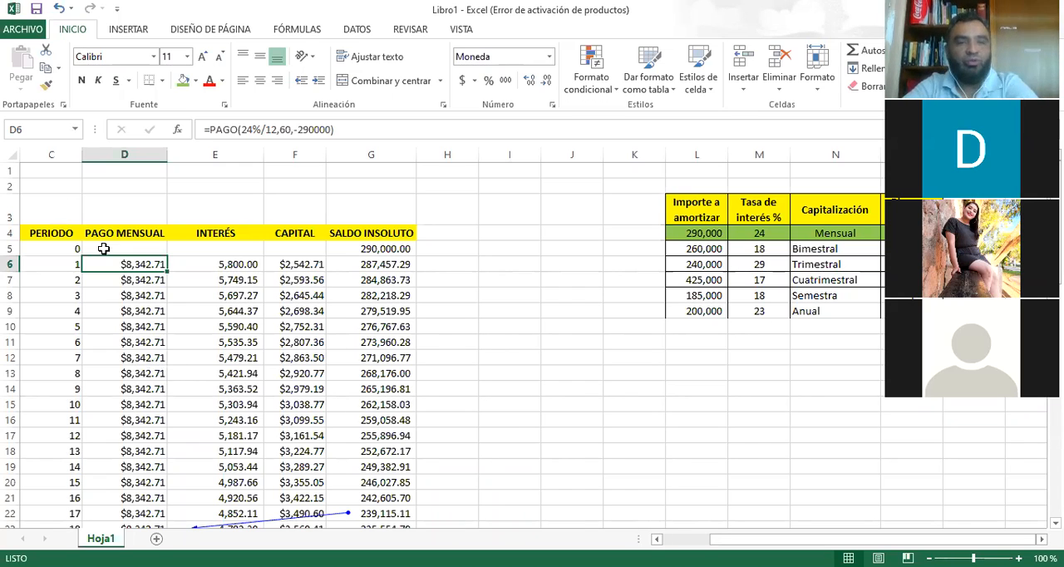
key(F2)
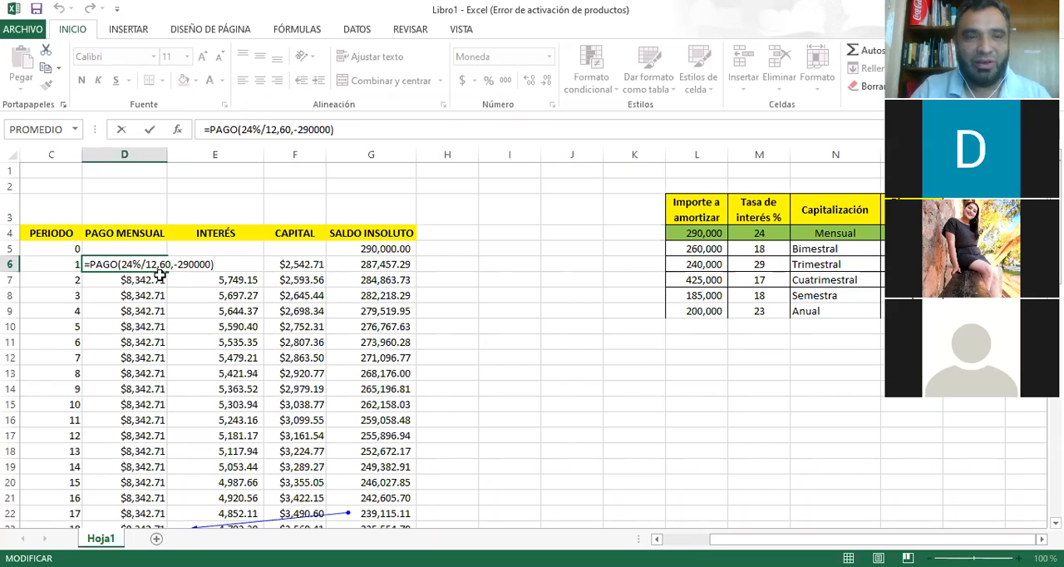
key(Escape)
key(Right)
key(Right)
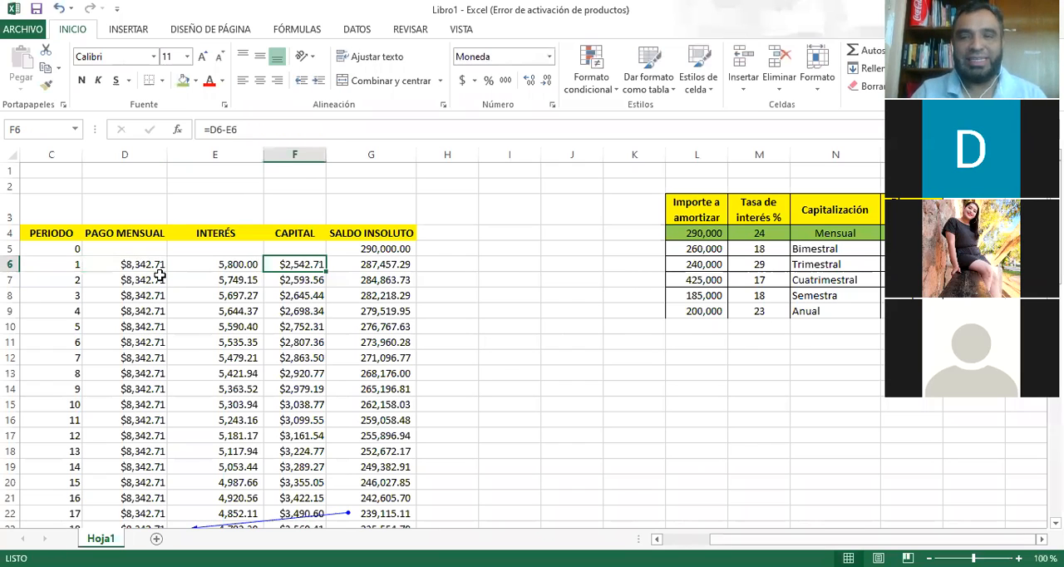
key(Right)
key(Left)
key(Left)
key(Left)
key(Right)
key(Right)
key(Right)
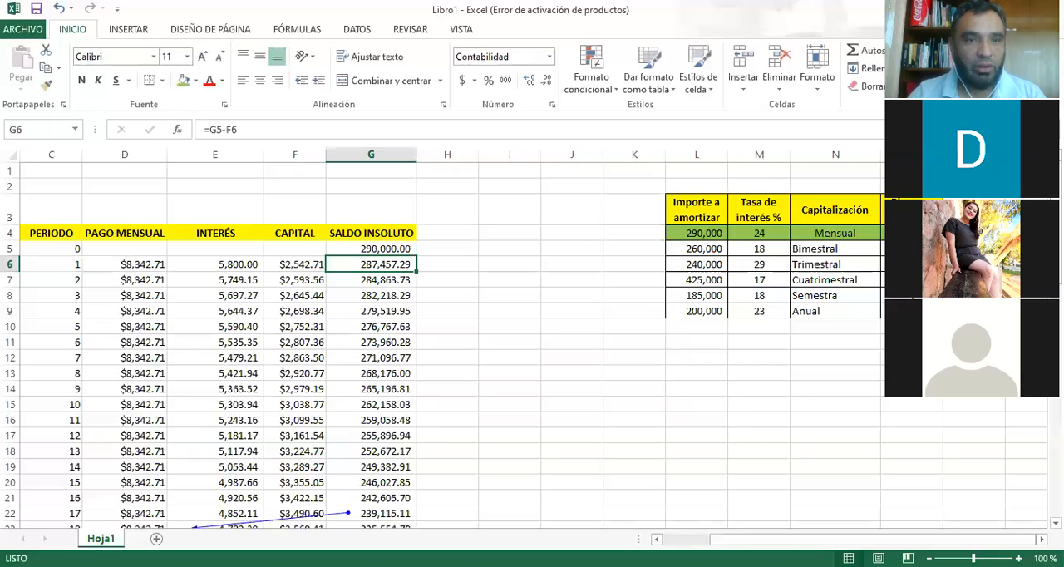
Inspect the rate, term and loan arguments of the monthly payment formula in D6 again.
click(125, 265)
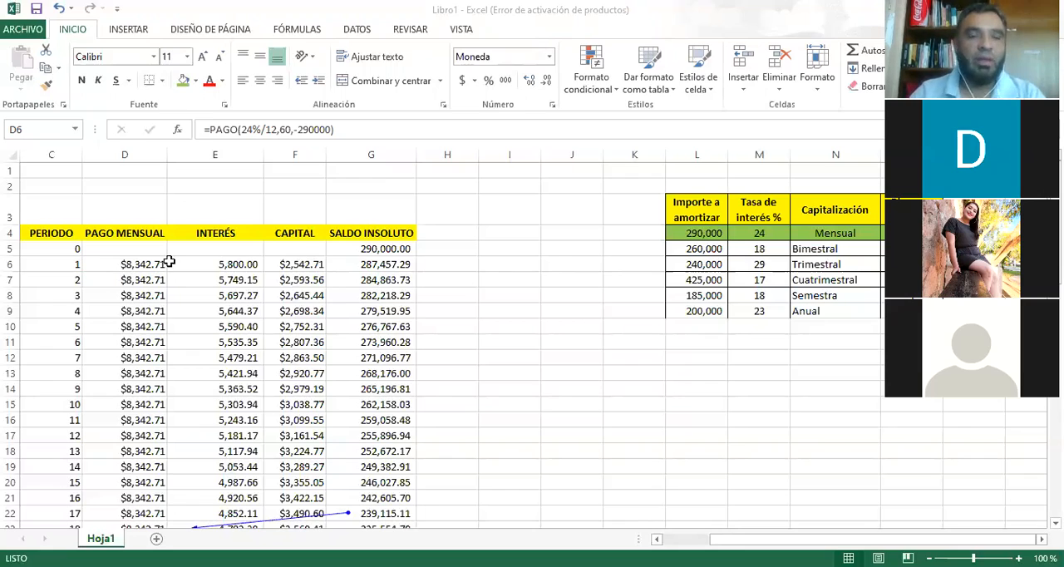
click(324, 146)
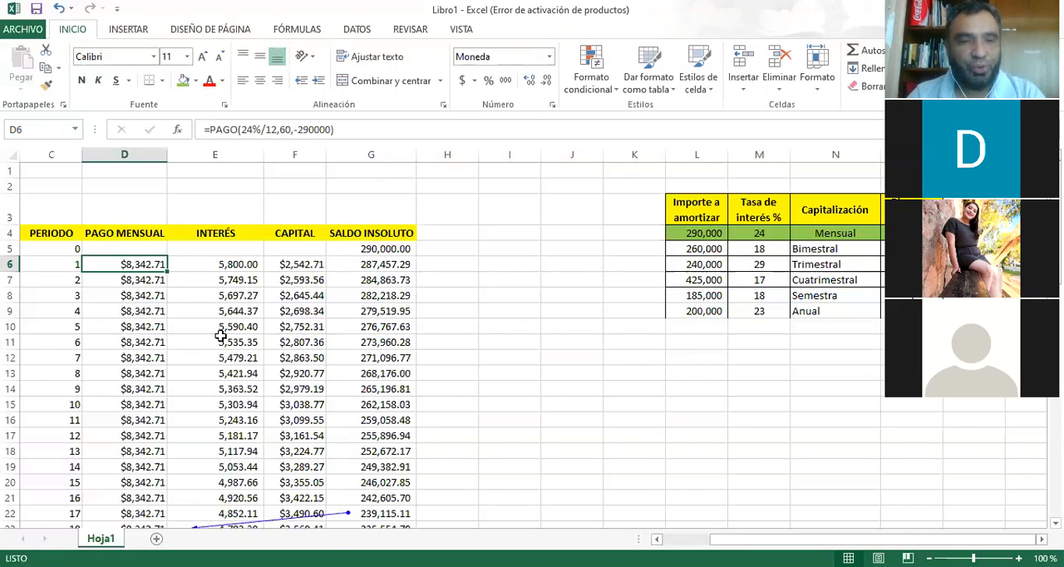
key(F2)
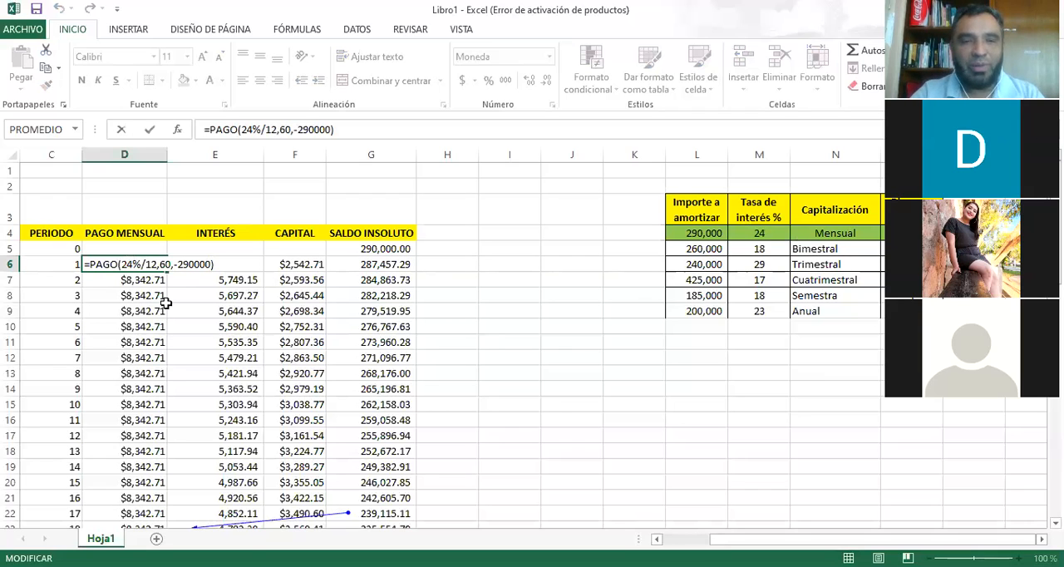
key(Return)
key(Up)
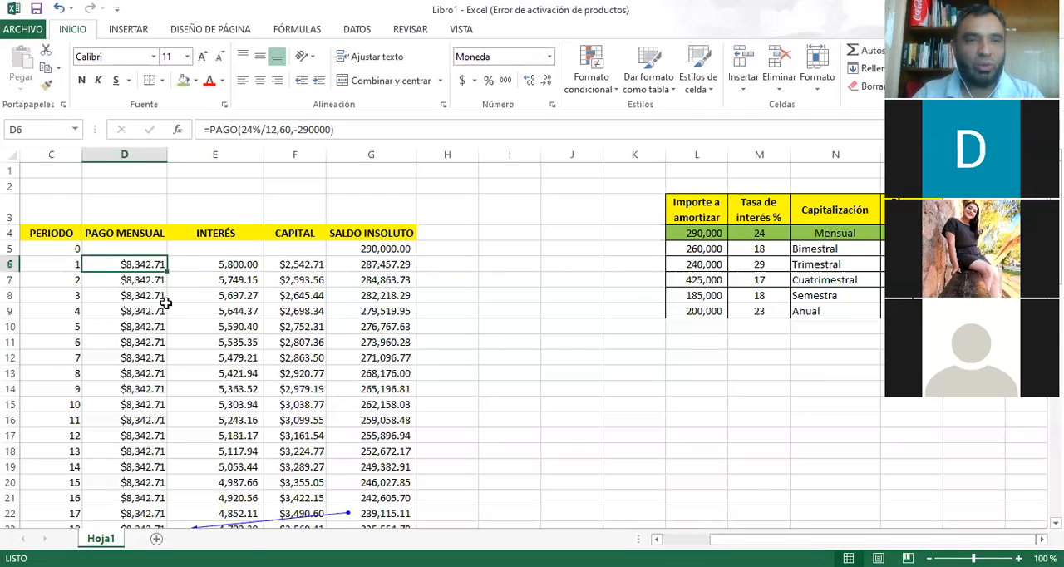
Replace the rate argument in D6 with the monthly rate, making the formula =PAGO(2%,60,-290000).
click(274, 130)
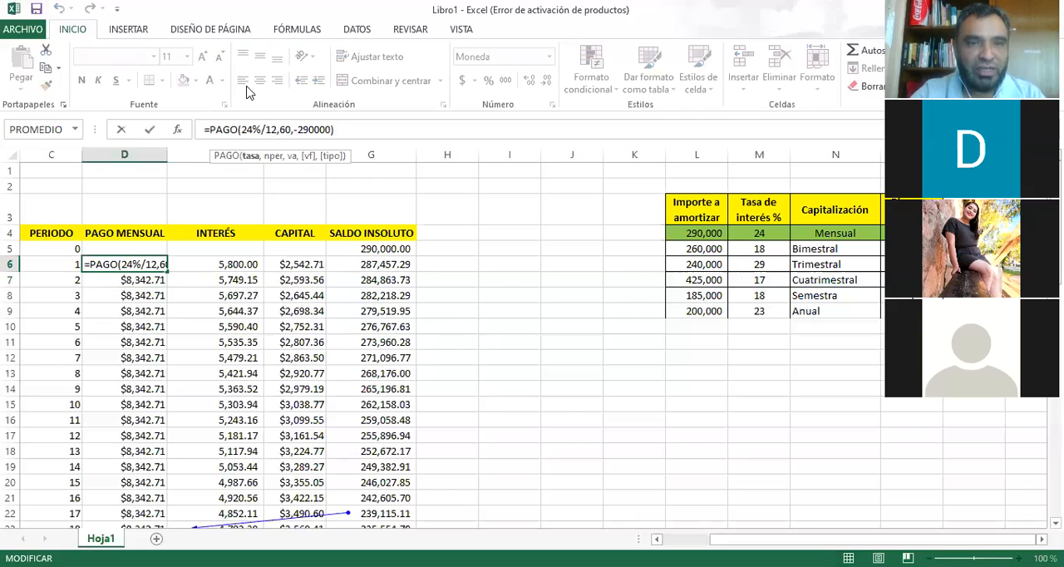
key(BackSpace)
key(BackSpace)
key(BackSpace)
key(BackSpace)
key(BackSpace)
text(%)
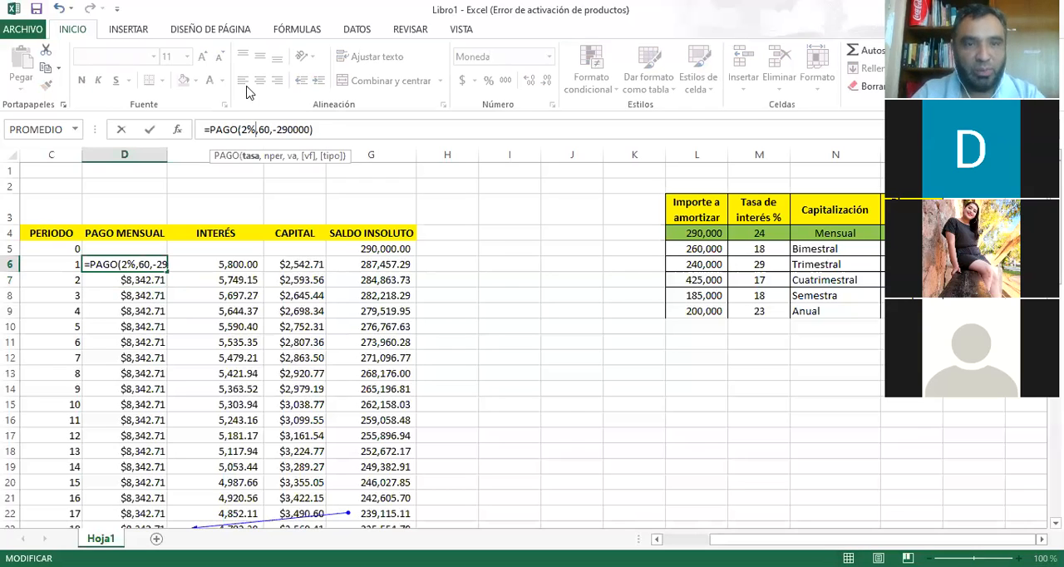
key(Return)
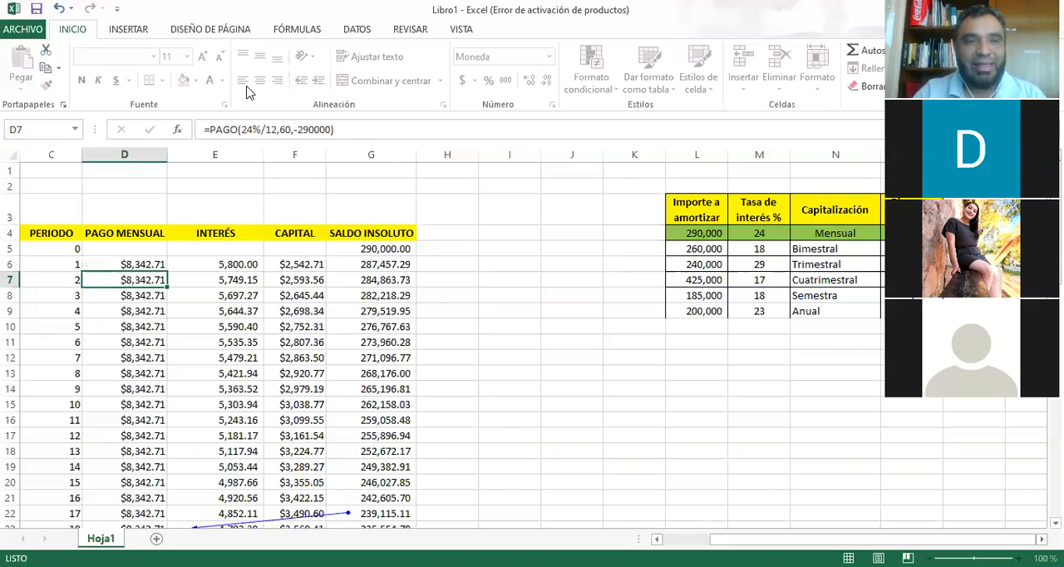
key(Up)
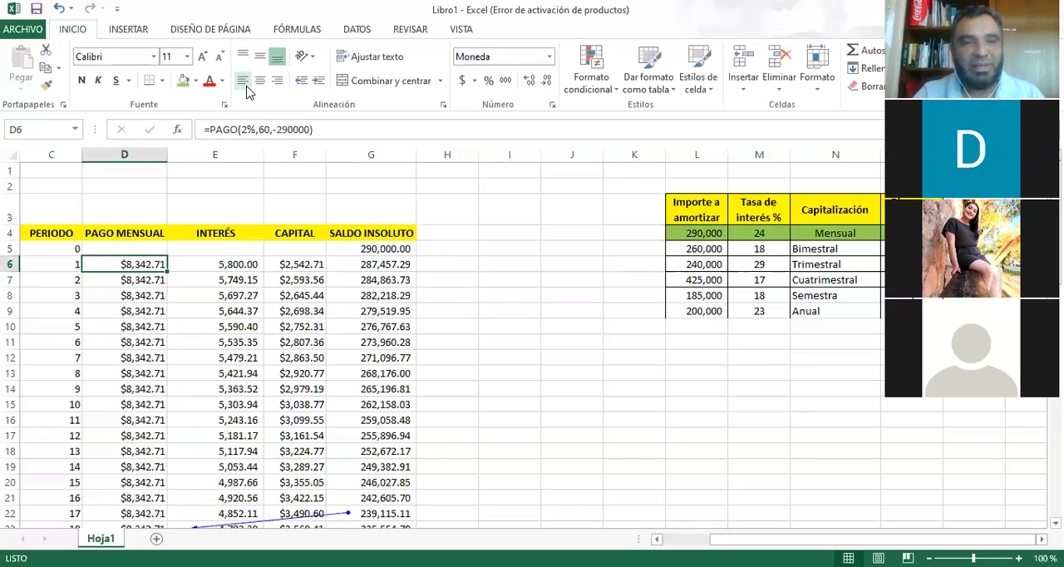
key(Down)
key(Up)
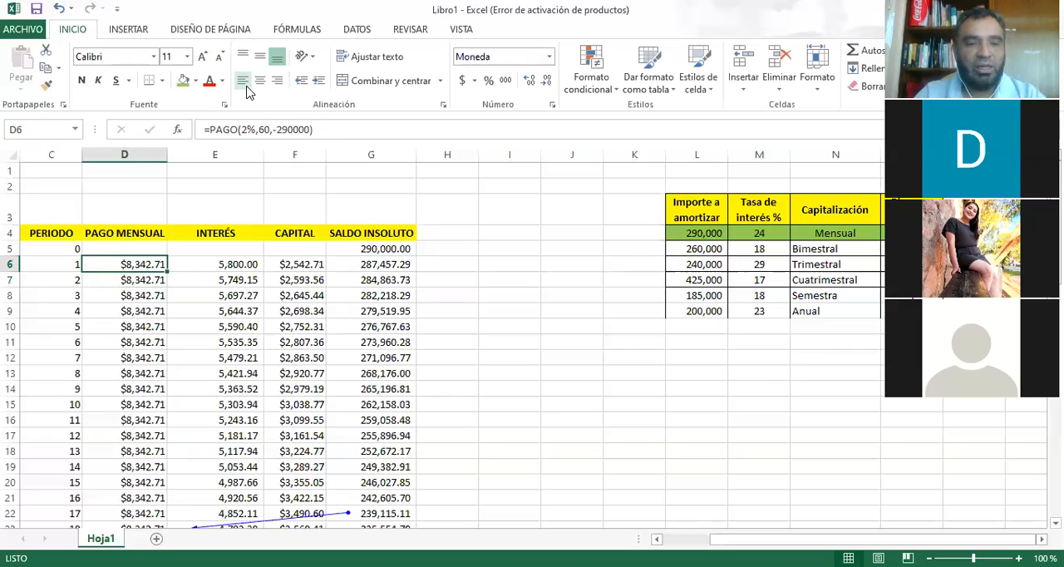
Review the edited payment formula in D6 and the other cells along the period 1 row.
key(F2)
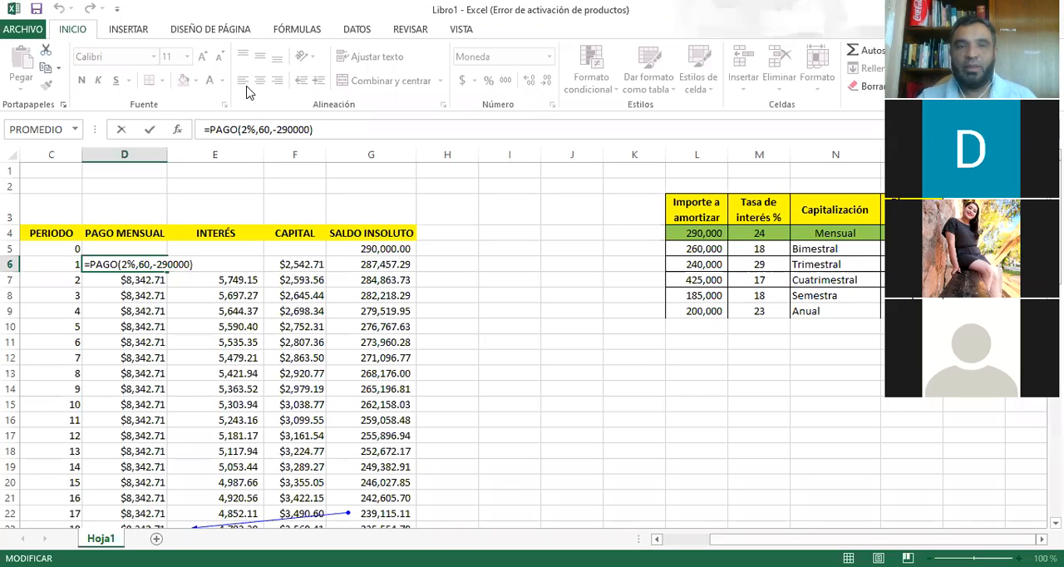
key(ctrl+Return)
key(Right)
key(Right)
key(Right)
key(Right)
key(Right)
key(Right)
key(Right)
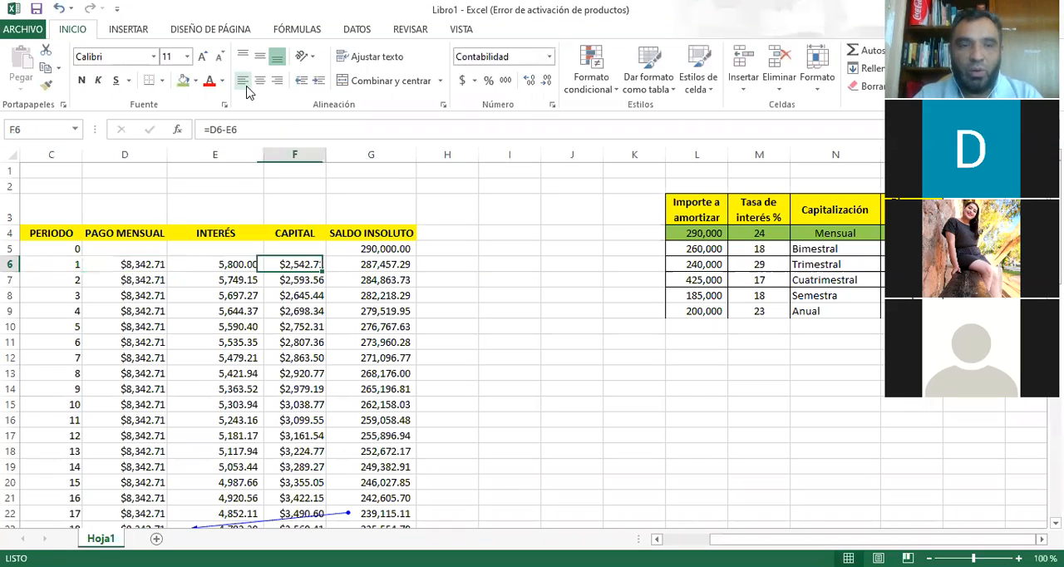
key(Right)
key(Right)
key(Right)
key(Right)
key(Right)
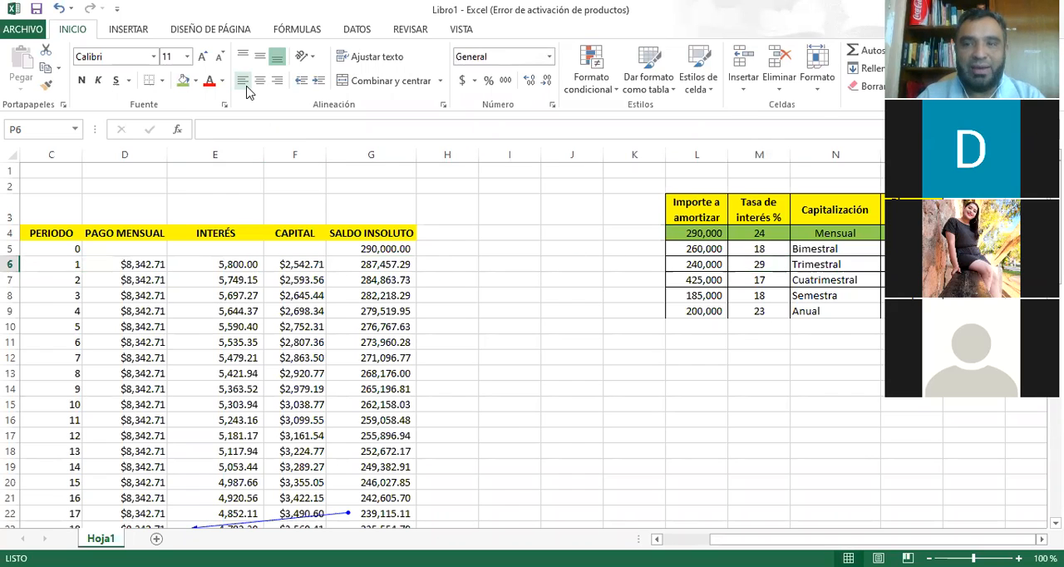
Look over the remaining loans in the table of amounts, interest rates and capitalization, including the Trimestral rate in M6.
click(714, 369)
key(Up)
key(Up)
key(Up)
key(Up)
key(Up)
key(Up)
key(Up)
key(Right)
key(Right)
key(Right)
key(Right)
key(Right)
key(Right)
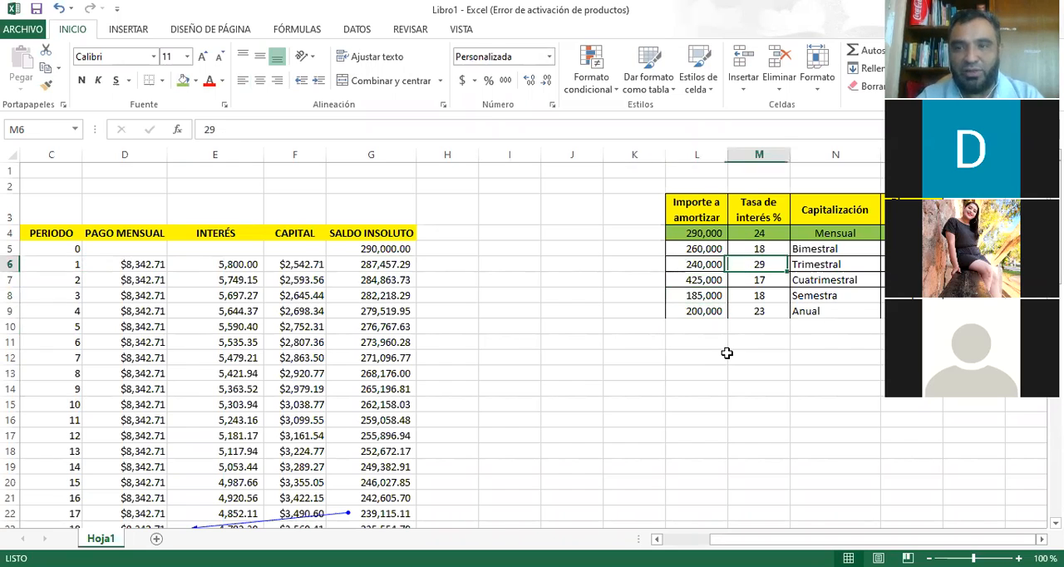
Examine the amount, rate, capitalization and term of the Trimestral loan in row 6 of the loan table.
key(Left)
key(Left)
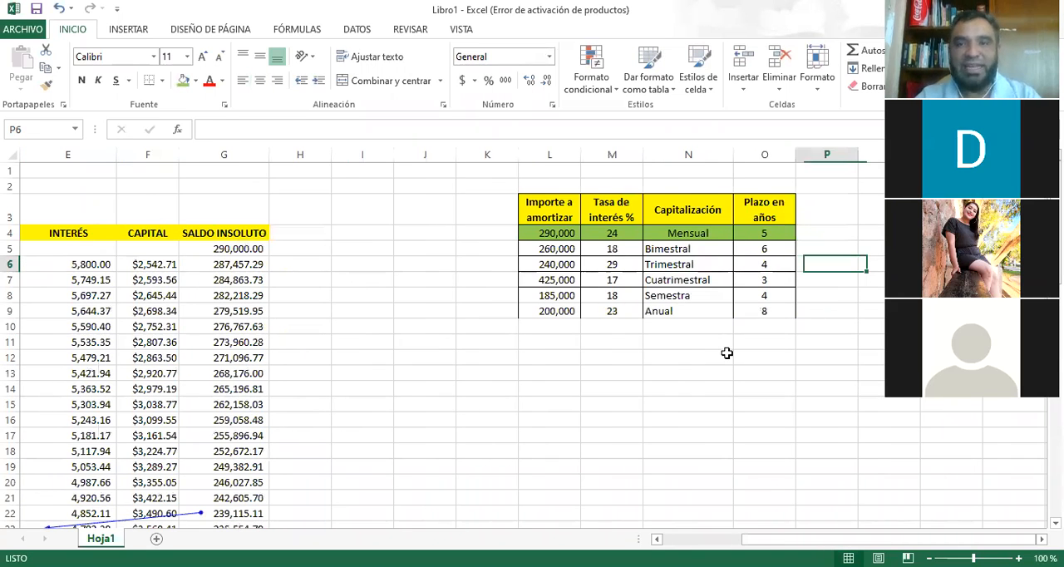
key(Left)
key(Left)
key(Left)
key(Left)
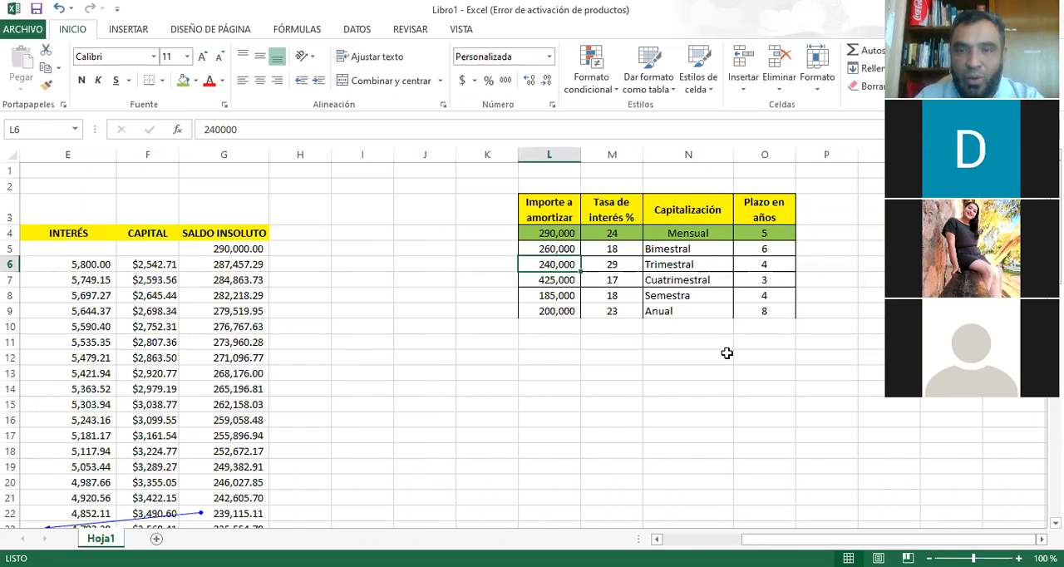
key(Right)
key(Left)
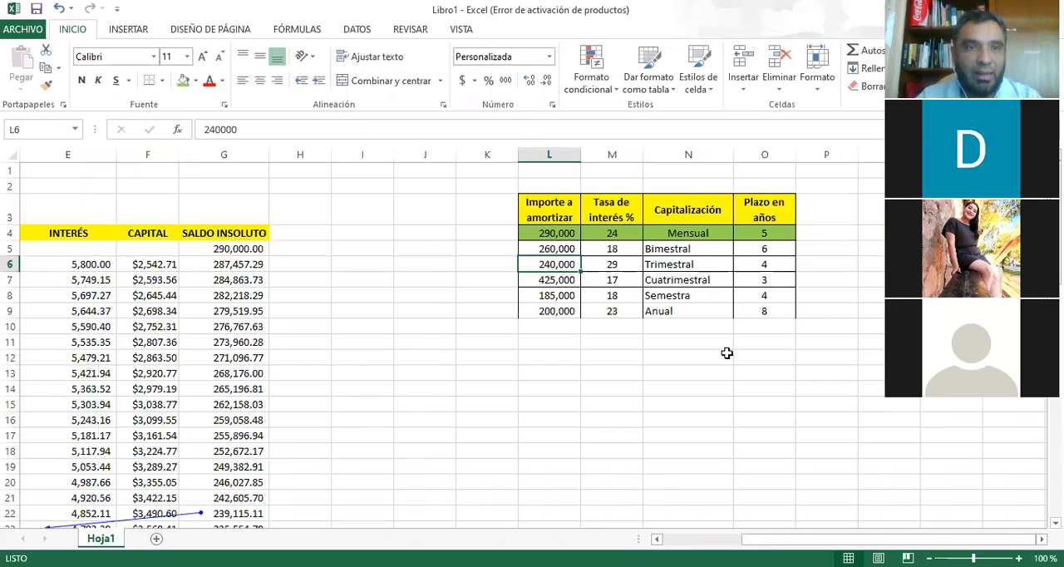
Remove the green fill from the Mensual loan row, L4:O4, in the loan table.
drag(550, 234, 764, 233)
click(196, 81)
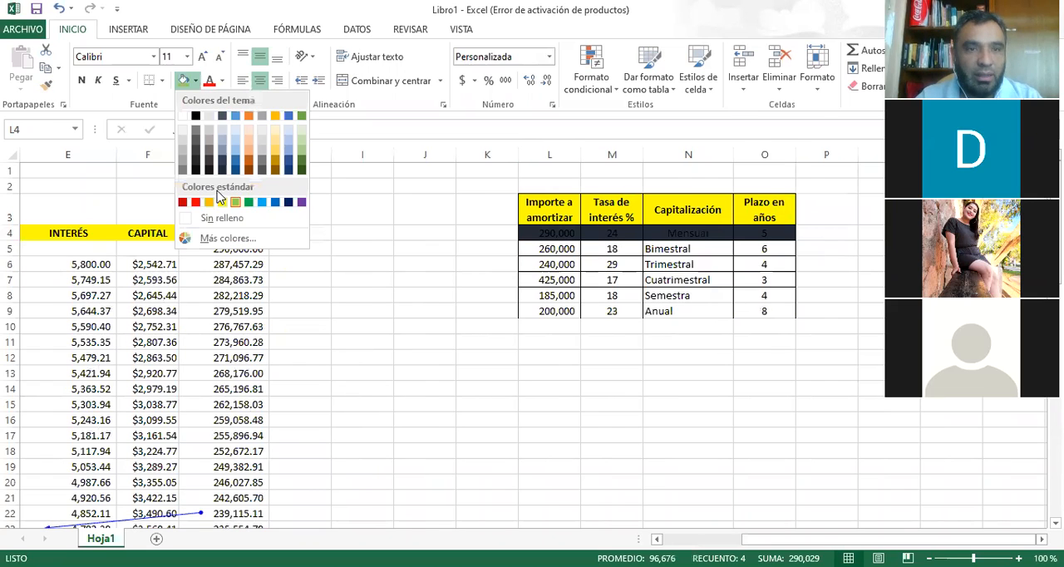
click(545, 268)
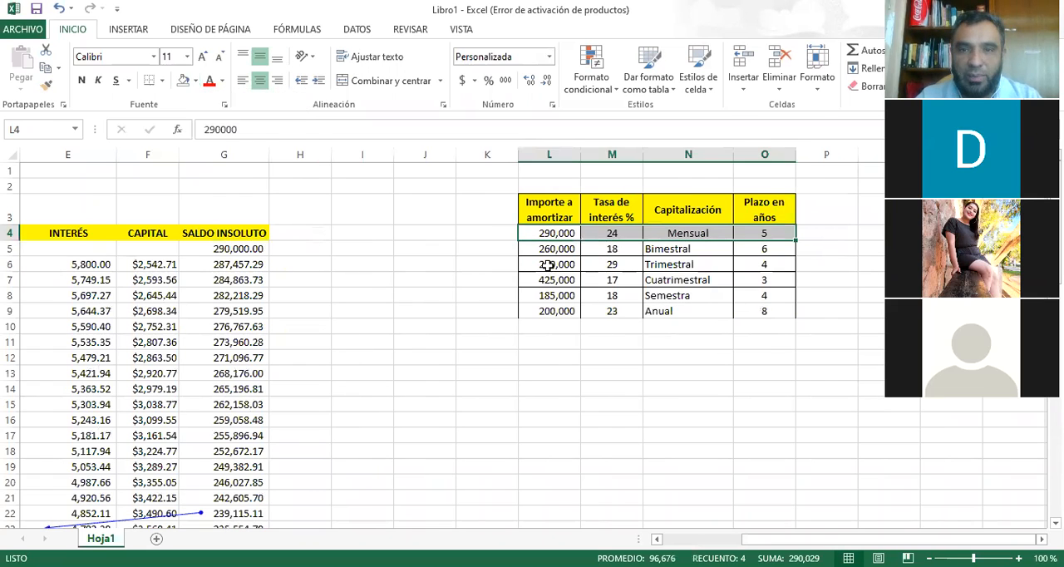
Fill the Trimestral loan row, L6:O6, with the standard light green color.
click(555, 266)
drag(560, 267, 764, 265)
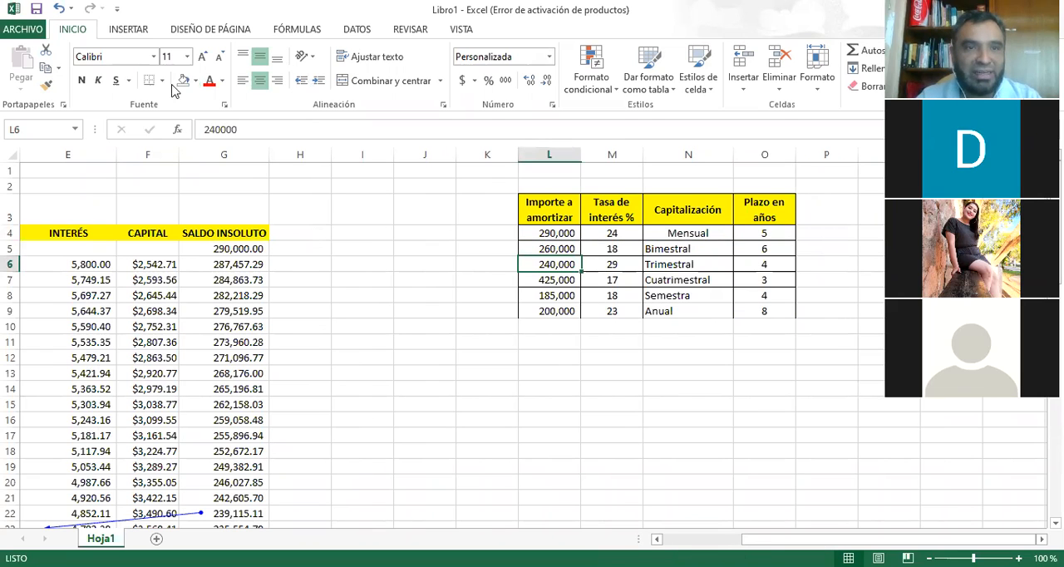
click(197, 84)
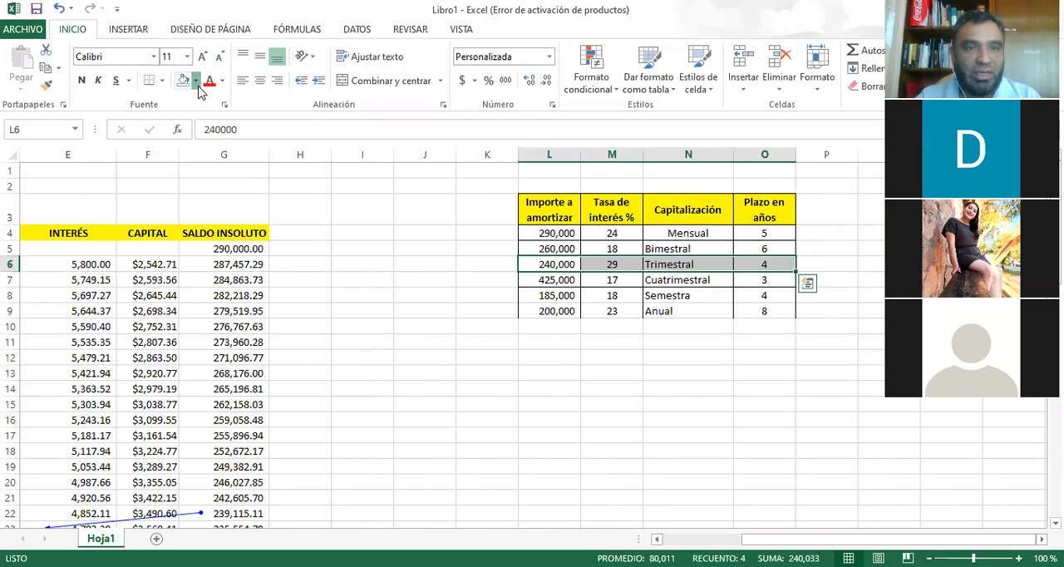
click(235, 203)
click(296, 308)
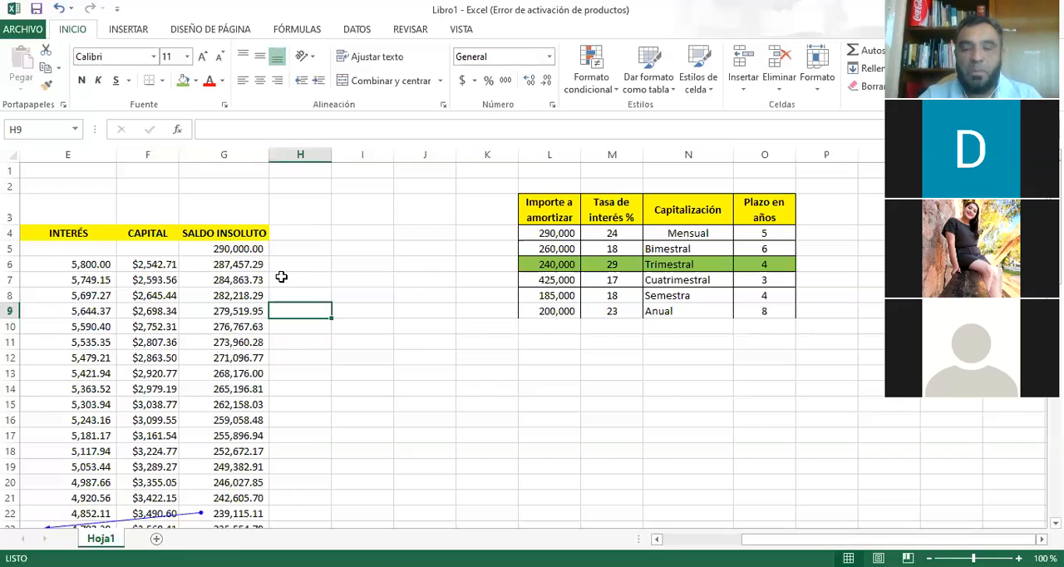
Set the period 0 outstanding balance in G5 to 240000.
key(Left)
key(Up)
key(Right)
key(Right)
key(Right)
key(Up)
key(Up)
key(Right)
key(Left)
key(Left)
key(Left)
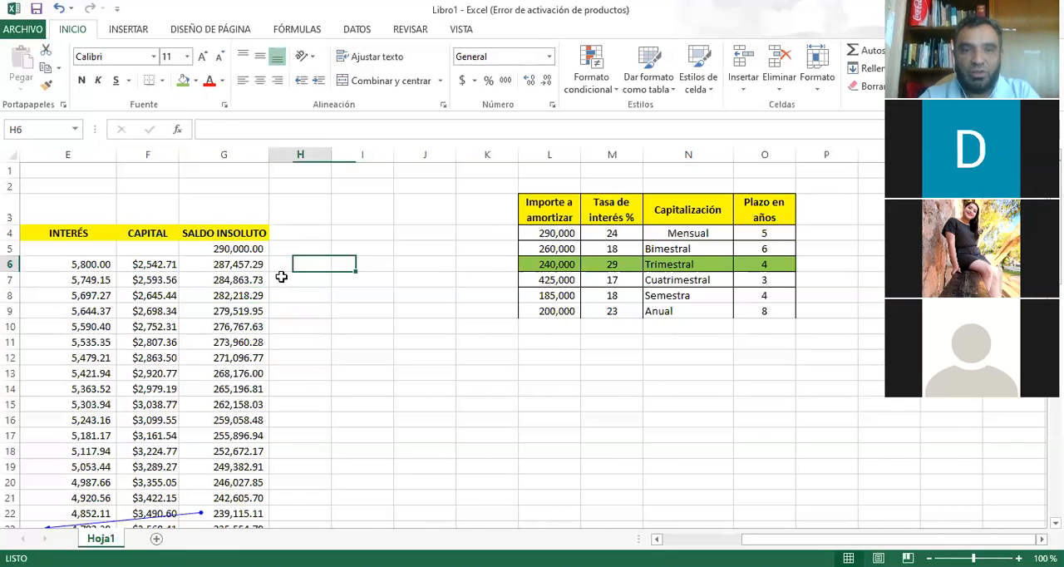
key(Left)
key(Up)
text(240000)
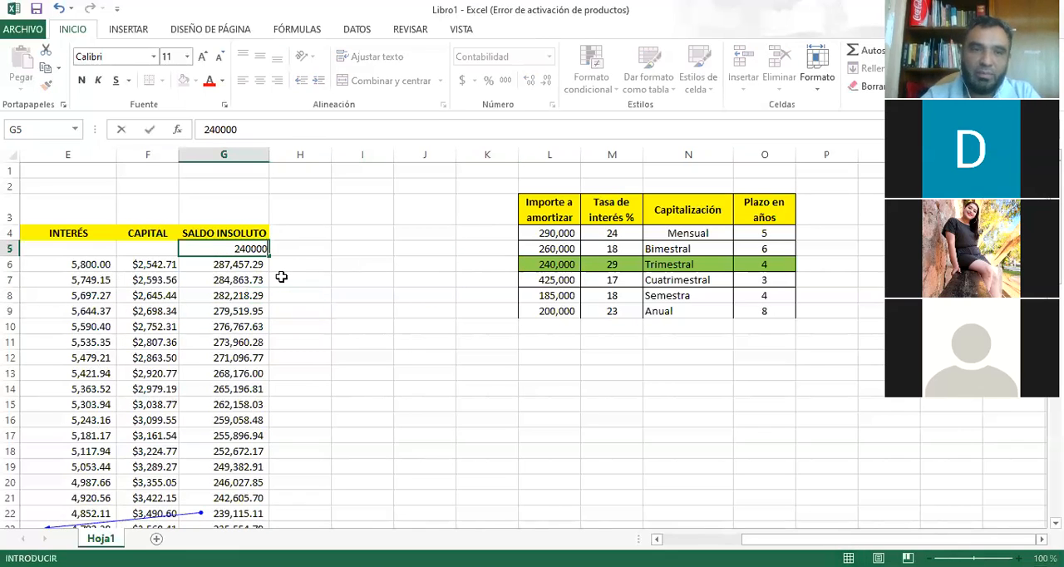
key(Return)
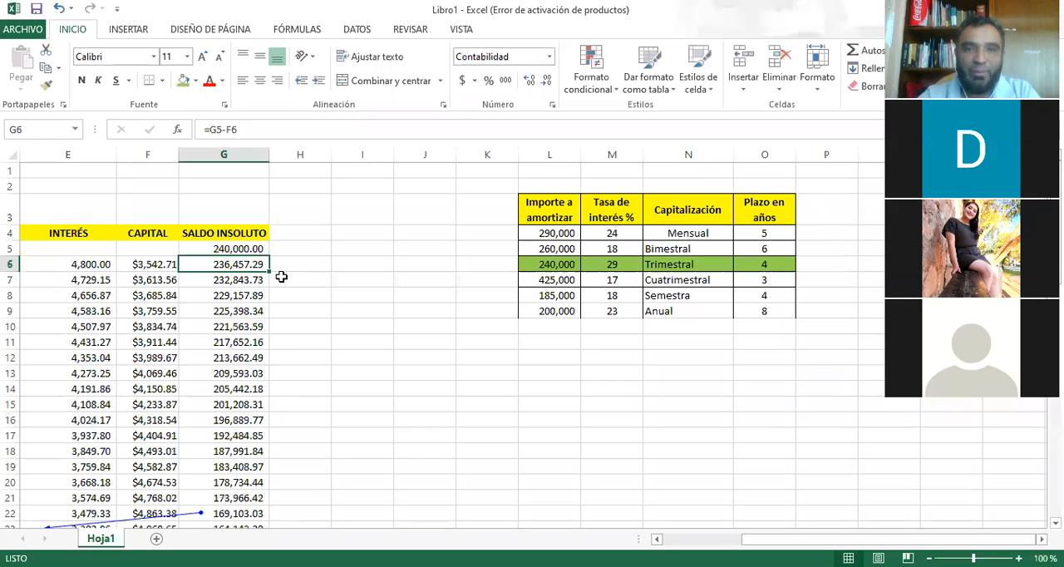
Review the period 0 and period 1 rows of the amortization table with the new loan amount.
key(Up)
key(Left)
key(Left)
key(Left)
key(Left)
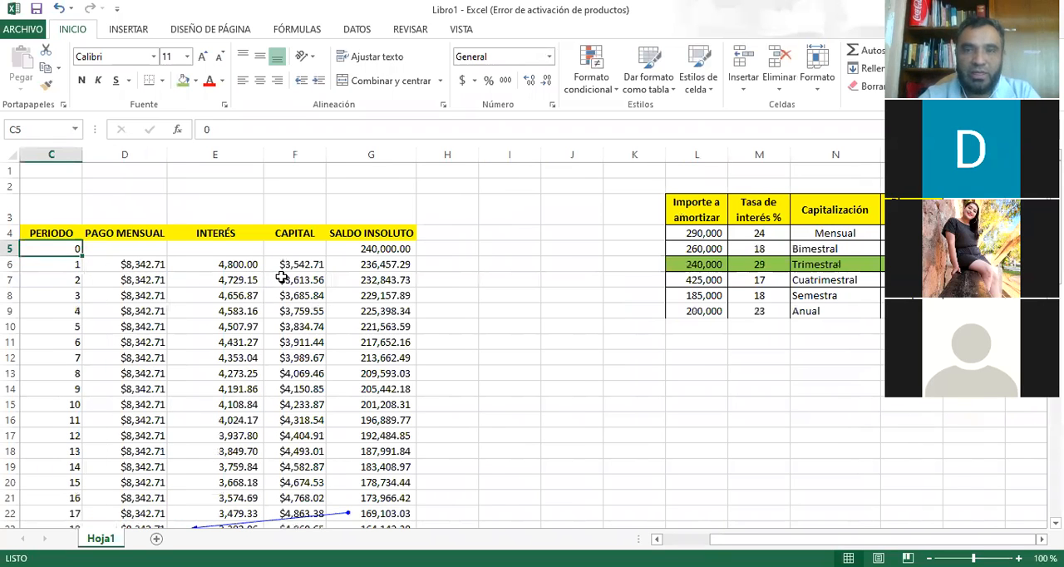
key(Down)
key(Right)
key(Right)
key(Right)
key(Right)
key(Right)
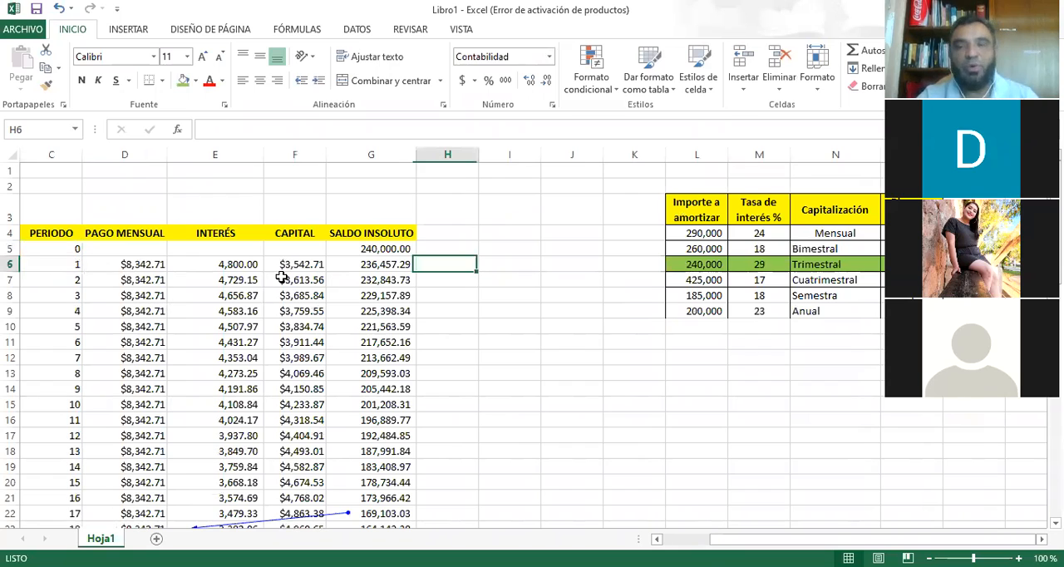
Check the Trimestral loan's interest rate, capitalization and term in M6:O6 against the period 1 row of the amortization table.
key(Right)
key(Right)
key(Right)
key(Right)
key(Right)
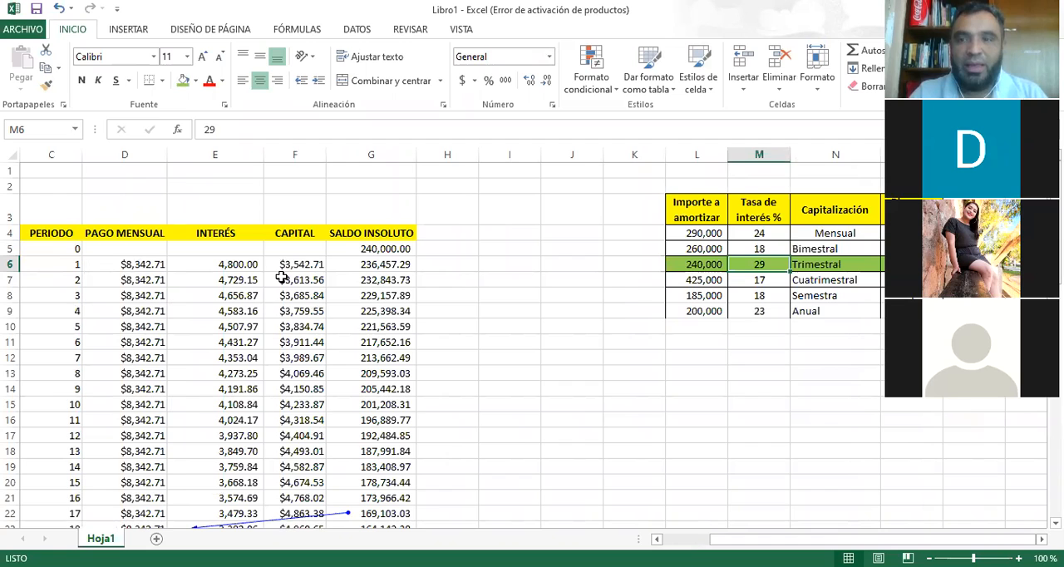
key(Right)
key(Right)
key(Right)
key(Right)
key(Right)
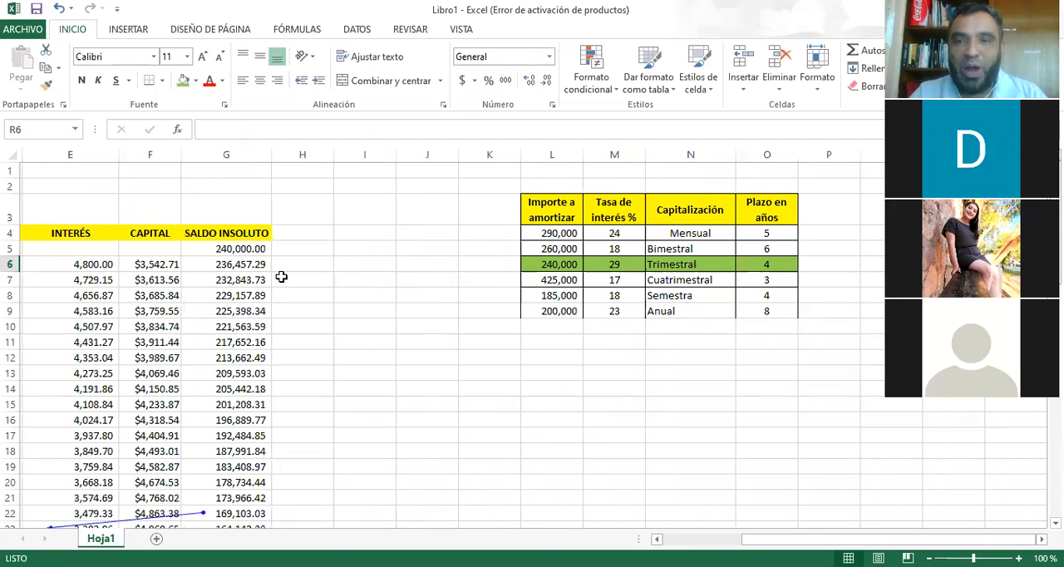
key(Left)
key(Left)
key(Left)
key(Left)
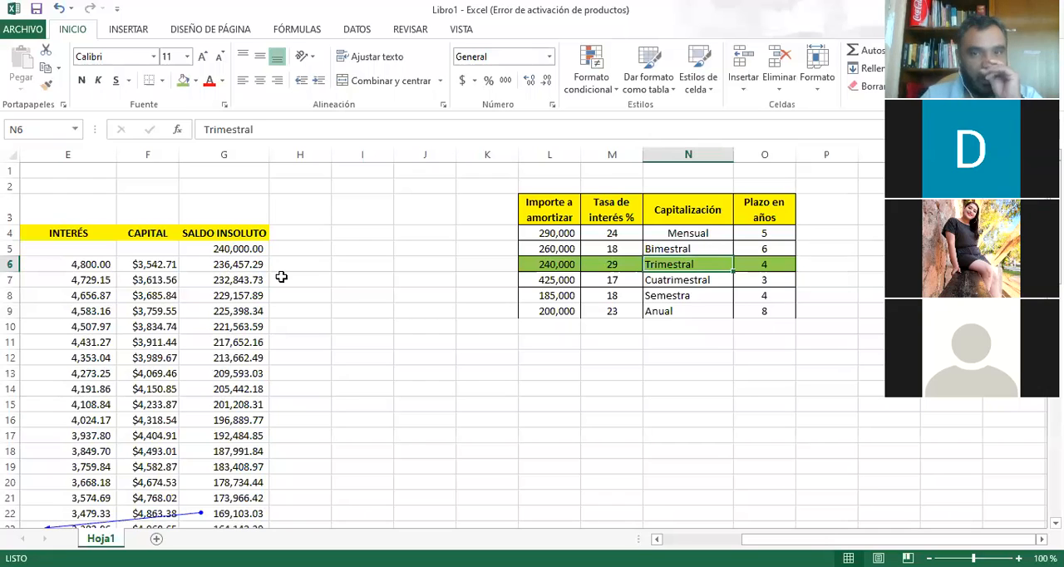
key(Left)
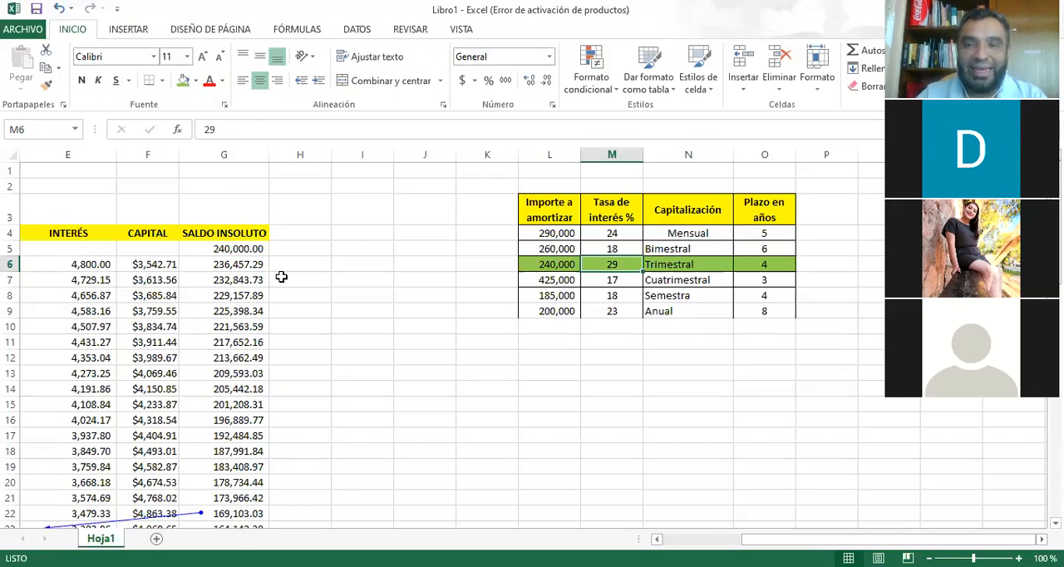
key(Left)
key(Left)
key(Left)
key(Left)
key(Left)
key(Left)
key(Left)
key(Left)
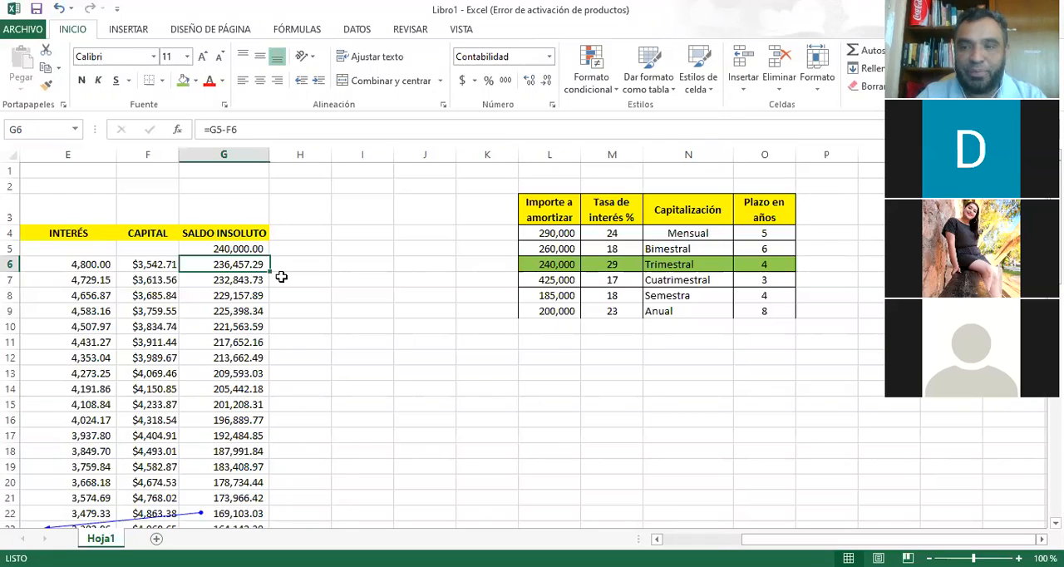
Clear the payment, interest, capital and balance cells from period 1 through the totals row, D6:G66.
key(Left)
key(Up)
key(Right)
key(Right)
key(Right)
key(Right)
key(Left)
key(Left)
key(Right)
drag(65, 266, 333, 397)
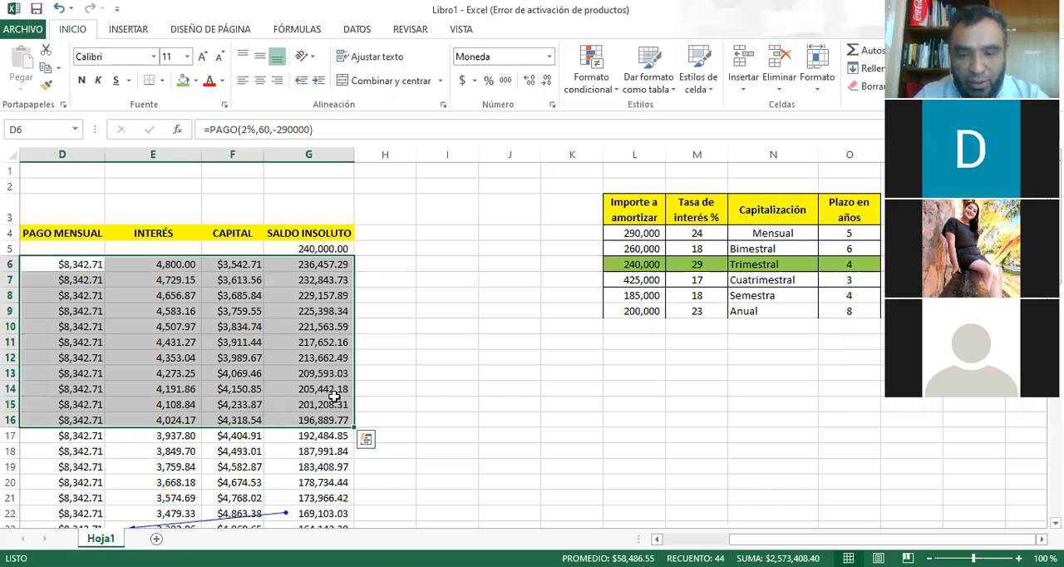
key(F8)
key(ctrl+Down)
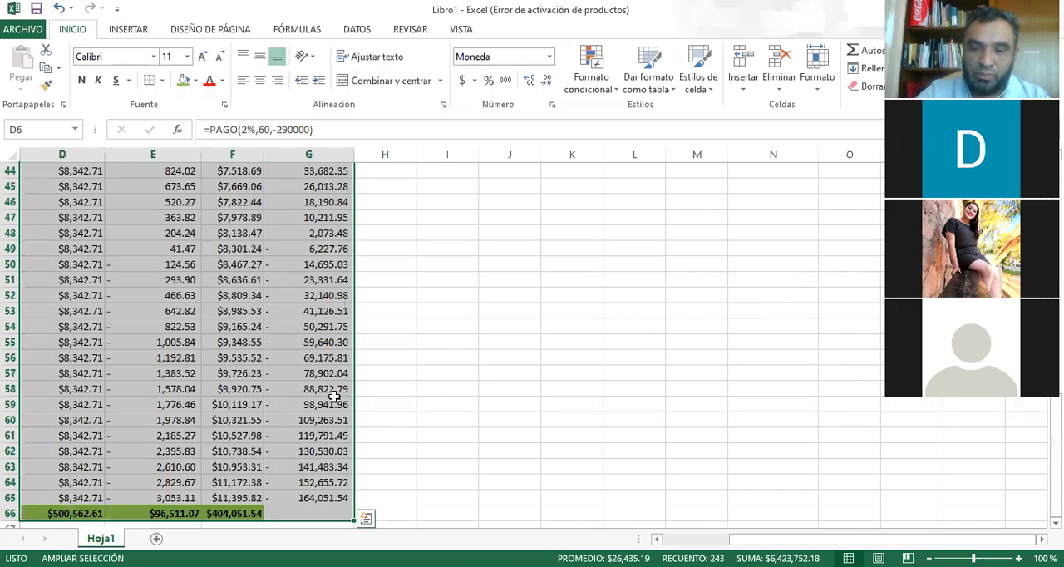
key(Delete)
key(Left)
key(Right)
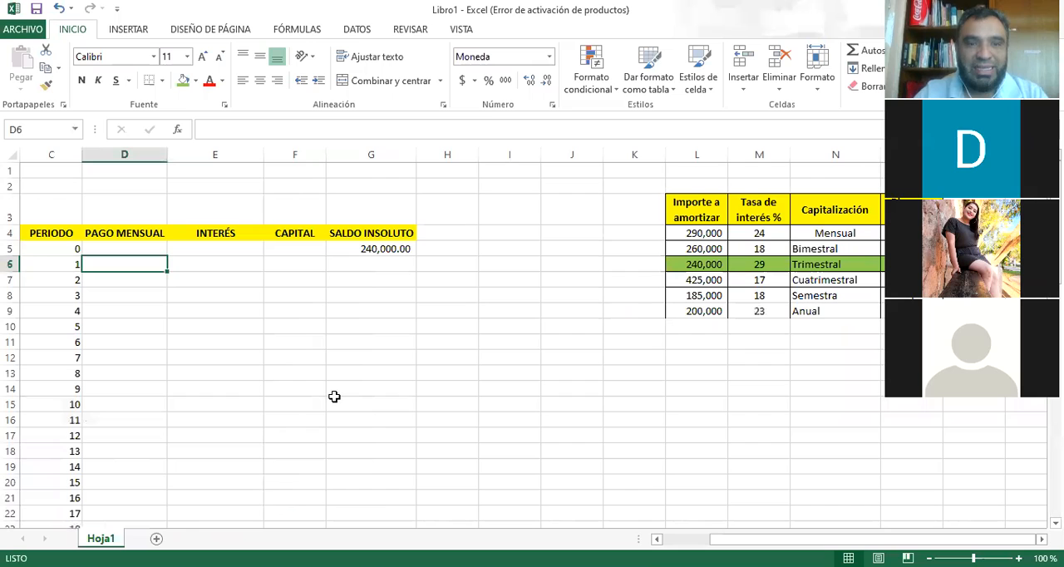
Look over the Trimestral loan row again, including its term in years in O6.
key(Right)
key(Right)
key(Right)
key(Right)
key(Up)
key(Right)
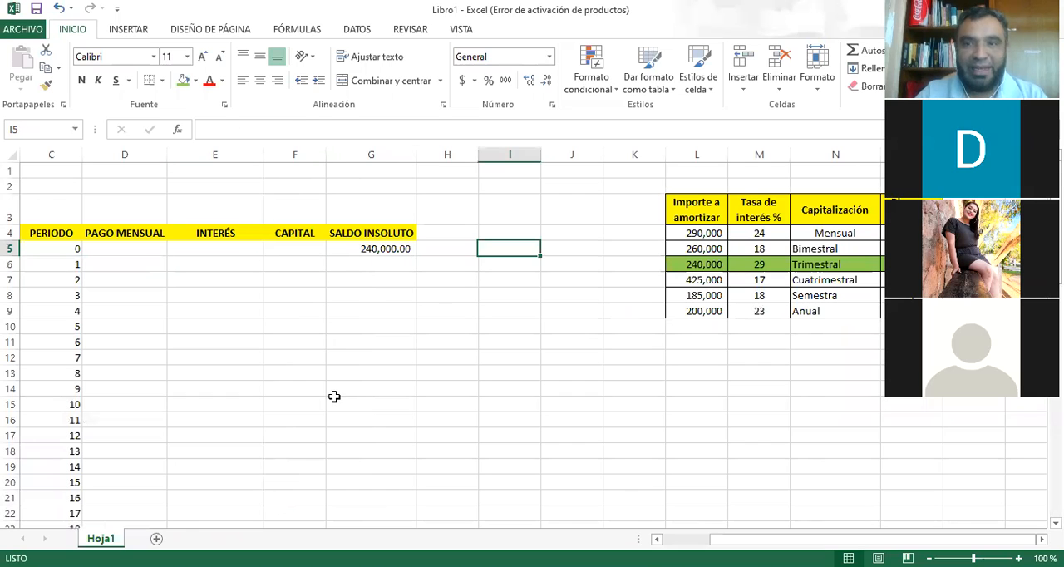
key(Right)
key(Right)
key(Down)
key(Right)
key(Right)
key(Right)
key(Right)
key(Right)
key(Right)
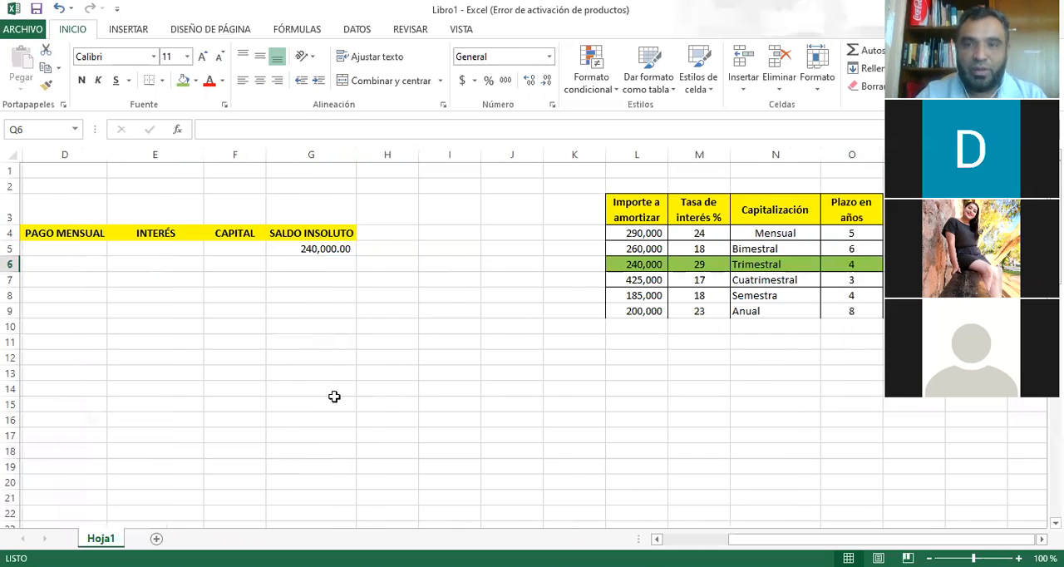
key(Left)
key(Left)
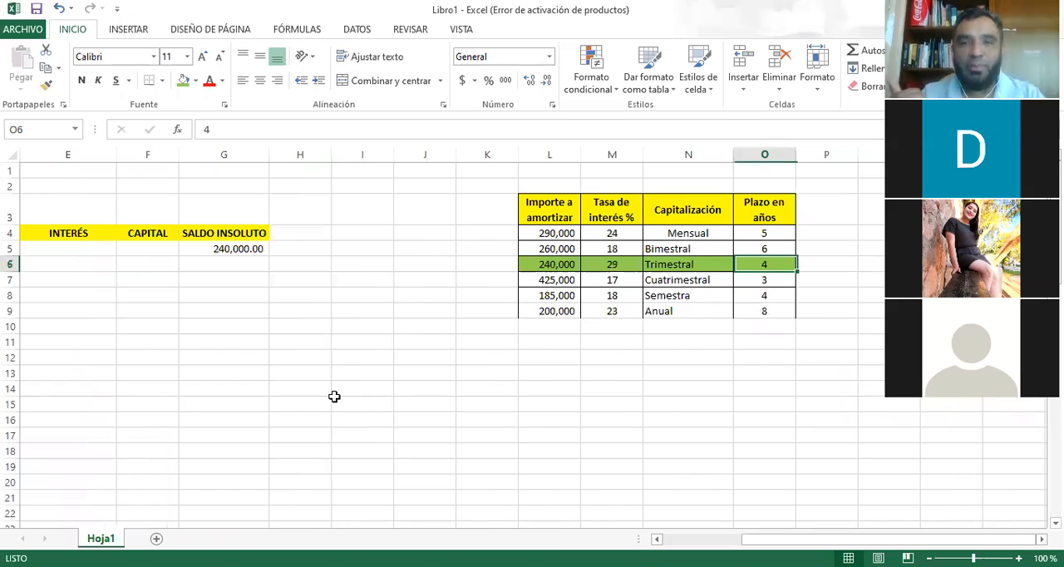
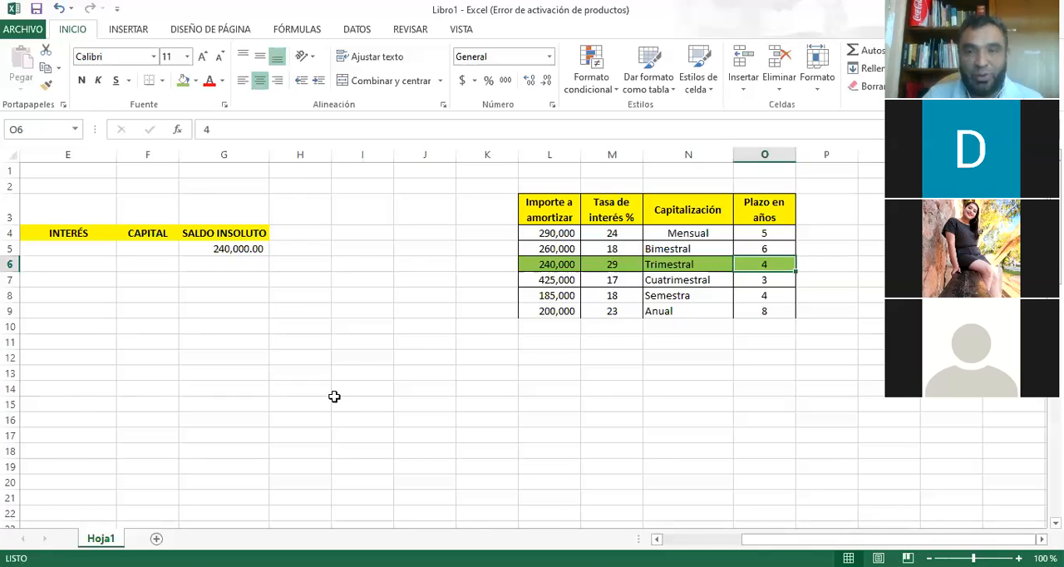
Clear the period numbers 17 through 60 from the PERIODO column, C22:C65.
key(Left)
key(Left)
key(Left)
key(Left)
key(Left)
key(Left)
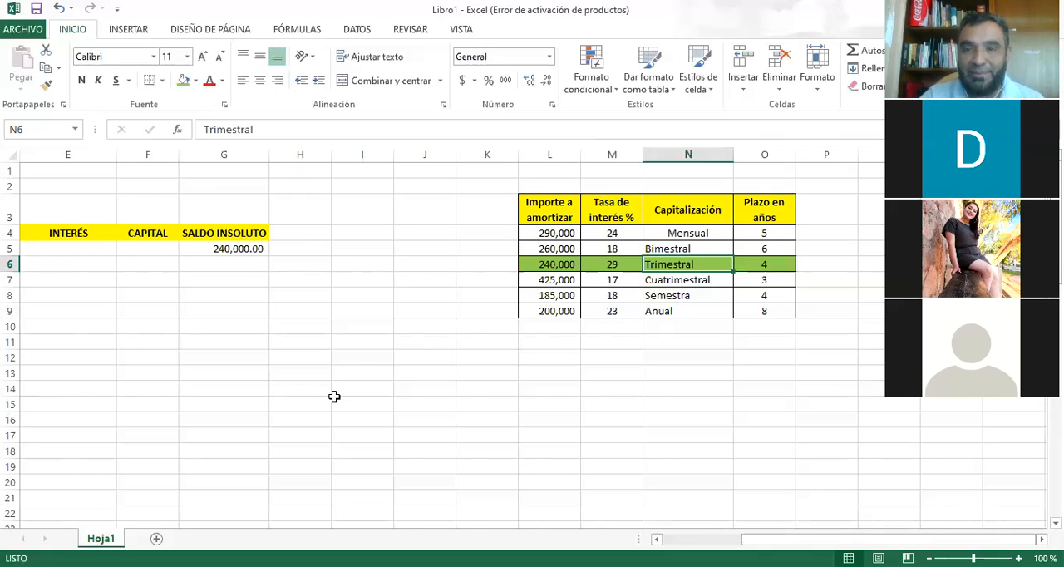
key(Left)
key(Left)
key(Left)
key(Left)
key(Left)
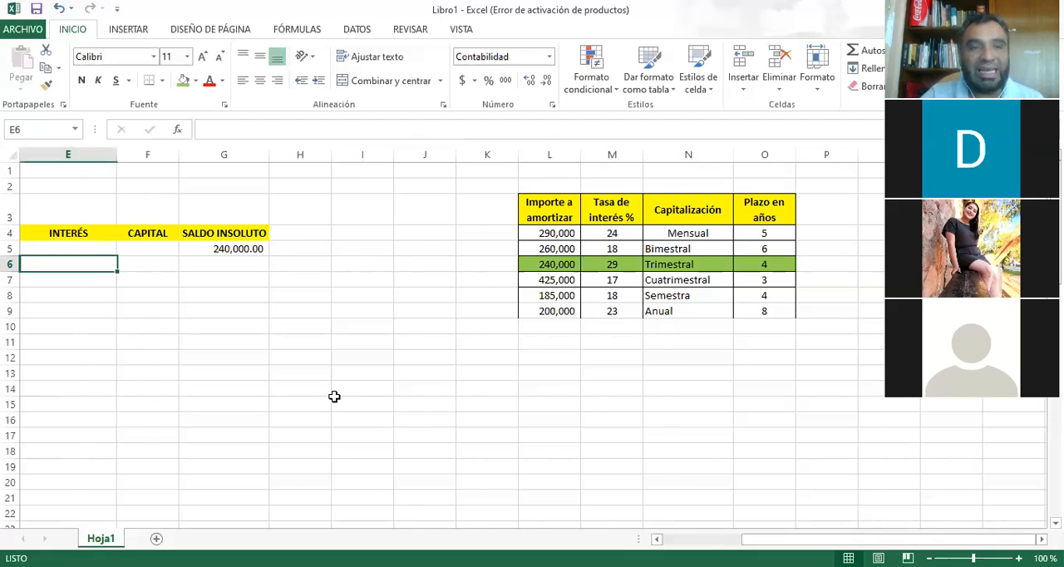
key(Right)
key(Down)
key(Down)
key(Down)
key(Down)
key(Down)
key(Down)
key(Down)
key(Down)
key(Down)
key(Down)
key(Down)
key(Down)
key(Down)
key(Down)
key(Down)
key(Down)
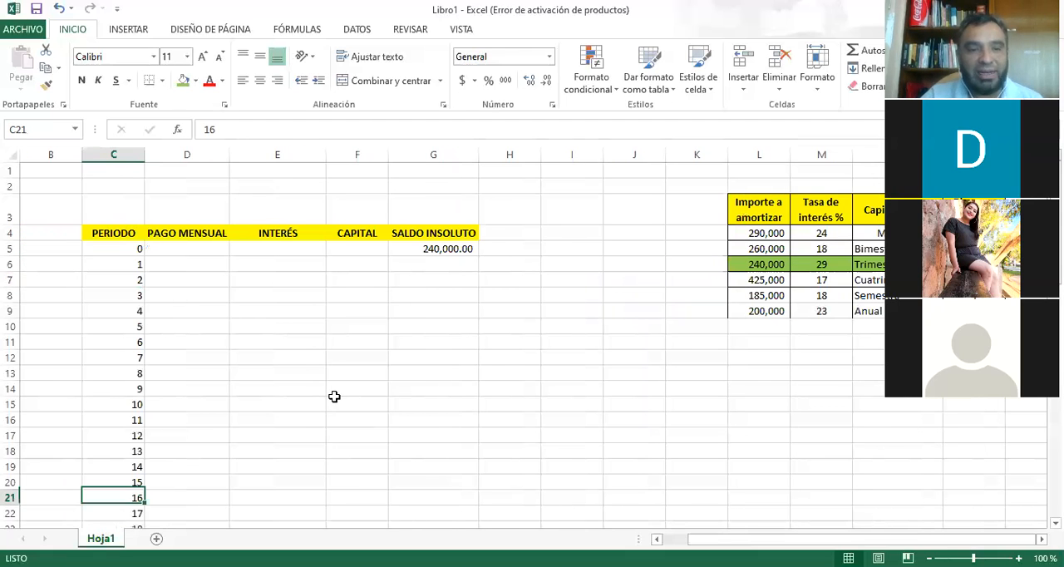
key(F8)
key(ctrl+Down)
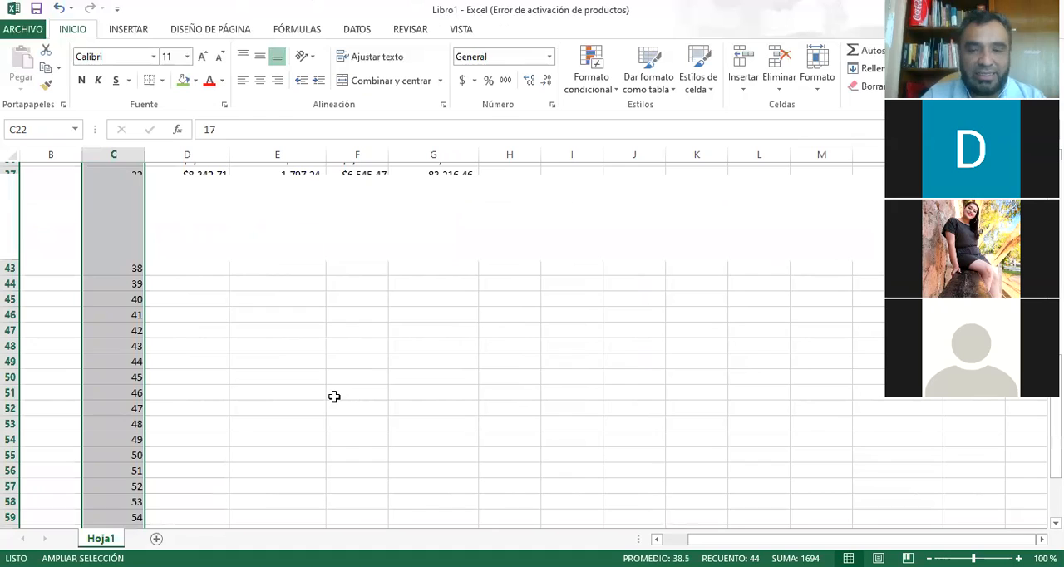
key(Delete)
key(Up)
key(Up)
key(Down)
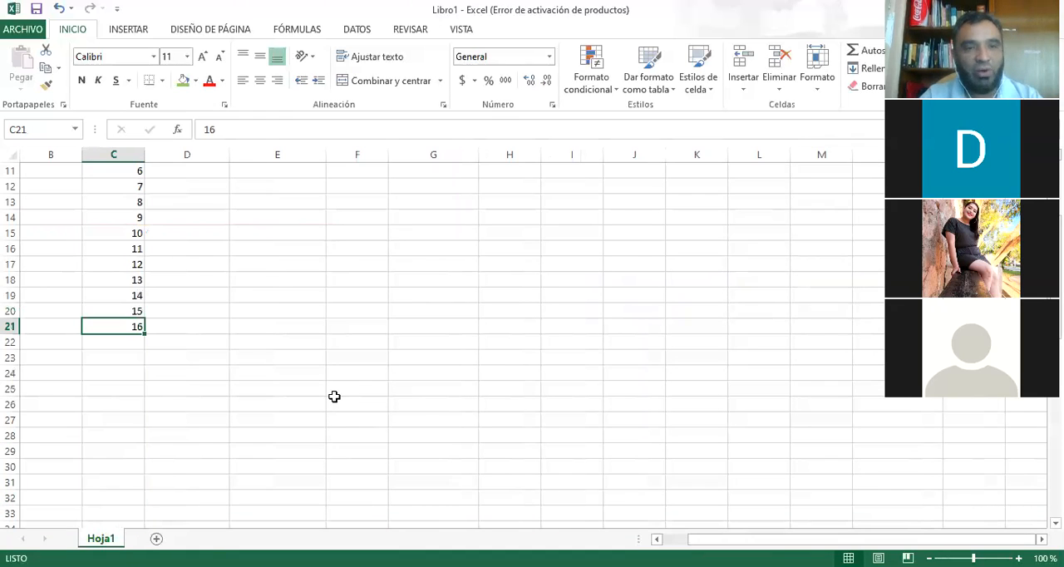
Check the Trimestral loan's interest rate, capitalization and term in row 6 against the empty period 1 payment and interest cells.
key(Right)
key(ctrl+Up)
key(ctrl+Up)
key(Down)
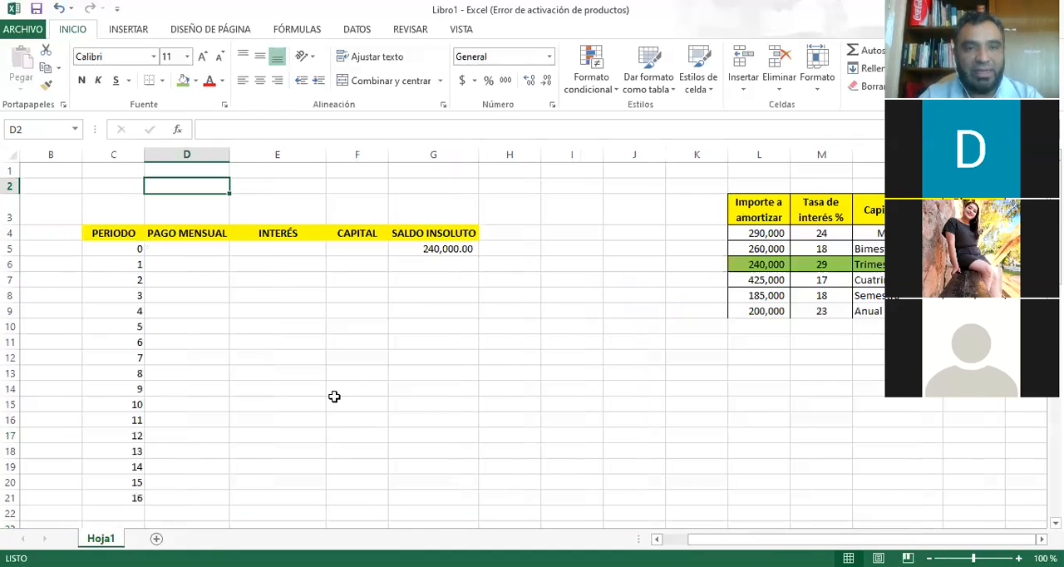
key(Down)
key(Down)
key(Down)
key(Down)
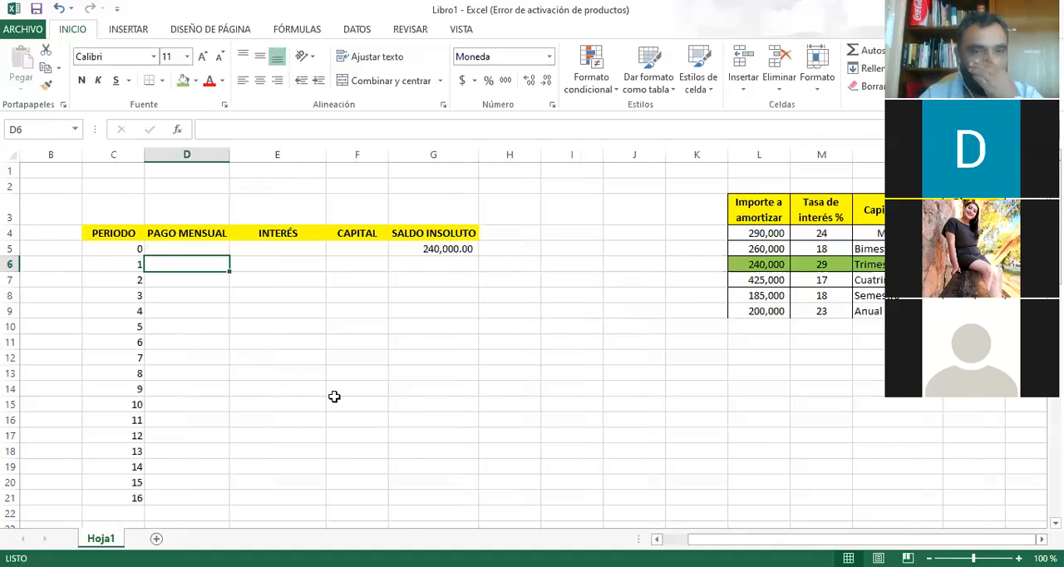
key(Right)
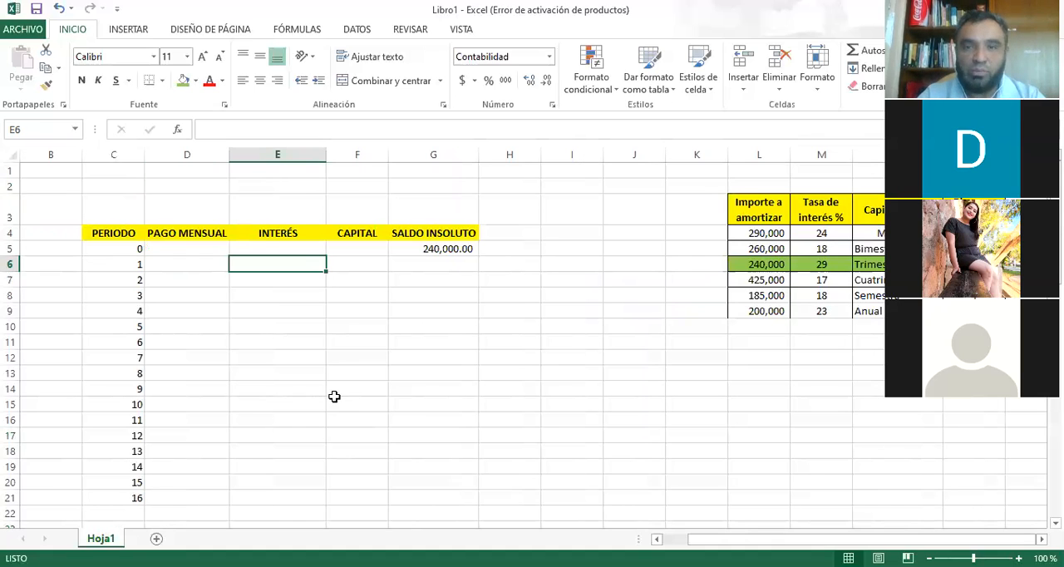
key(Right)
key(Right)
key(Right)
key(Right)
key(Right)
key(Right)
key(Right)
key(Right)
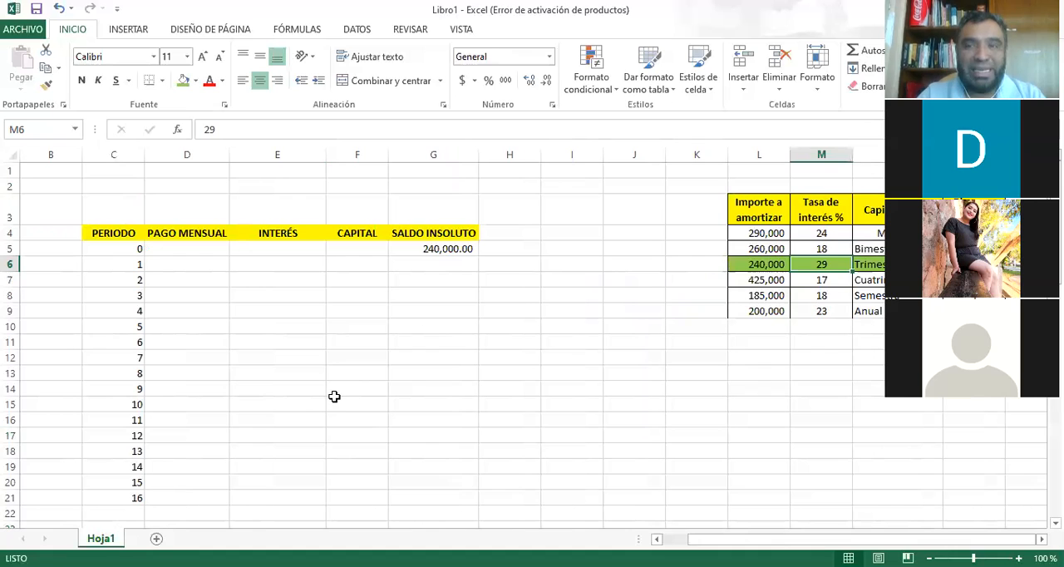
key(Right)
key(Right)
key(Right)
key(Left)
key(Left)
key(Left)
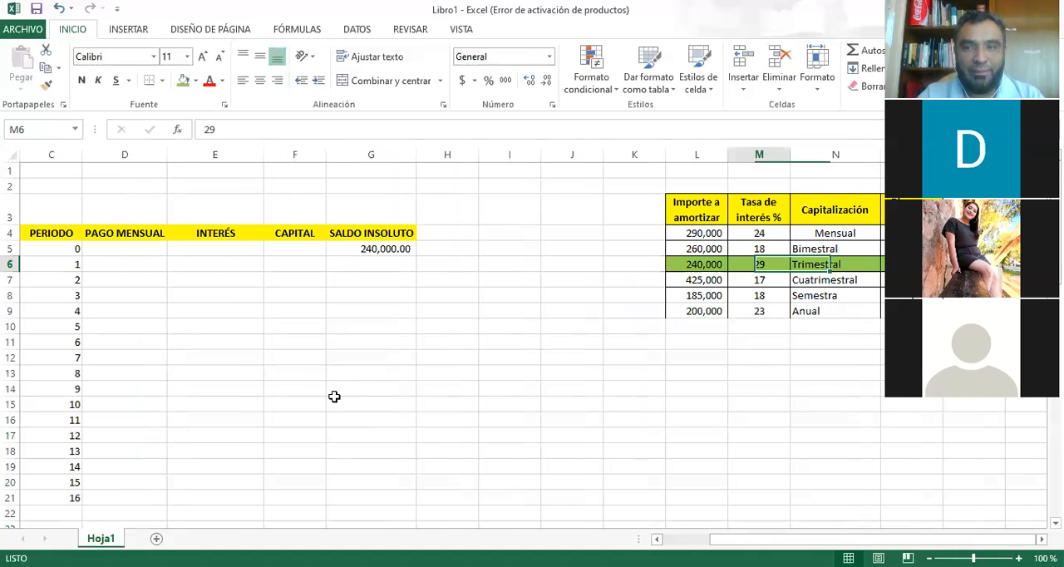
Change the payment column header in D4 to PAGO TRIMESTRAL.
key(Left)
key(Left)
key(Left)
key(Left)
key(Left)
key(Left)
key(Left)
key(Left)
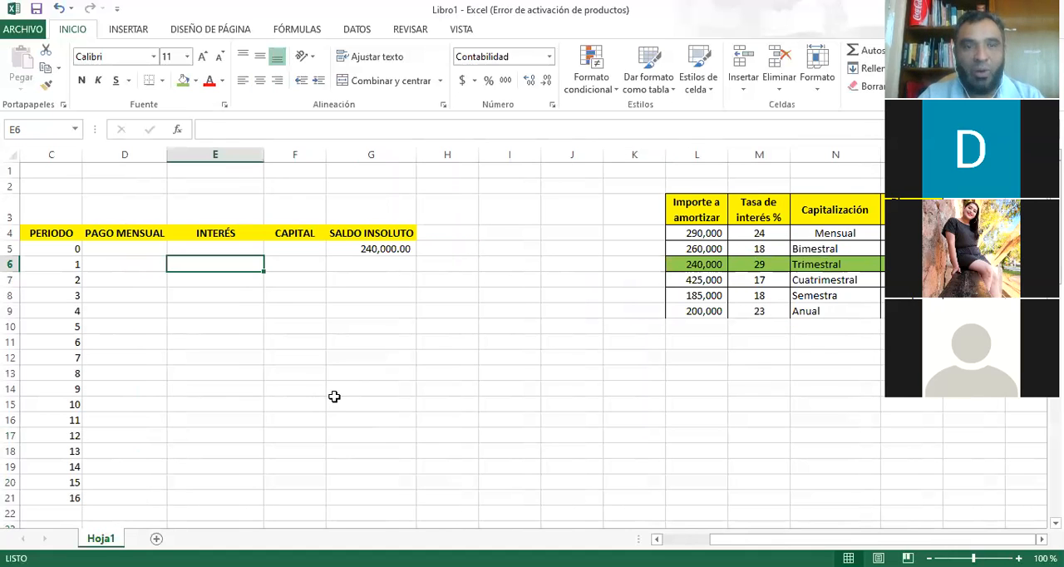
key(Left)
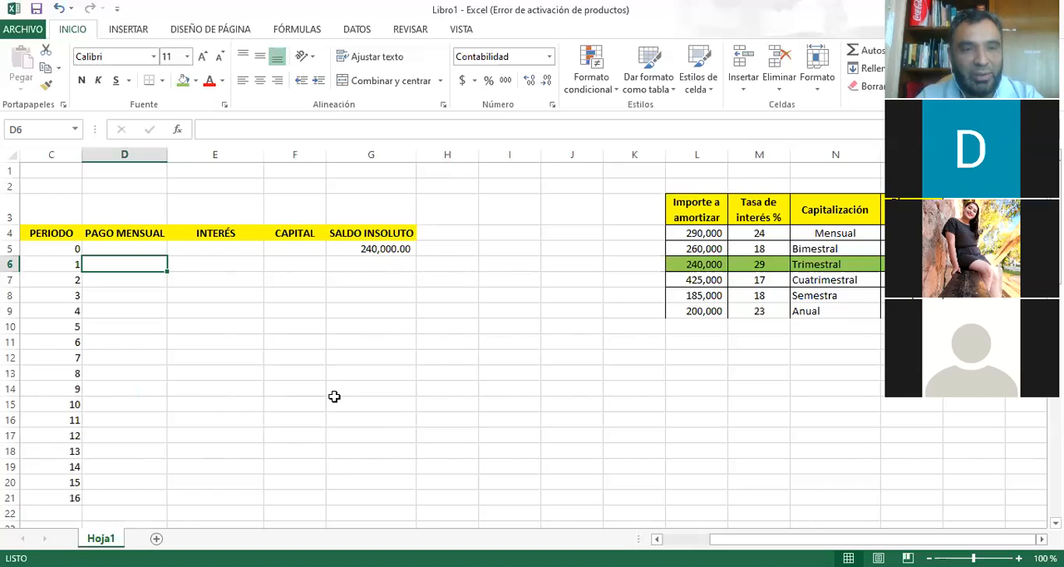
key(Up)
key(Up)
key(F2)
key(BackSpace)
key(BackSpace)
key(BackSpace)
key(BackSpace)
key(BackSpace)
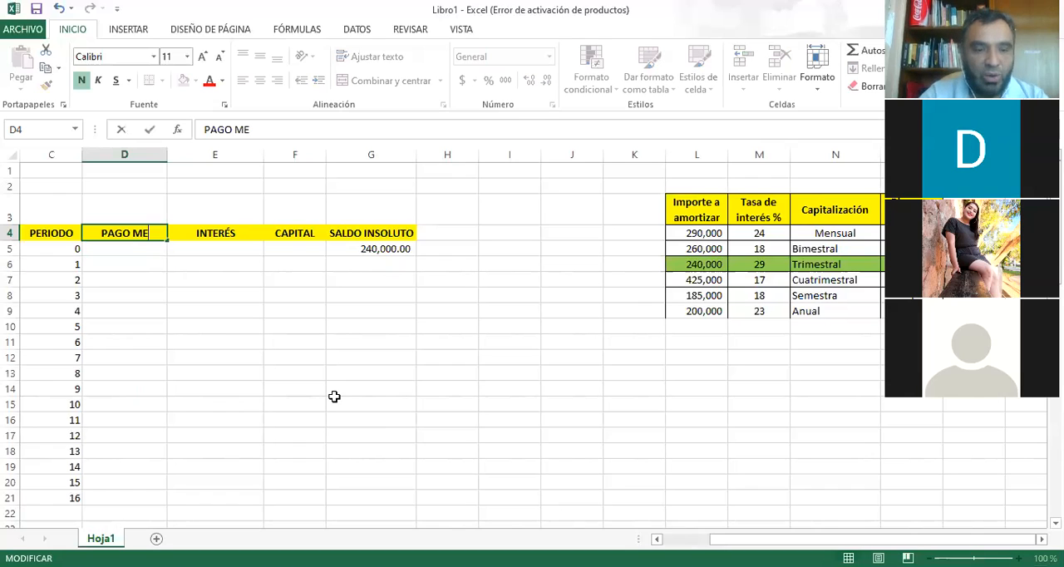
key(BackSpace)
key(BackSpace)
key(BackSpace)
text(TRI)
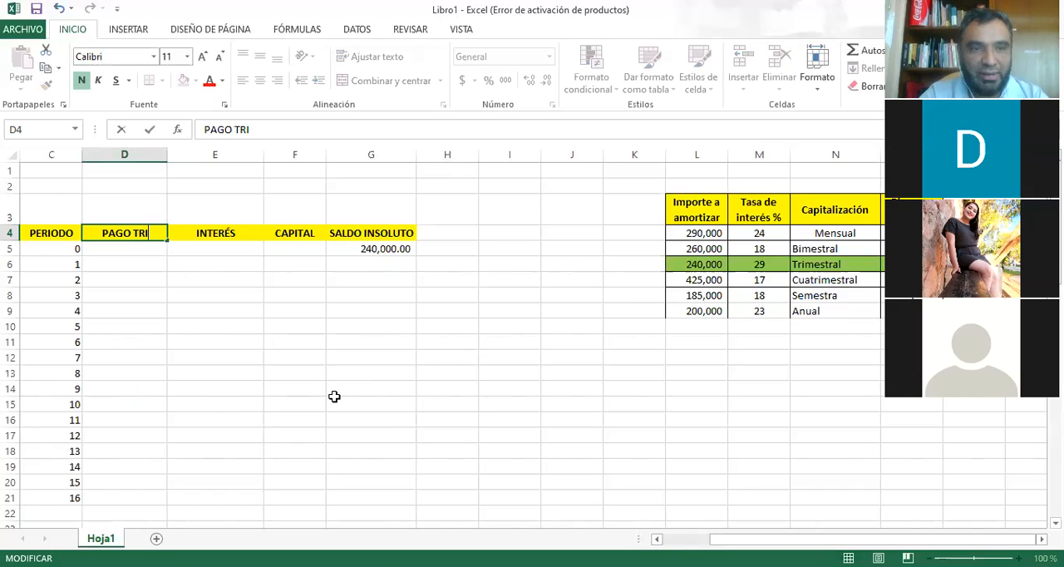
text(MESTRAL)
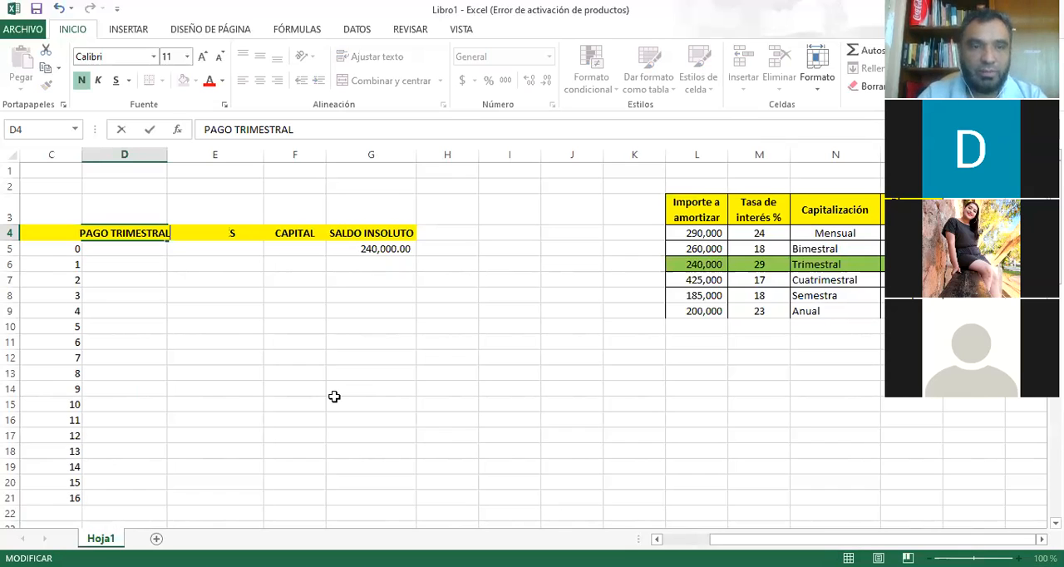
key(Return)
key(Return)
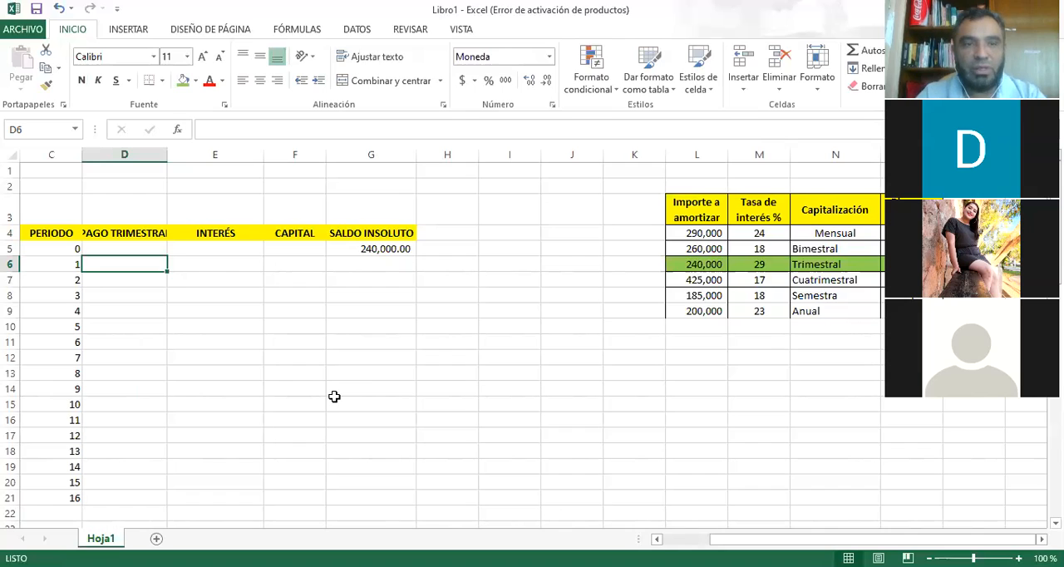
Calculate the period 1 payment in D6 with =PAGO(29%/4,16,-240000) and fill the formula down to period 16 in D21.
text(=)
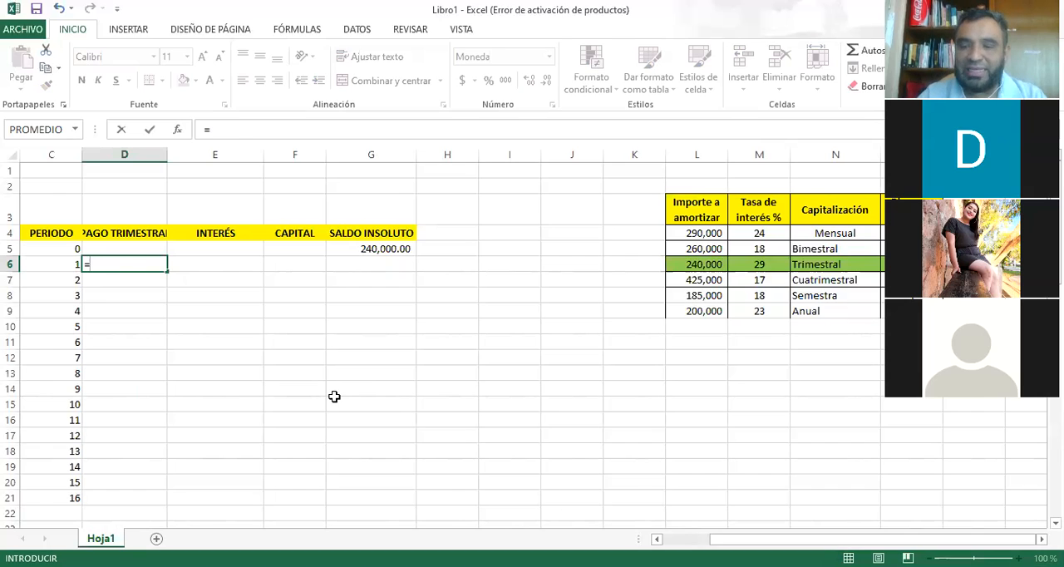
text(PAGO()
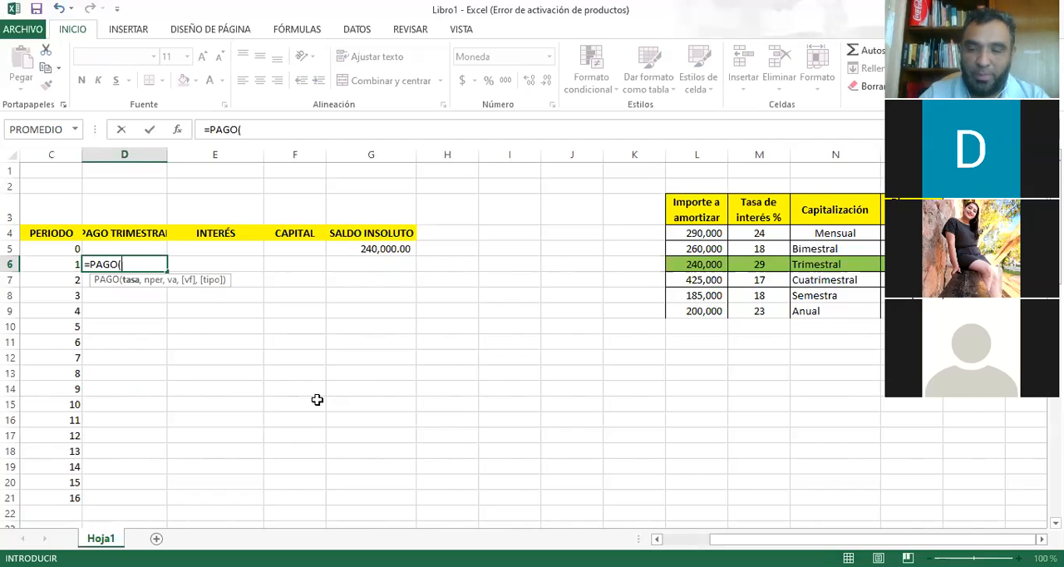
text(29)
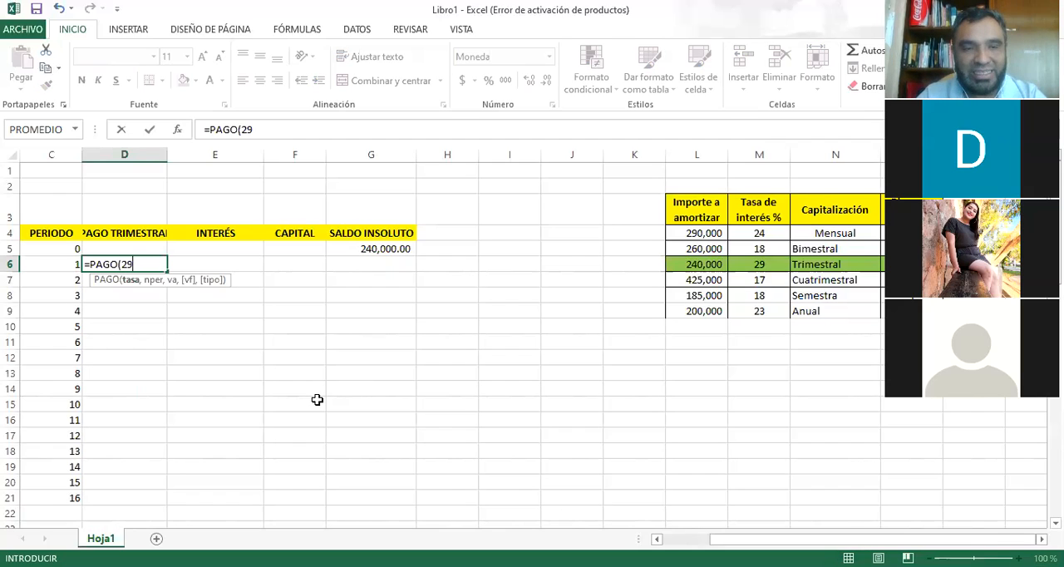
text(%)
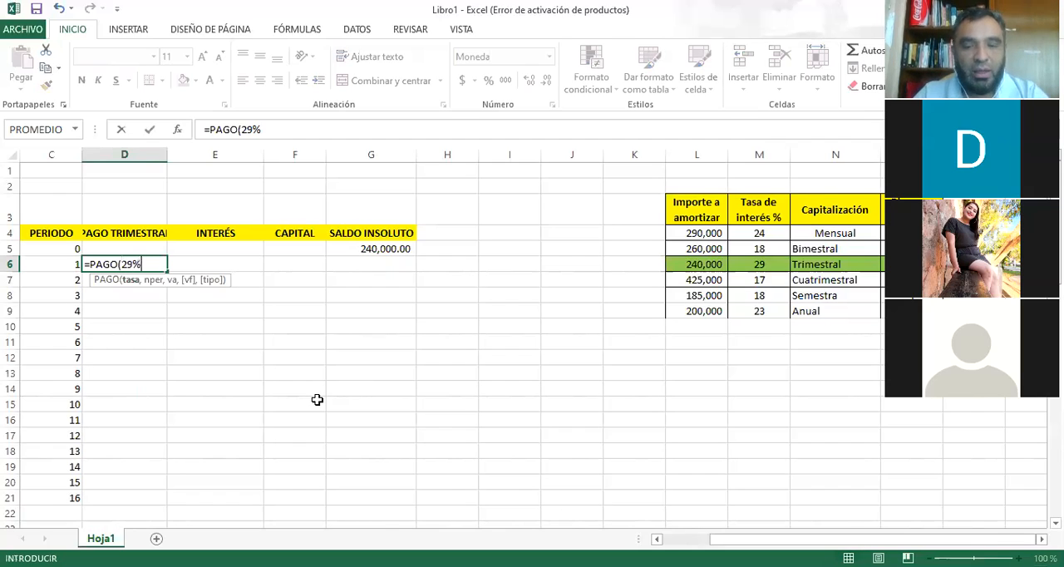
text(/)
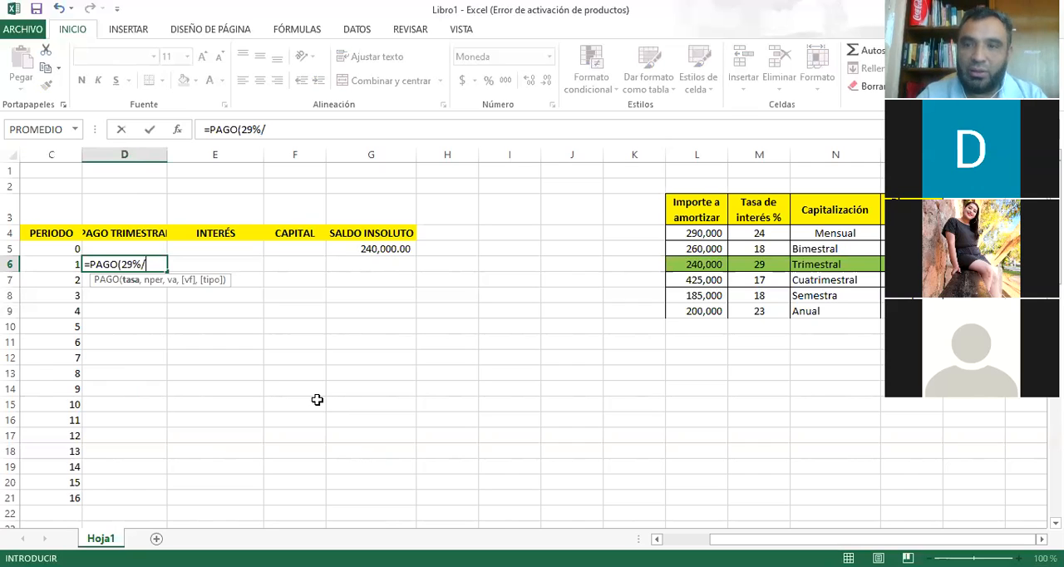
text(4)
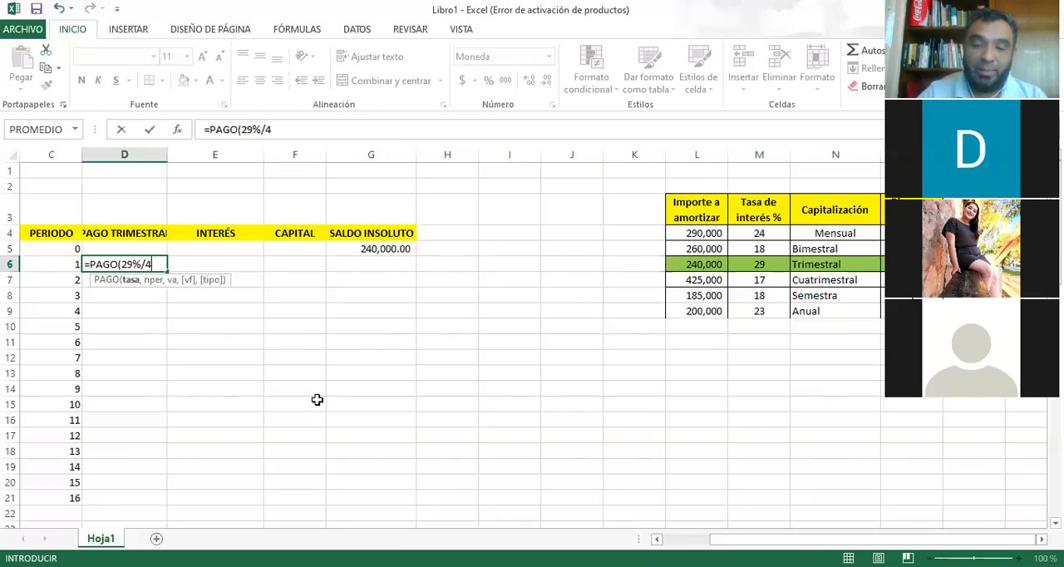
text(,)
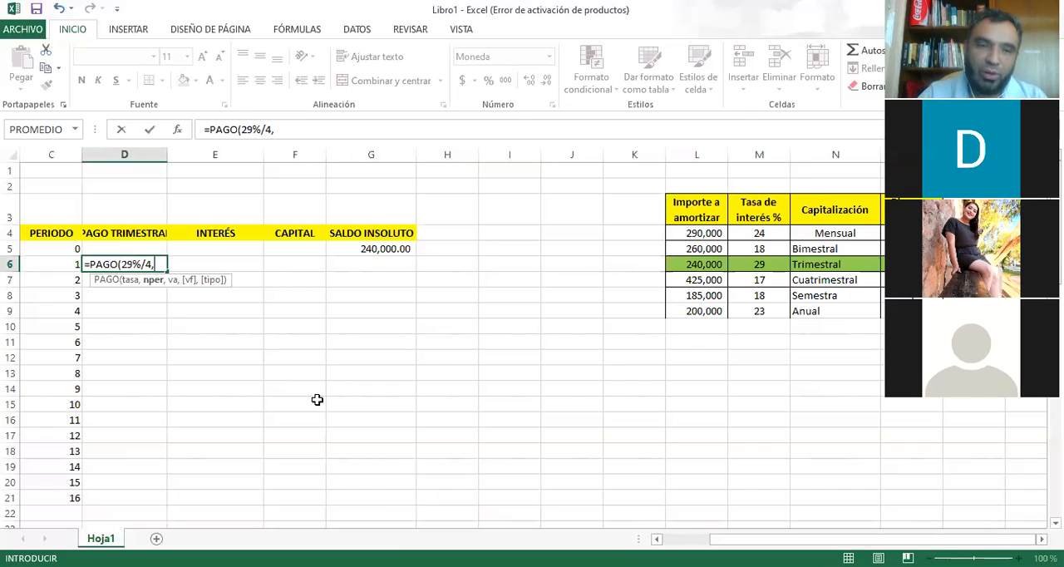
text(16)
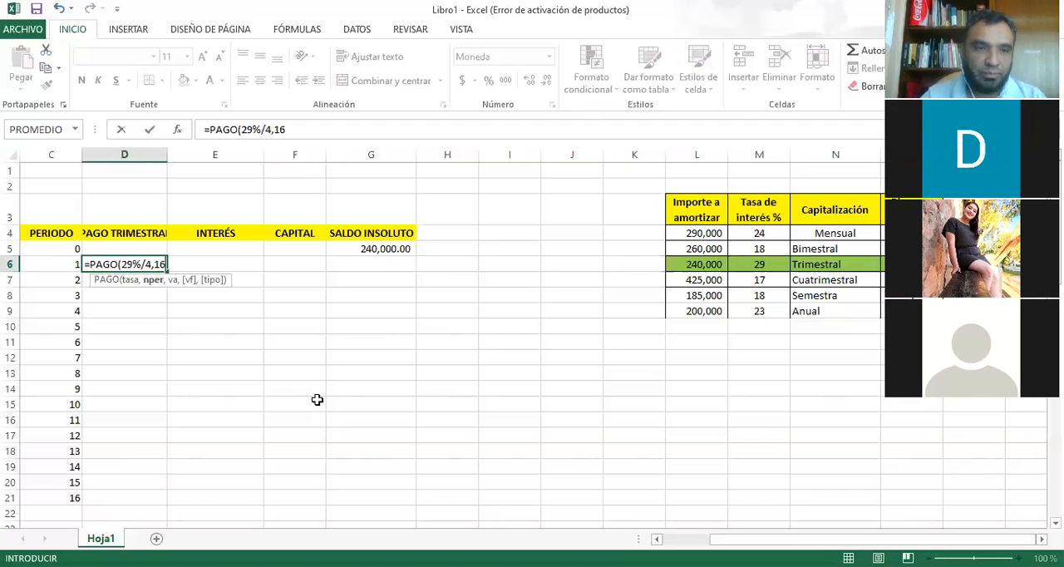
text(,)
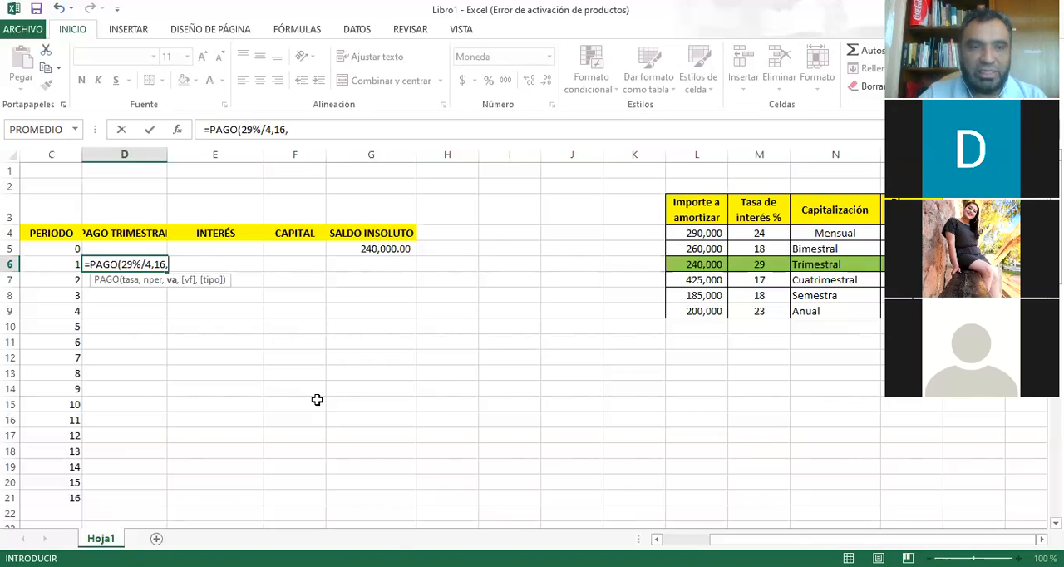
text(-240000))
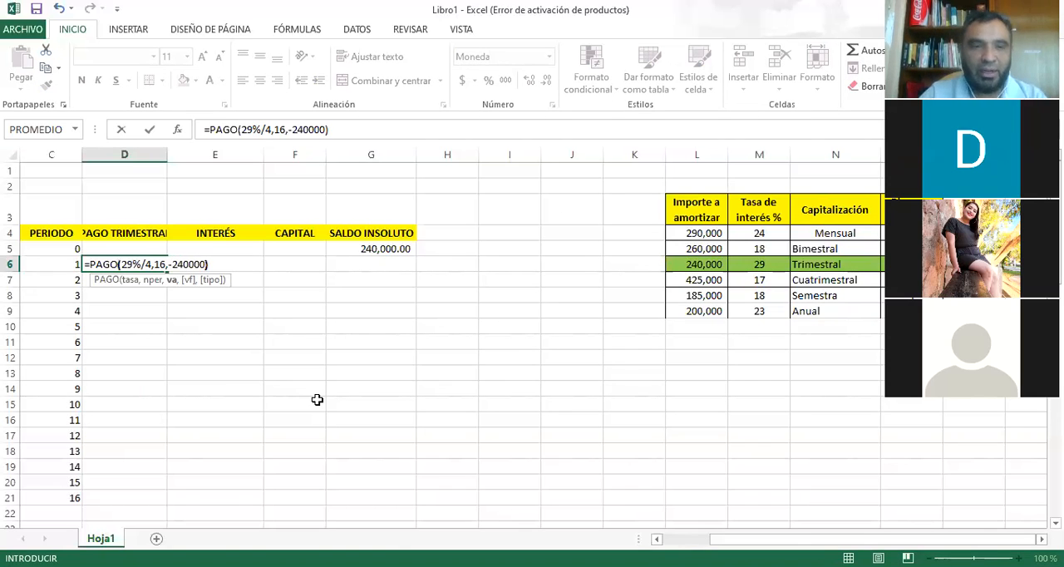
key(Return)
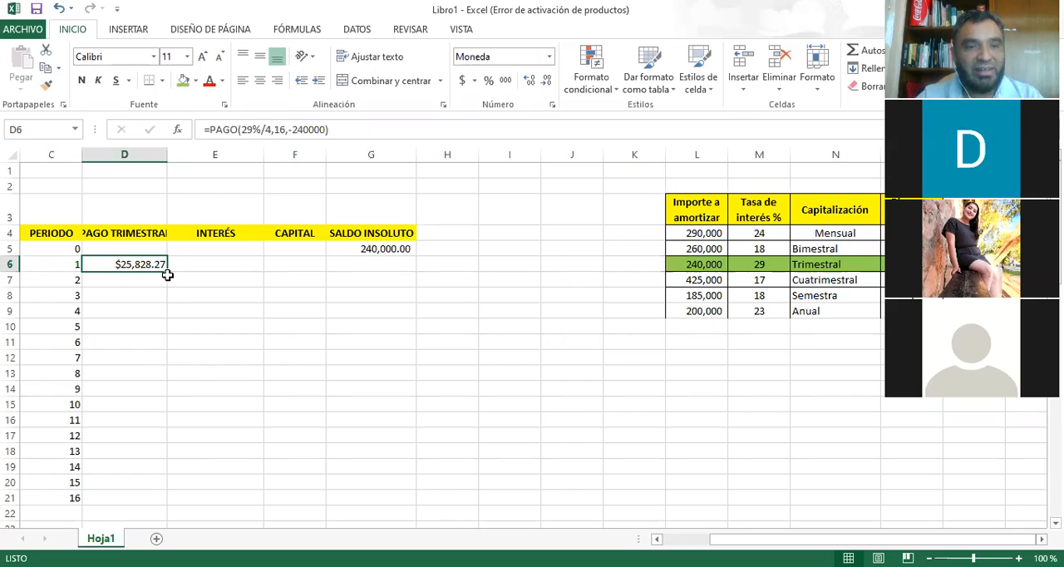
drag(168, 274, 157, 499)
click(157, 497)
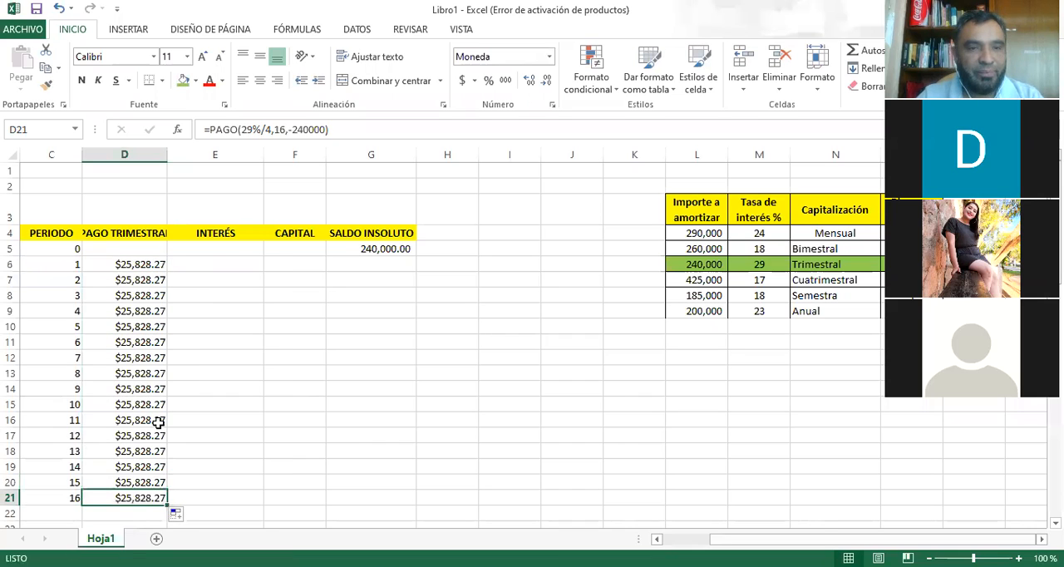
Calculate the period 1 interest in E6 with =G5*29%/4.
click(211, 262)
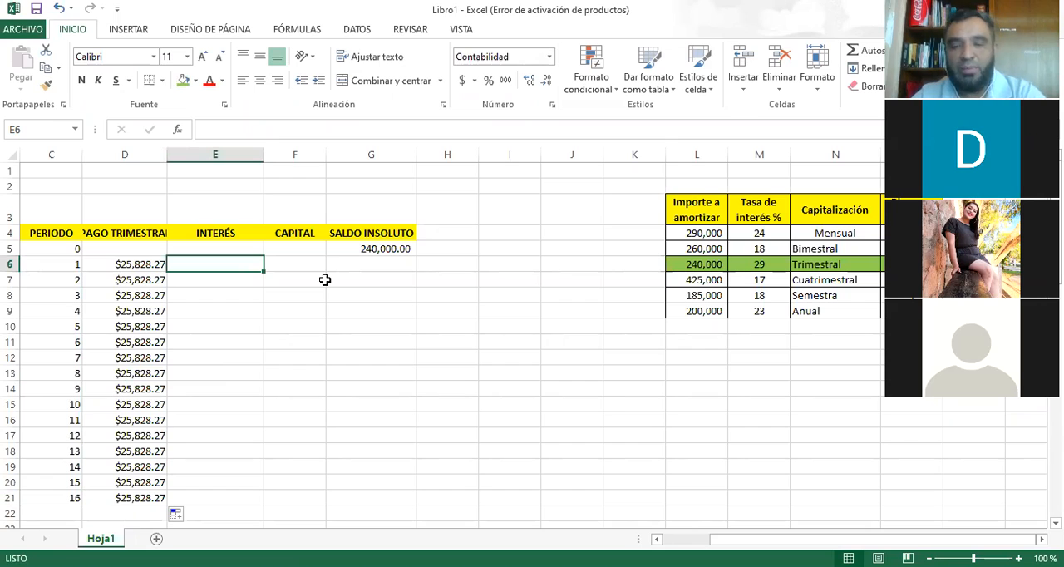
text(=)
key(Up)
key(Right)
key(Right)
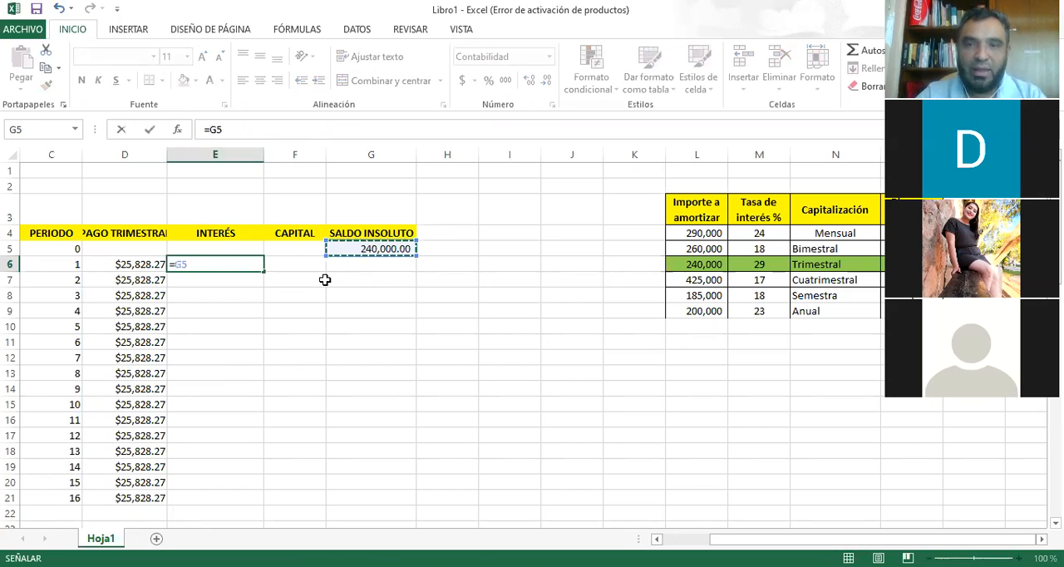
text(*)
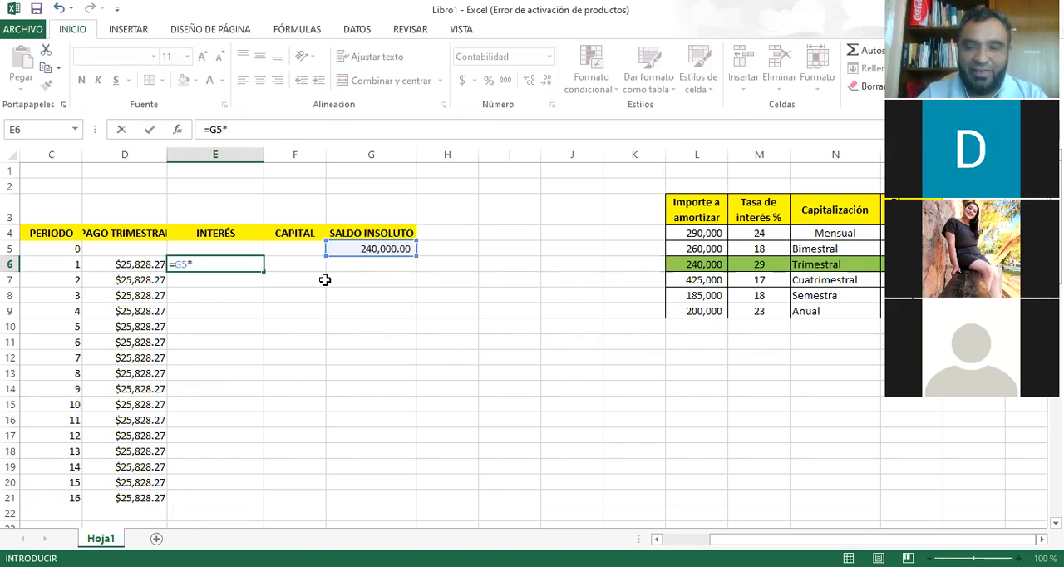
text(29%)
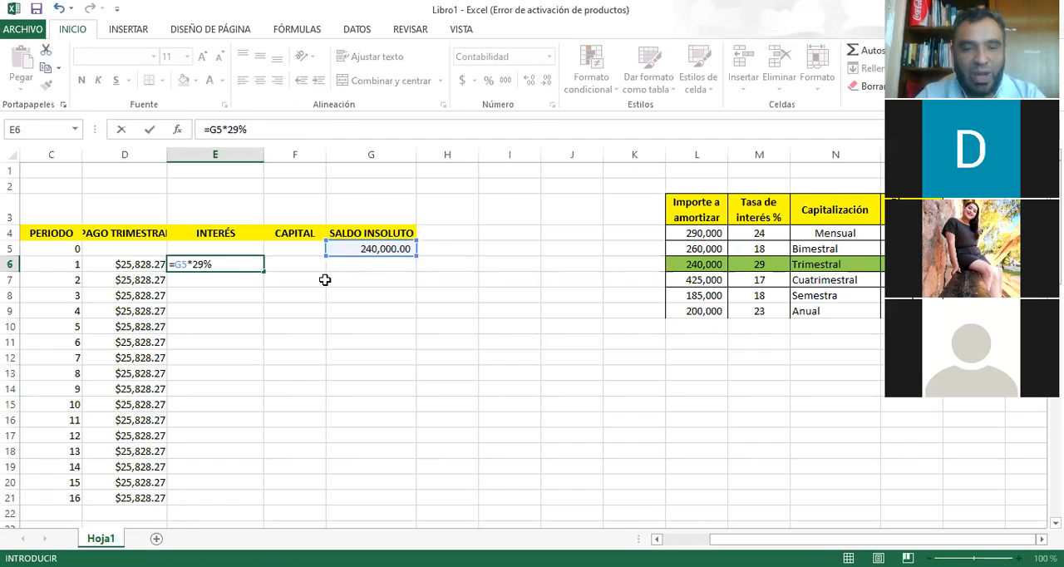
text(/)
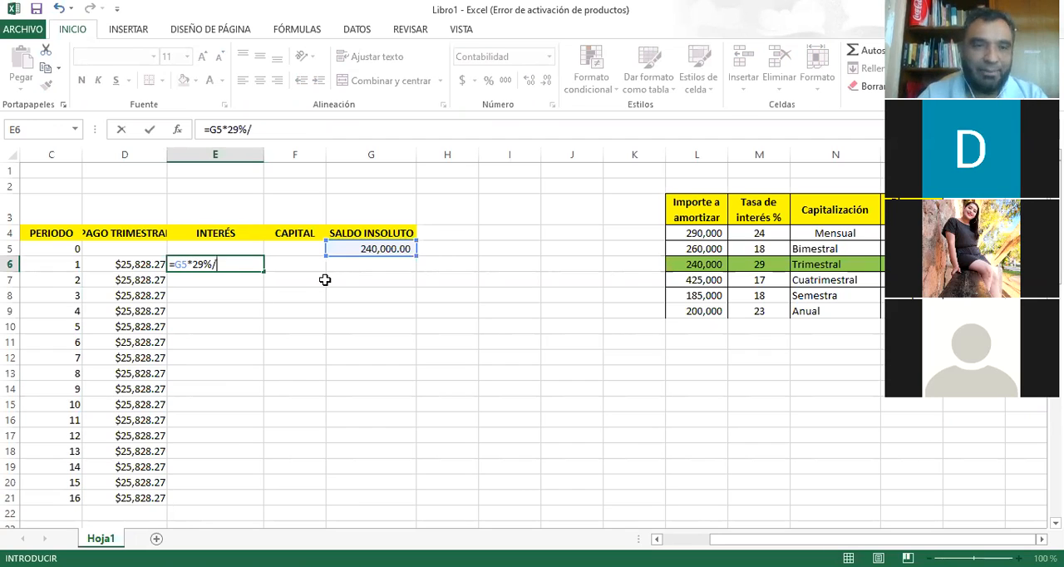
text(4)
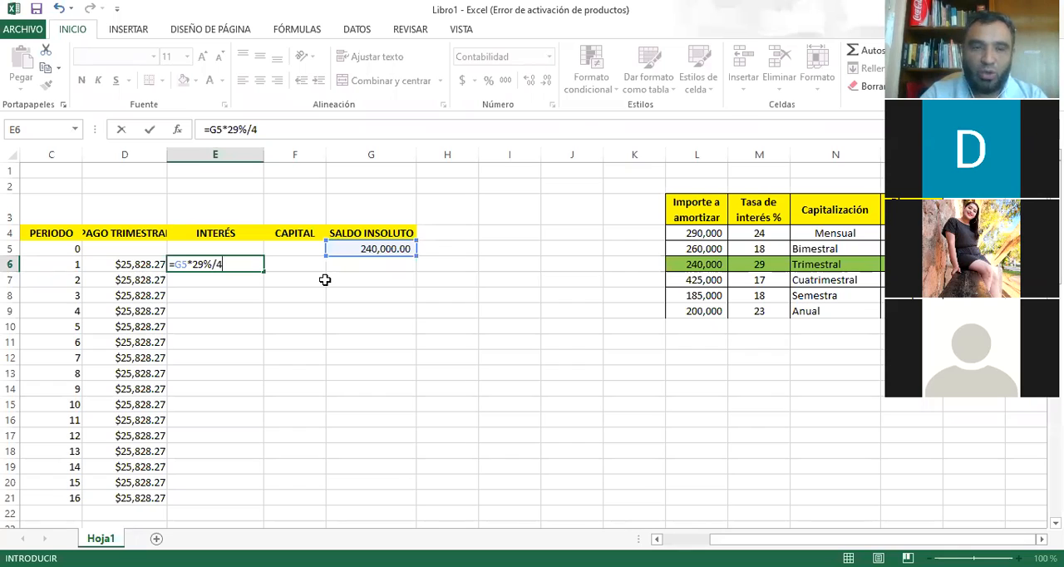
text(,)
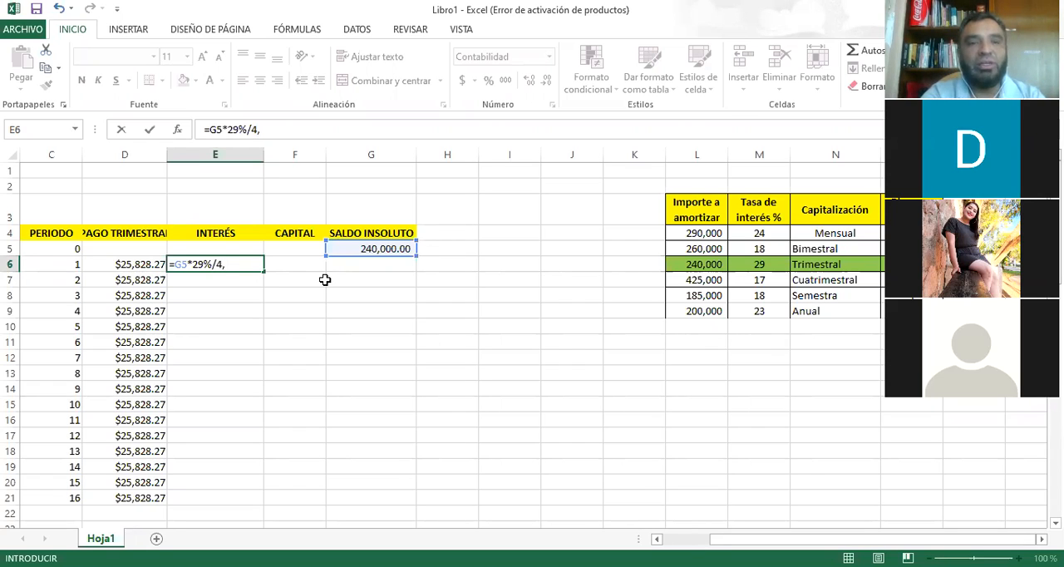
key(BackSpace)
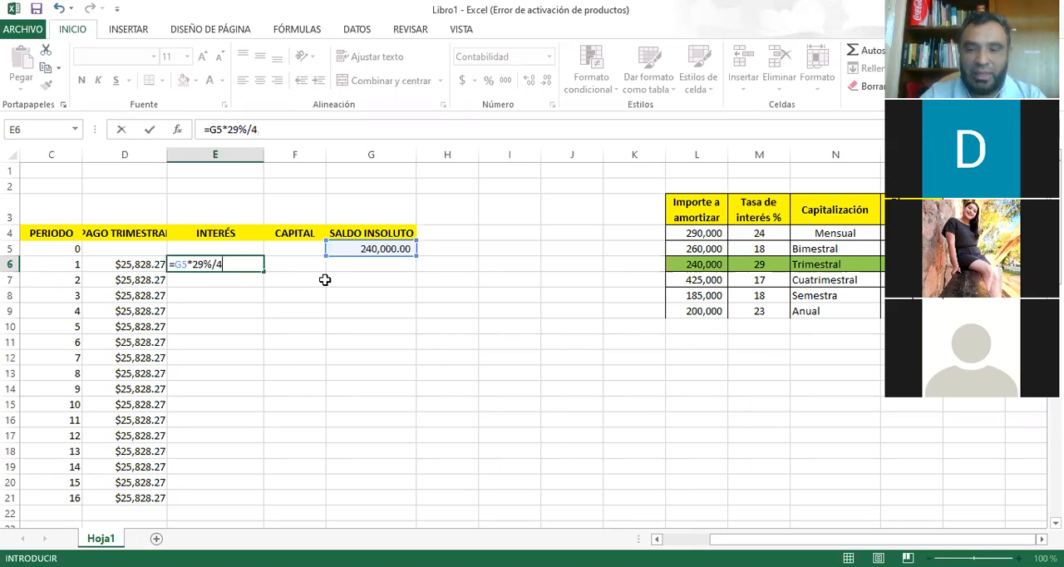
key(Return)
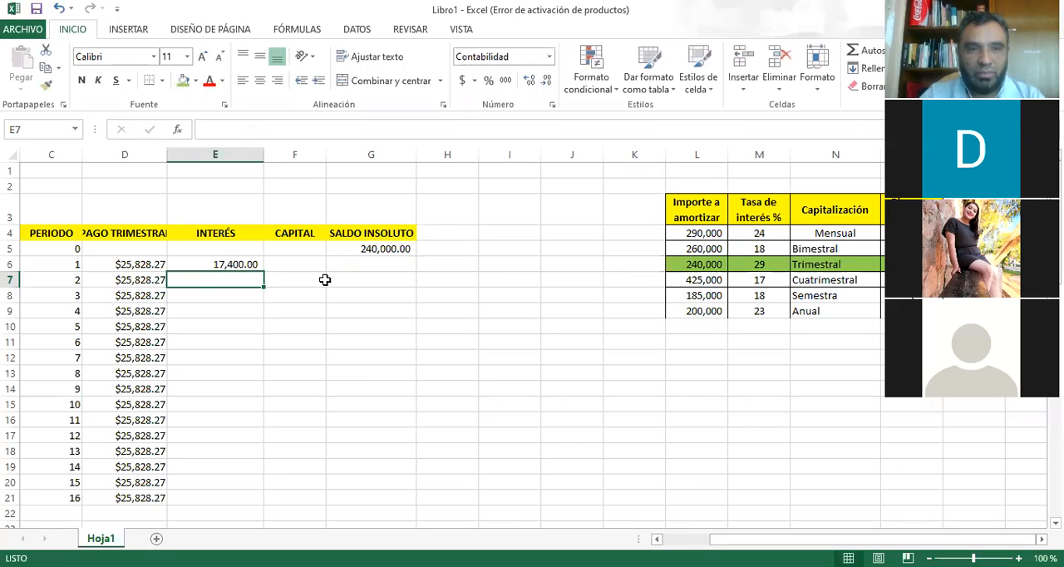
Review the interest formula in E6 and the payment formula in D6 against the Semestra row's rate and capitalization in row 8.
key(Up)
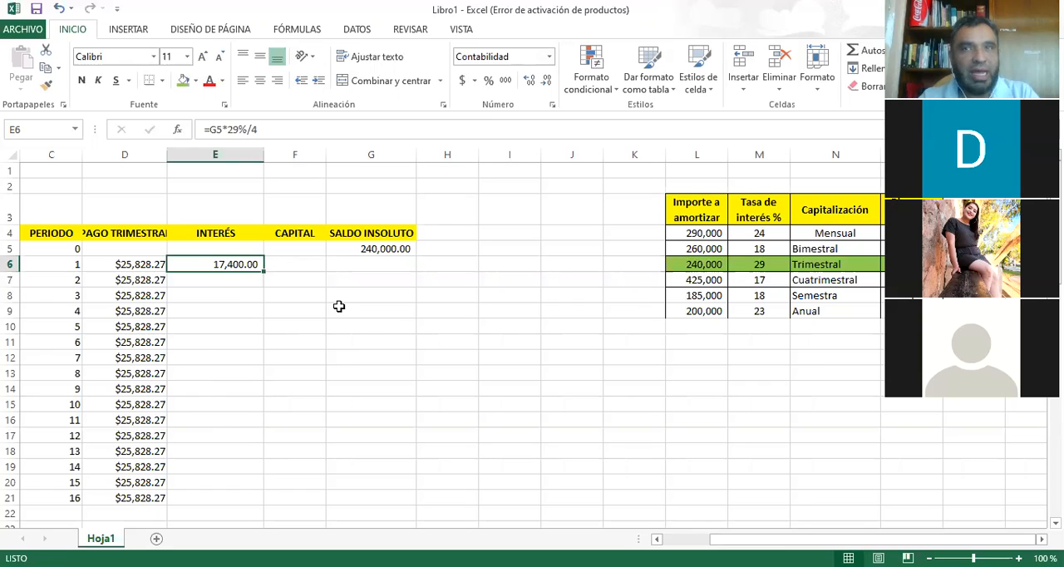
click(210, 498)
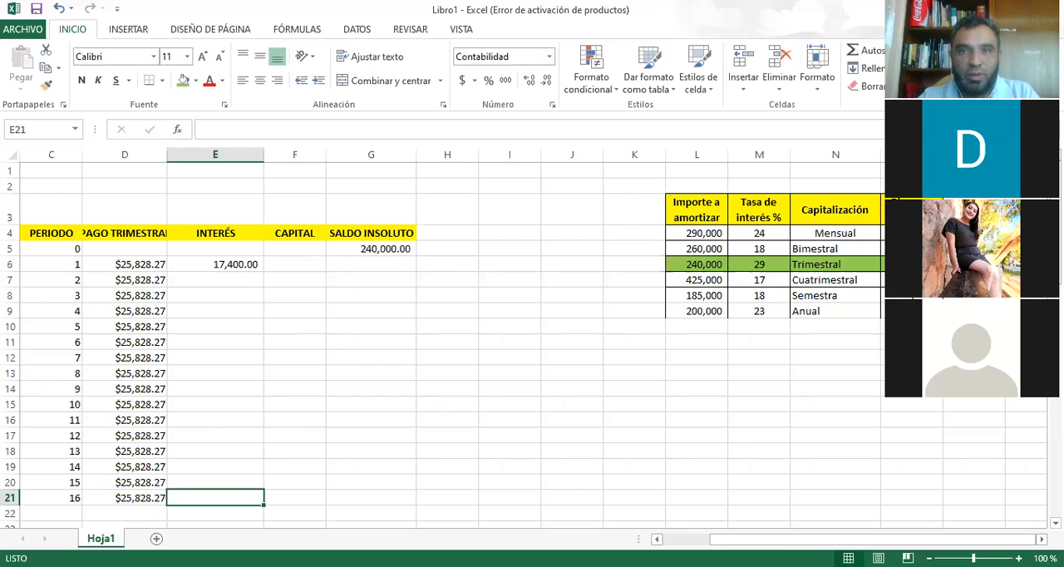
click(234, 270)
click(223, 497)
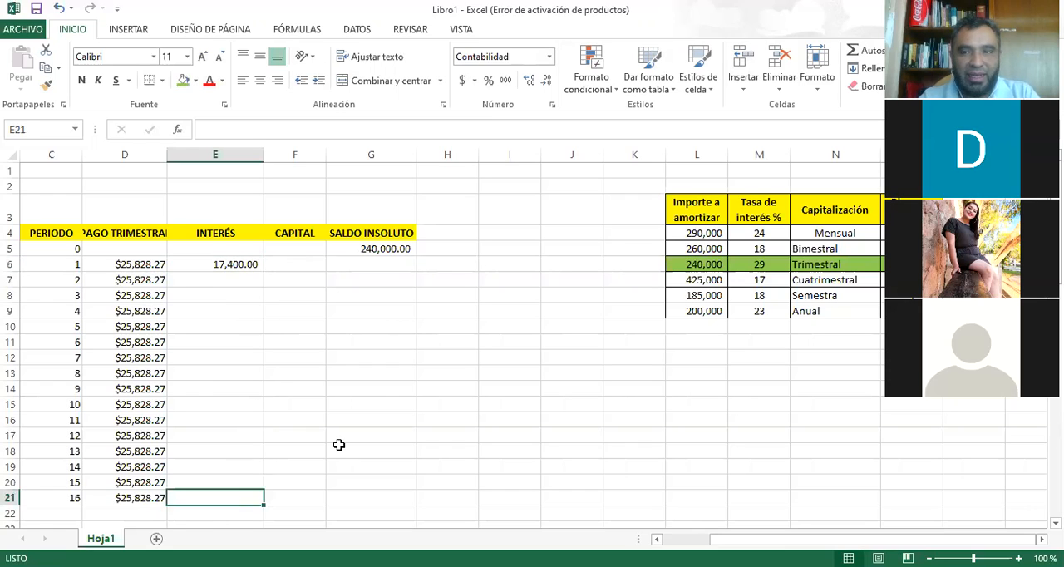
click(754, 295)
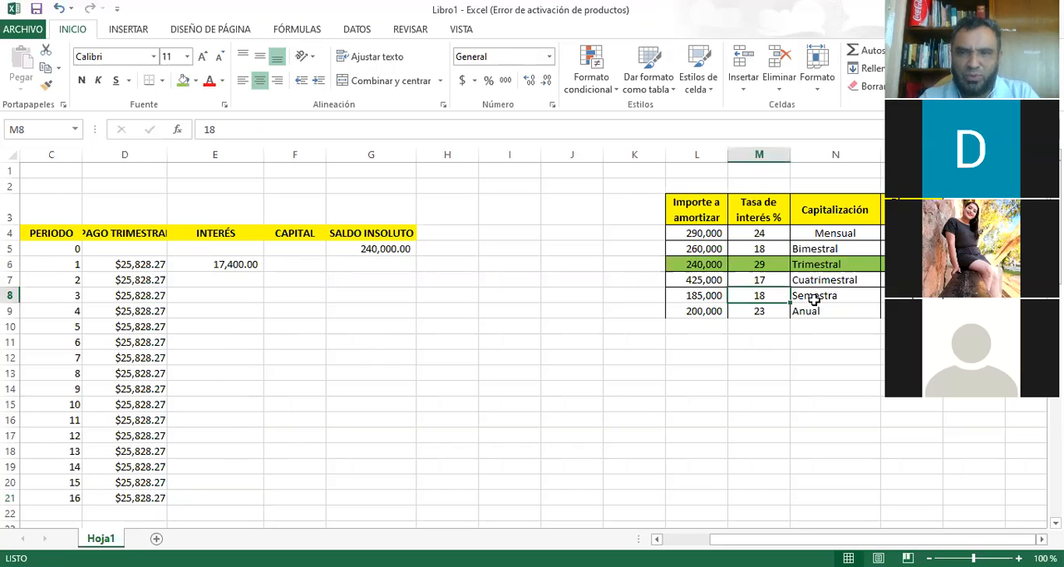
click(809, 301)
click(218, 266)
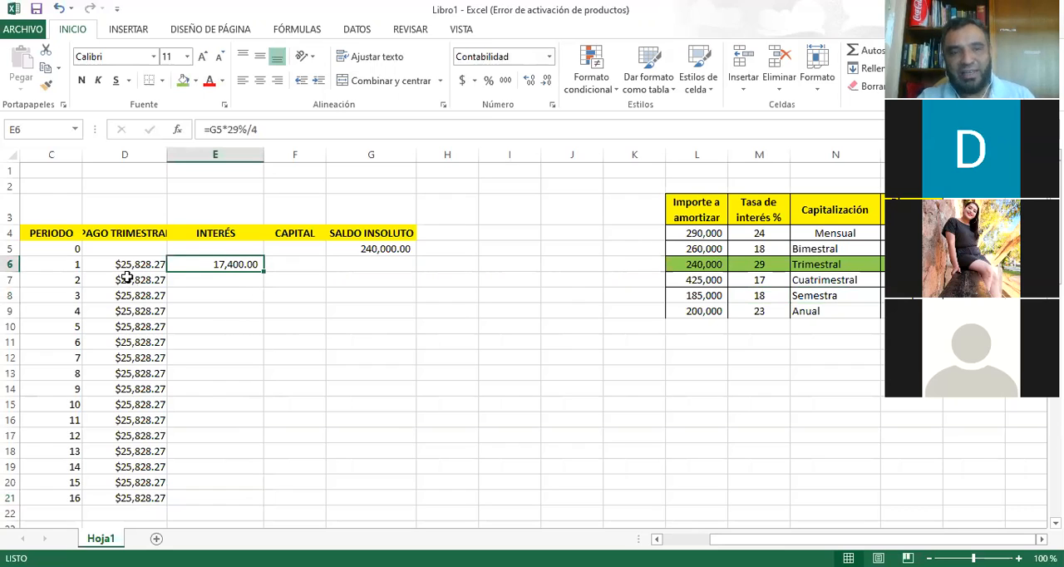
click(163, 264)
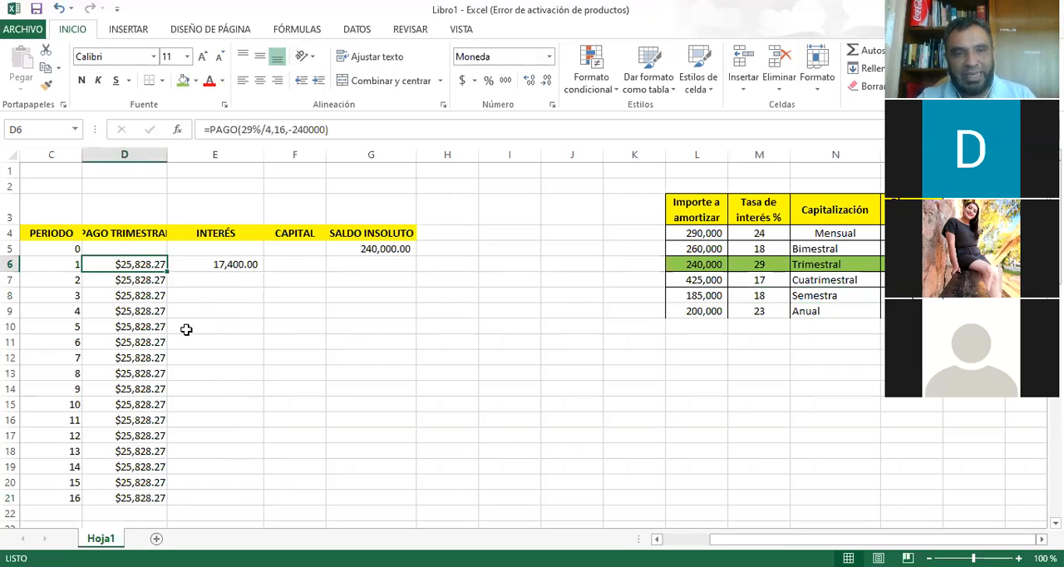
key(Right)
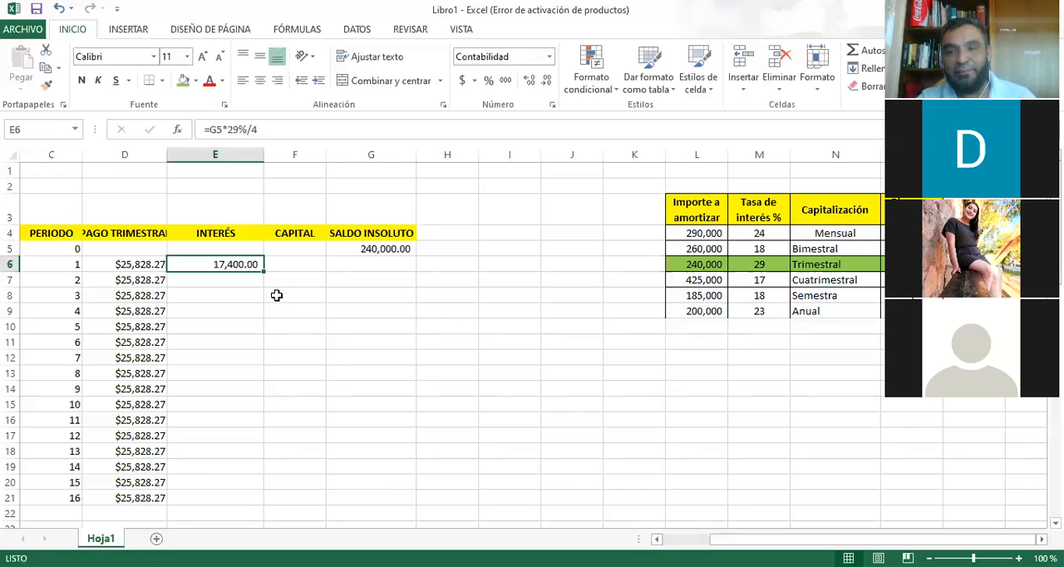
drag(769, 295, 790, 307)
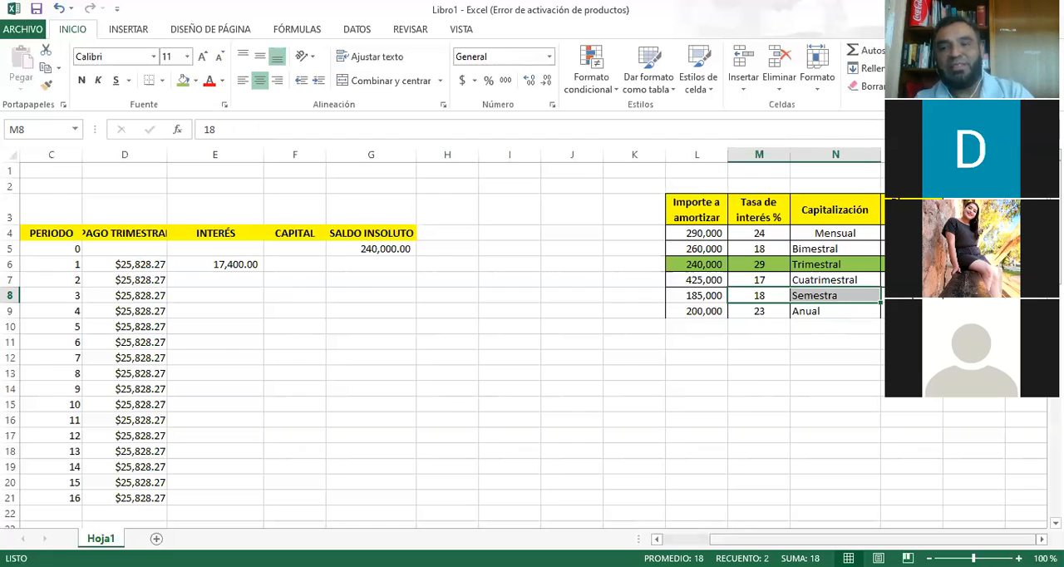
click(748, 433)
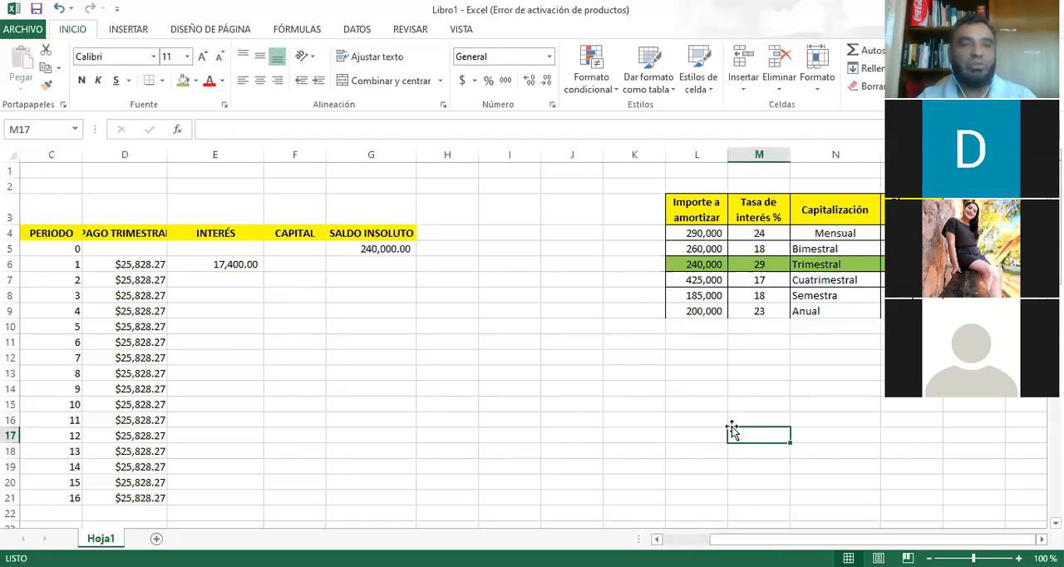
click(200, 374)
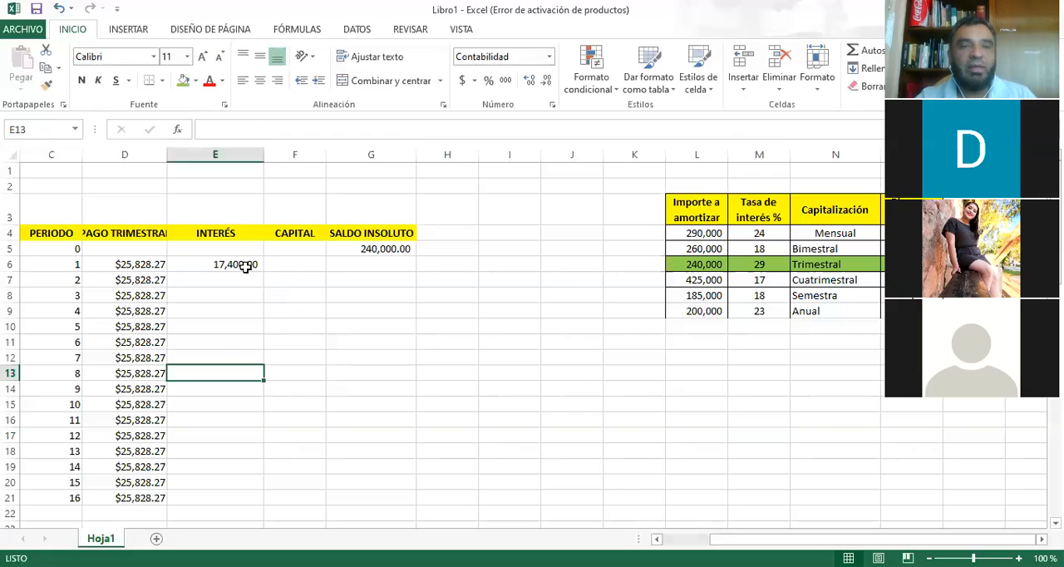
Fill the interest formula from E6 down to period 16 in E21.
click(251, 268)
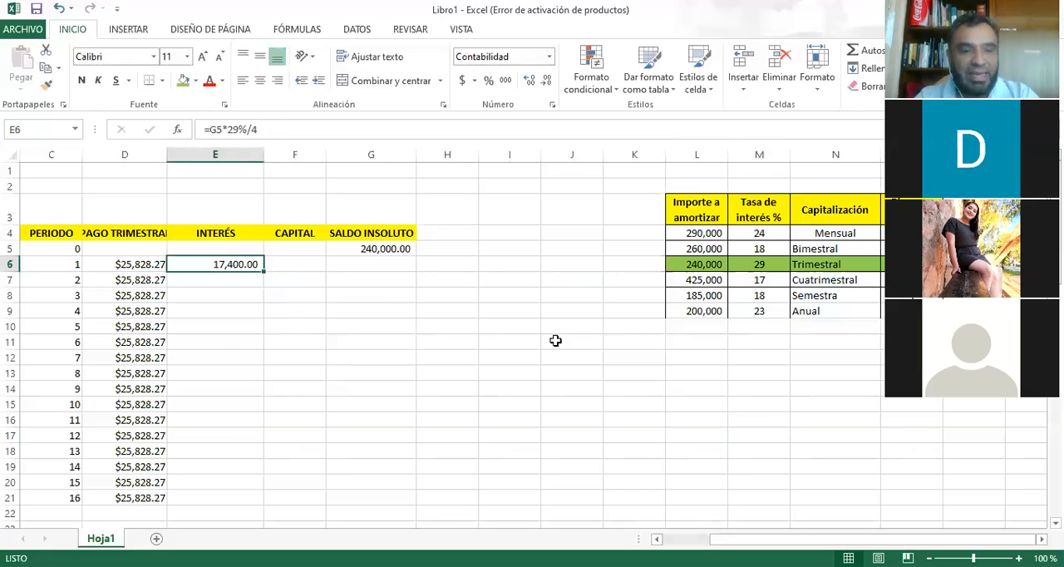
key(F2)
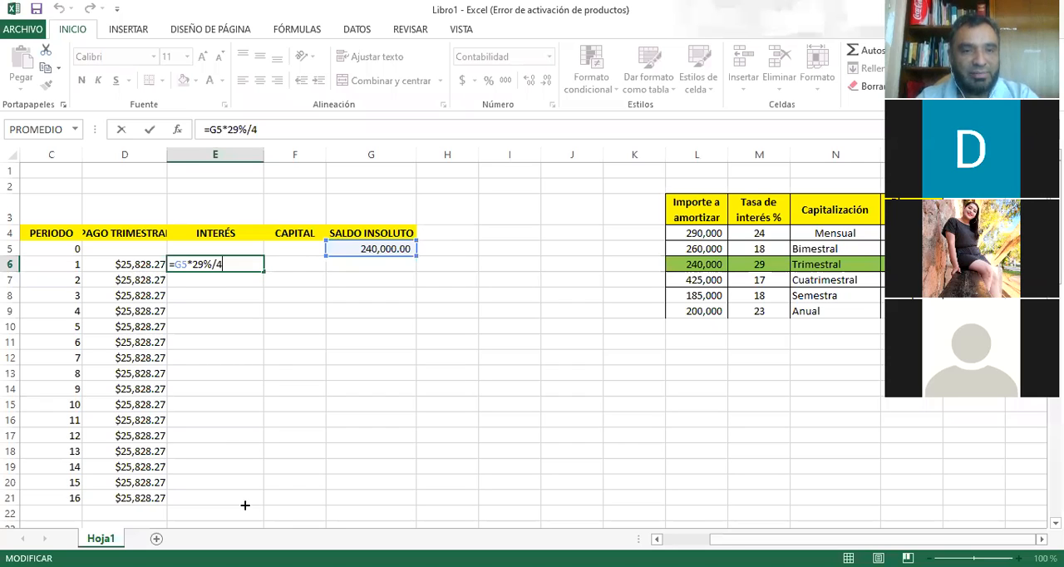
drag(264, 271, 245, 505)
Calculate the period 1 capital portion in F6 as payment minus interest with =D6-E6.
click(319, 262)
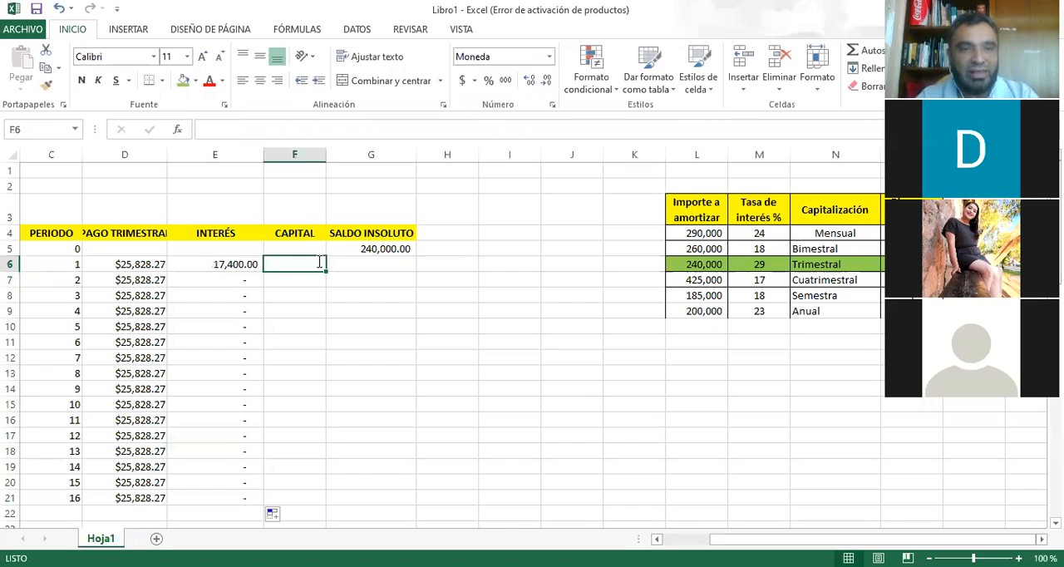
text(=)
key(Left)
key(Left)
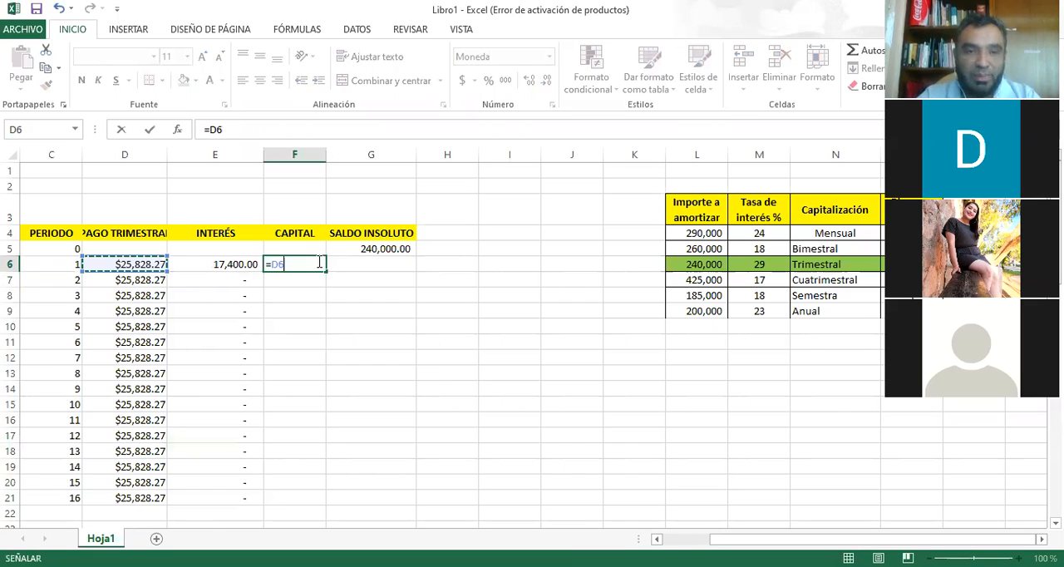
text(-)
key(Left)
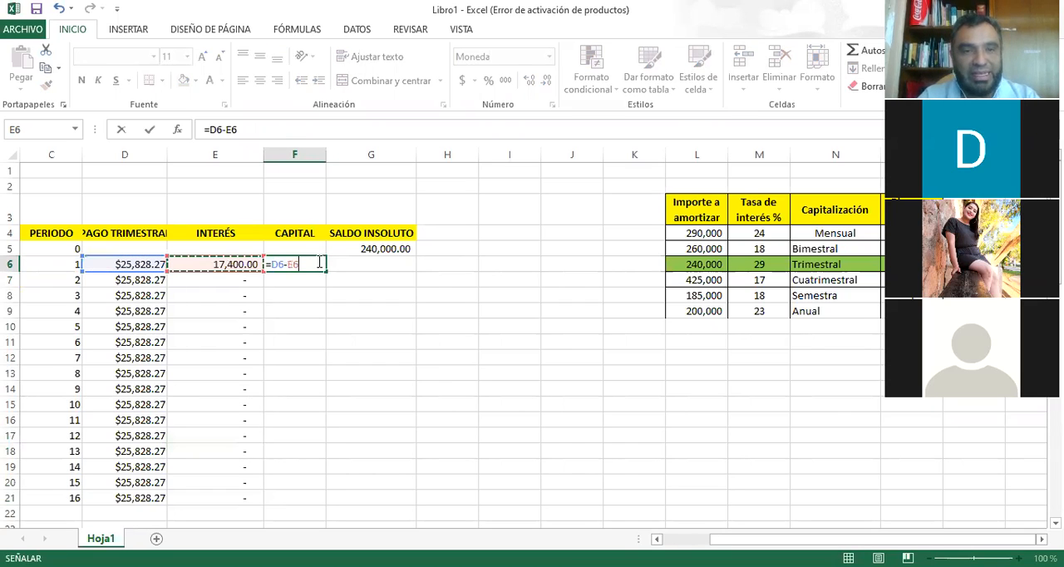
key(Return)
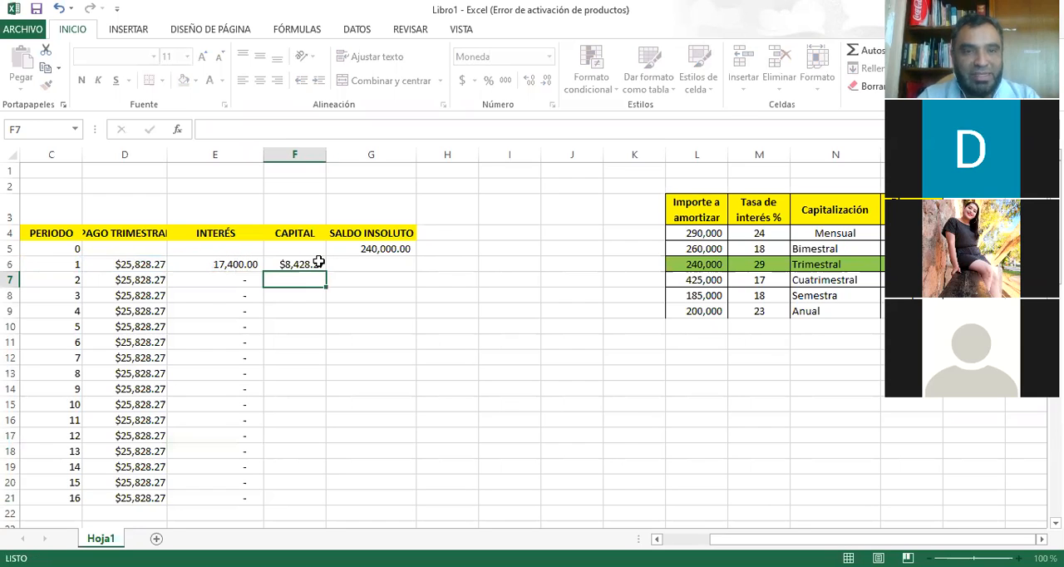
click(318, 263)
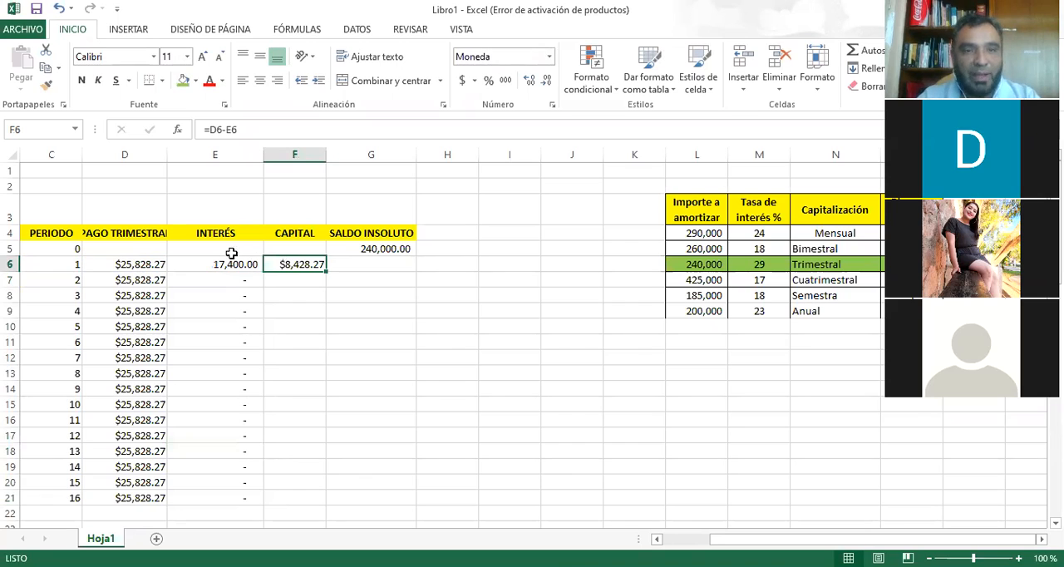
Calculate the period 1 outstanding balance in G6 with =G5-F6.
click(357, 264)
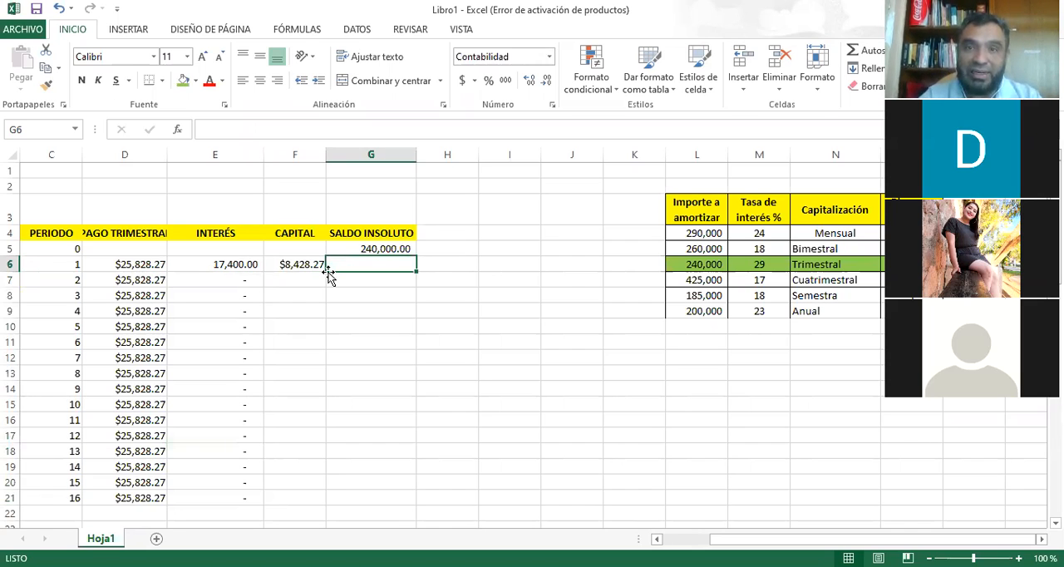
text(=G5-)
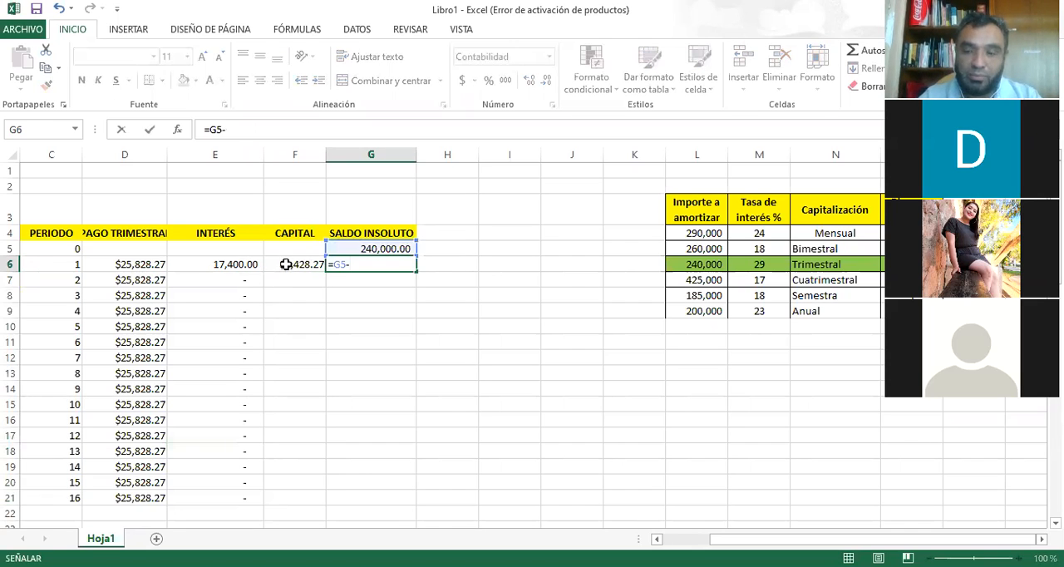
click(285, 265)
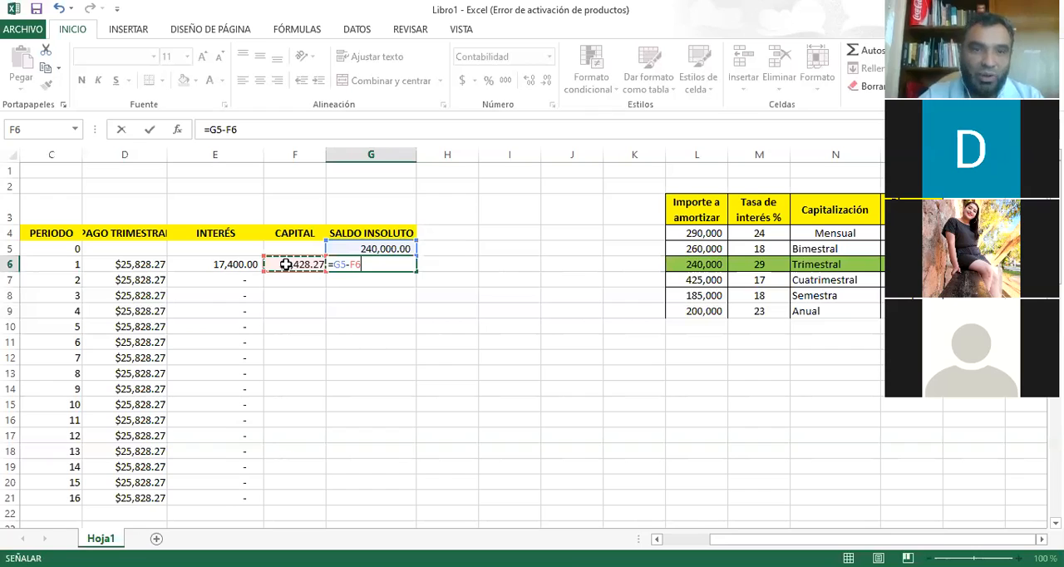
key(Return)
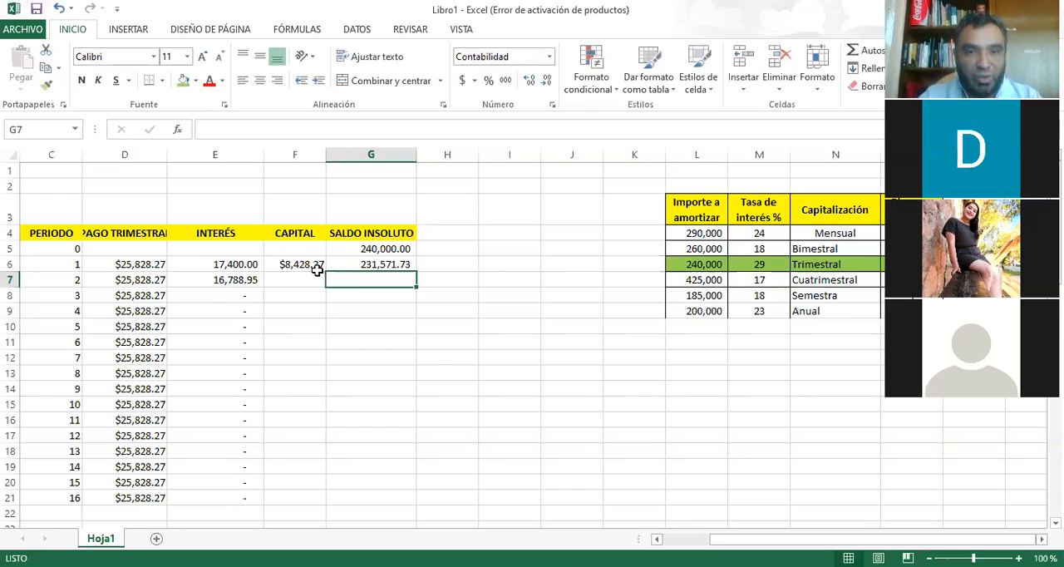
Fill the capital and outstanding balance formulas from F6:G6 down to period 16 in row 21.
drag(317, 268, 391, 266)
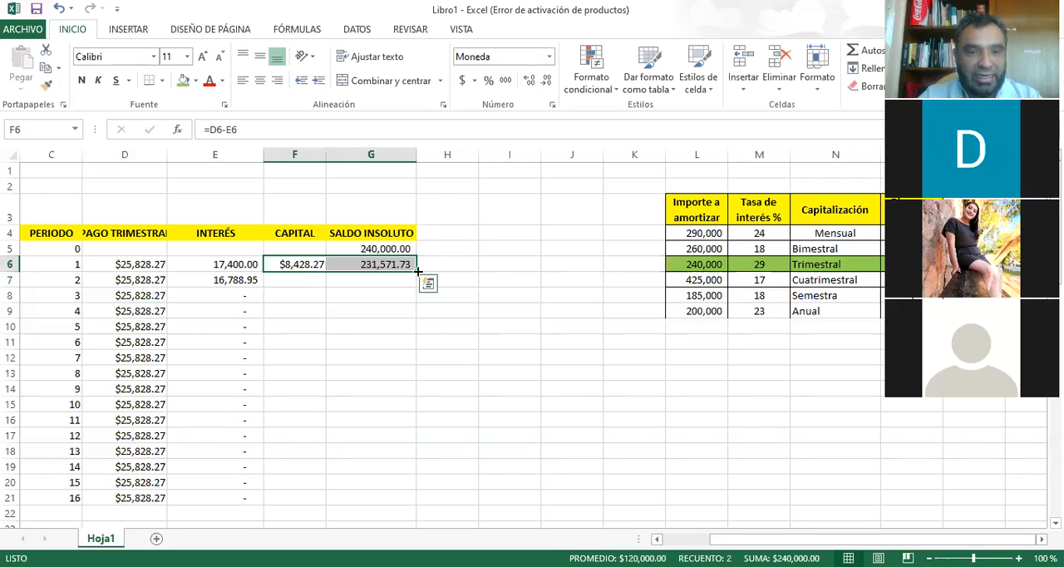
drag(418, 271, 416, 418)
drag(418, 271, 433, 505)
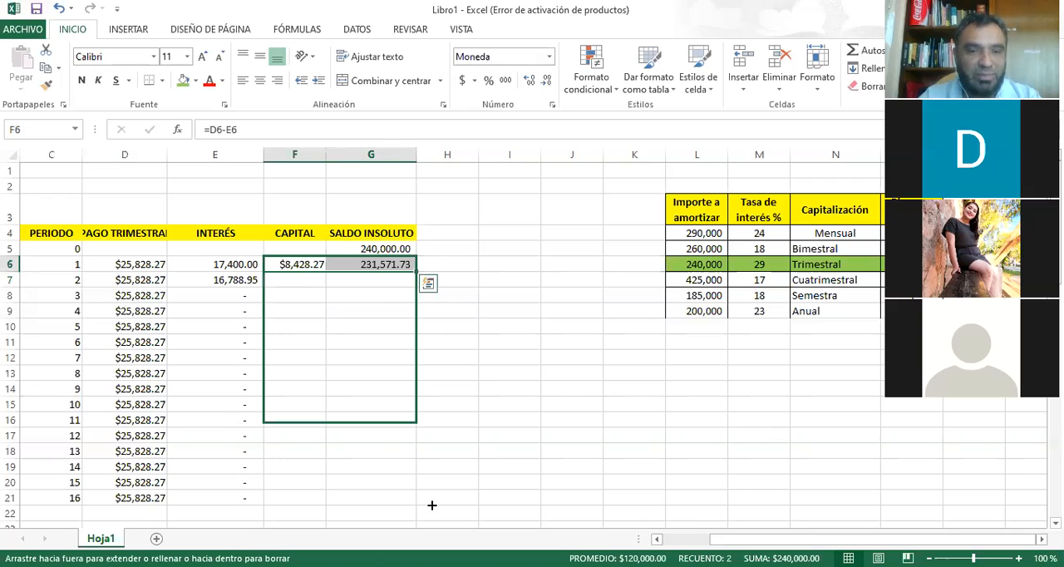
Total the payment column with a sum in D22 and extend the total across the interest and capital columns to F22.
click(125, 513)
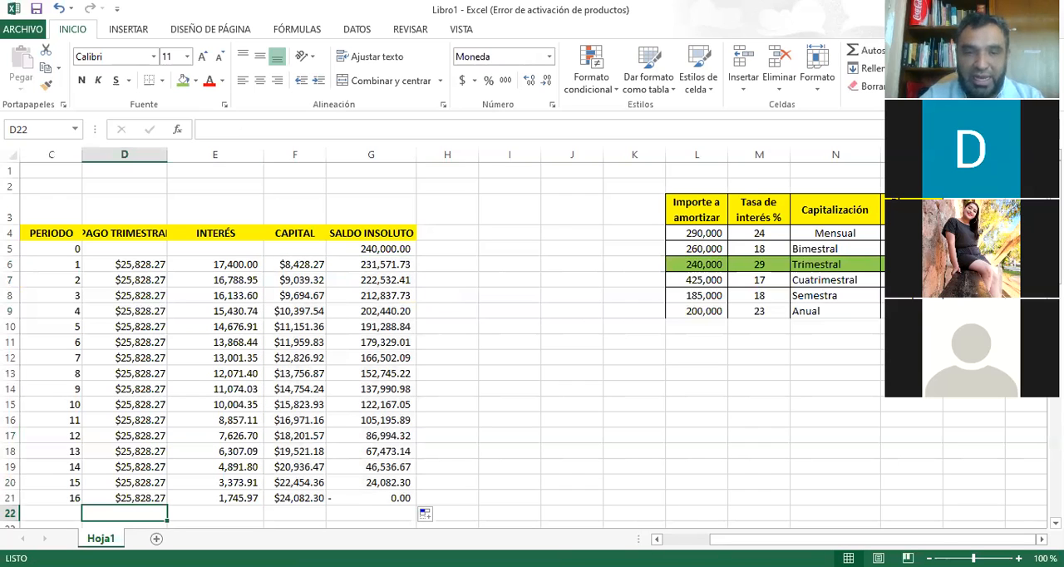
key(alt+equal)
key(Return)
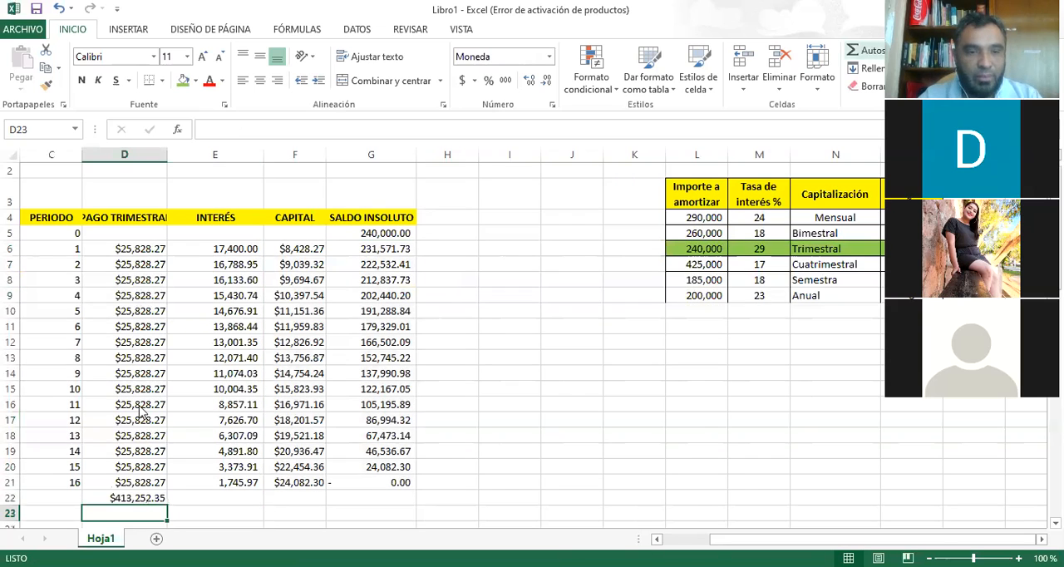
click(166, 502)
drag(168, 505, 357, 487)
Shade the final outstanding balance in G21 and the capital, interest and payment totals in row 22 with green fill.
click(388, 484)
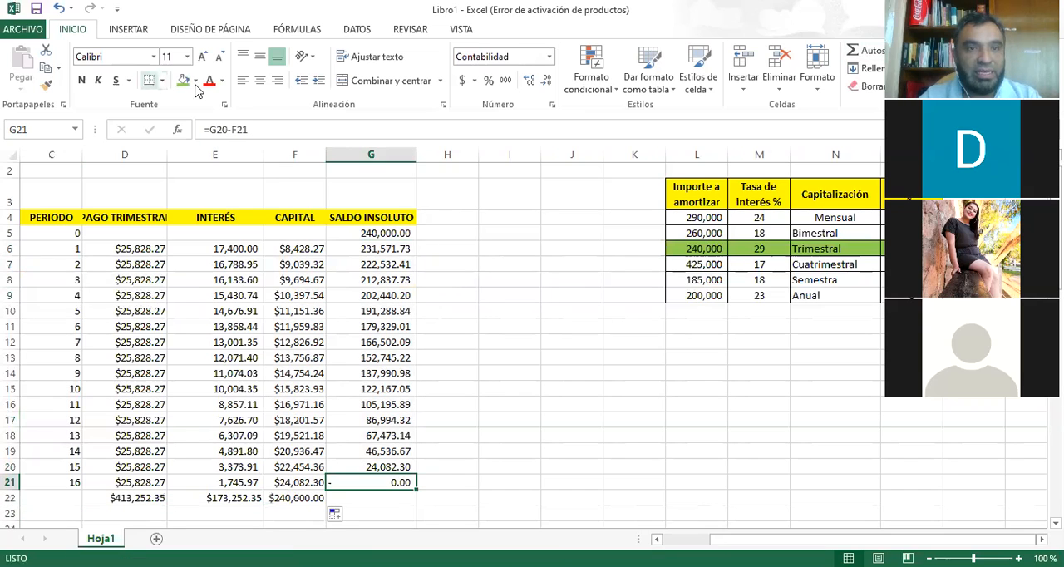
click(184, 82)
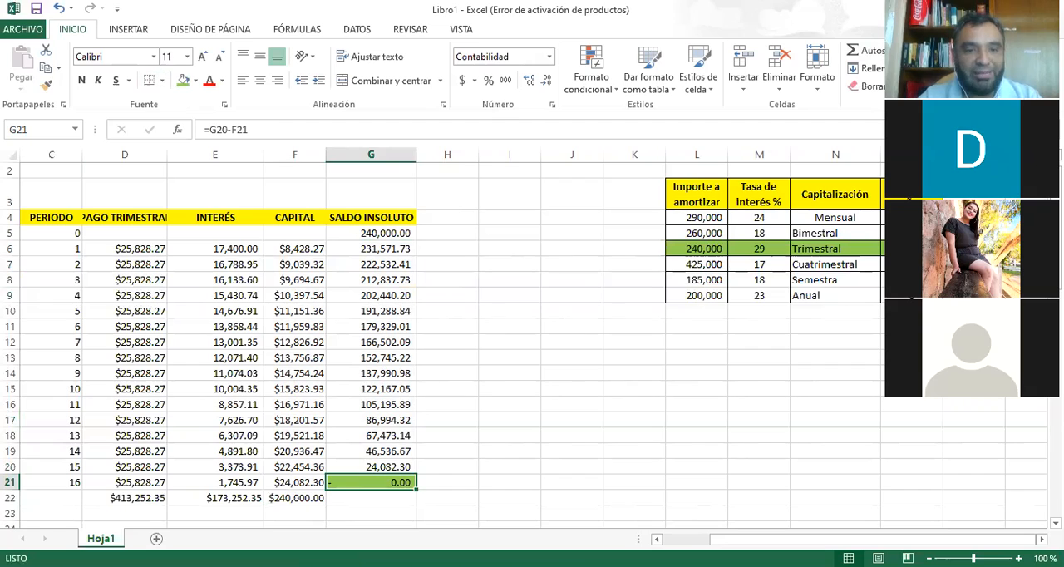
click(294, 498)
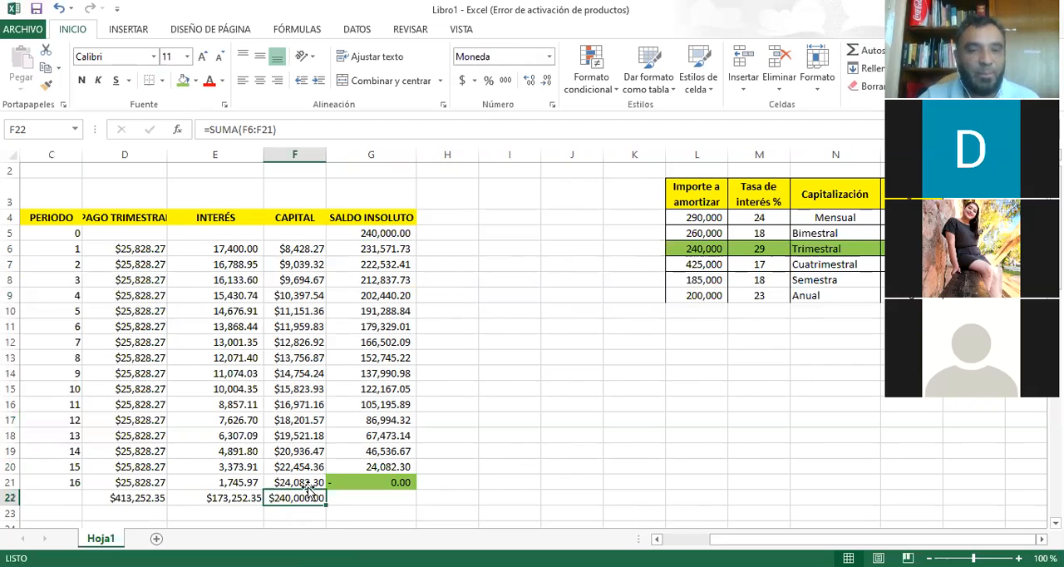
click(184, 81)
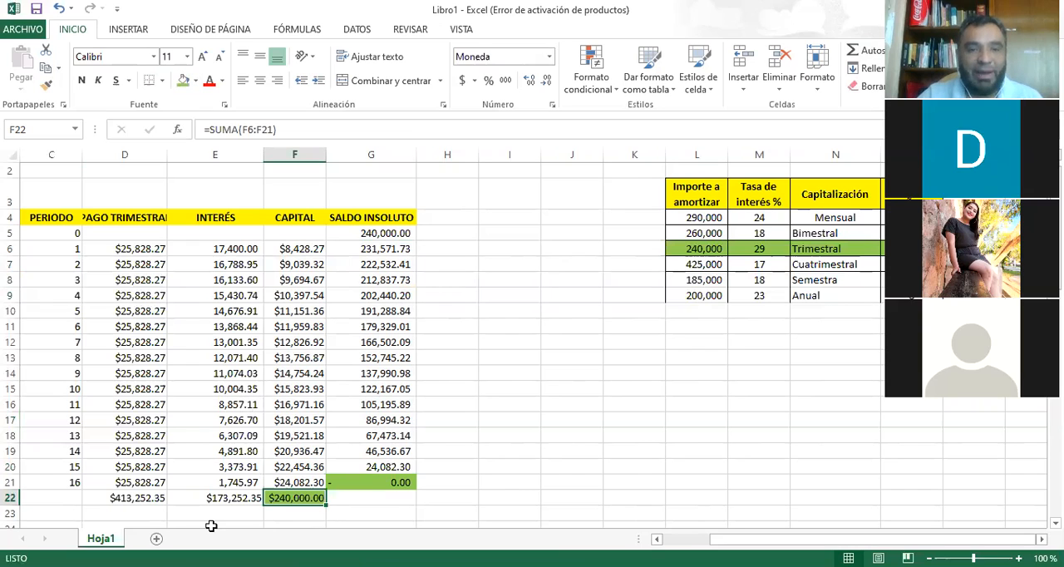
click(223, 497)
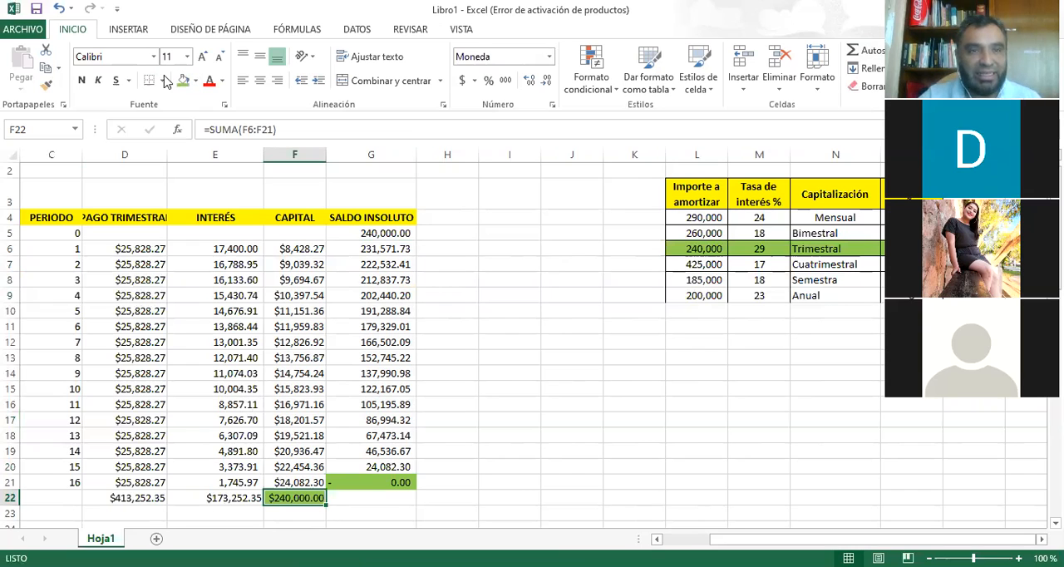
click(184, 82)
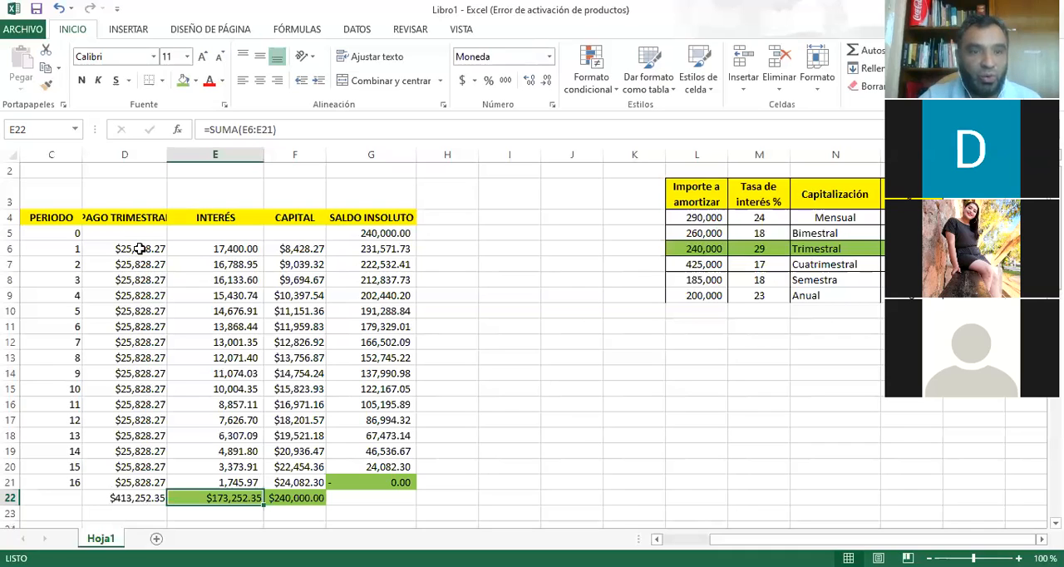
click(117, 495)
click(183, 81)
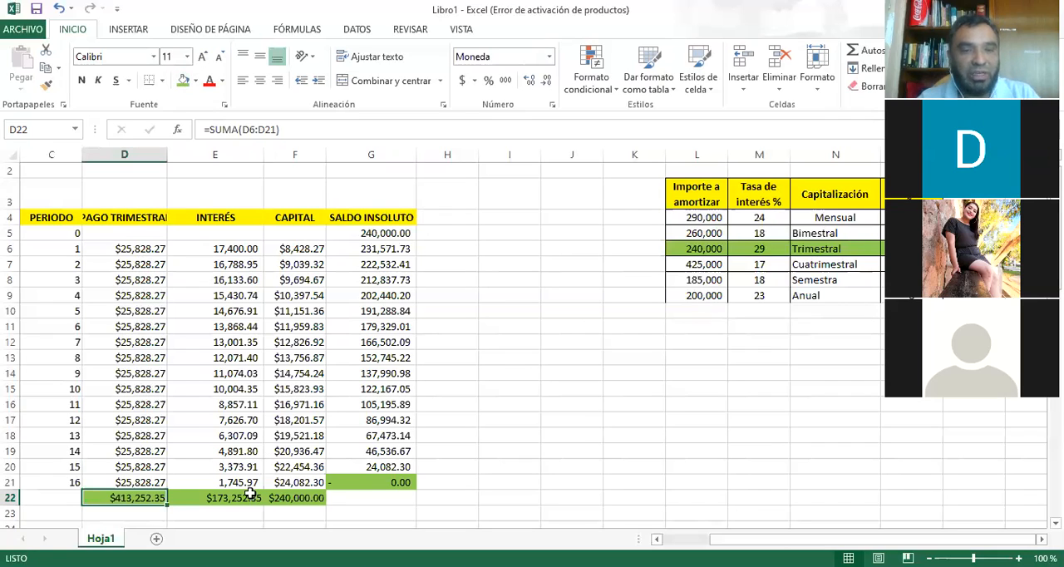
Examine the interest formulas from period 1 to period 16 and the interest, capital and payment totals in row 22.
click(234, 248)
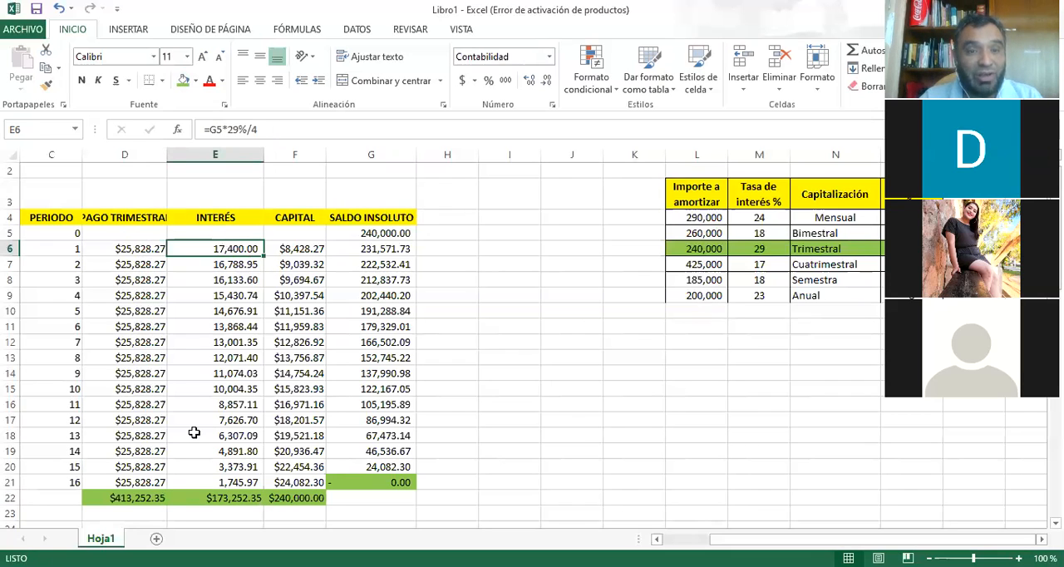
click(218, 343)
click(219, 480)
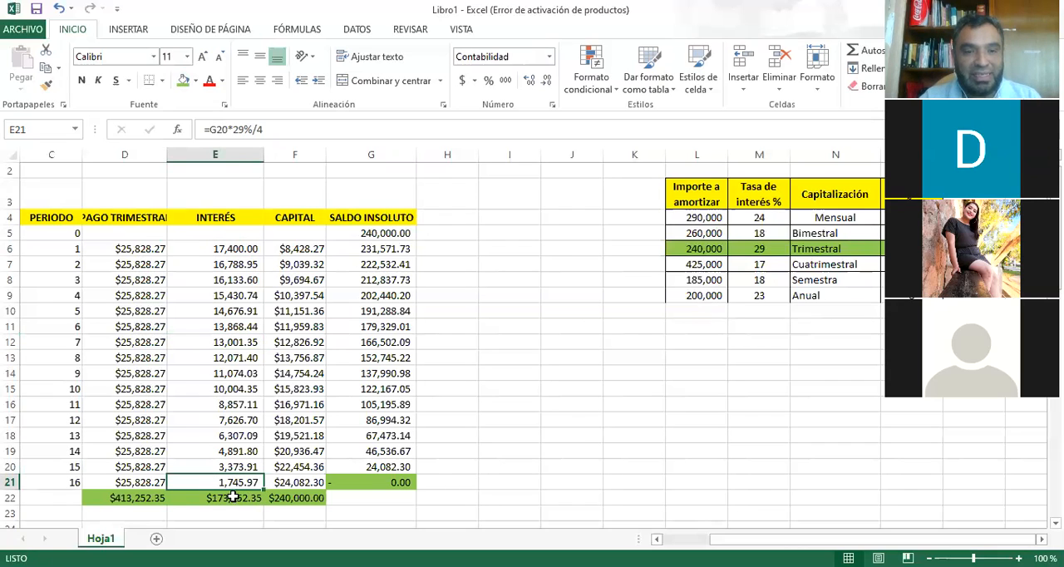
click(288, 497)
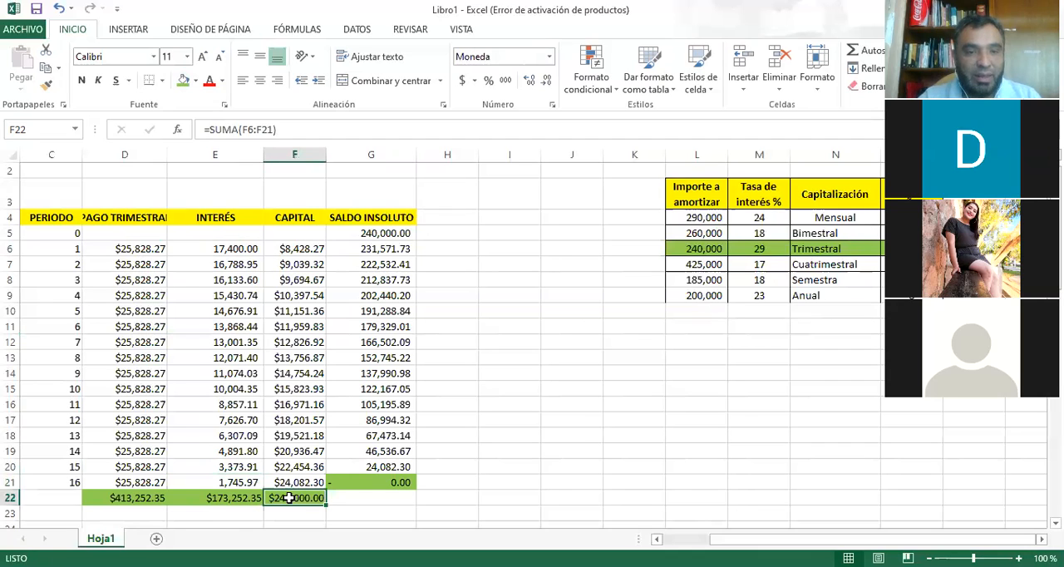
click(235, 485)
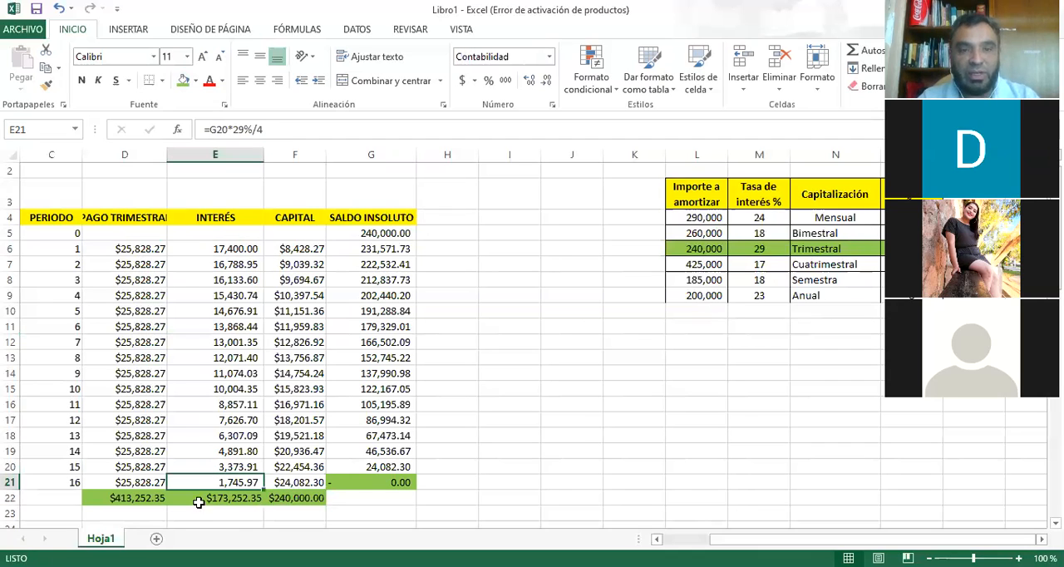
click(261, 502)
click(297, 500)
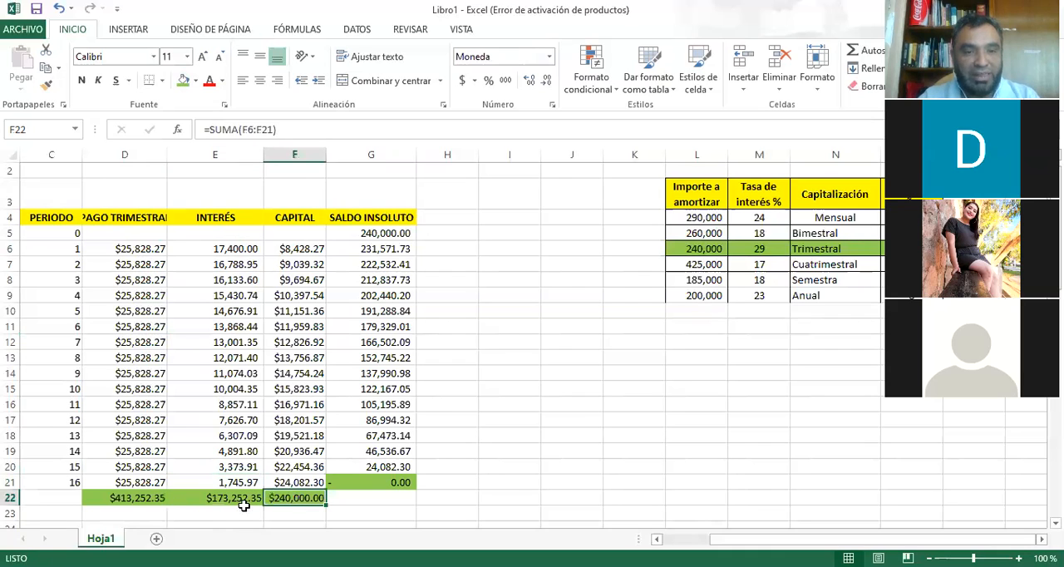
key(Left)
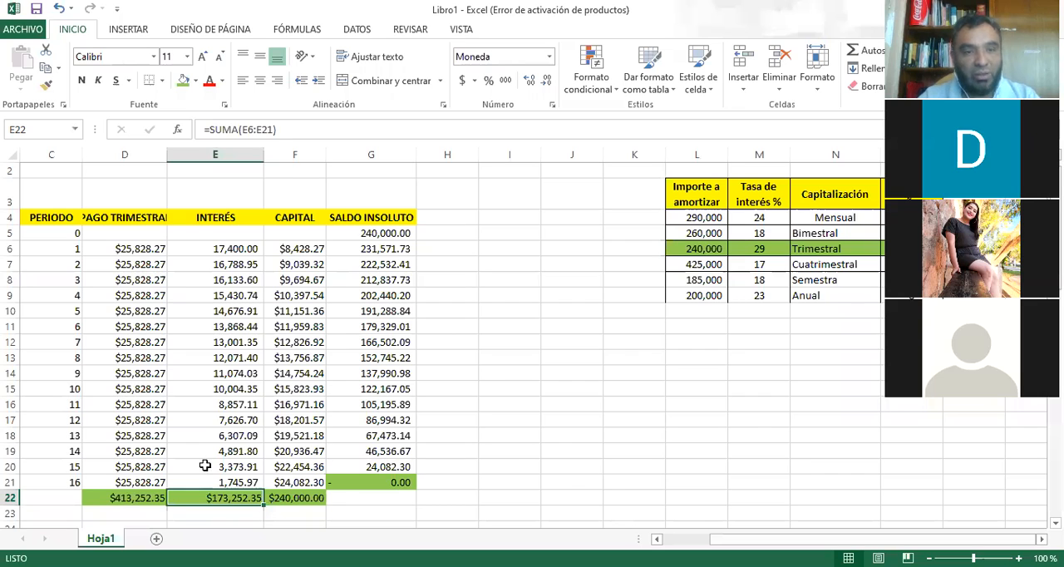
key(Left)
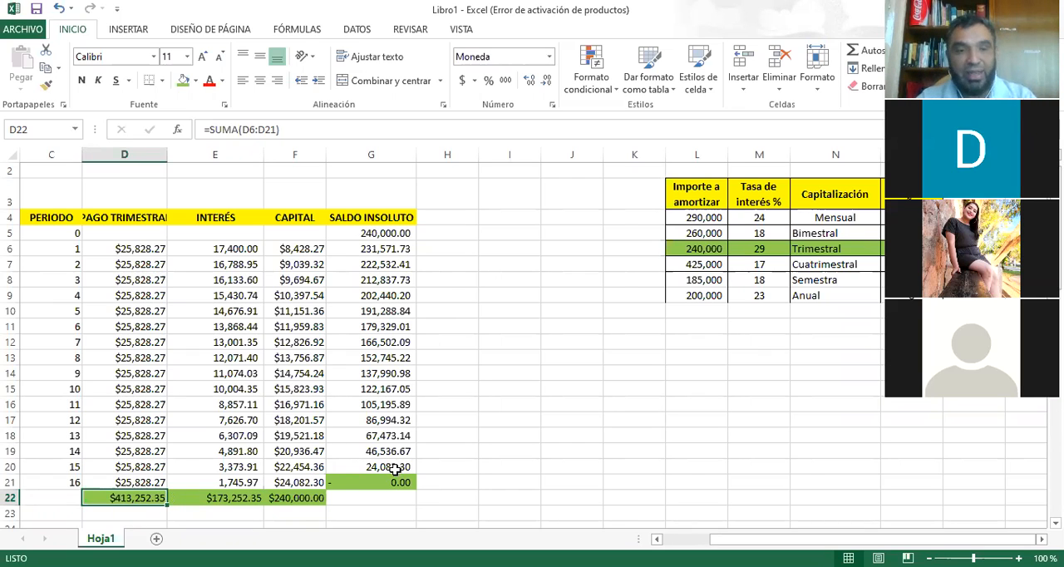
click(249, 373)
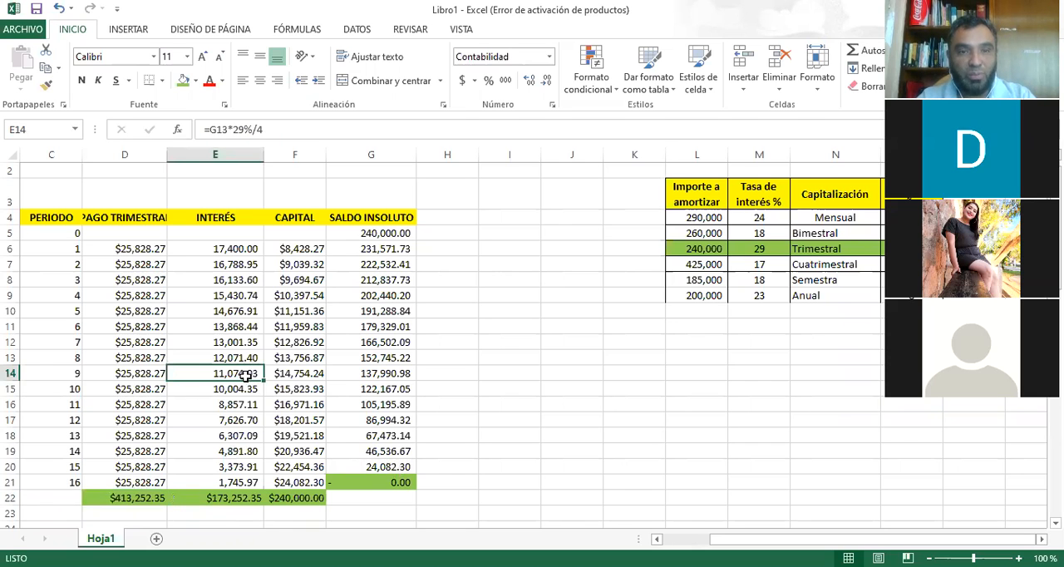
scroll(245, 378, up, 1)
scroll(250, 378, down, 2)
scroll(249, 379, down, 1)
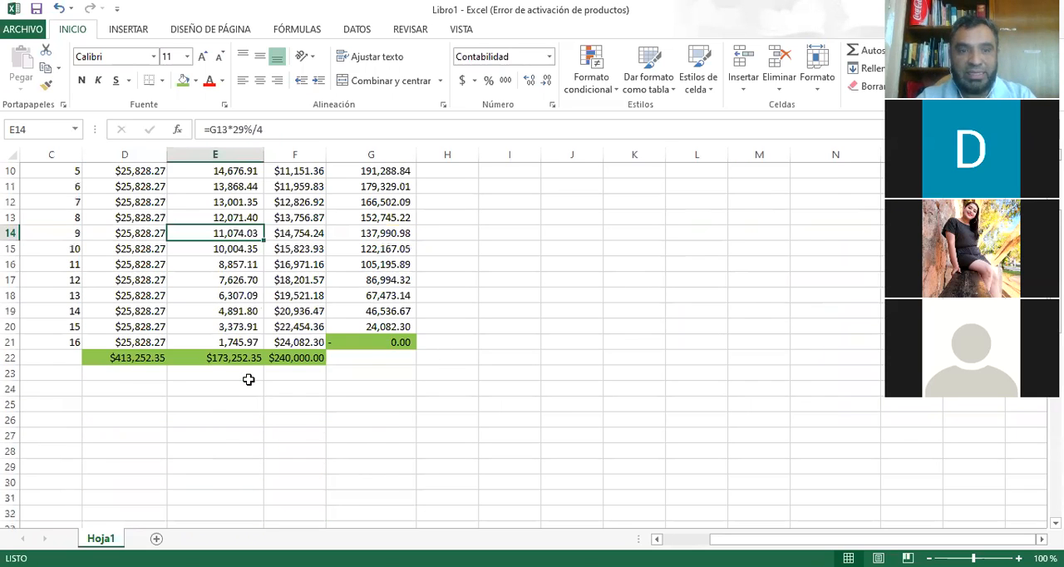
scroll(247, 378, up, 2)
scroll(215, 310, up, 1)
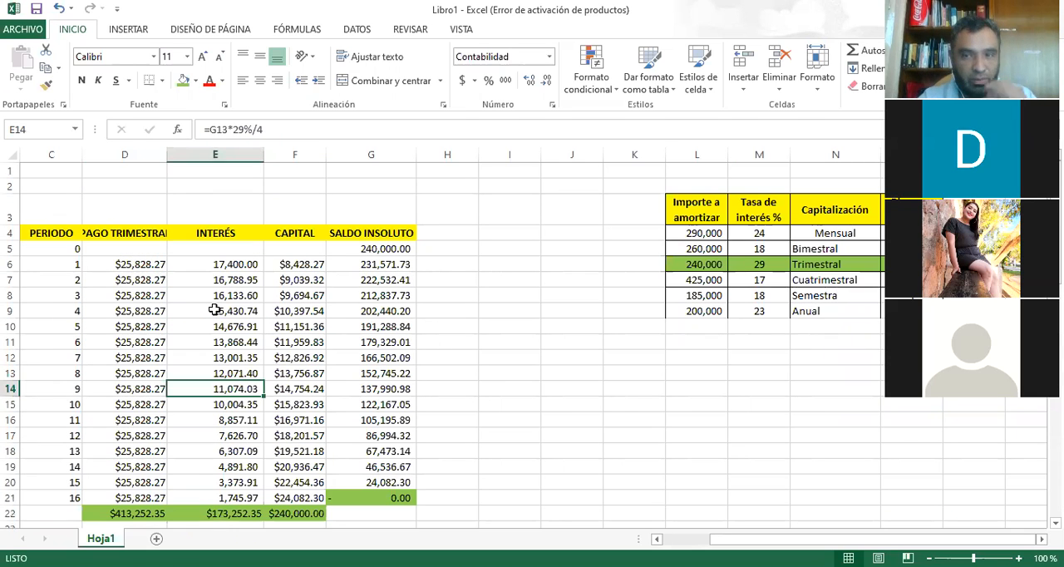